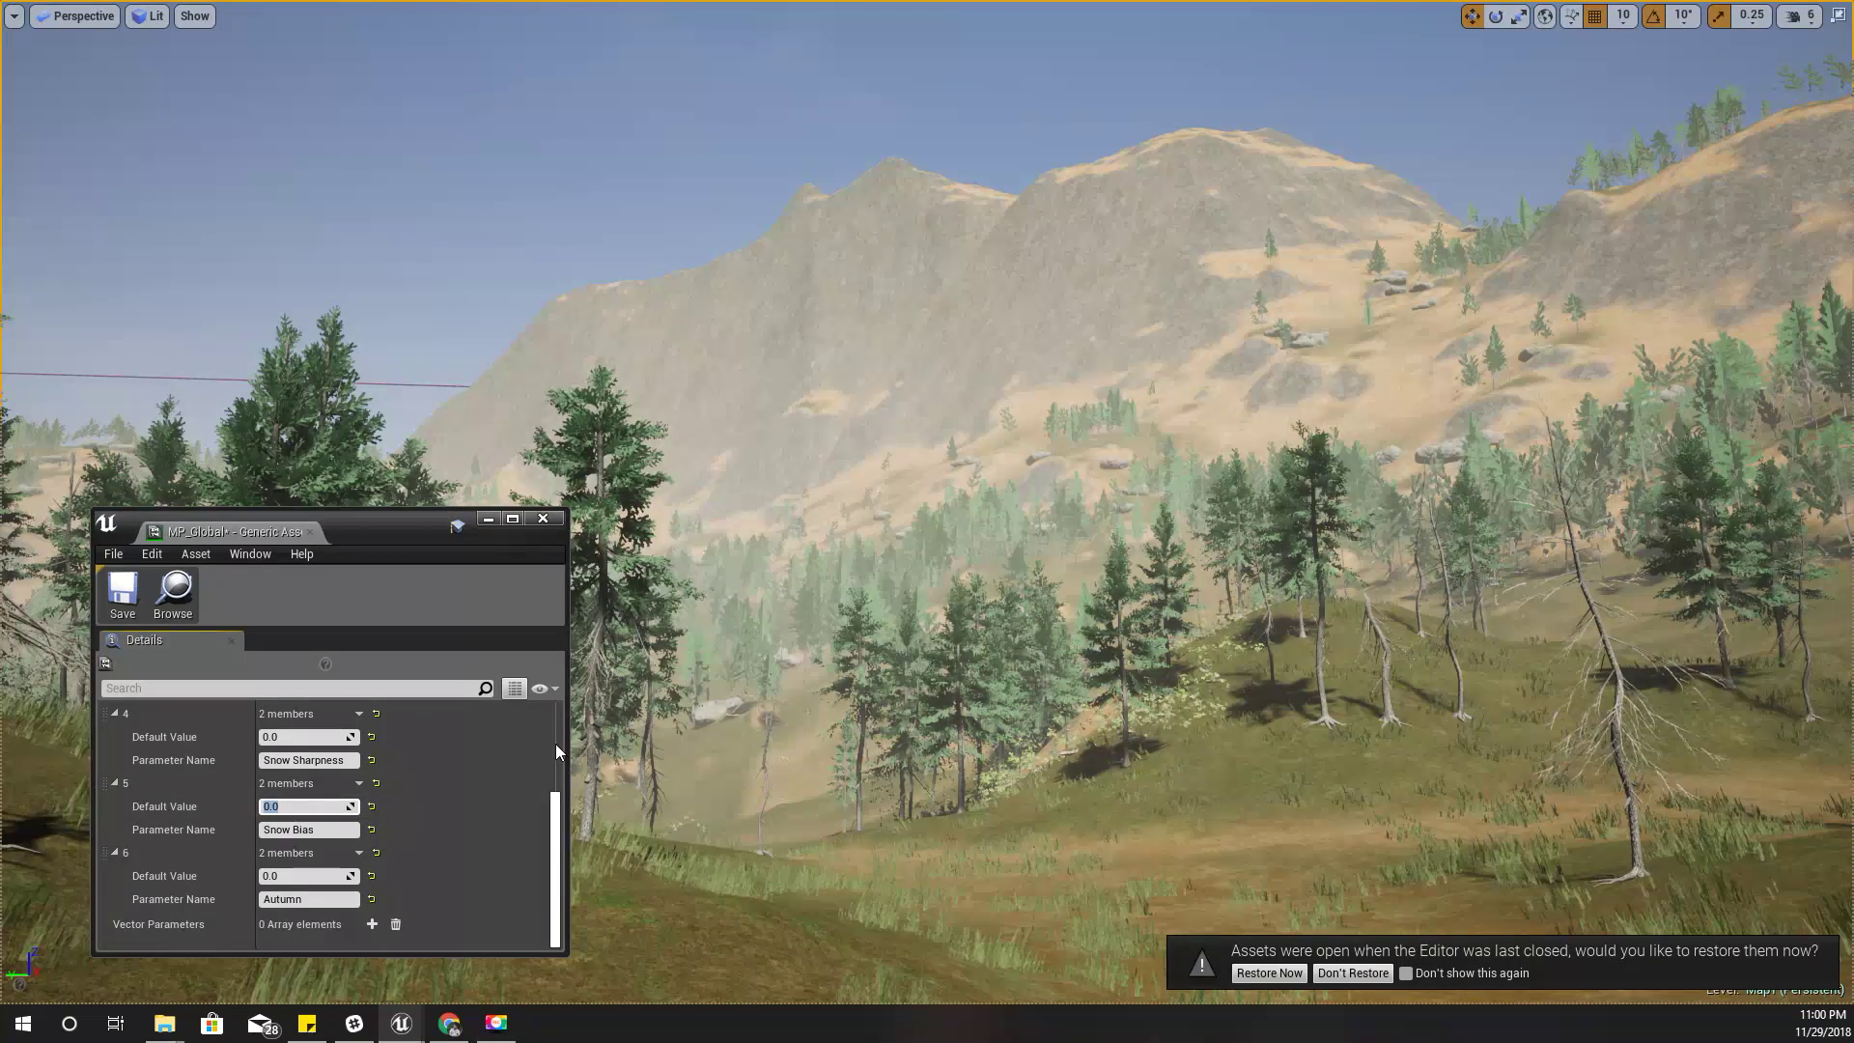
Step: Try the Snow Bias default value in MP_Global at 2, then at 1.0 and 0.0
{"action": "type", "text": "2"}
{"action": "key", "text": "Return"}
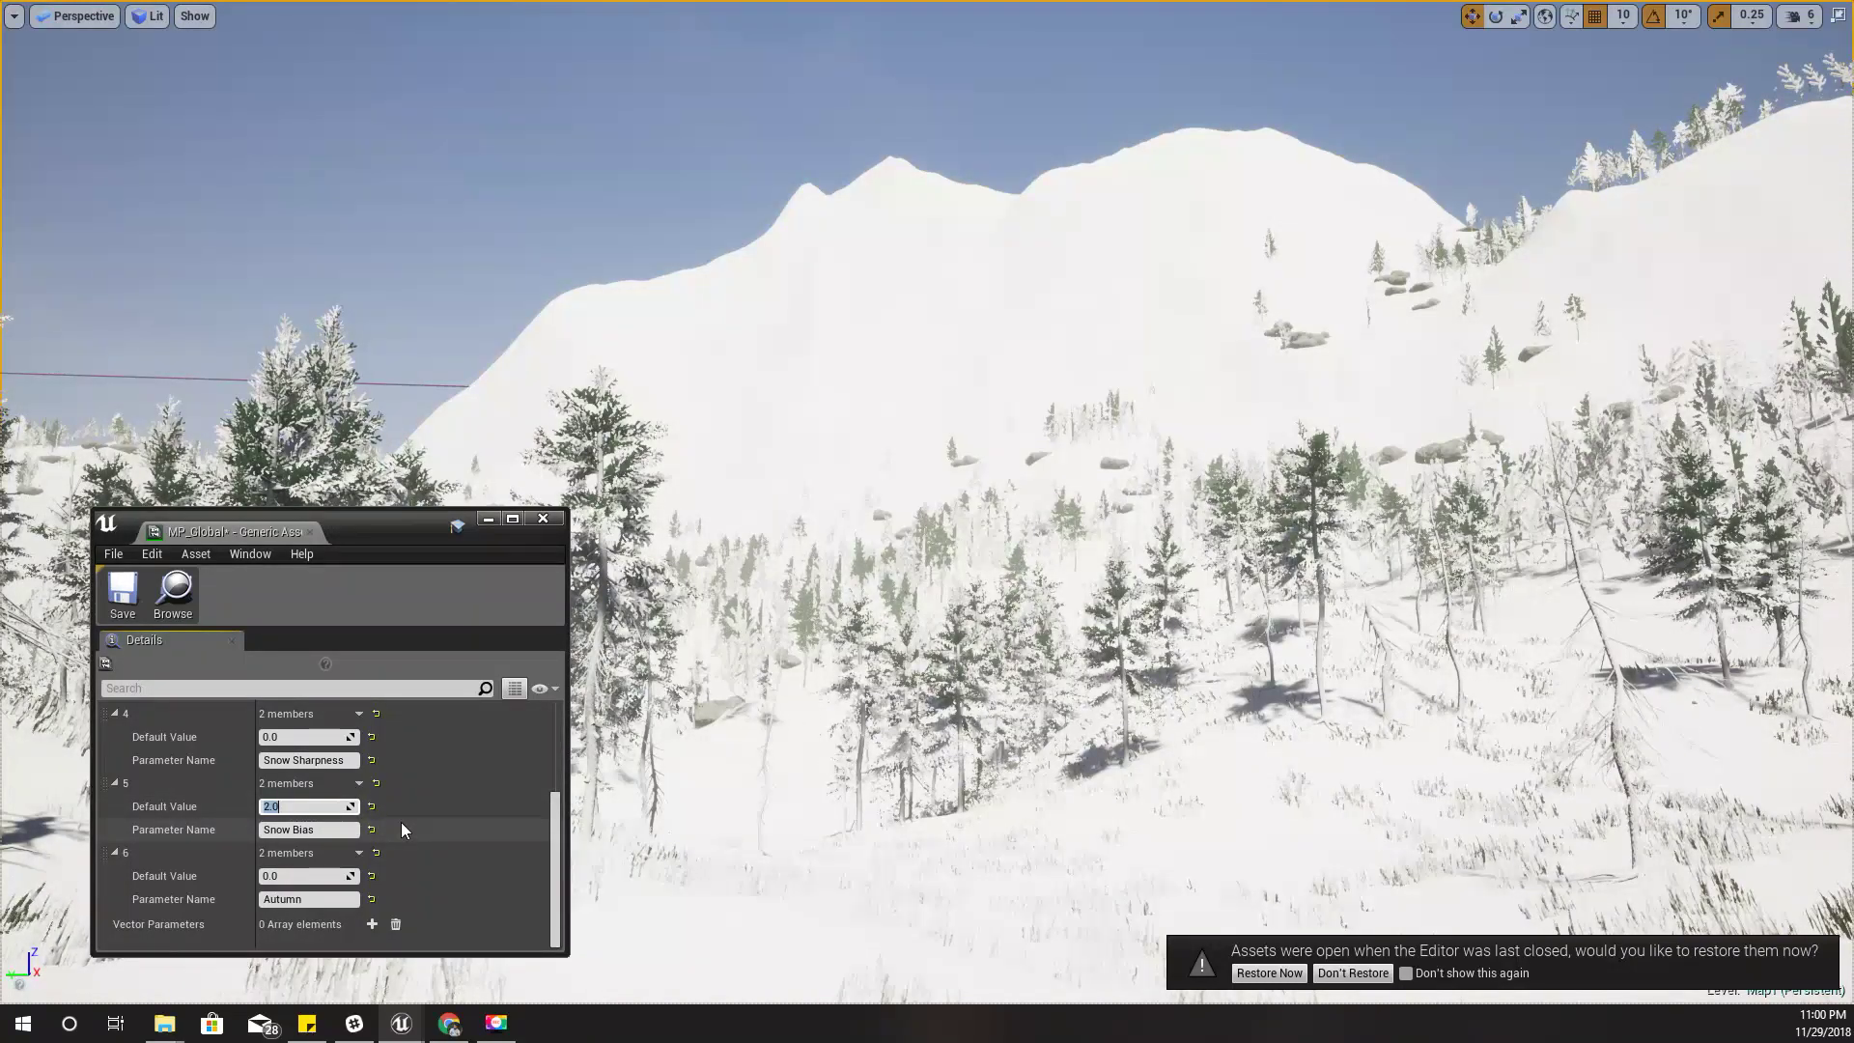
{"action": "type", "text": "1.00.0"}
{"action": "key", "text": "Return"}
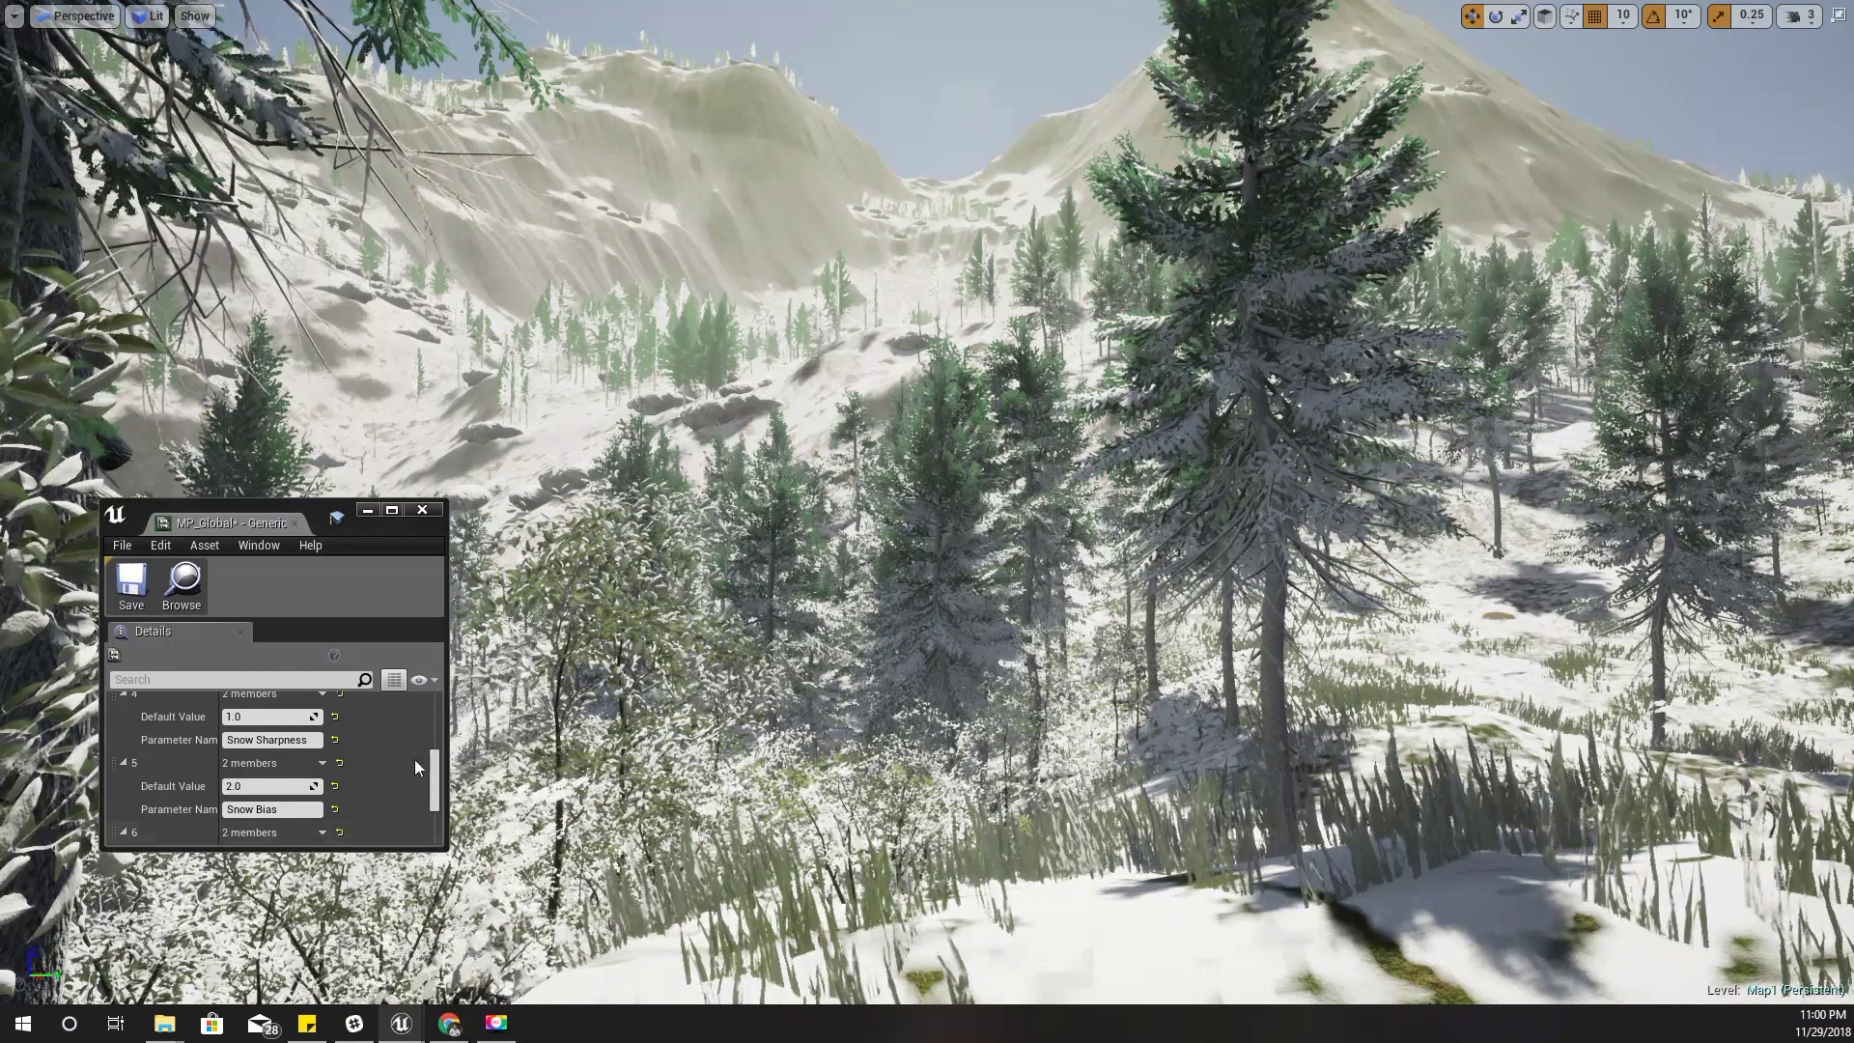
Step: Set the Snow Bias default value to 0, then raise it to about 1.53
{"action": "left_click", "coordinate": [278, 786]}
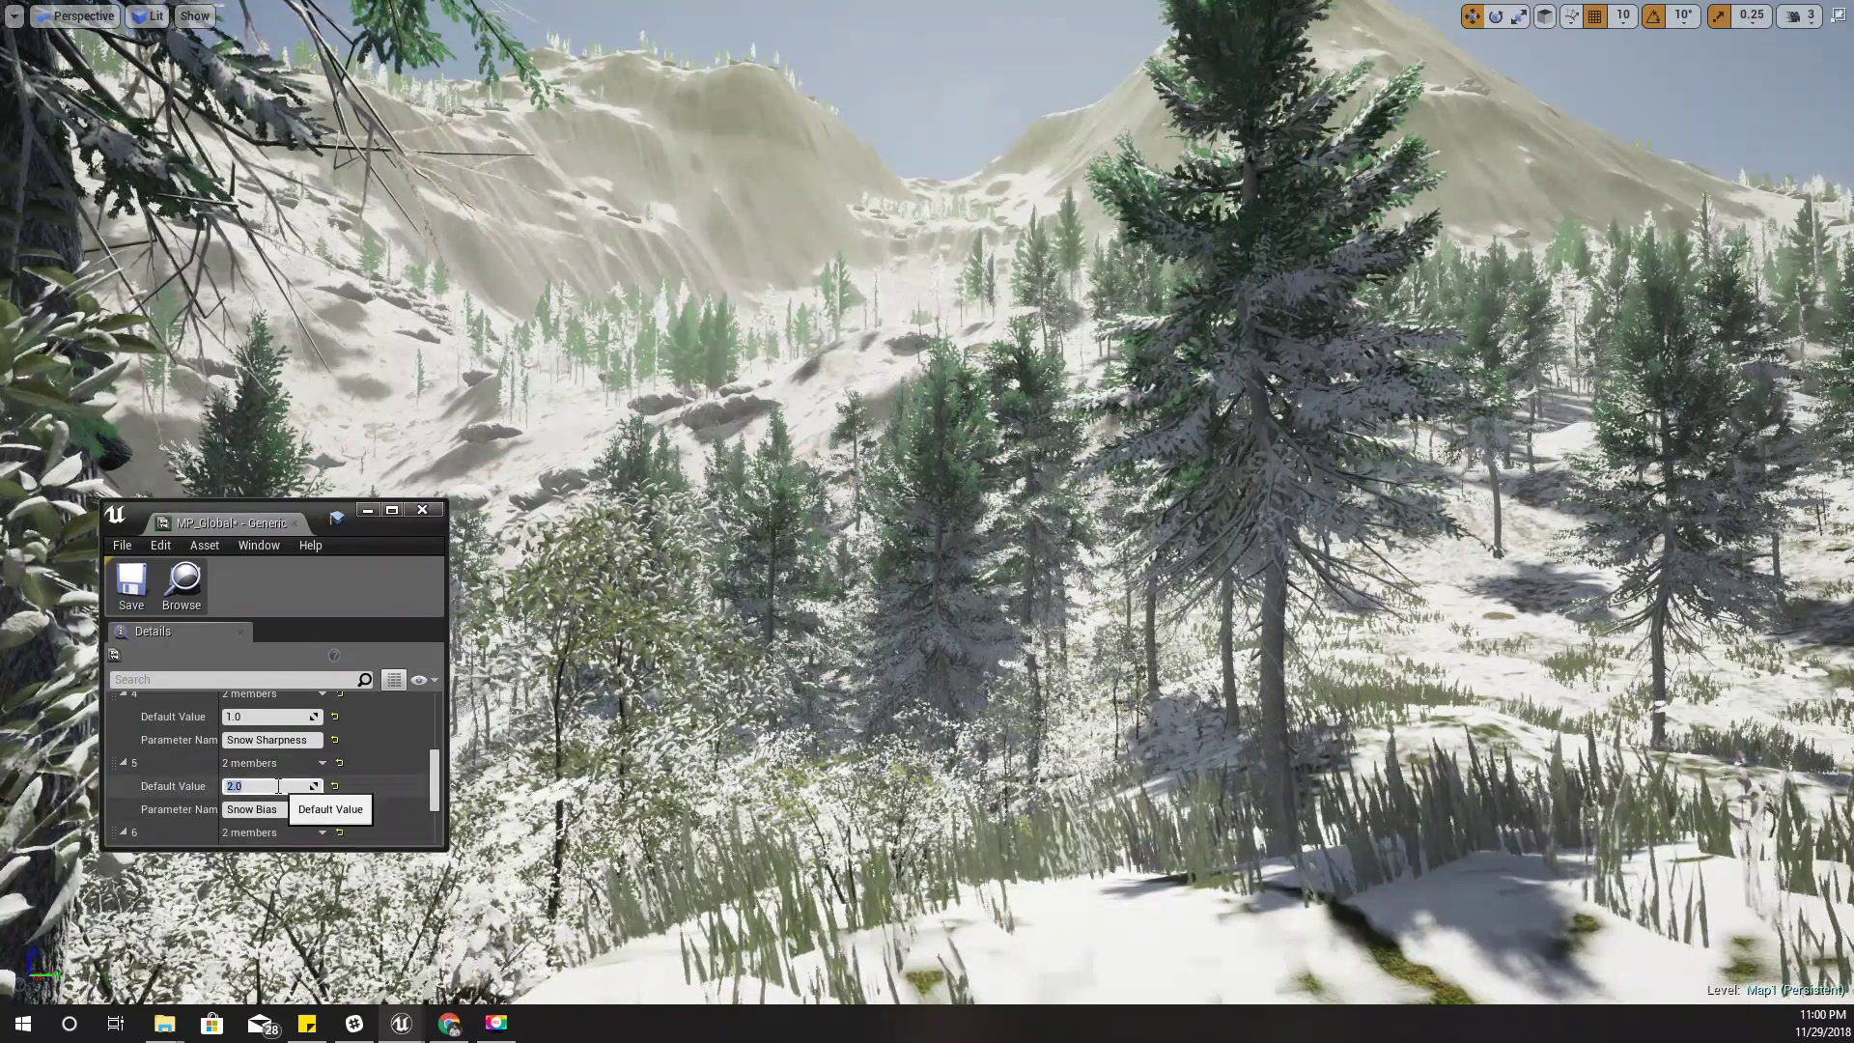
{"action": "type", "text": "0"}
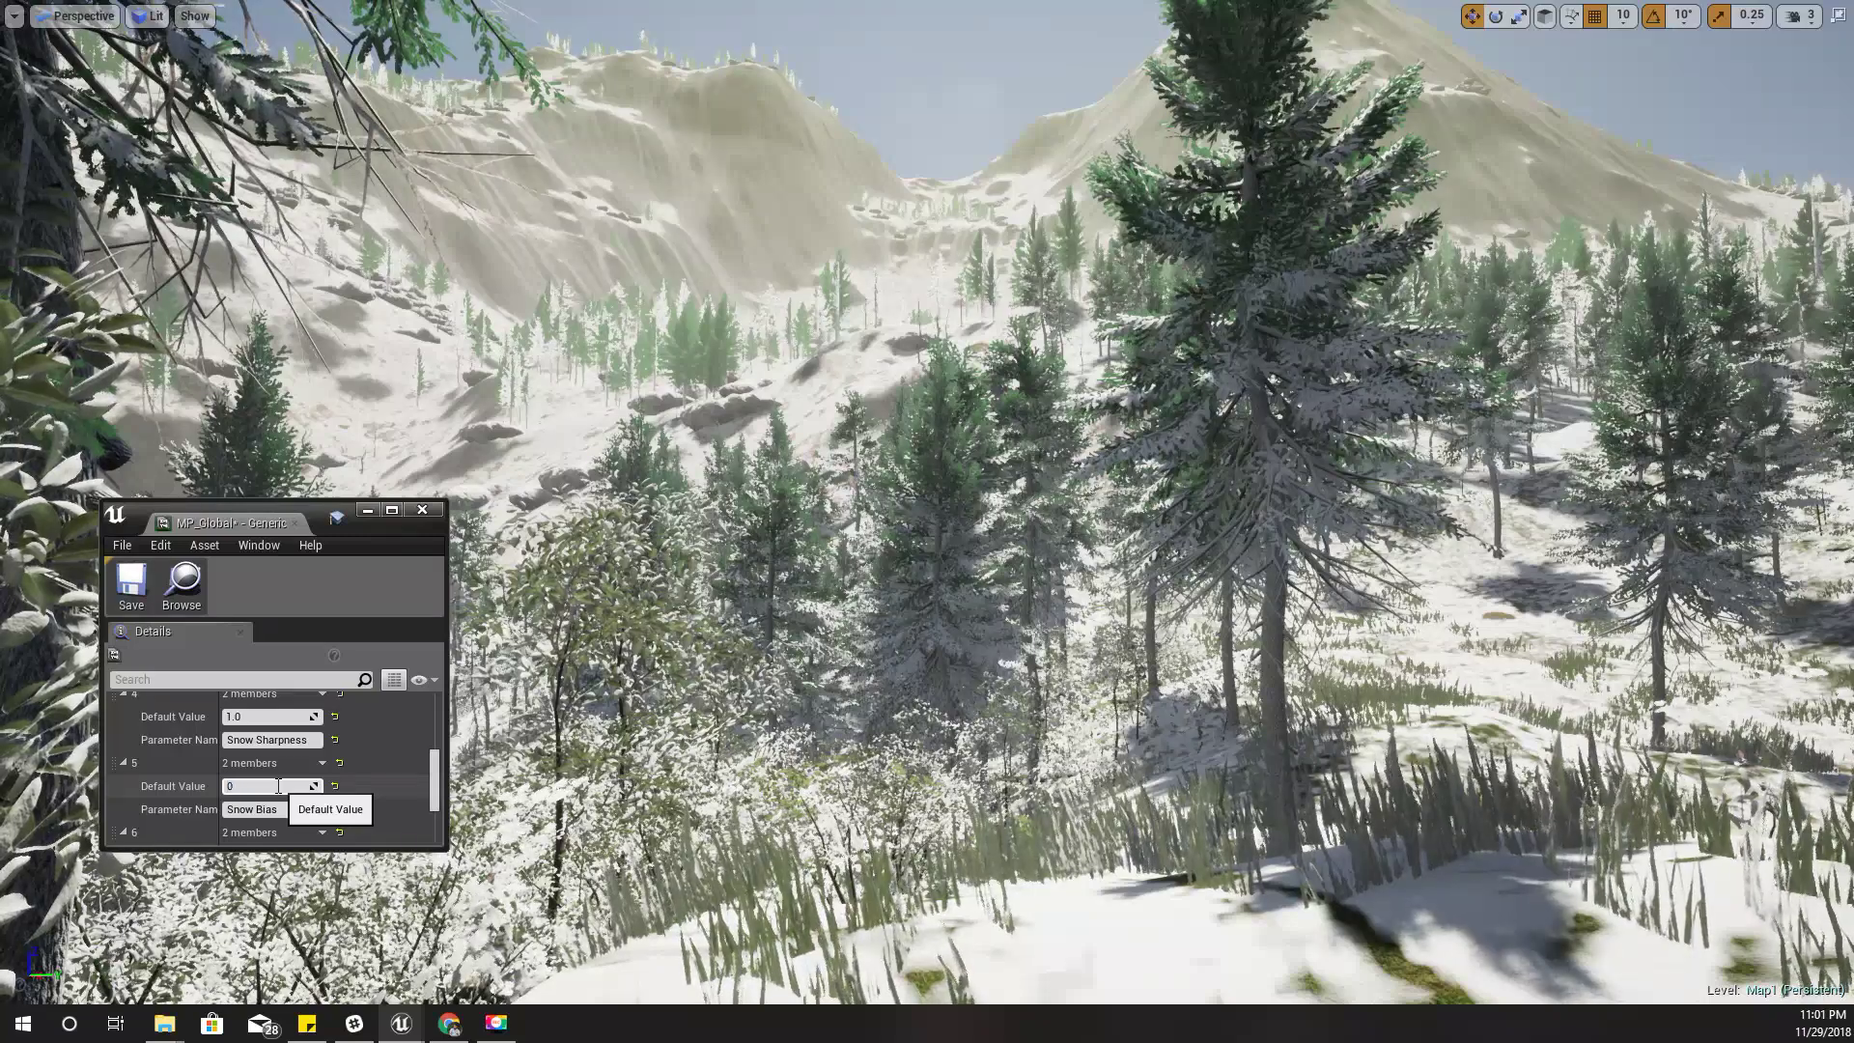
{"action": "key", "text": "Return"}
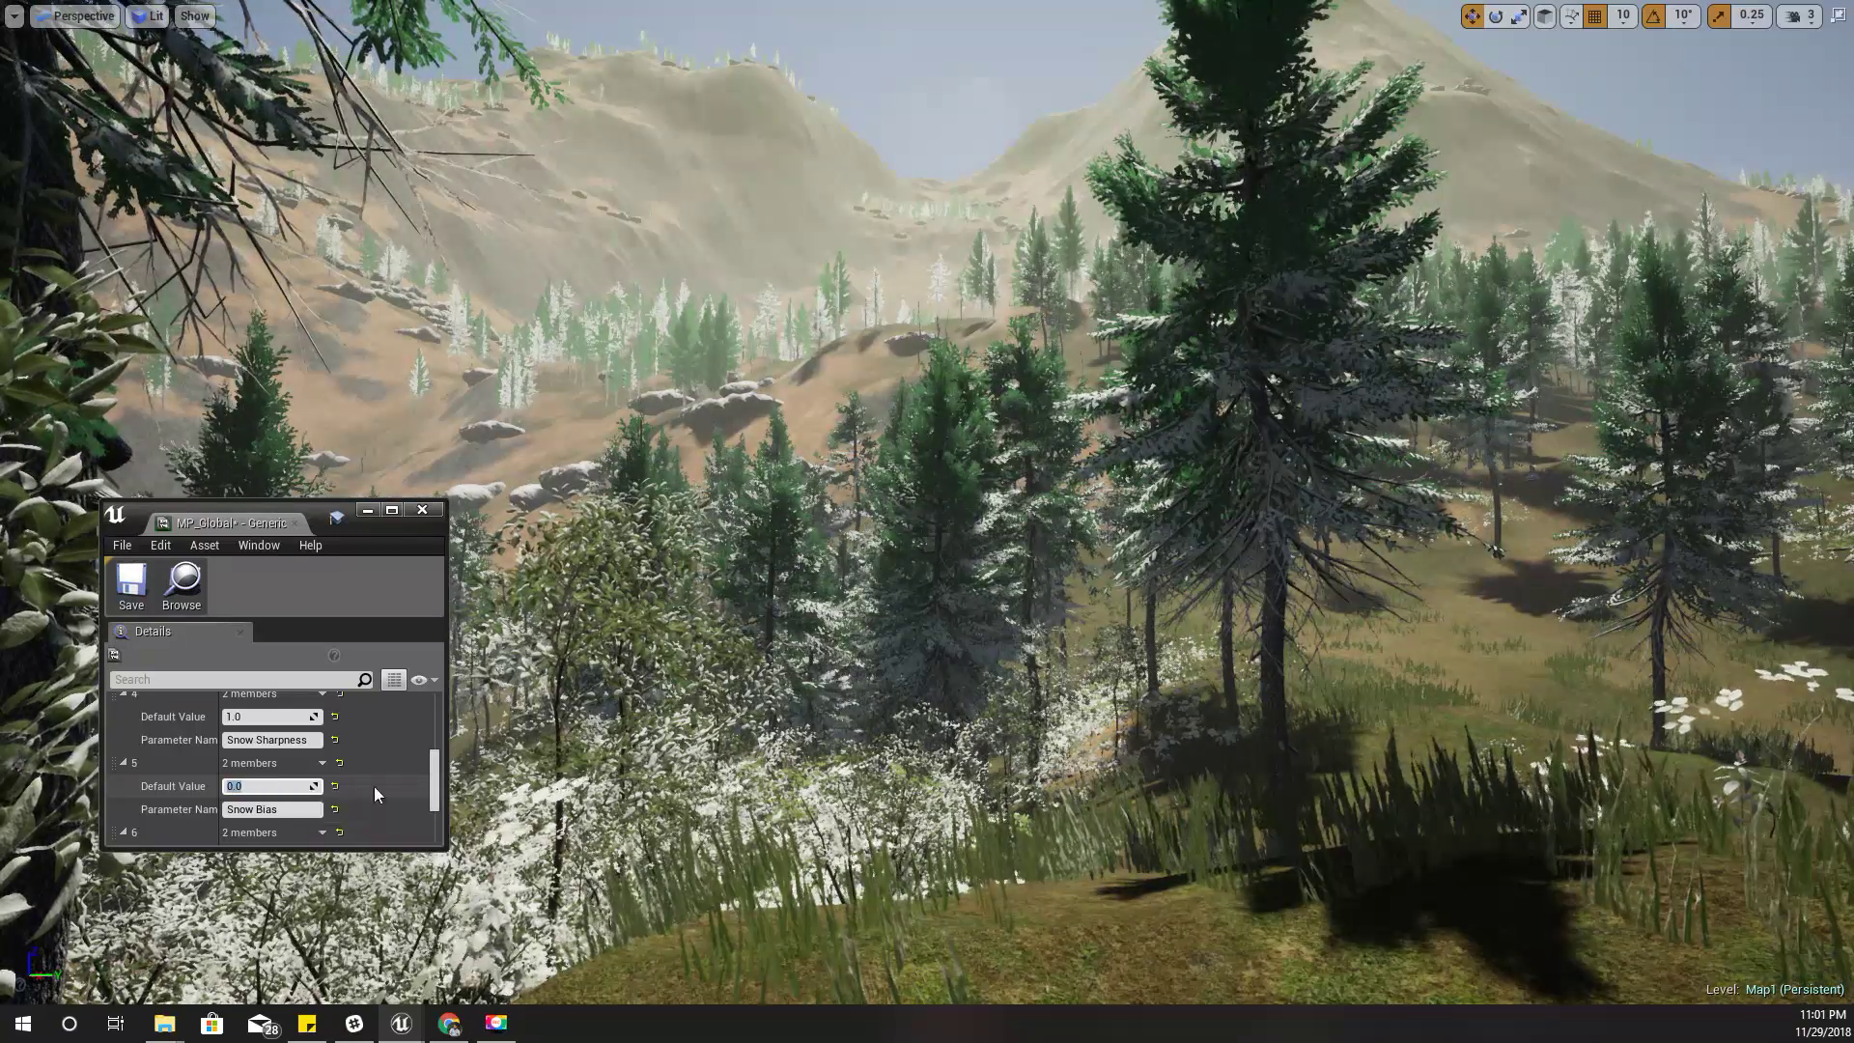
{"action": "left_click_drag", "start_coordinate": [280, 786], "coordinate": [434, 786]}
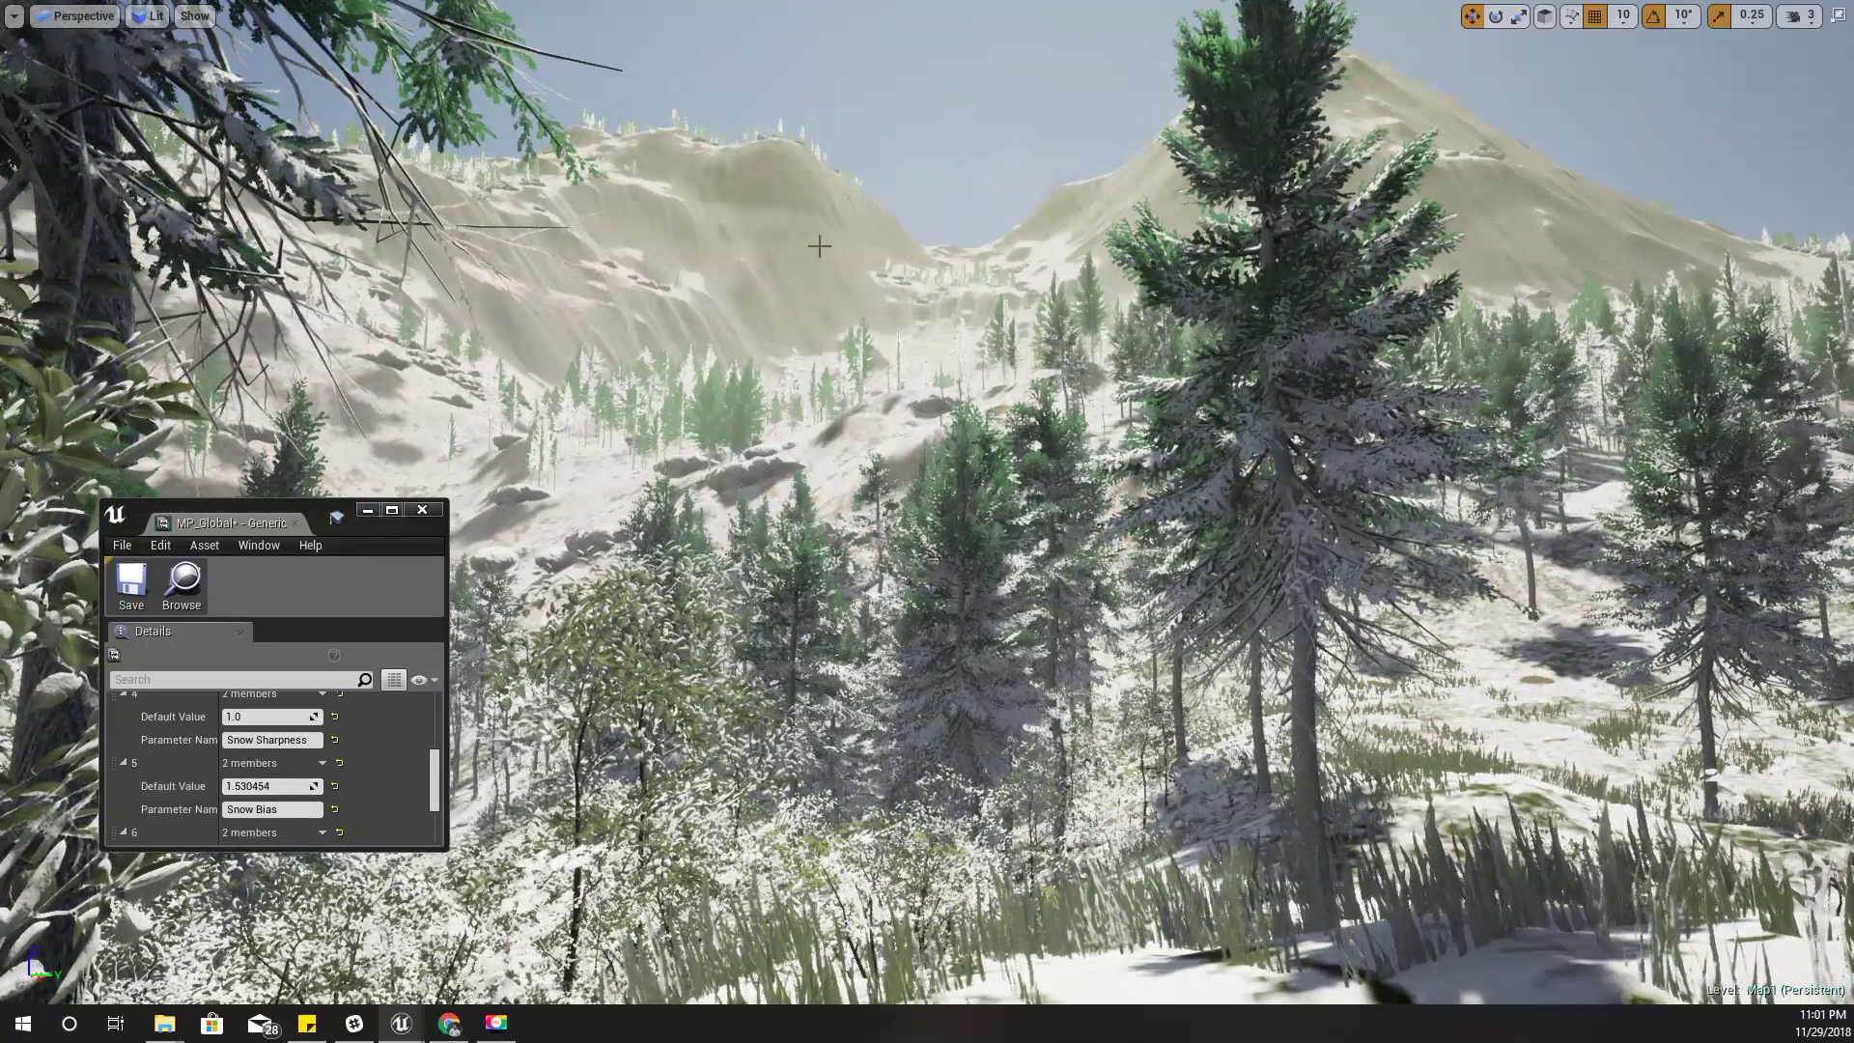
Step: Raise the Snow Bias default value to about 3.47, then lower it to about 2.14
{"action": "right_click_drag", "start_coordinate": [818, 245], "coordinate": [865, 267]}
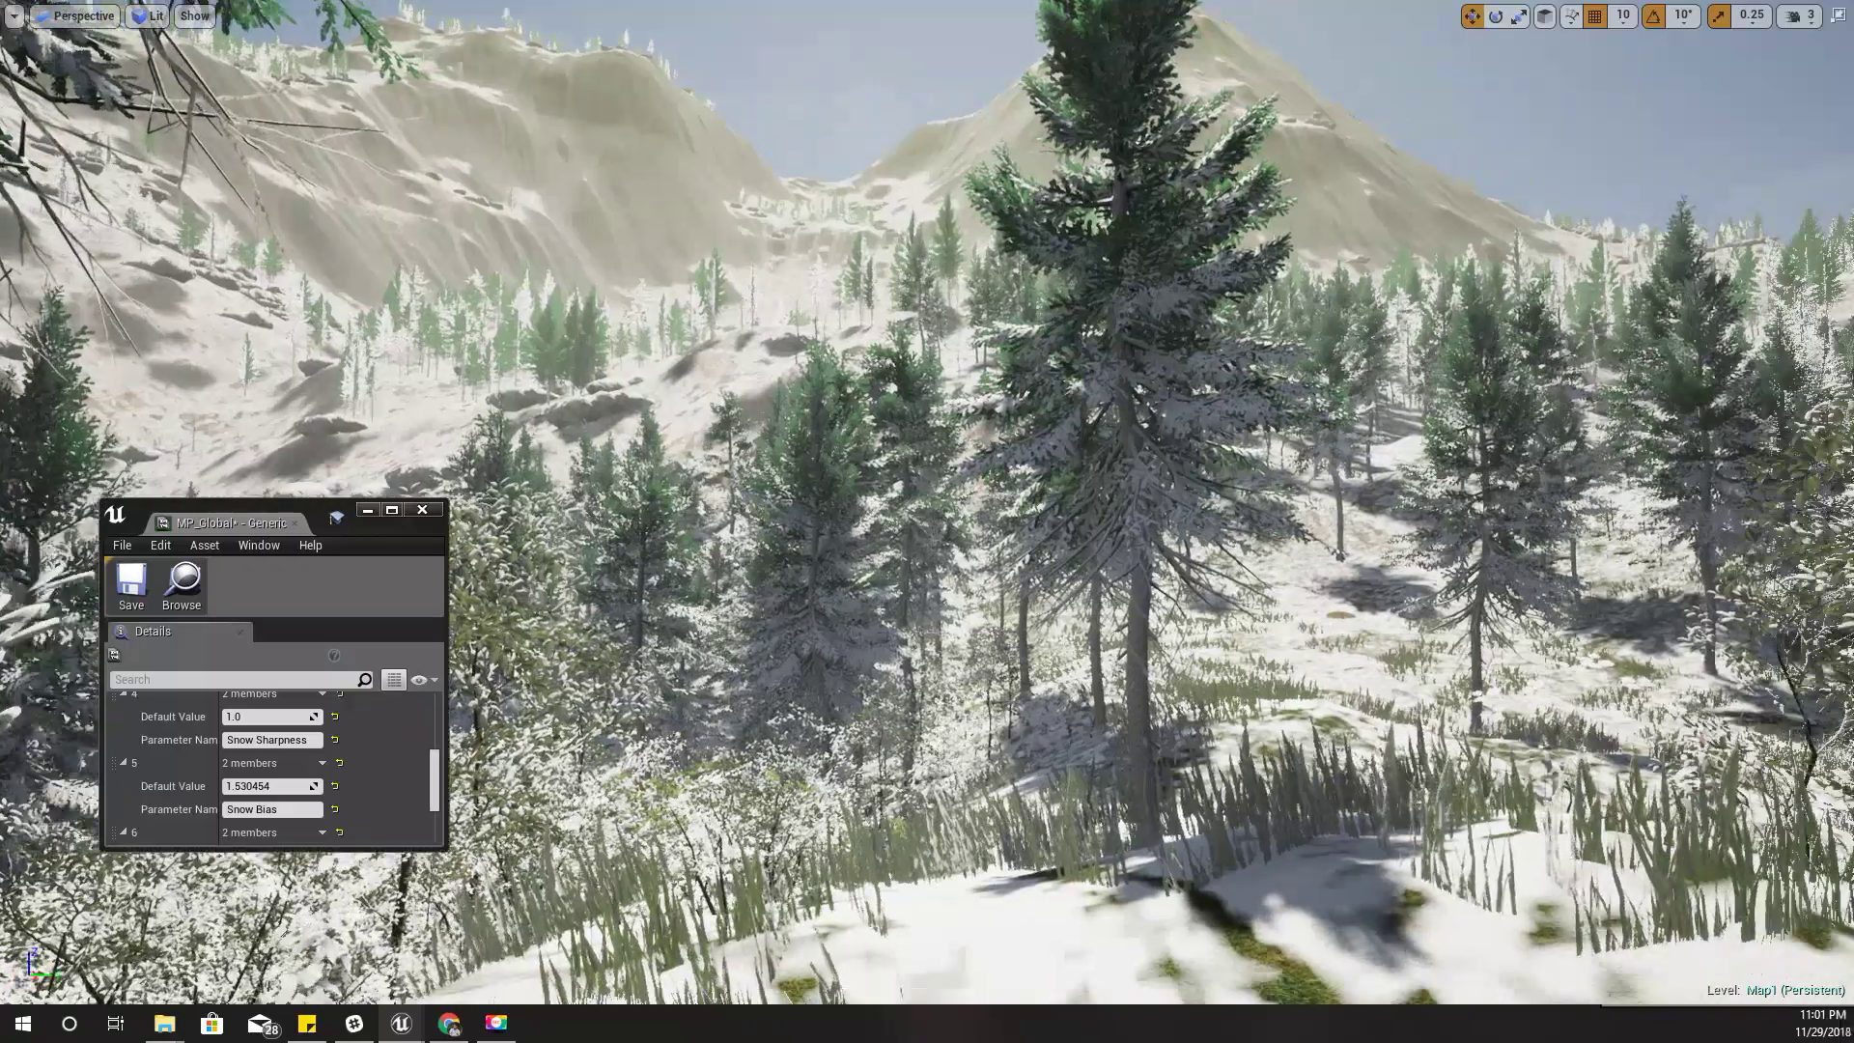
{"action": "mouse_move", "coordinate": [1313, 784]}
{"action": "right_mouse_down"}
{"action": "mouse_move", "coordinate": [1395, 795]}
{"action": "mouse_move", "coordinate": [1247, 790]}
{"action": "mouse_move", "coordinate": [1322, 802]}
{"action": "right_mouse_up"}
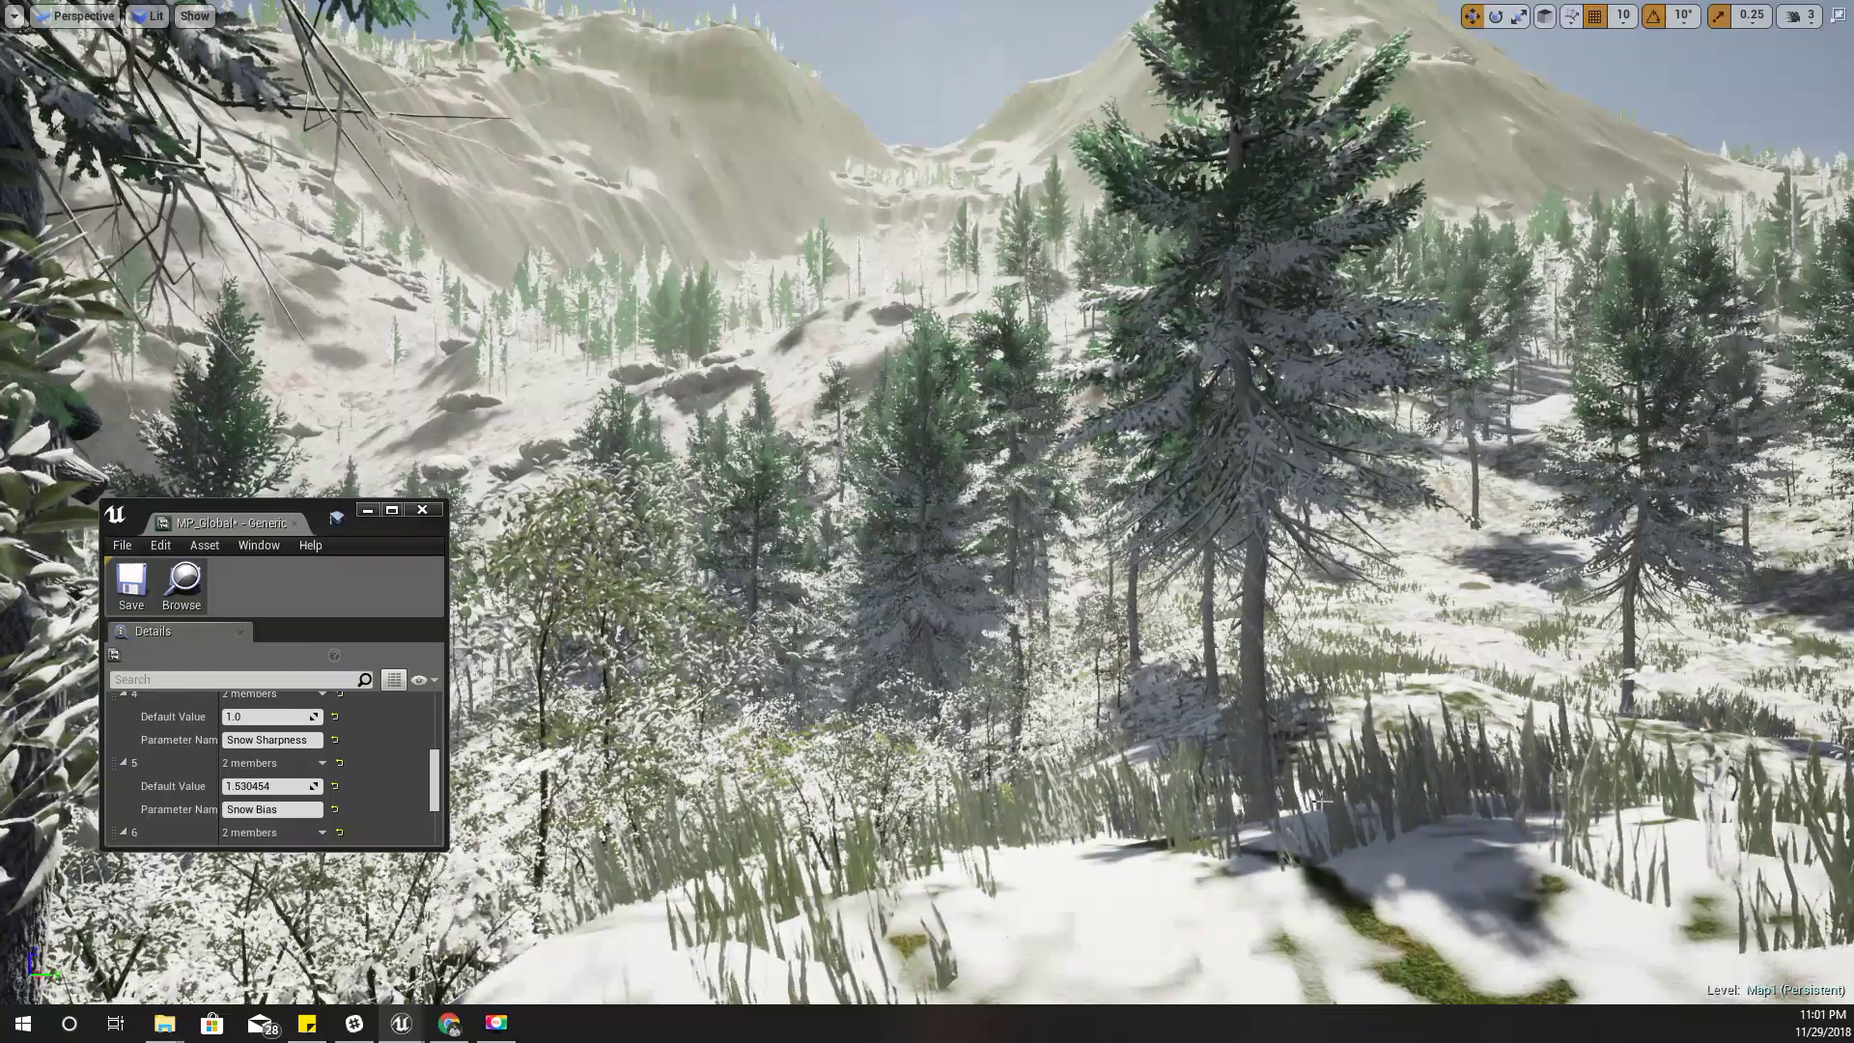
{"action": "right_click_drag", "start_coordinate": [1321, 801], "coordinate": [1235, 801]}
{"action": "key", "text": "w"}
{"action": "left_click_drag", "start_coordinate": [257, 786], "coordinate": [317, 786]}
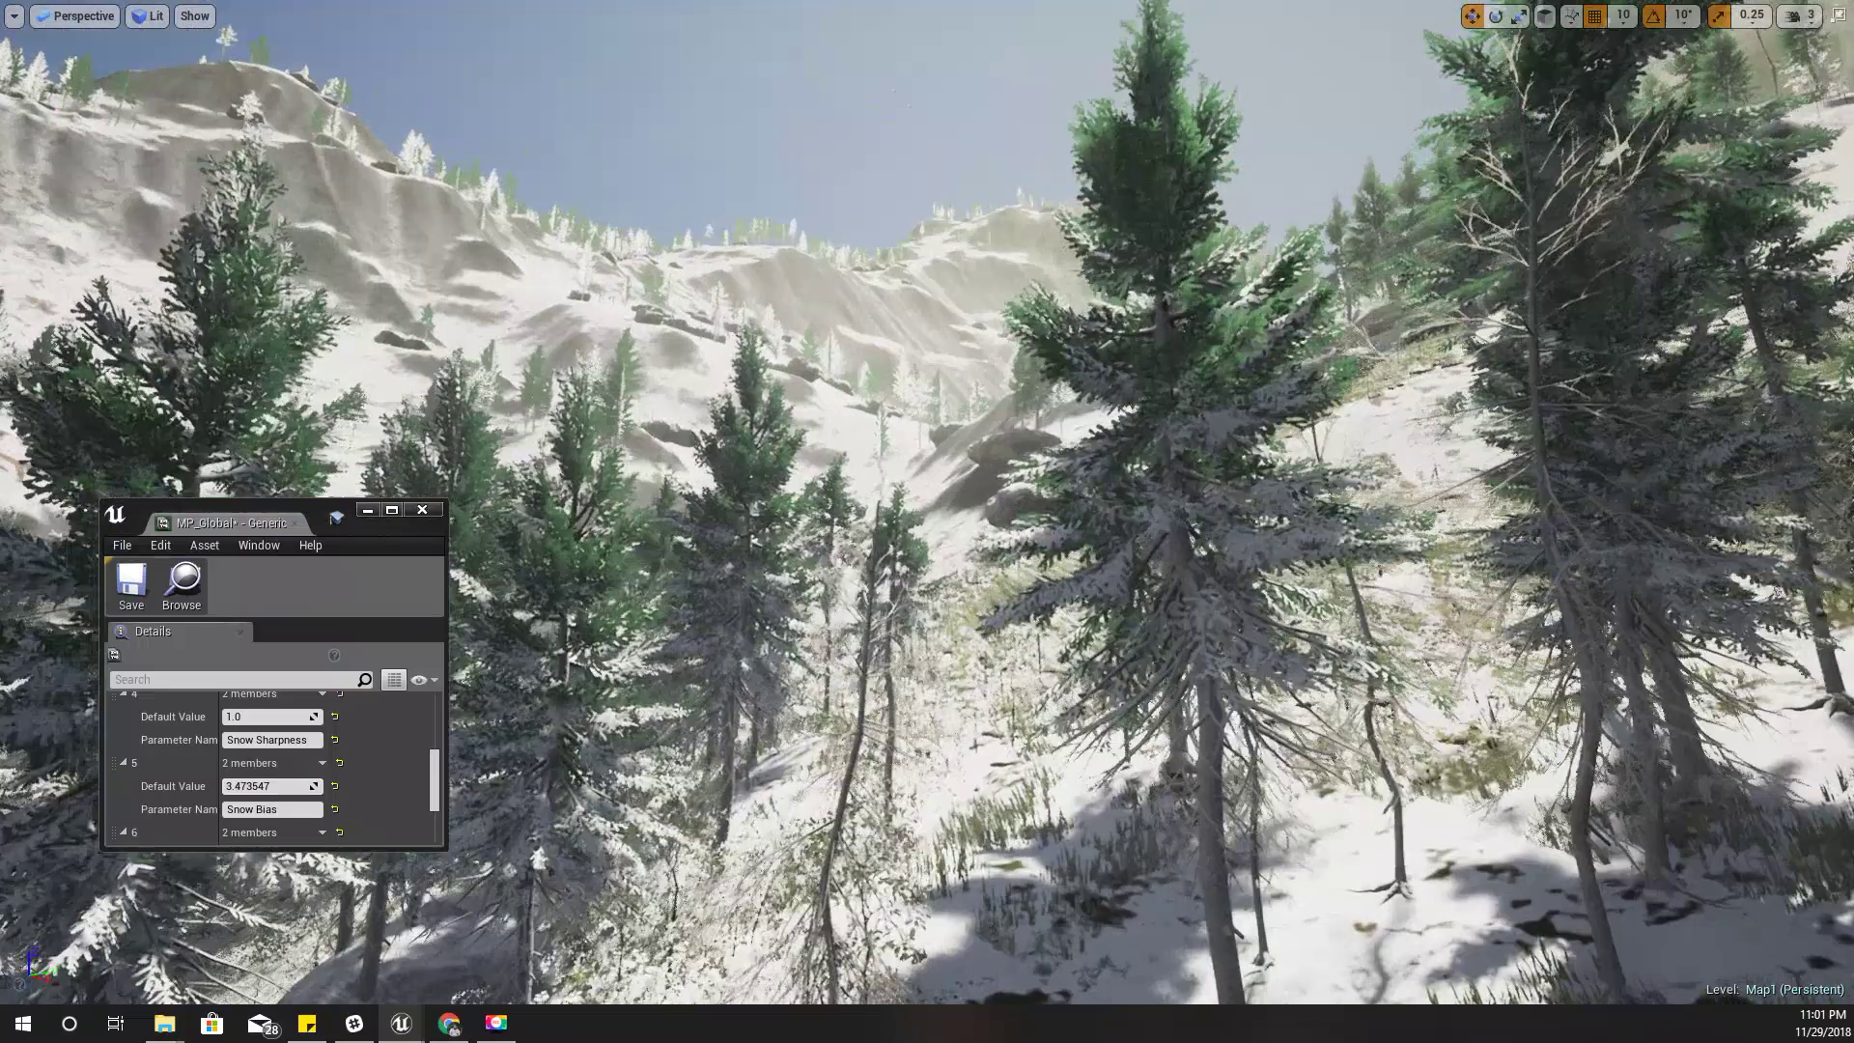
{"action": "right_click_drag", "start_coordinate": [950, 850], "coordinate": [950, 860]}
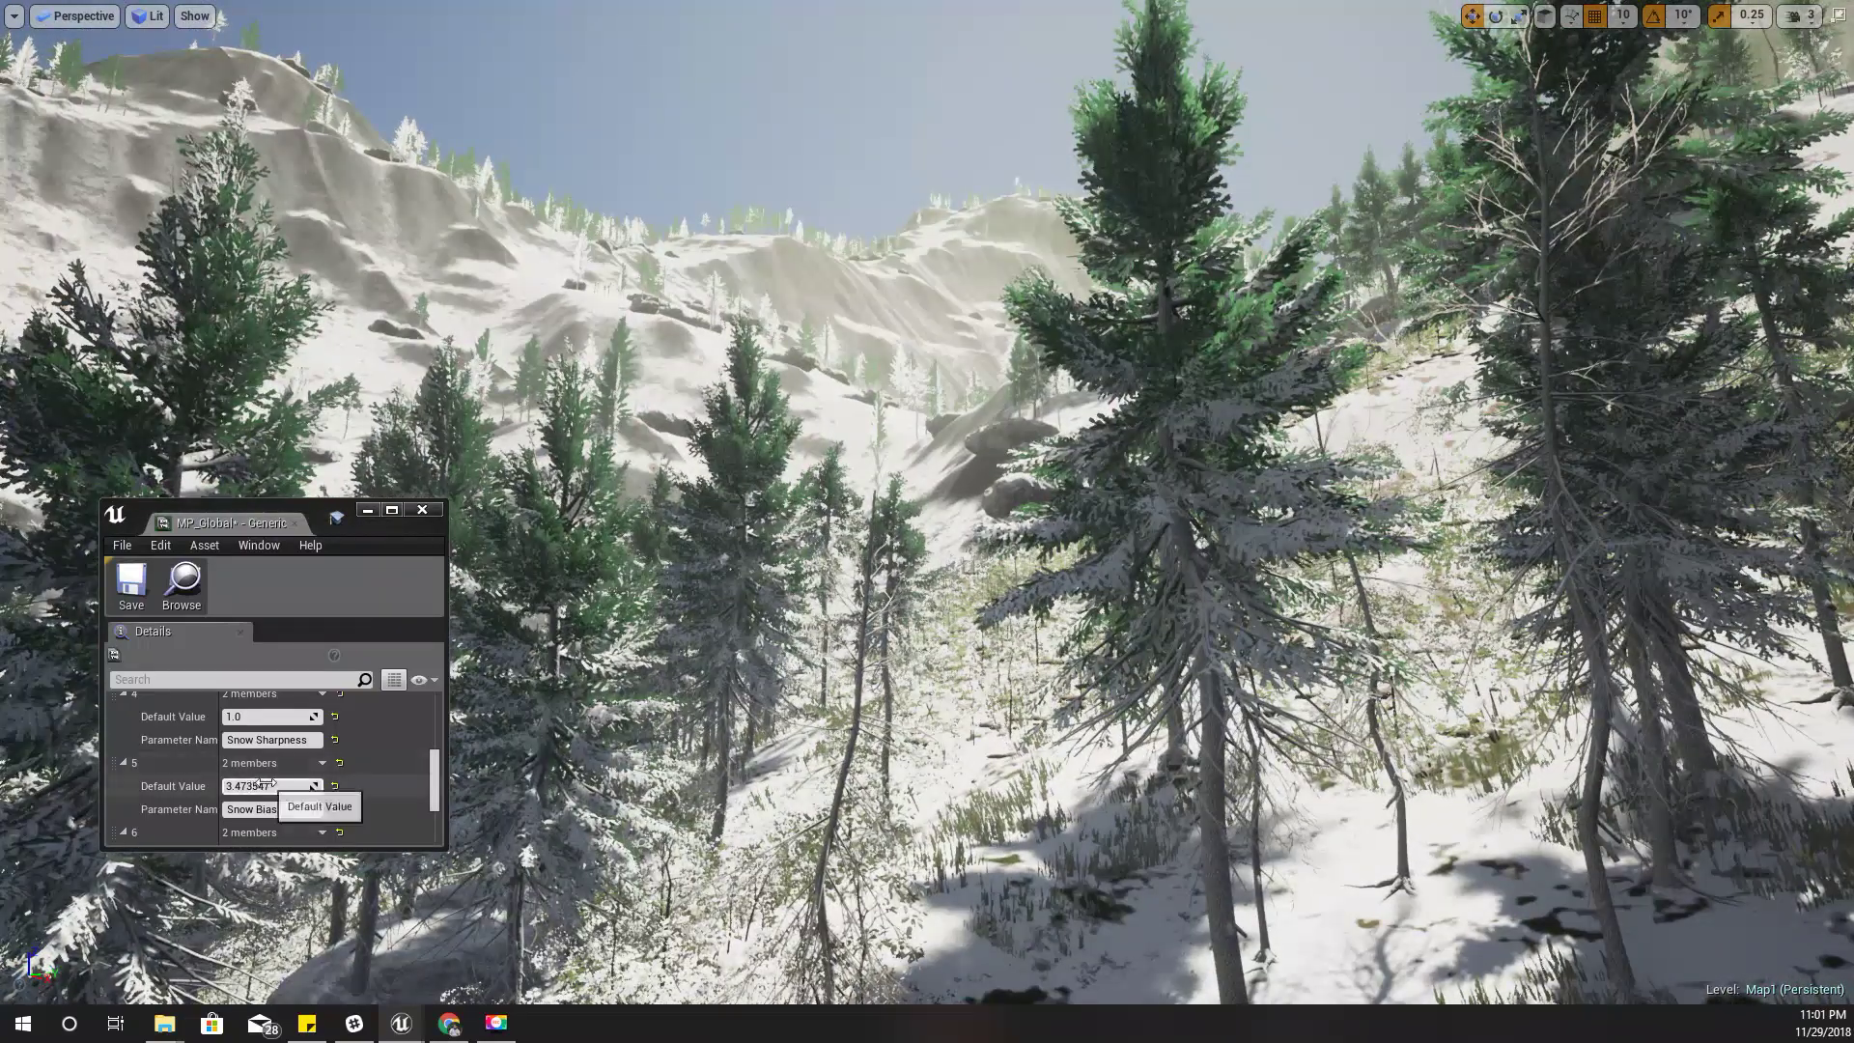
{"action": "left_click_drag", "start_coordinate": [277, 786], "coordinate": [268, 786]}
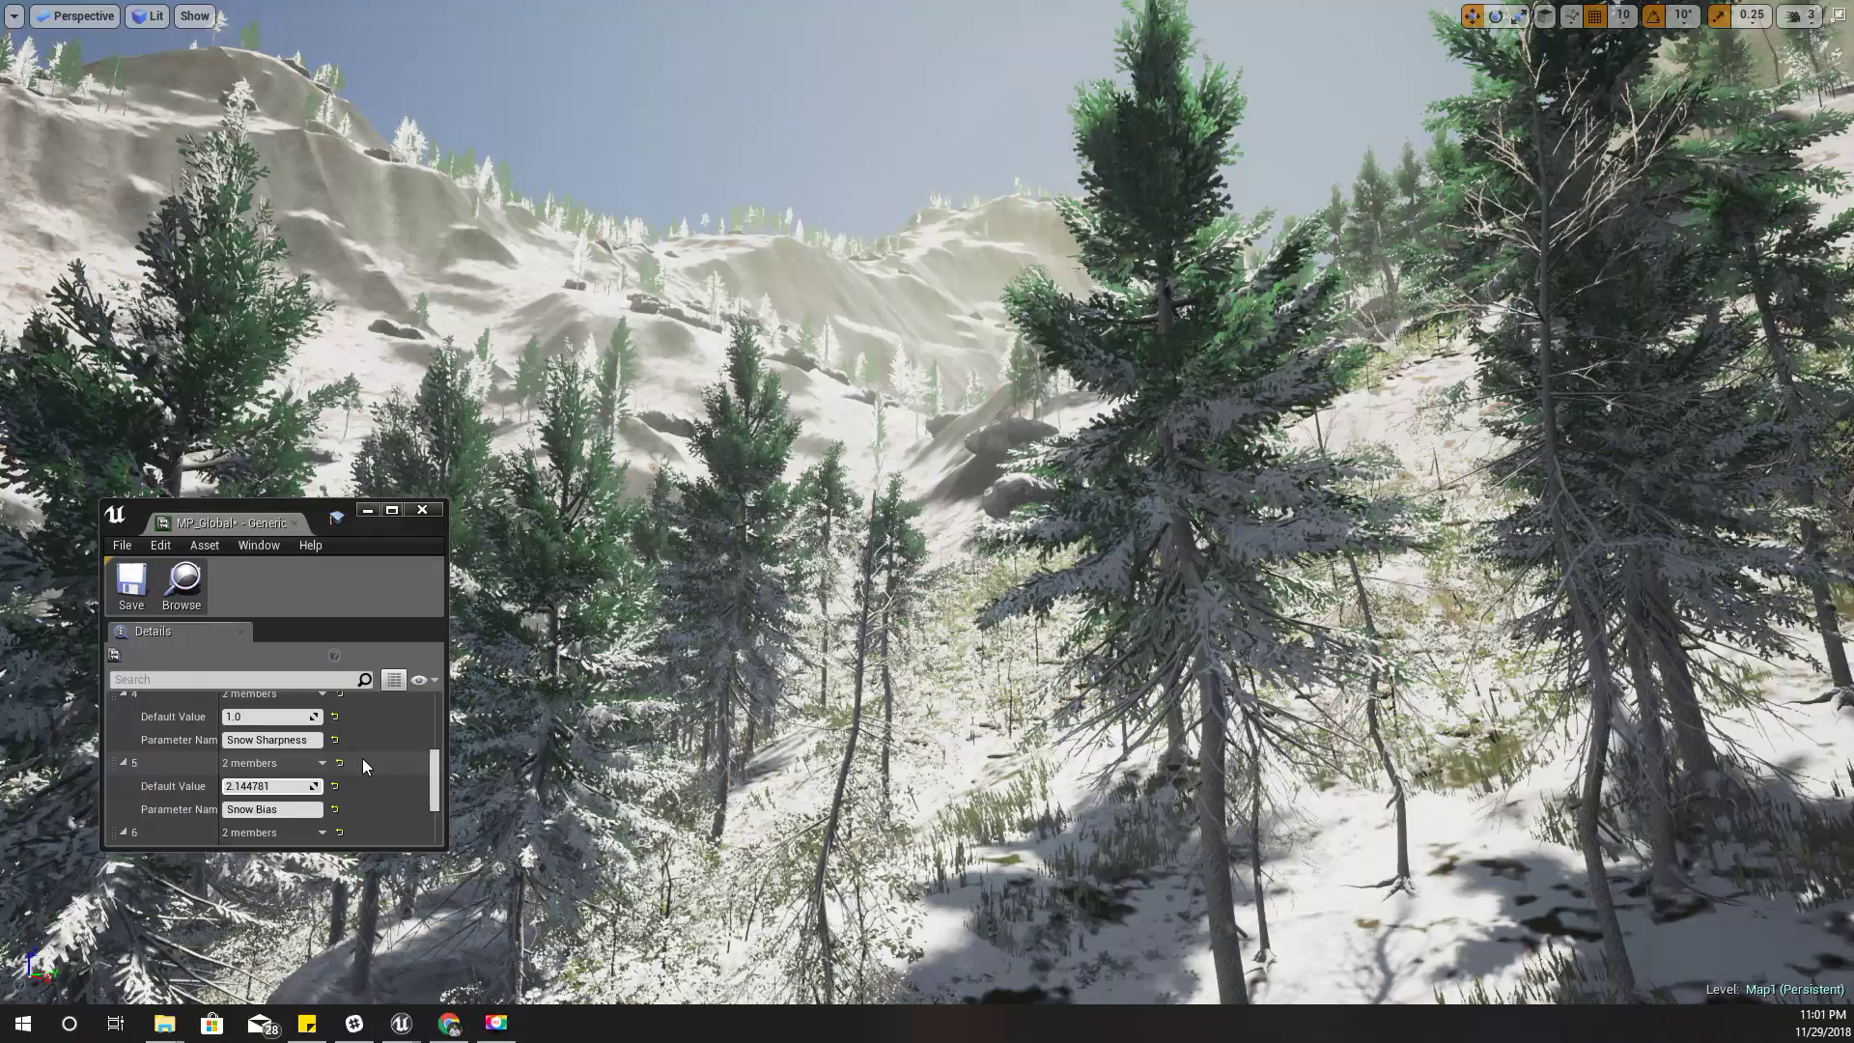
Step: Switch to YouTube Studio to read the comment requesting adjustable noise for the snow, then return to Unreal Editor
{"action": "key", "text": "alt+Tab"}
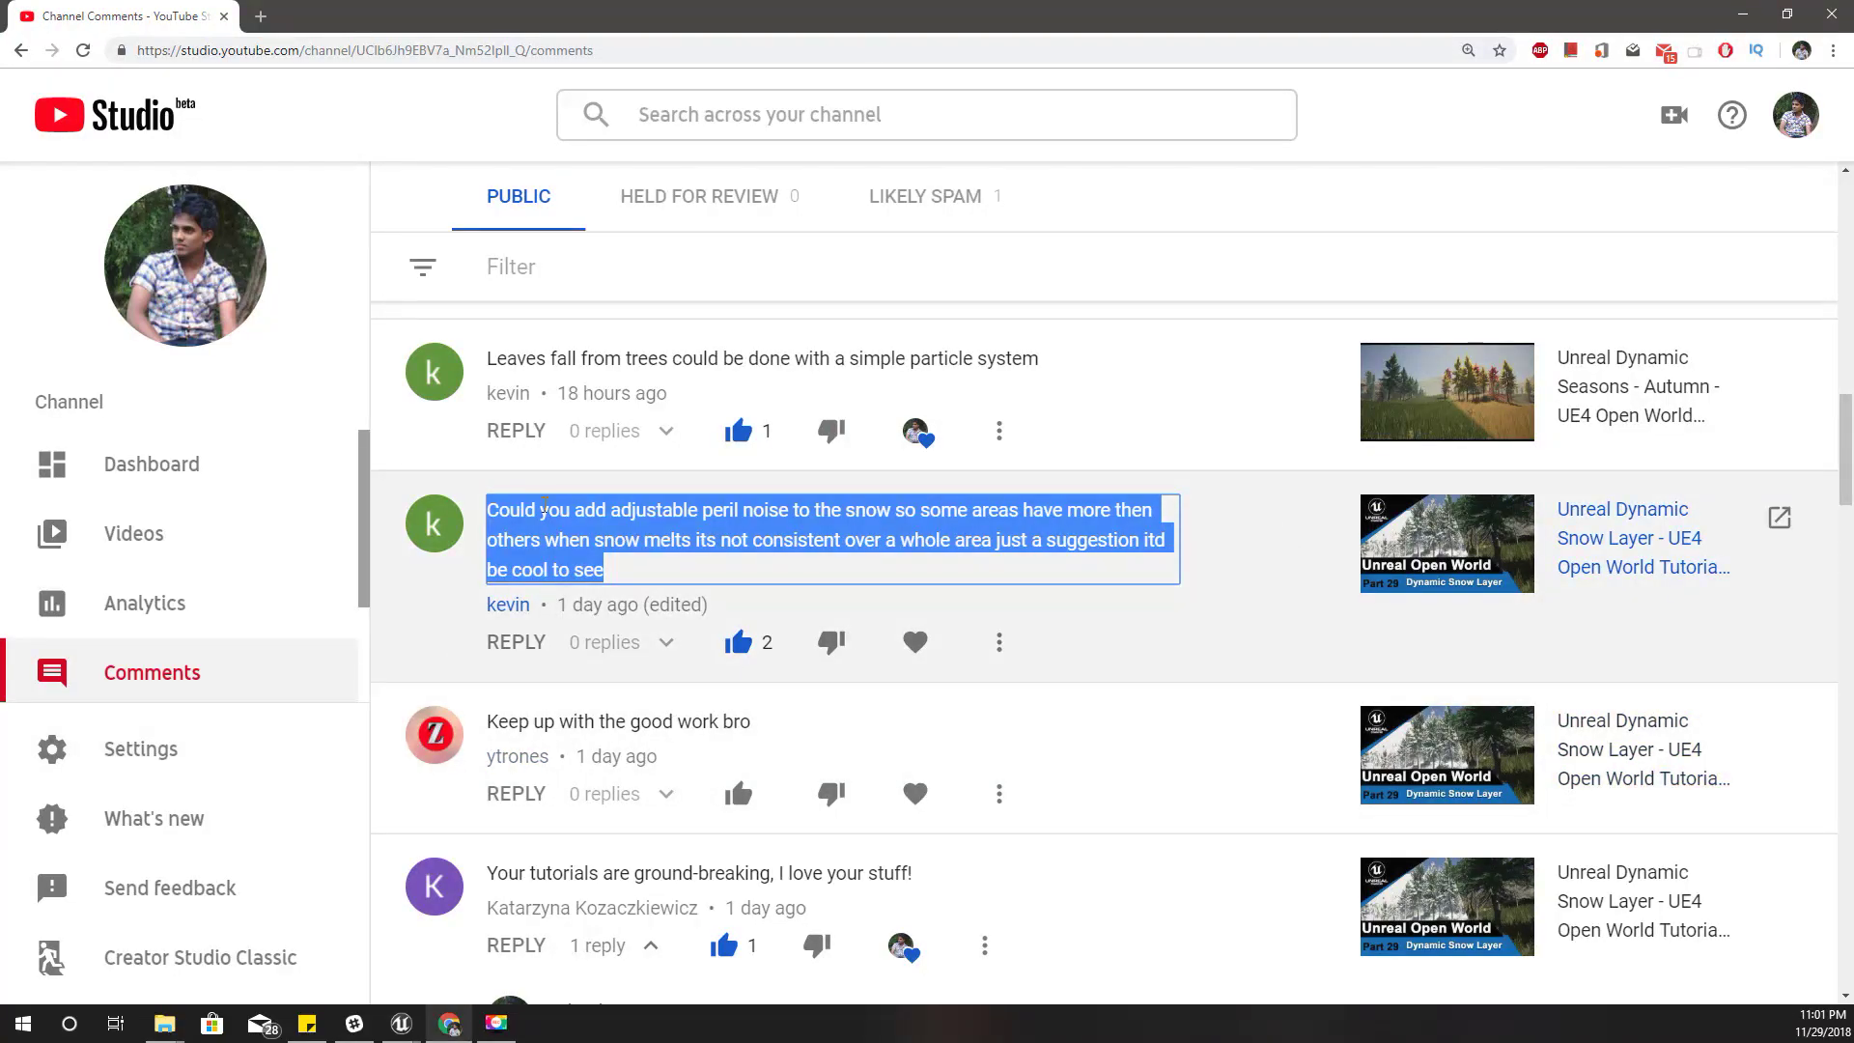
{"action": "left_click", "coordinate": [546, 513]}
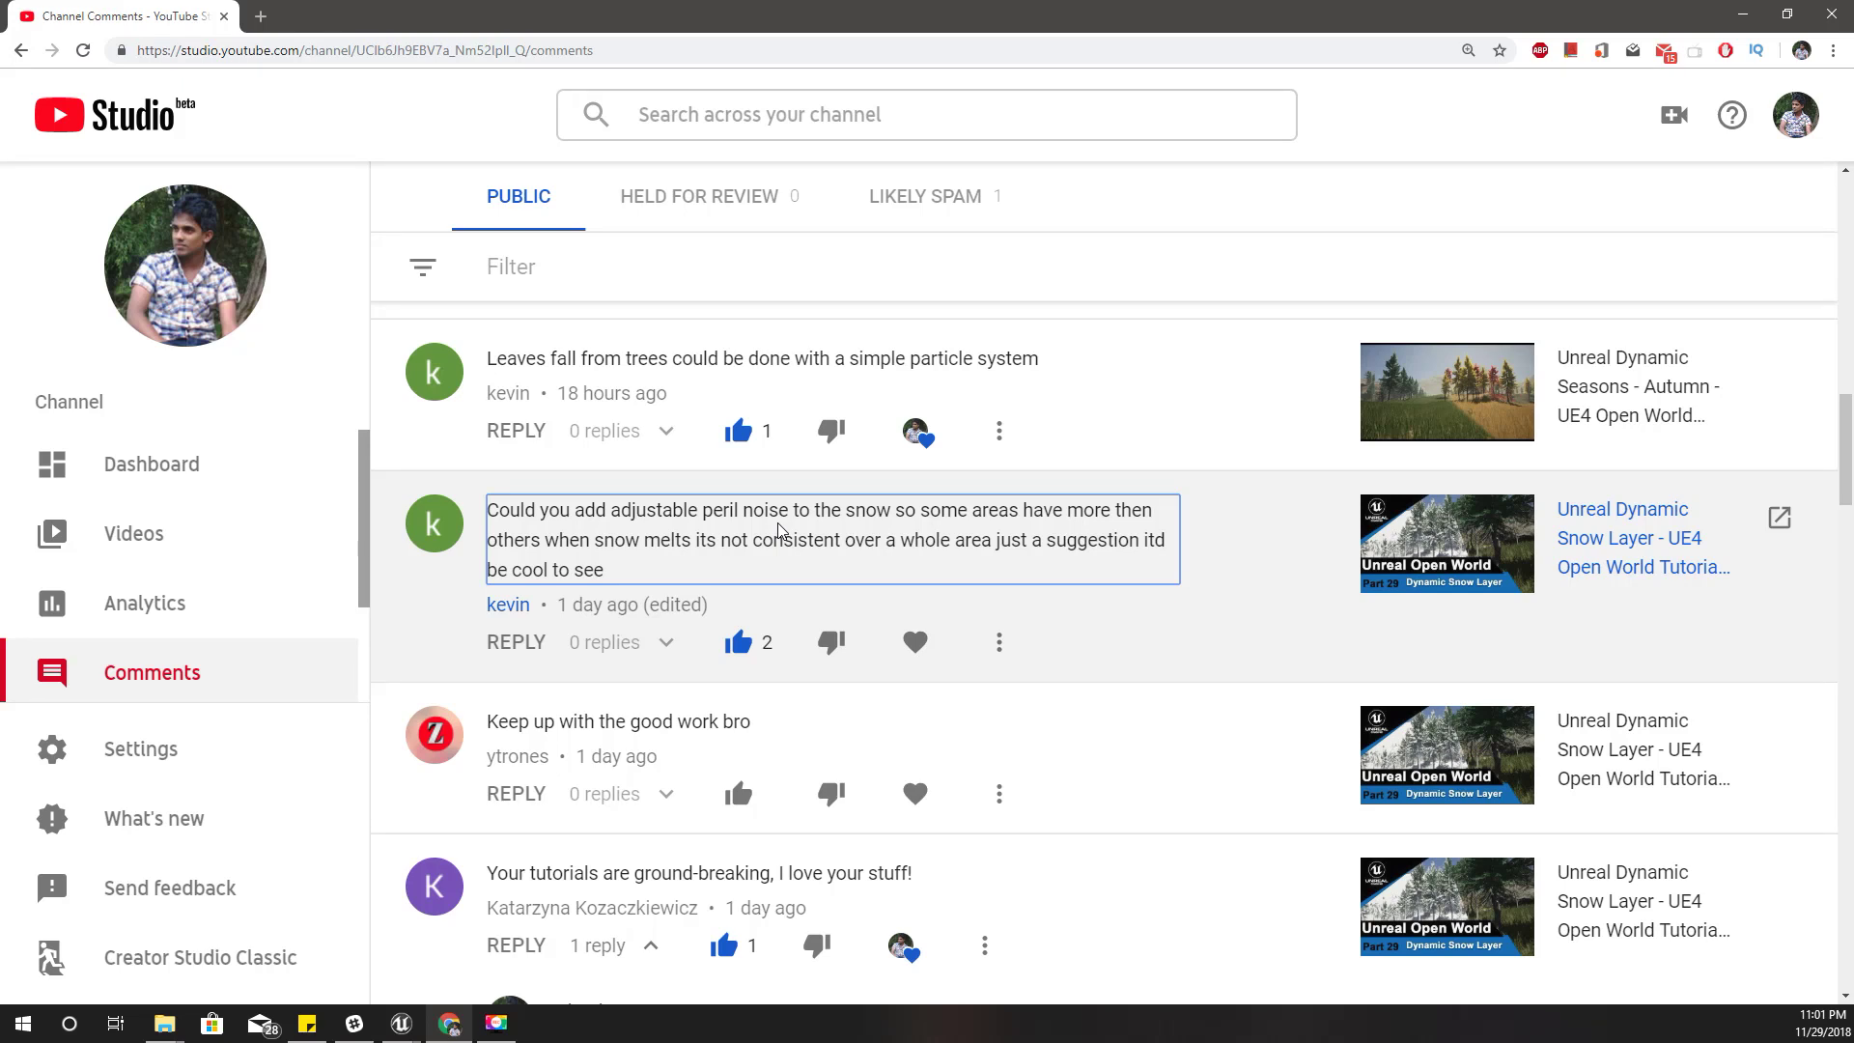
{"action": "key", "text": "alt+Tab"}
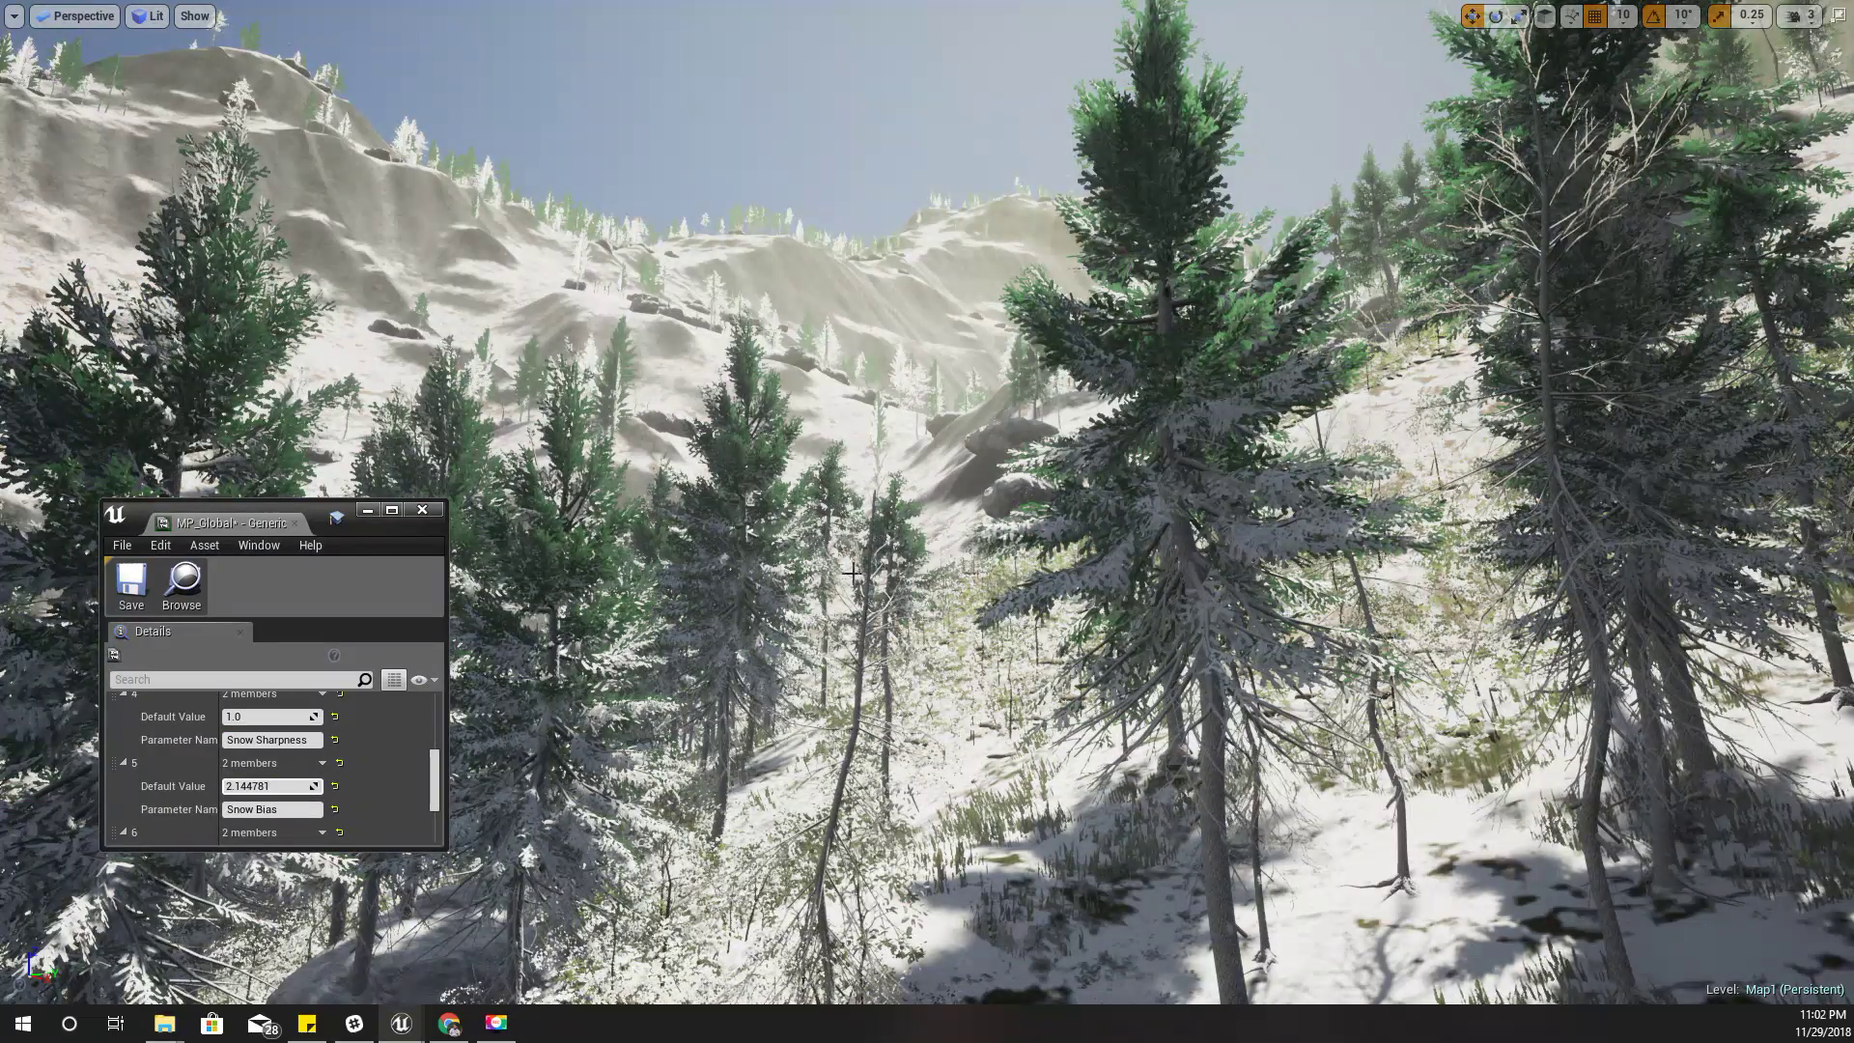
Step: Look over the snowy forest, then leave the full-screen viewport and put this editor away to reach the other open project
{"action": "right_click_drag", "start_coordinate": [898, 652], "coordinate": [917, 645]}
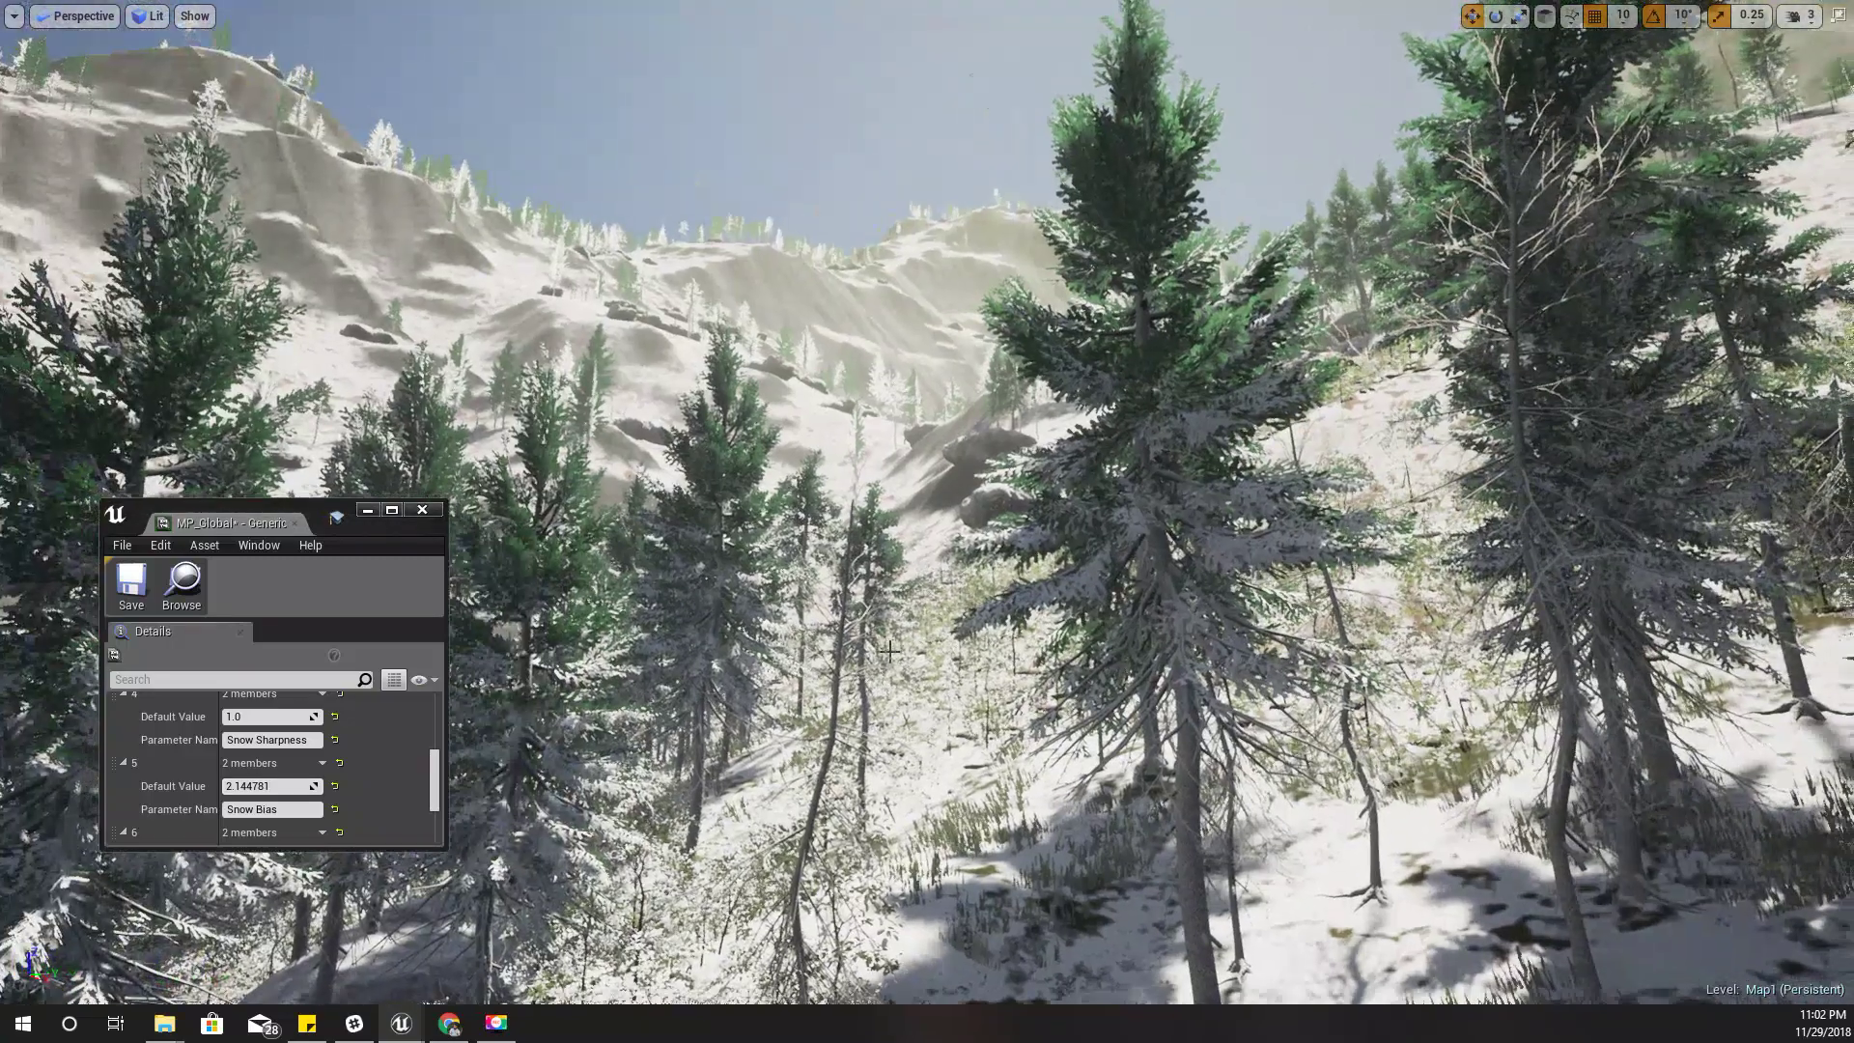
{"action": "left_click_drag", "start_coordinate": [232, 523], "coordinate": [752, 588]}
{"action": "right_click_drag", "start_coordinate": [751, 588], "coordinate": [791, 608]}
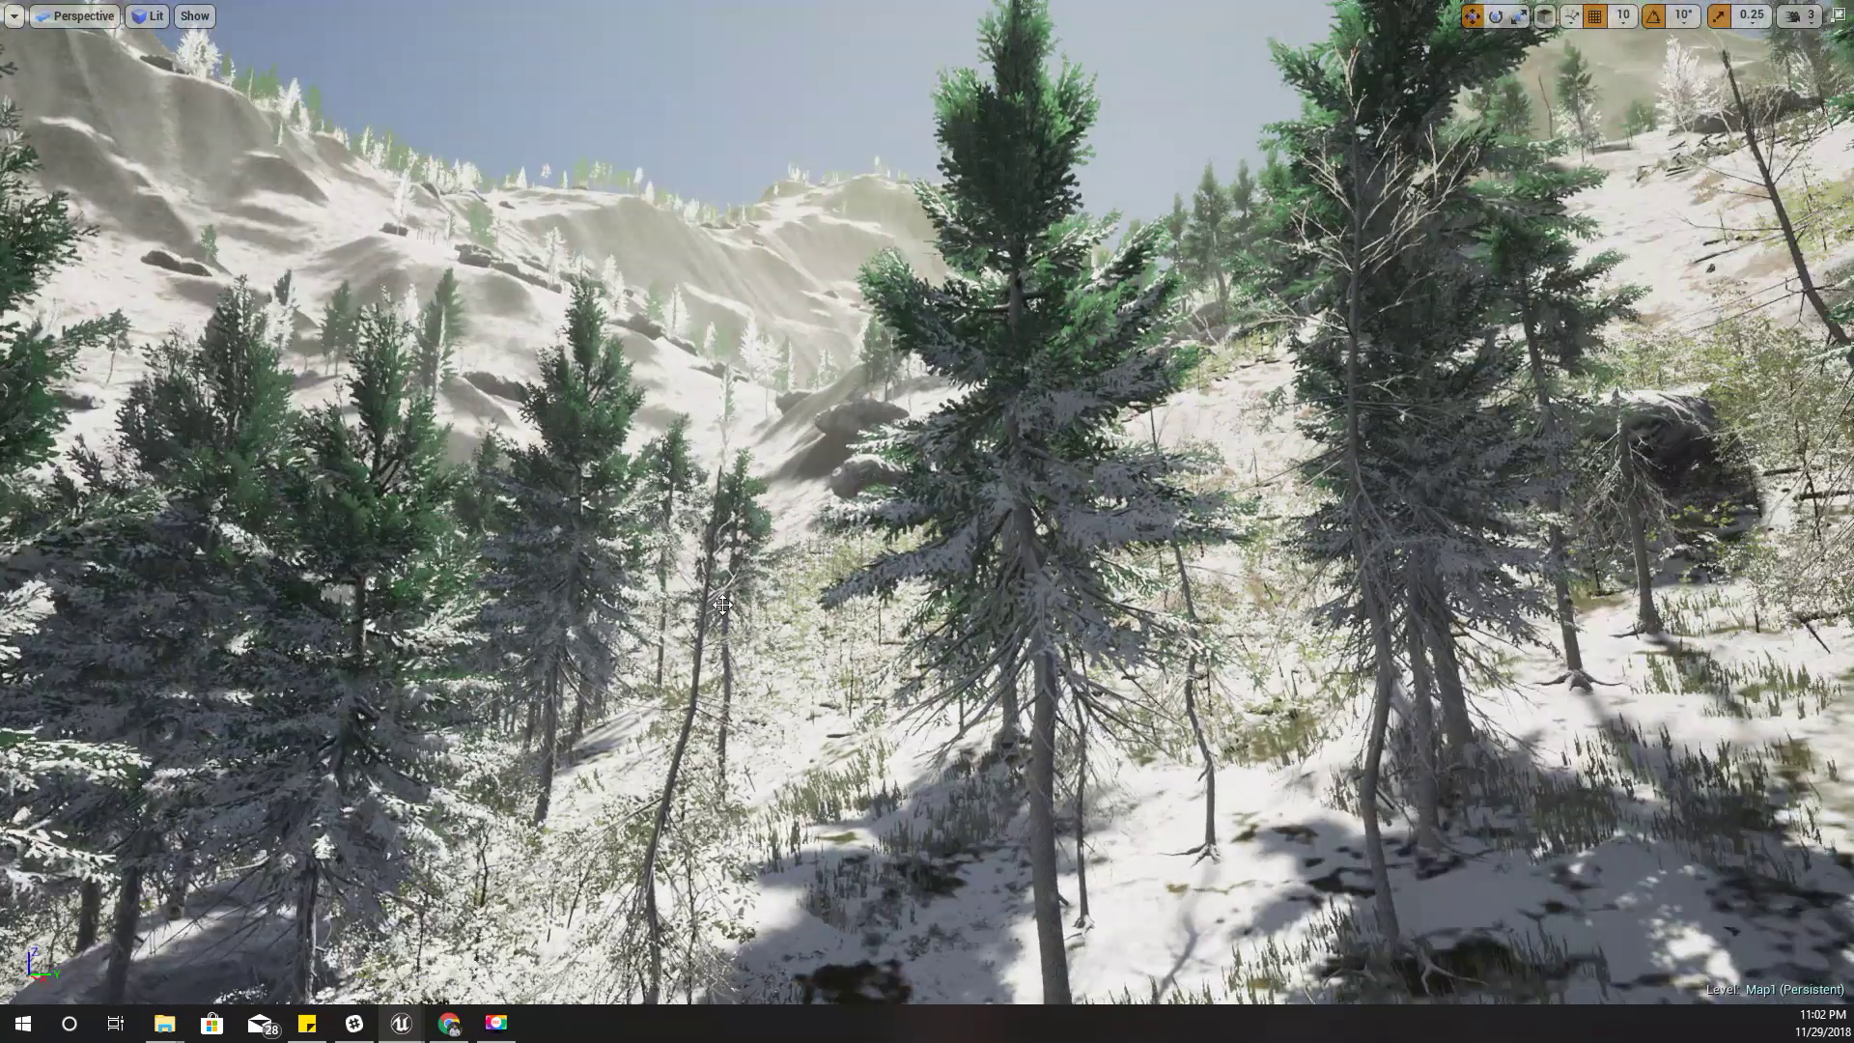
{"action": "key", "text": "F11"}
{"action": "left_click", "coordinate": [1774, 8]}
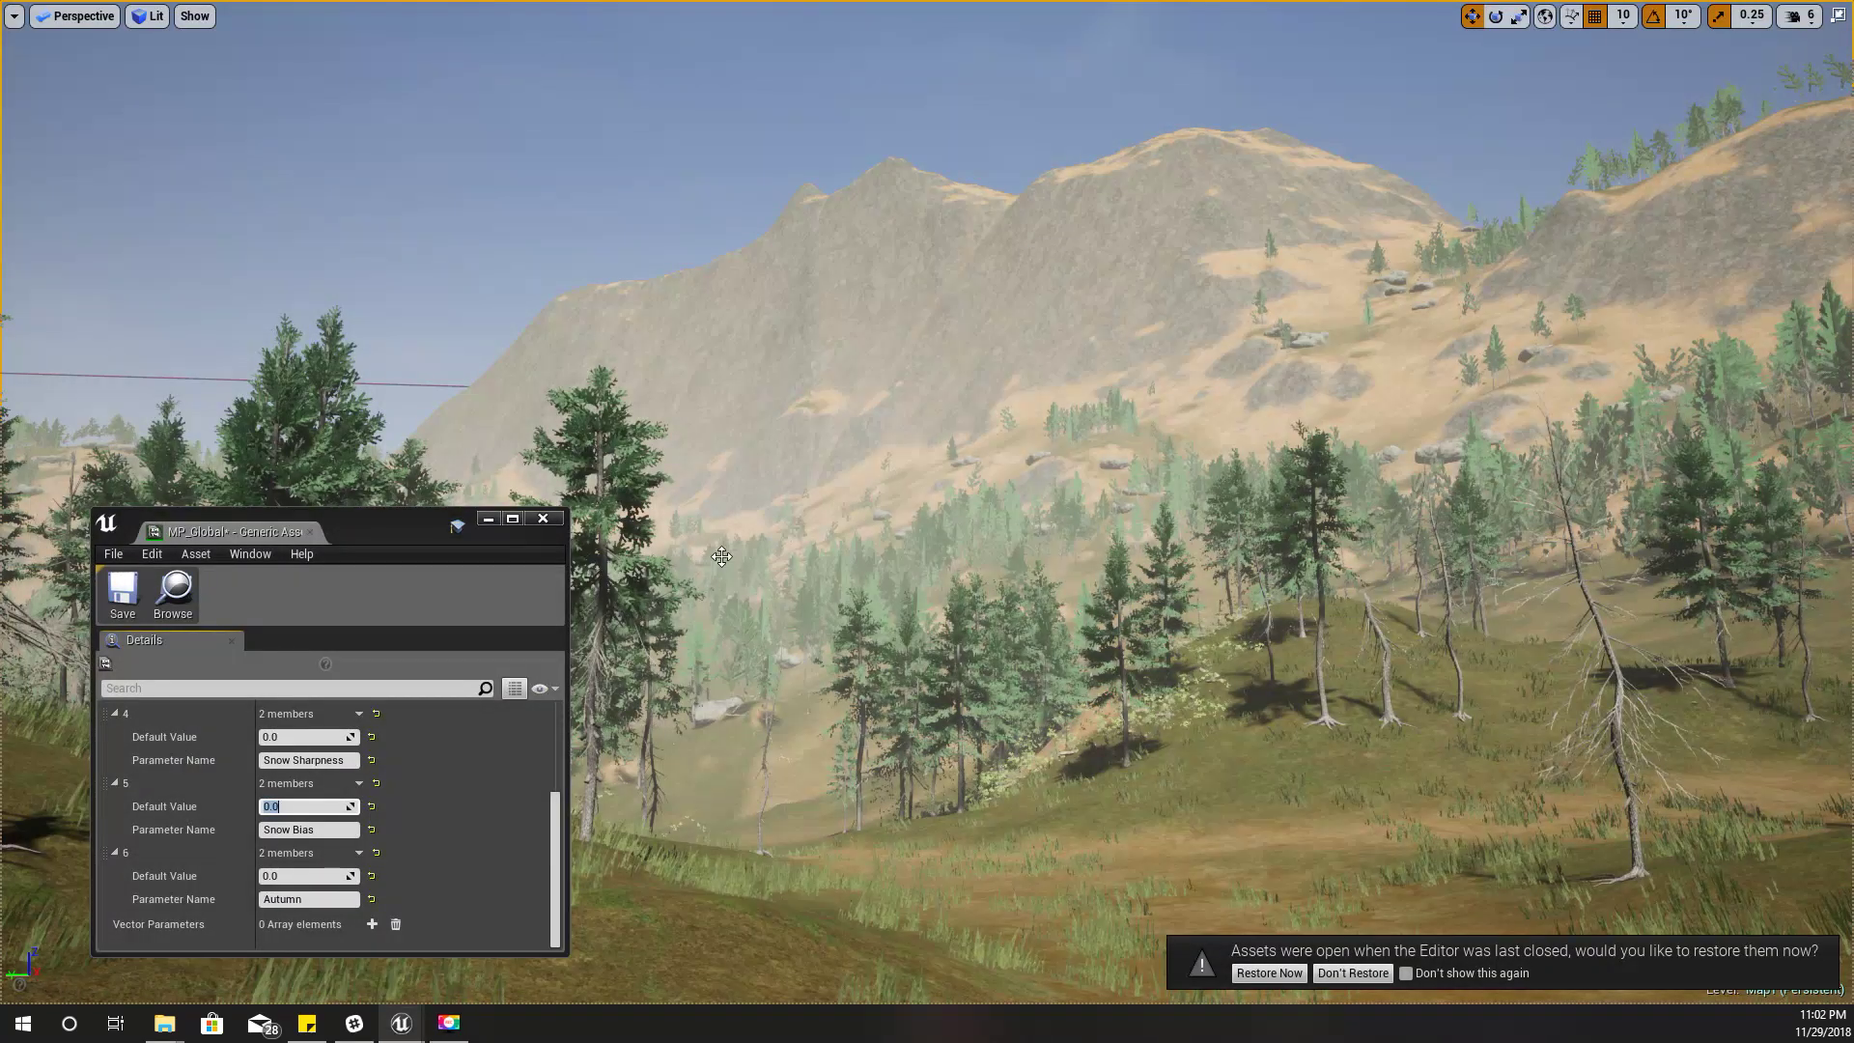
Step: Set the Snow Bias default value to 2, switch it to 0, and set it to 2 again
{"action": "left_click_drag", "start_coordinate": [911, 431], "coordinate": [910, 387]}
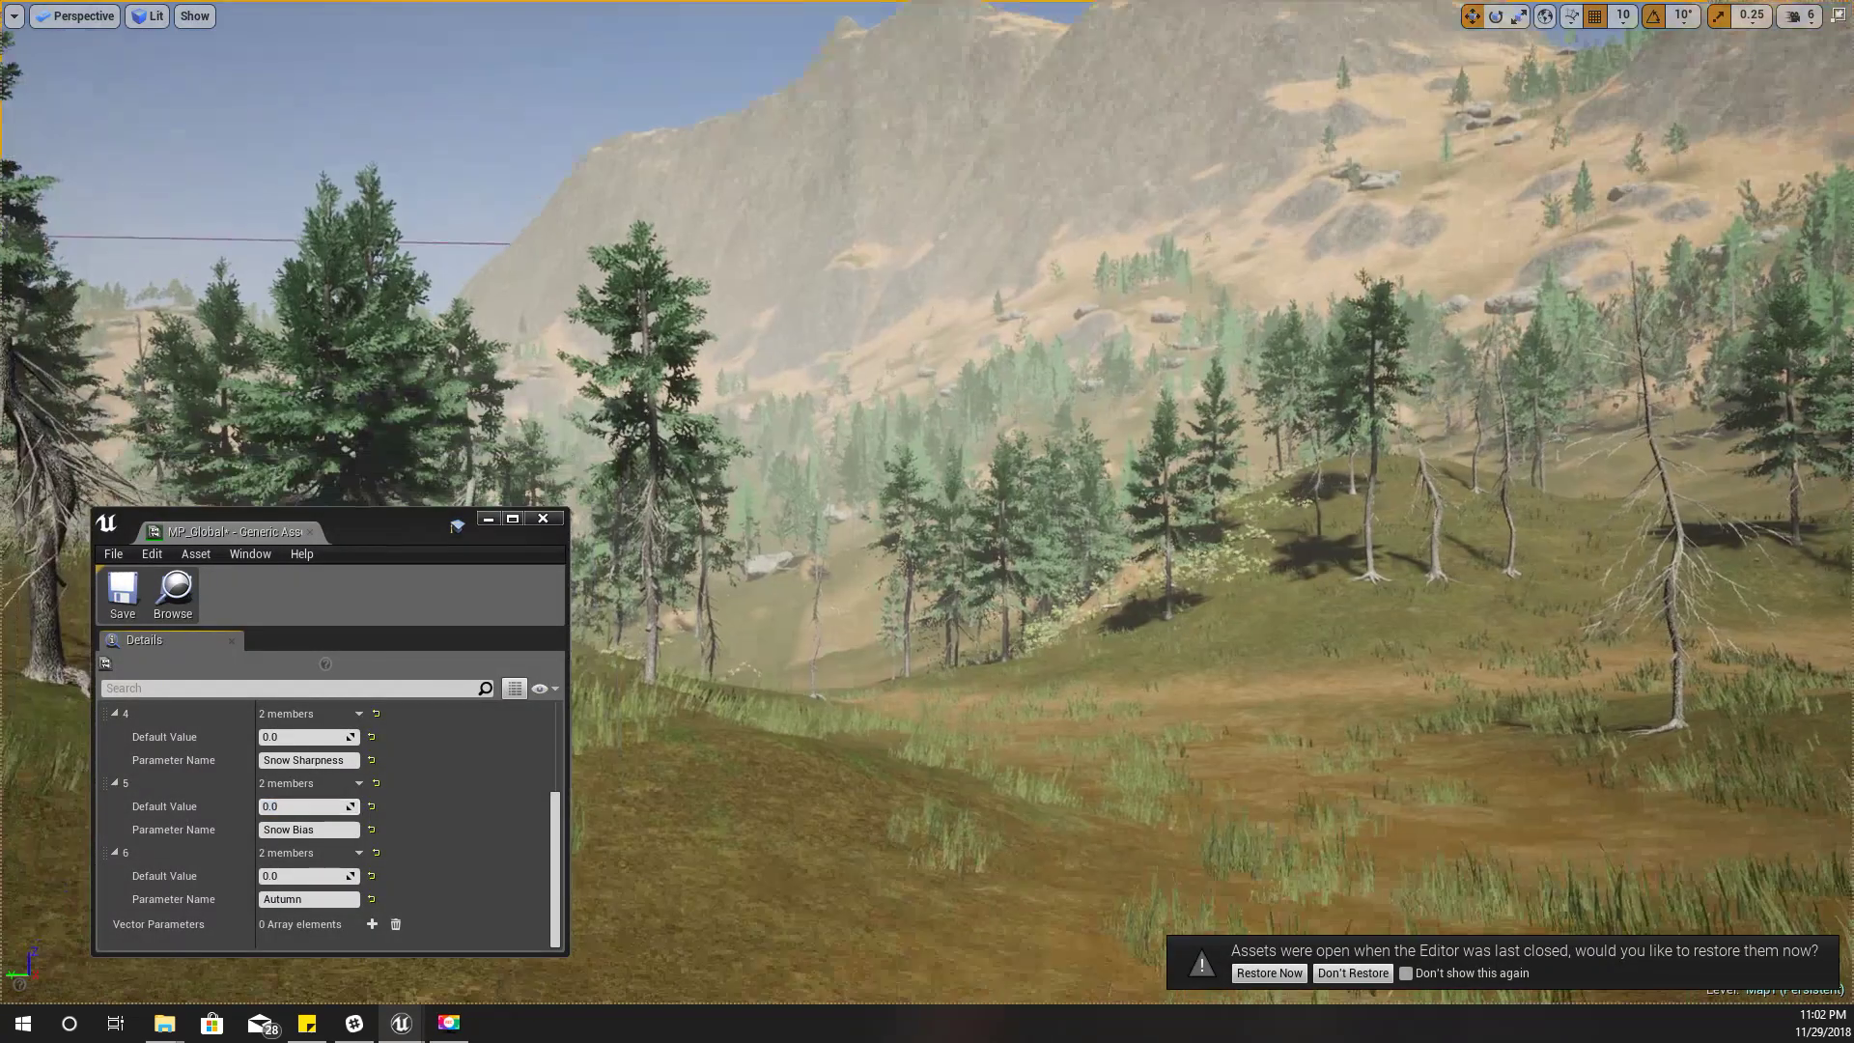
{"action": "right_click_drag", "start_coordinate": [825, 642], "coordinate": [881, 620]}
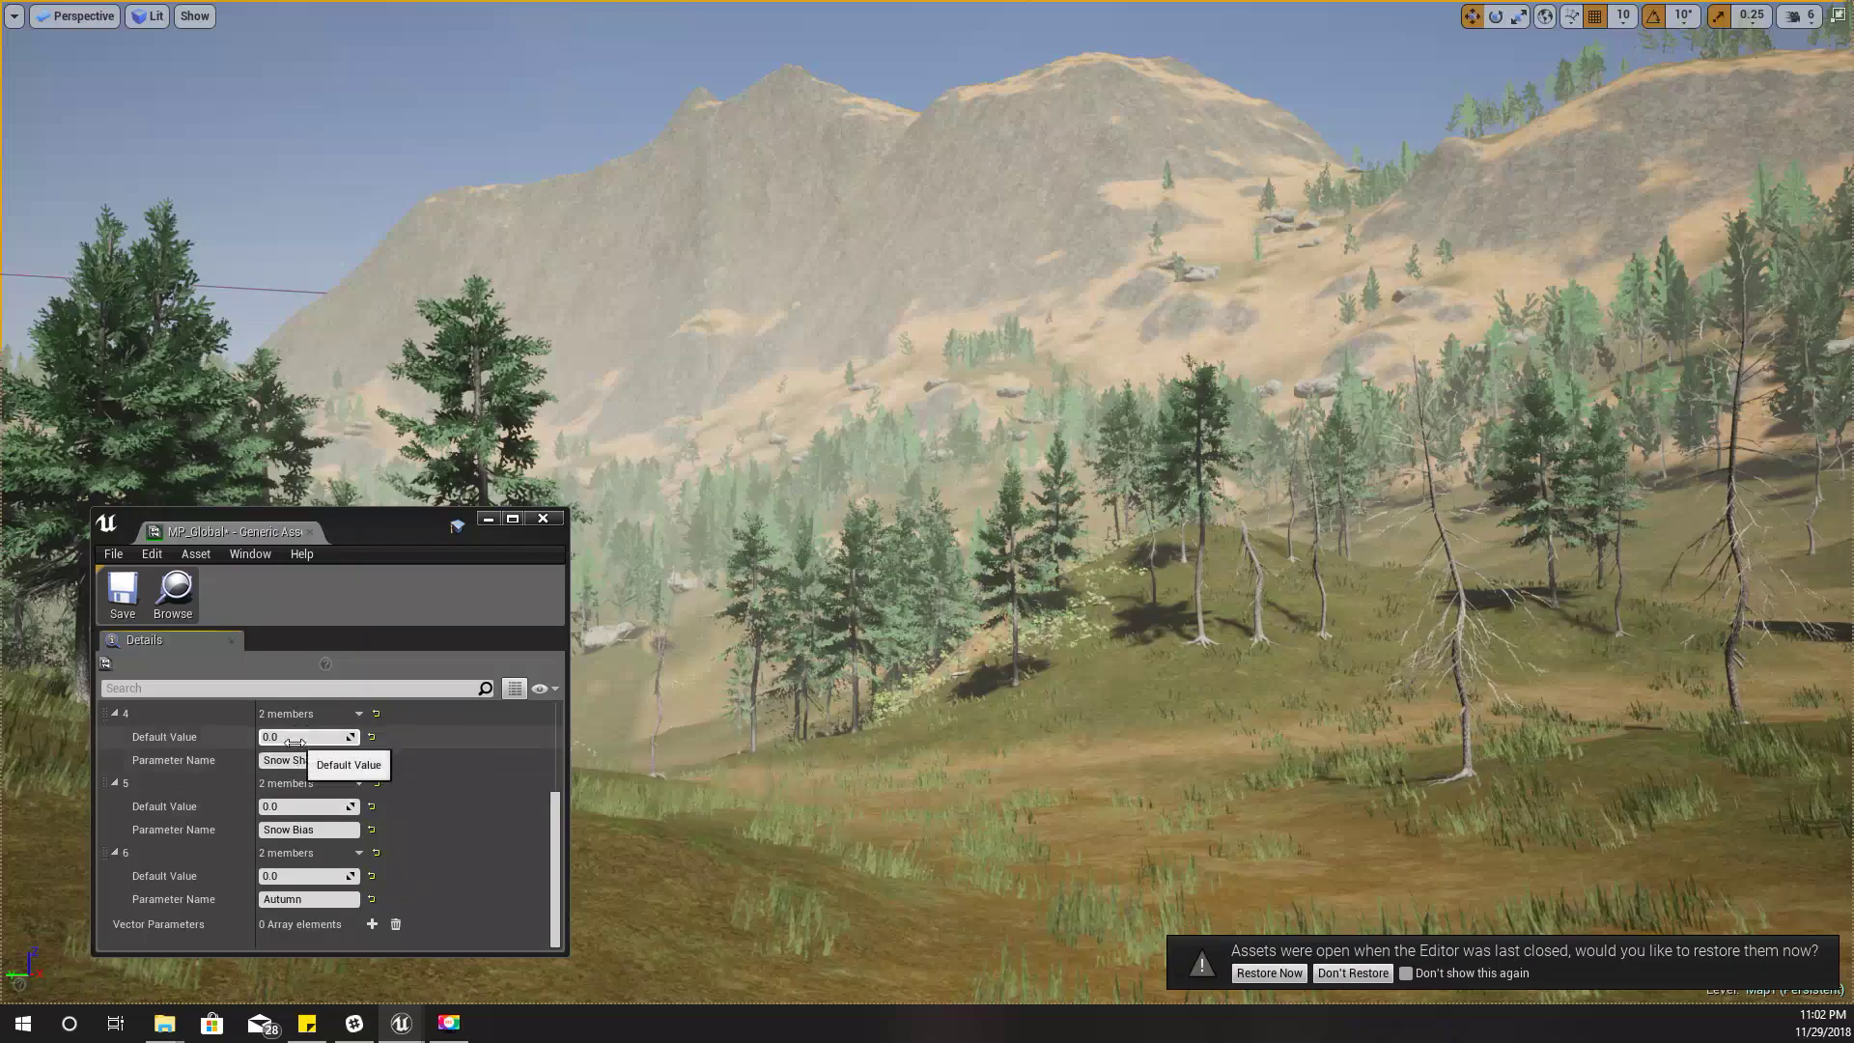
{"action": "left_click", "coordinate": [281, 807]}
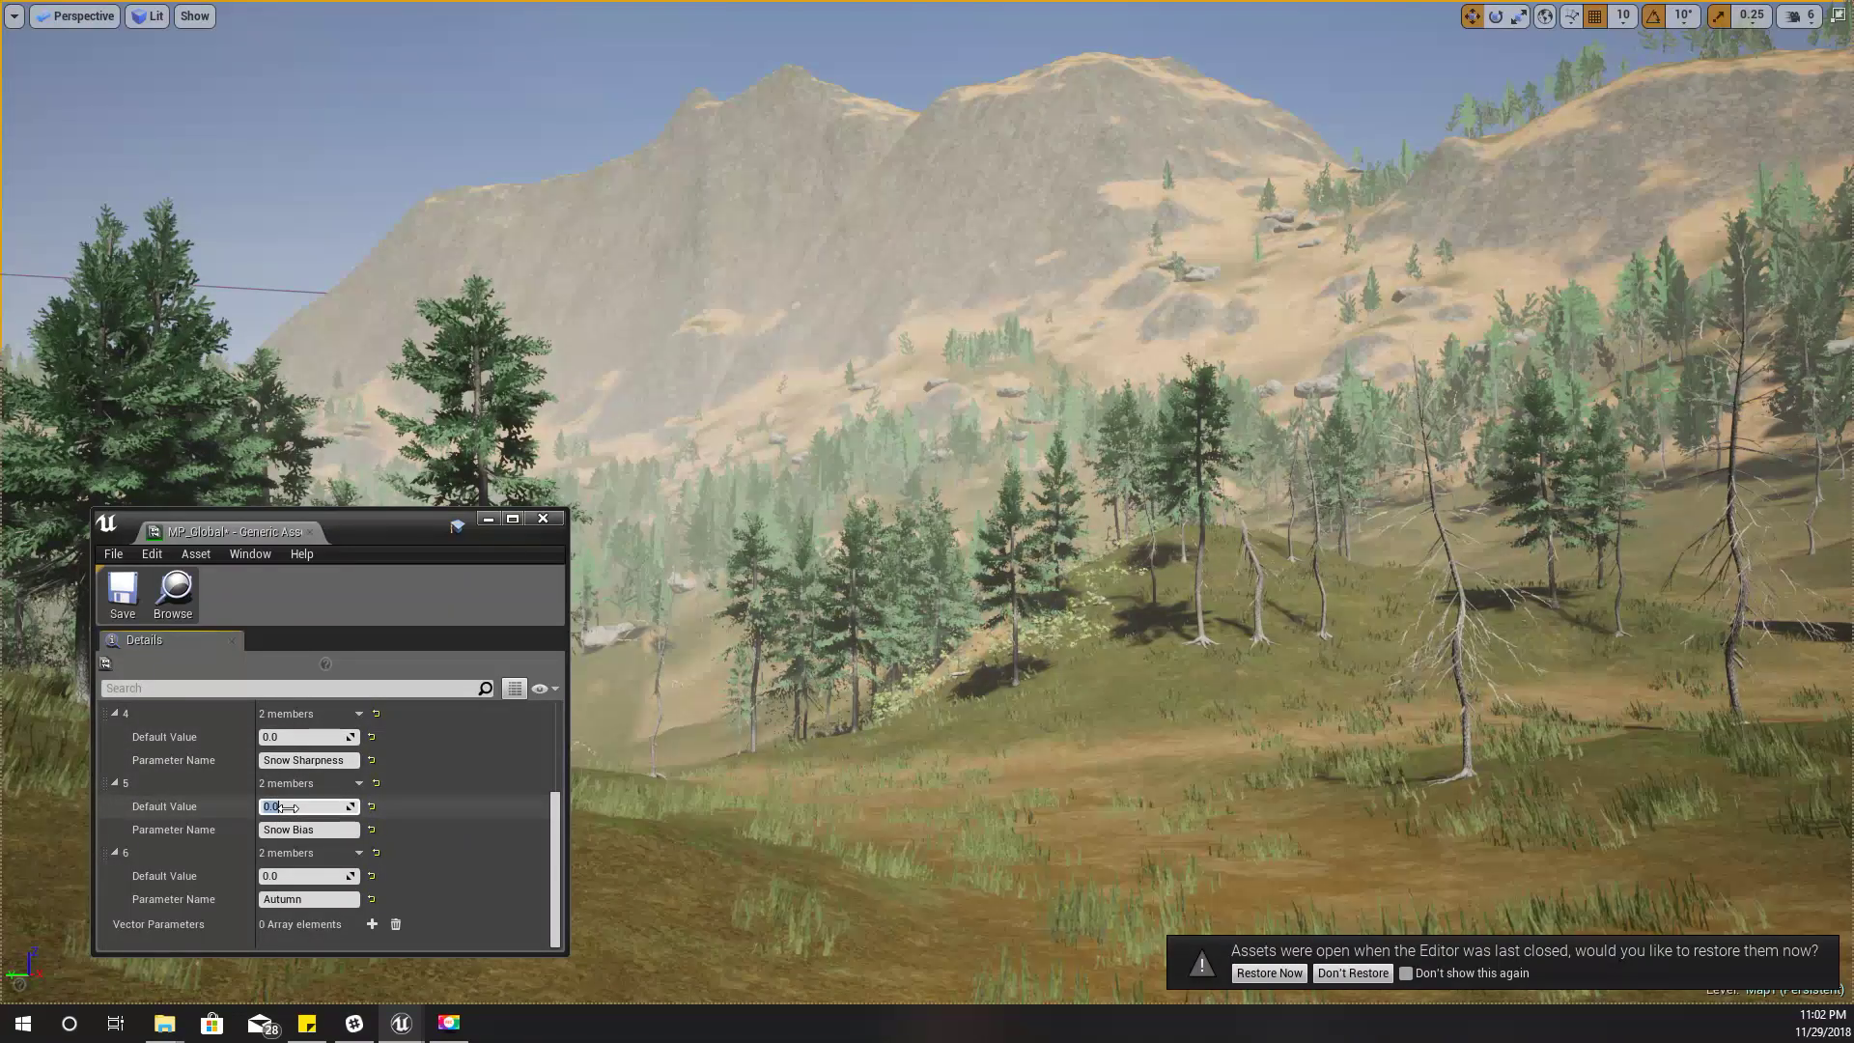
{"action": "type", "text": "2"}
{"action": "key", "text": "Return"}
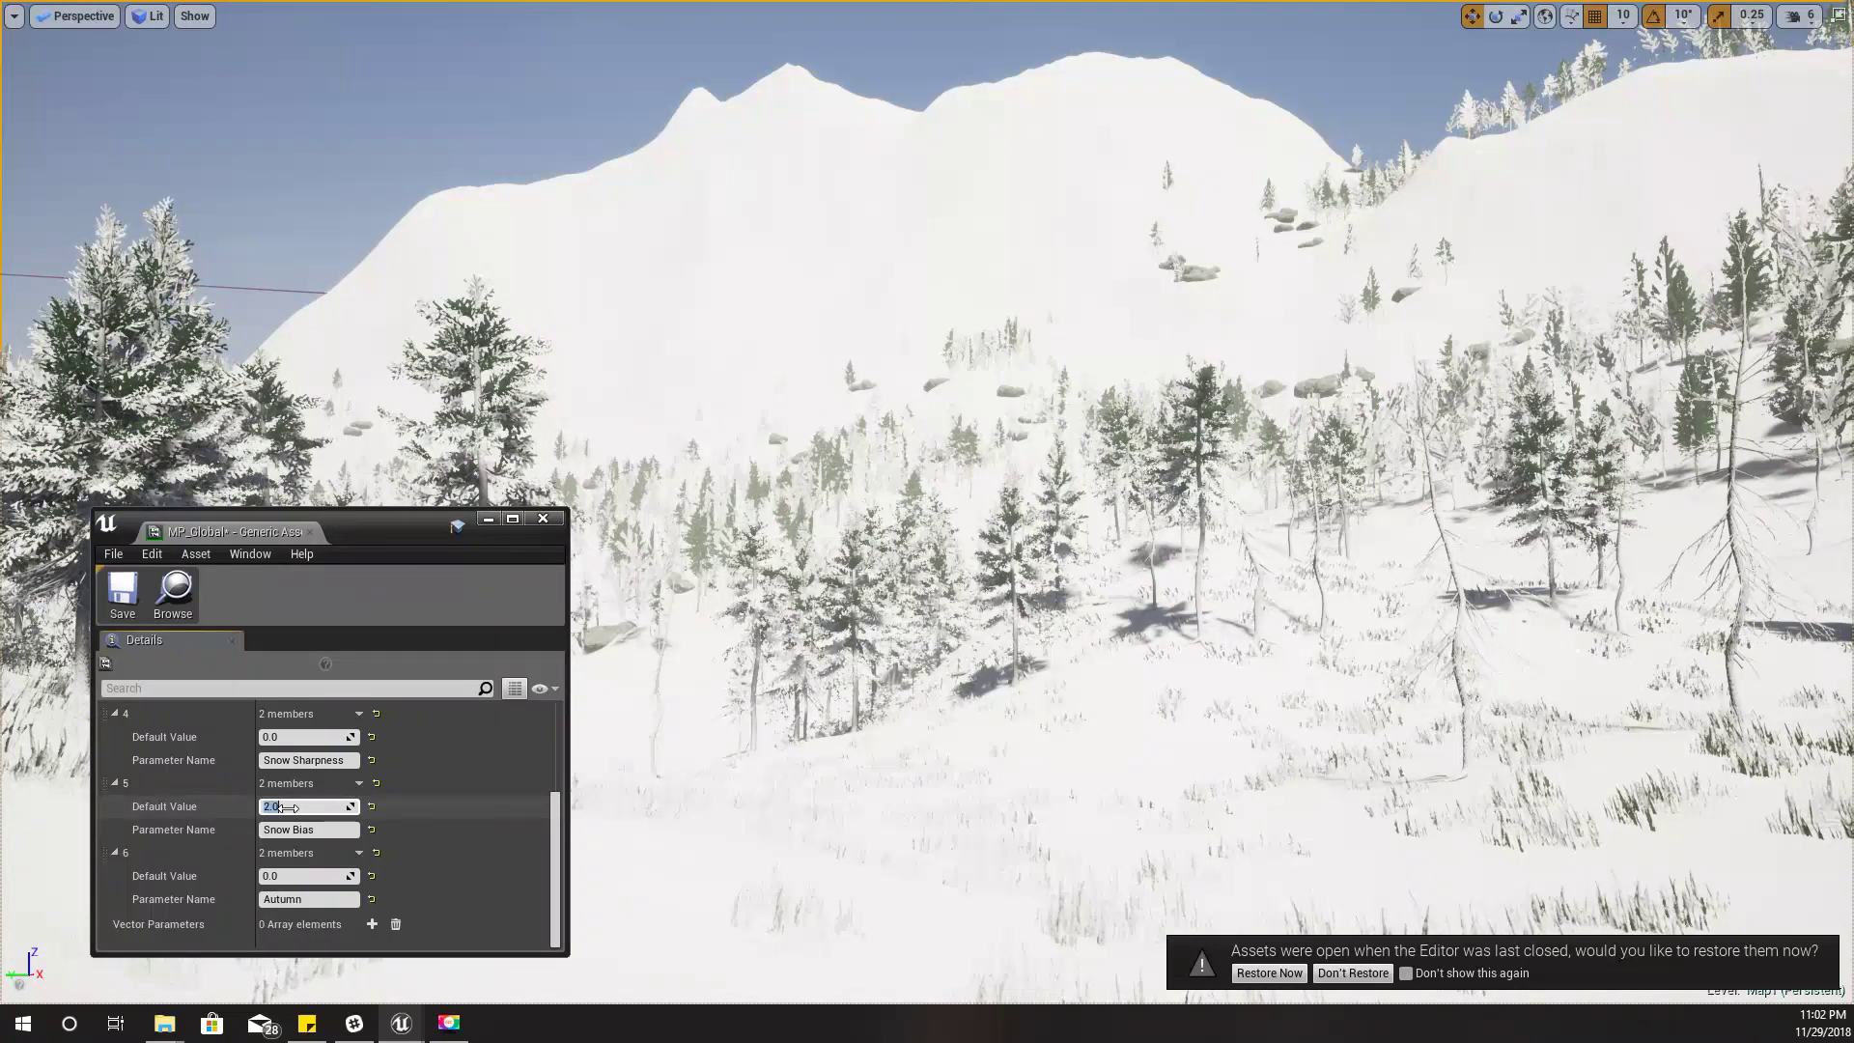
{"action": "type", "text": "0"}
{"action": "key", "text": "Return"}
{"action": "type", "text": "2"}
{"action": "key", "text": "Return"}
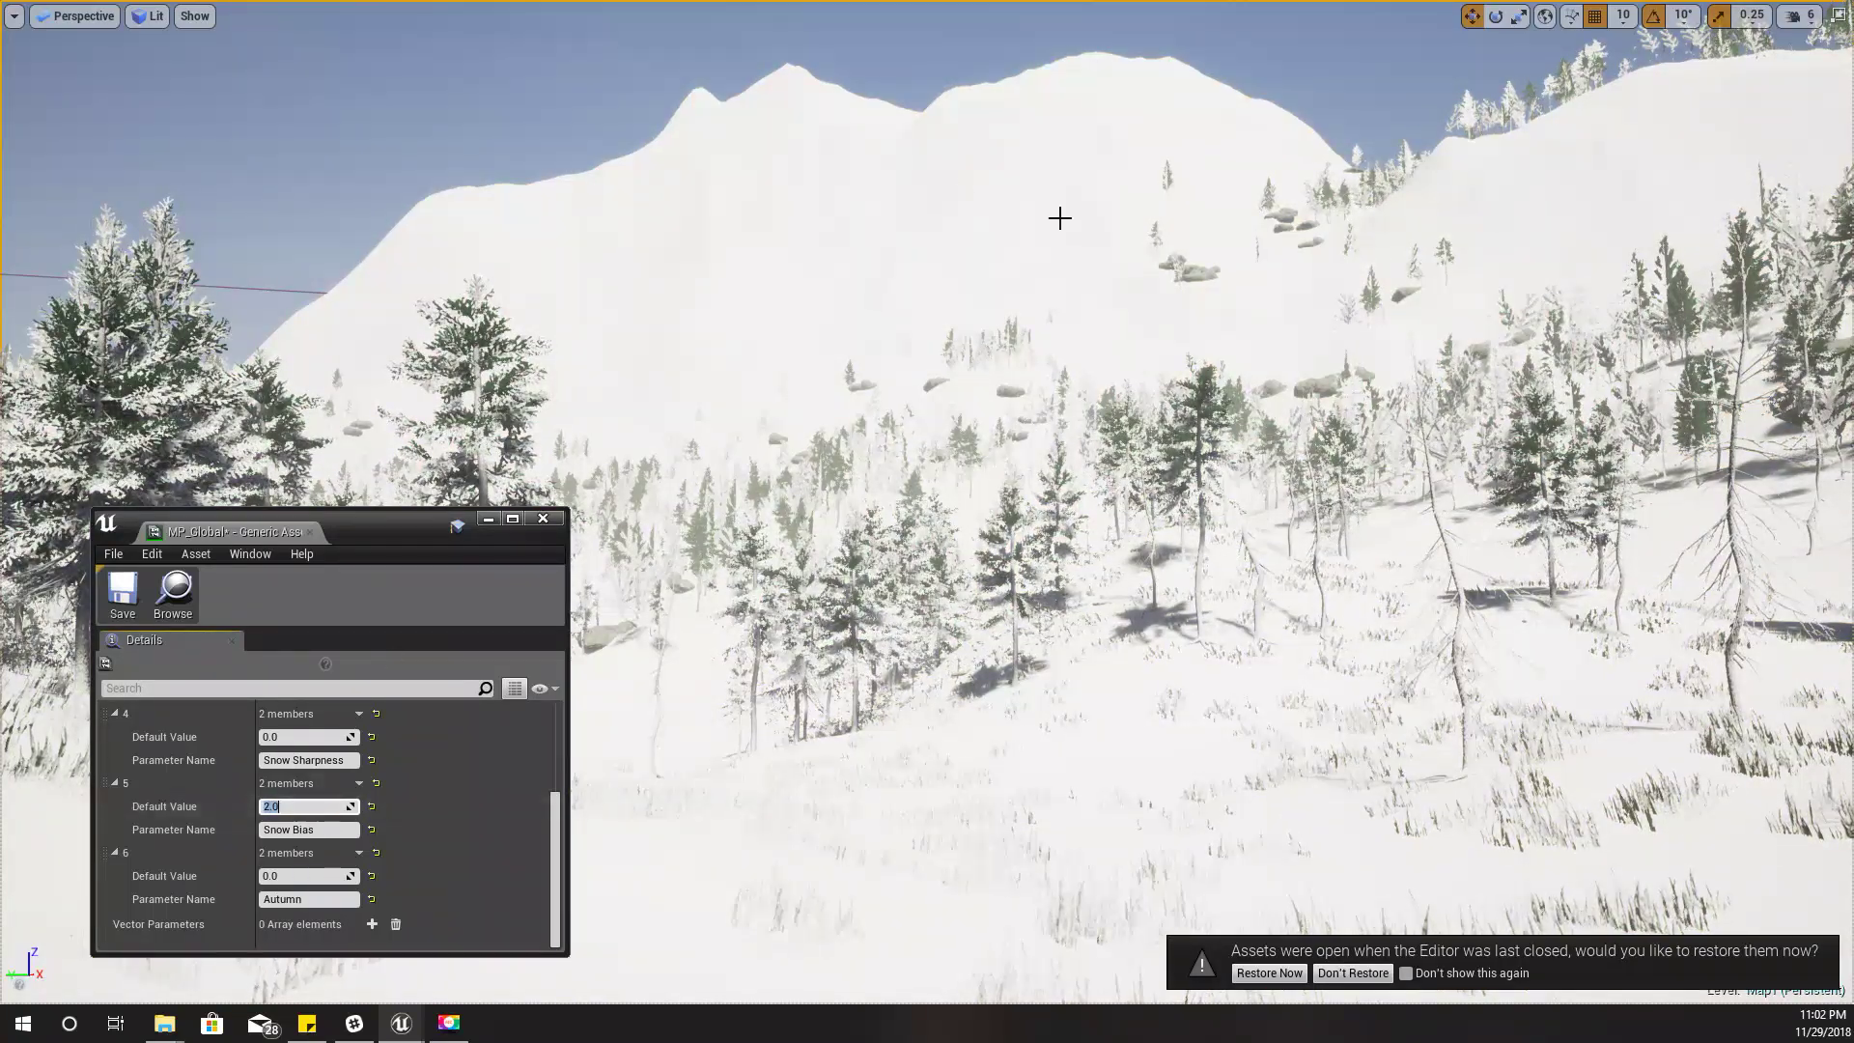
Step: Exit the full-screen viewport and dock the MP_Global window beside the M_Landscape editor
{"action": "right_click_drag", "start_coordinate": [839, 486], "coordinate": [798, 496]}
{"action": "key", "text": "F11"}
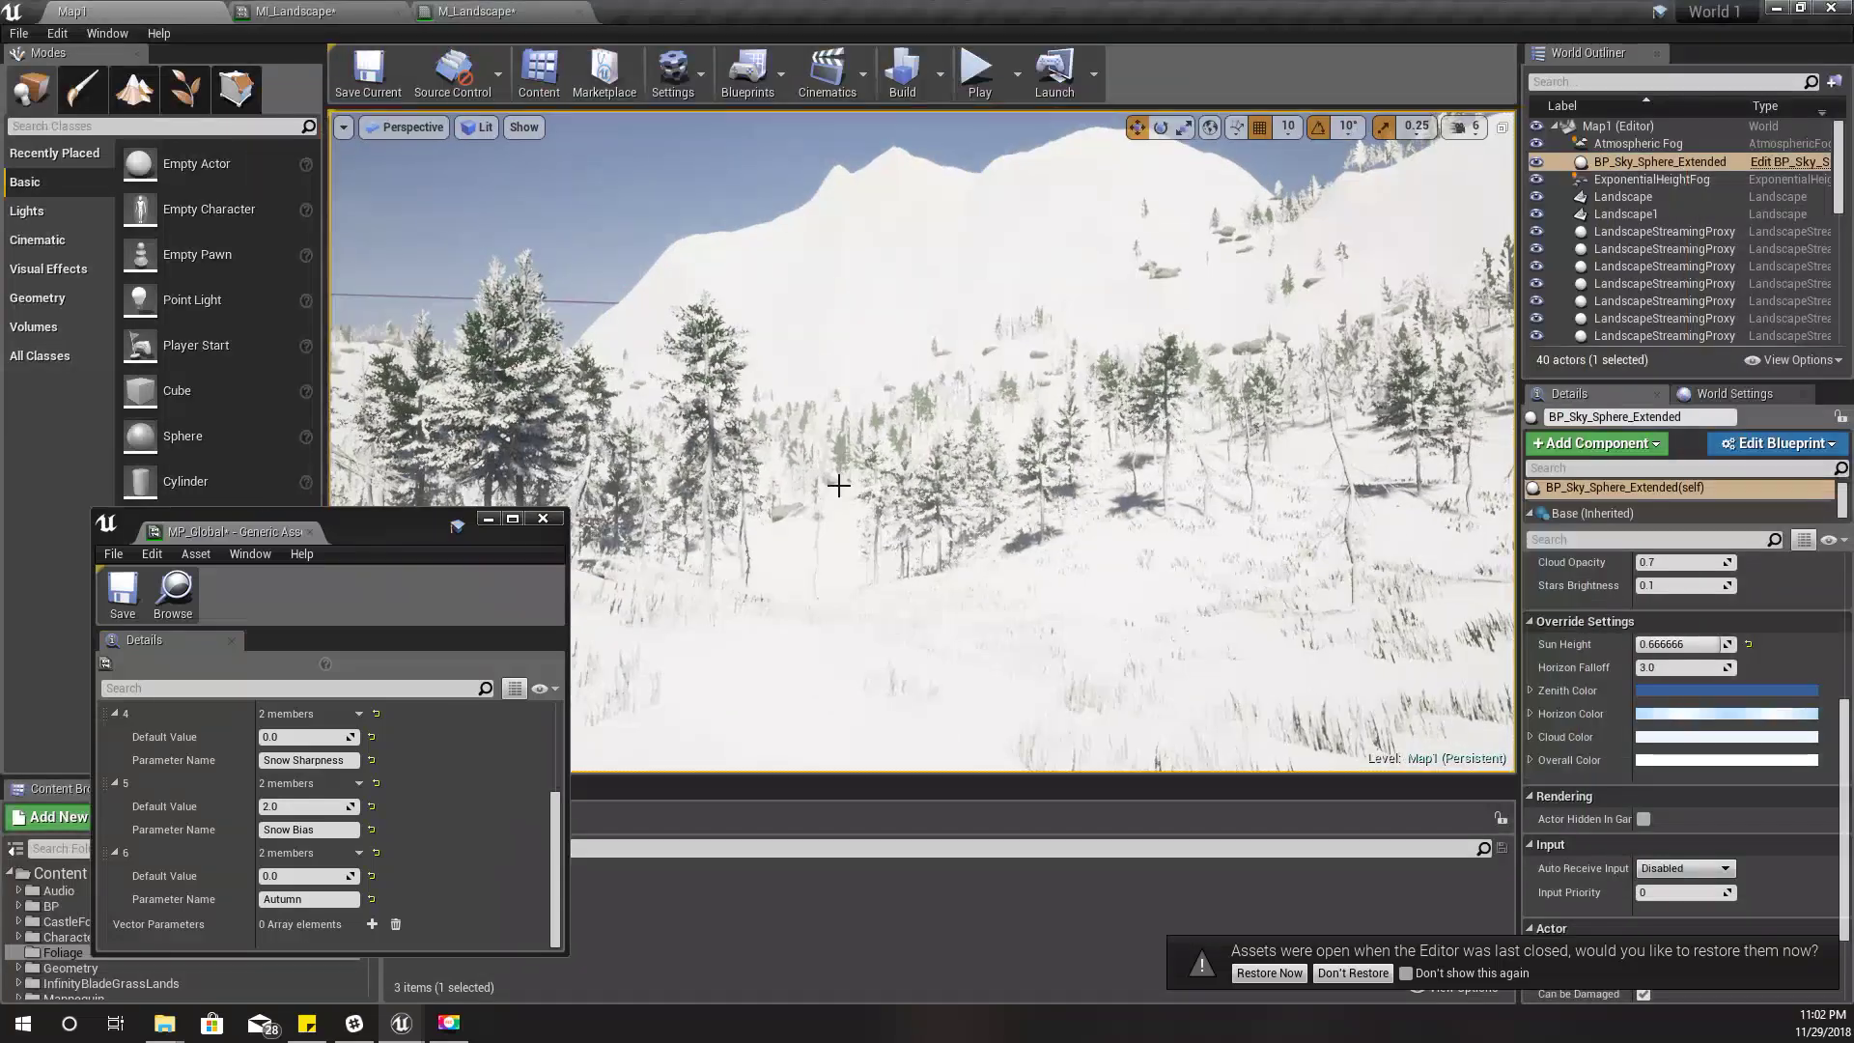
{"action": "left_click_drag", "start_coordinate": [314, 528], "coordinate": [676, 12]}
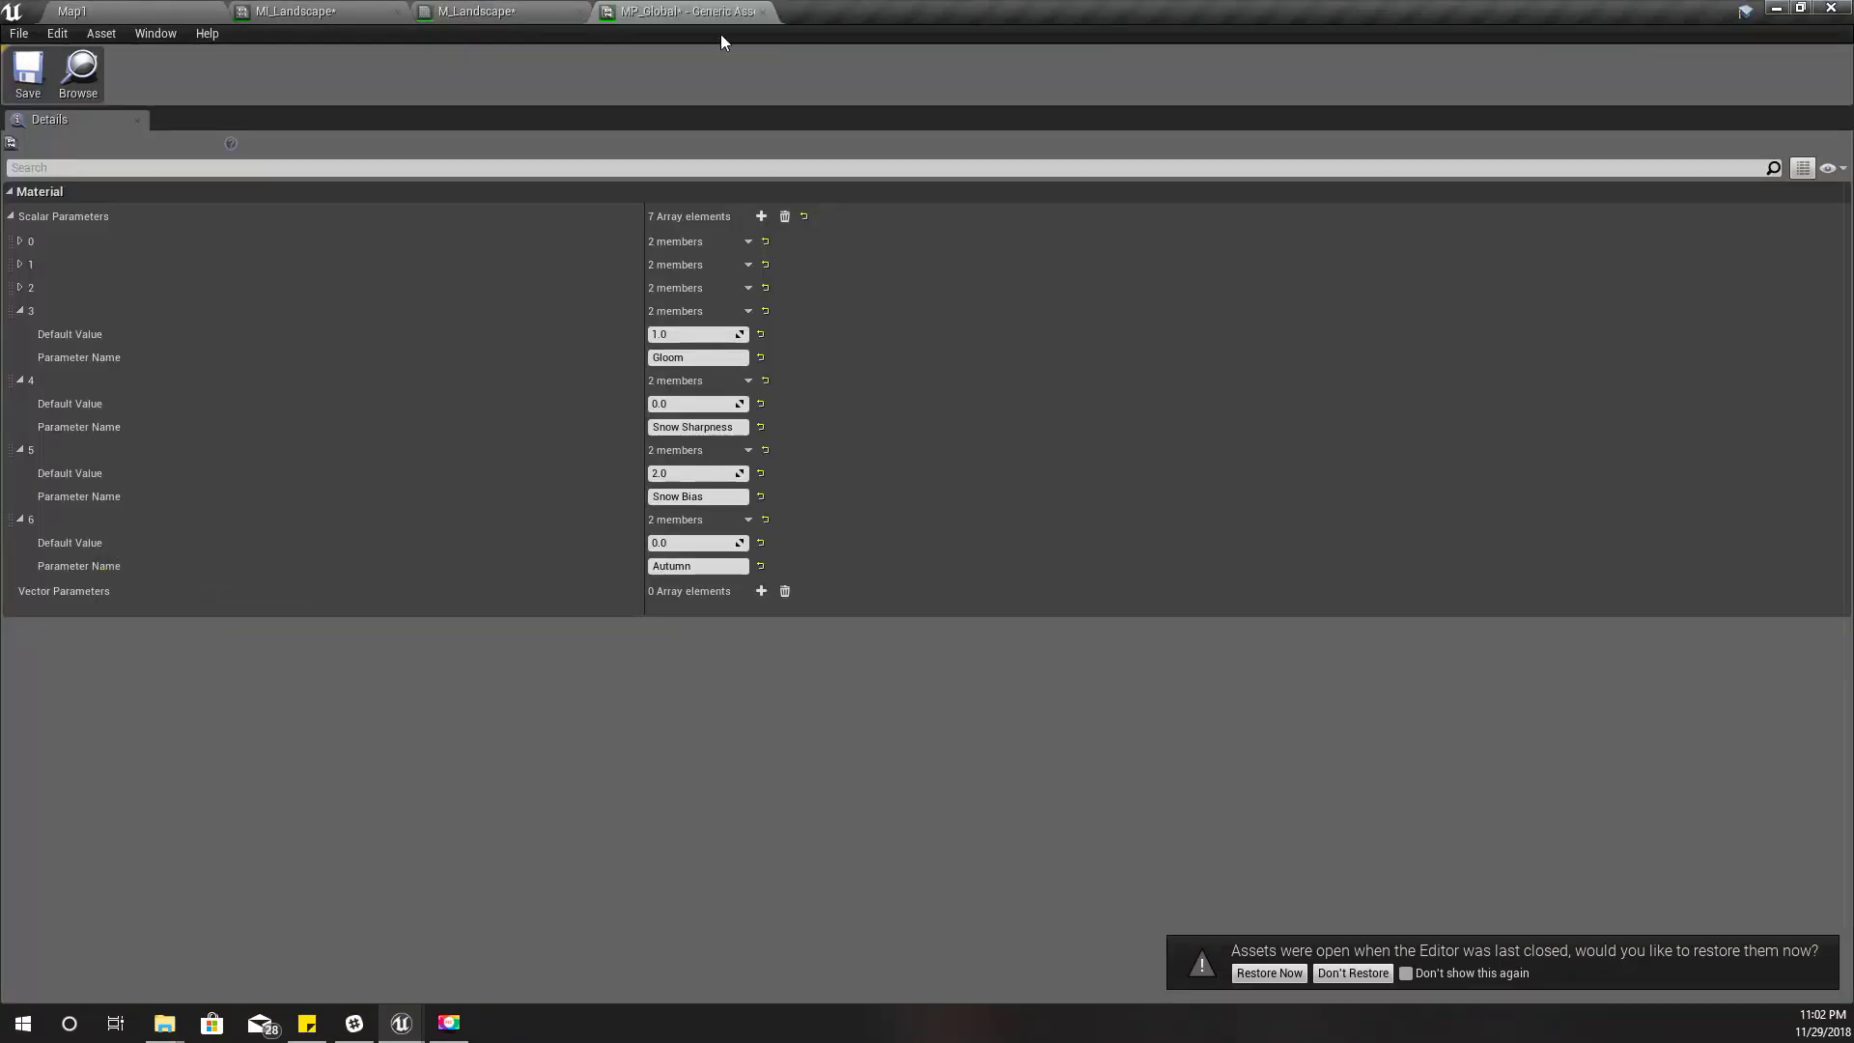
Step: Check the level and MP_Global, then open the M_Landscape material graph and shift the MF_Global node slightly
{"action": "left_click", "coordinate": [473, 11]}
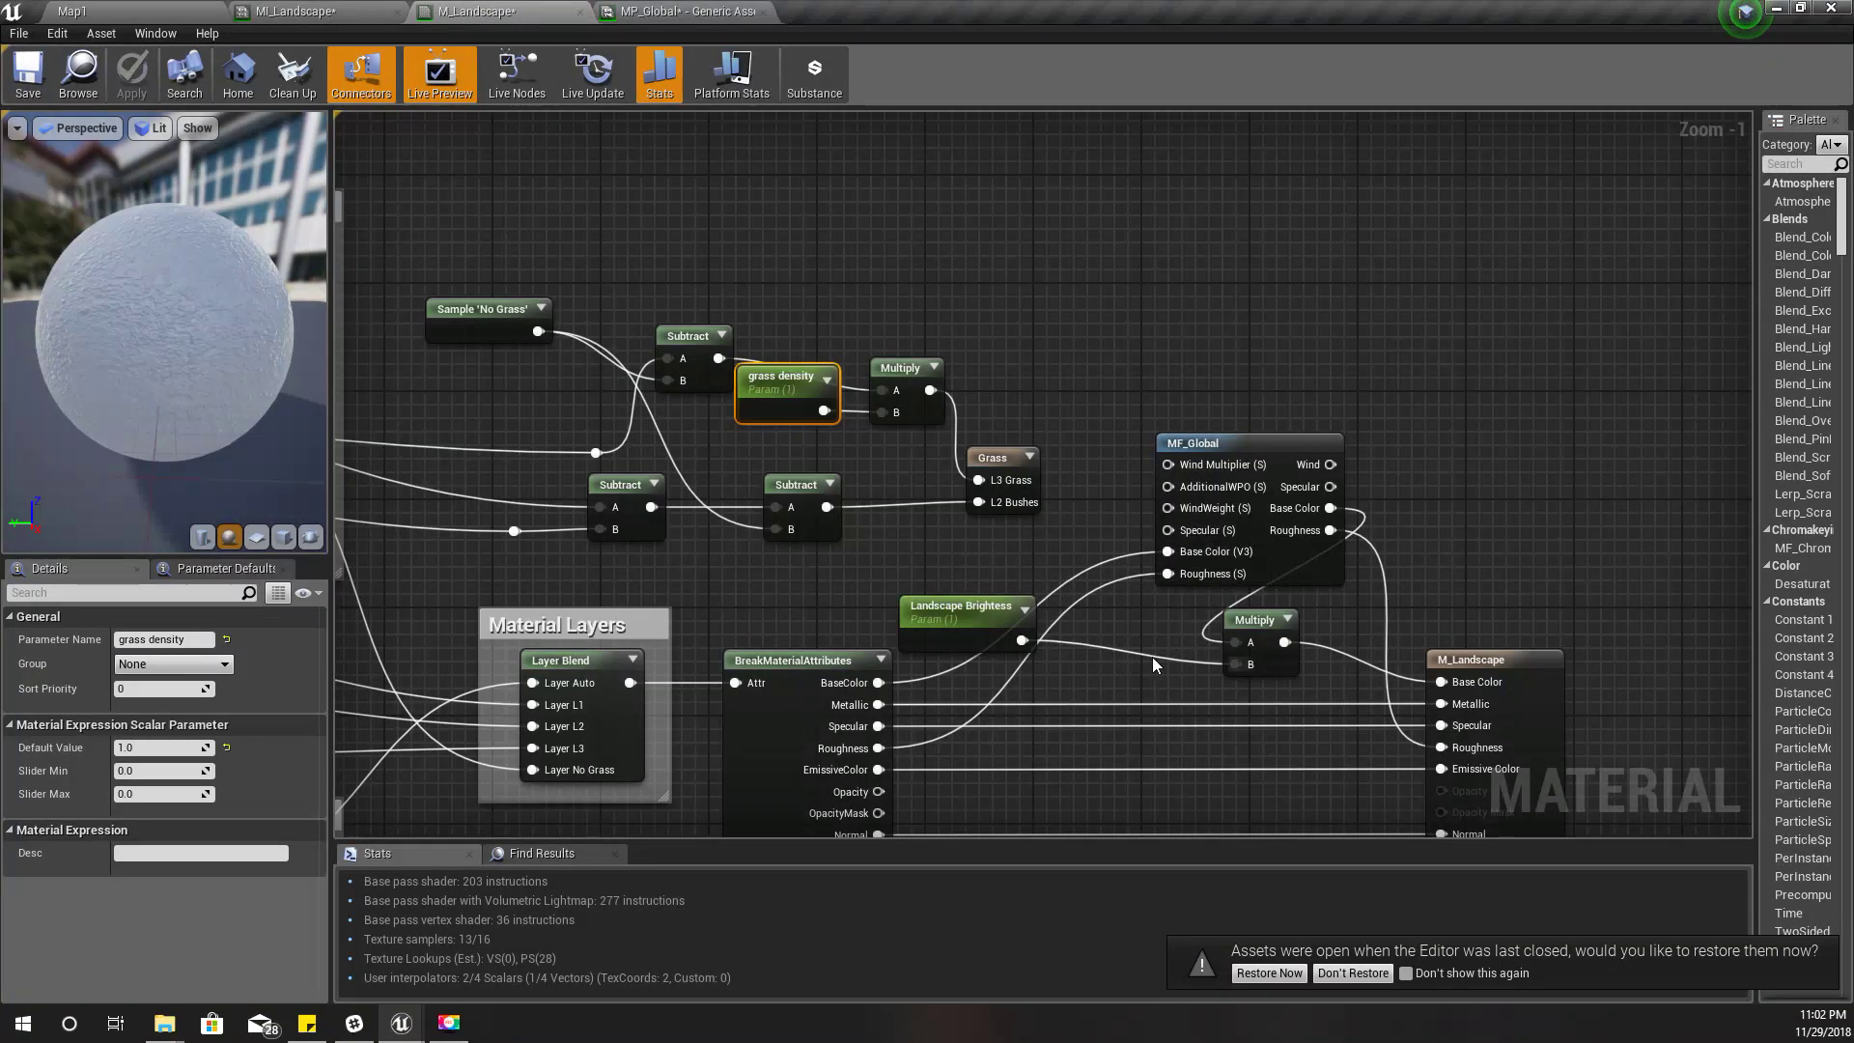
{"action": "right_click_drag", "start_coordinate": [1151, 657], "coordinate": [901, 537]}
{"action": "scroll", "coordinate": [900, 537], "scroll_direction": "up", "scroll_amount": 1}
{"action": "left_click", "coordinate": [123, 10]}
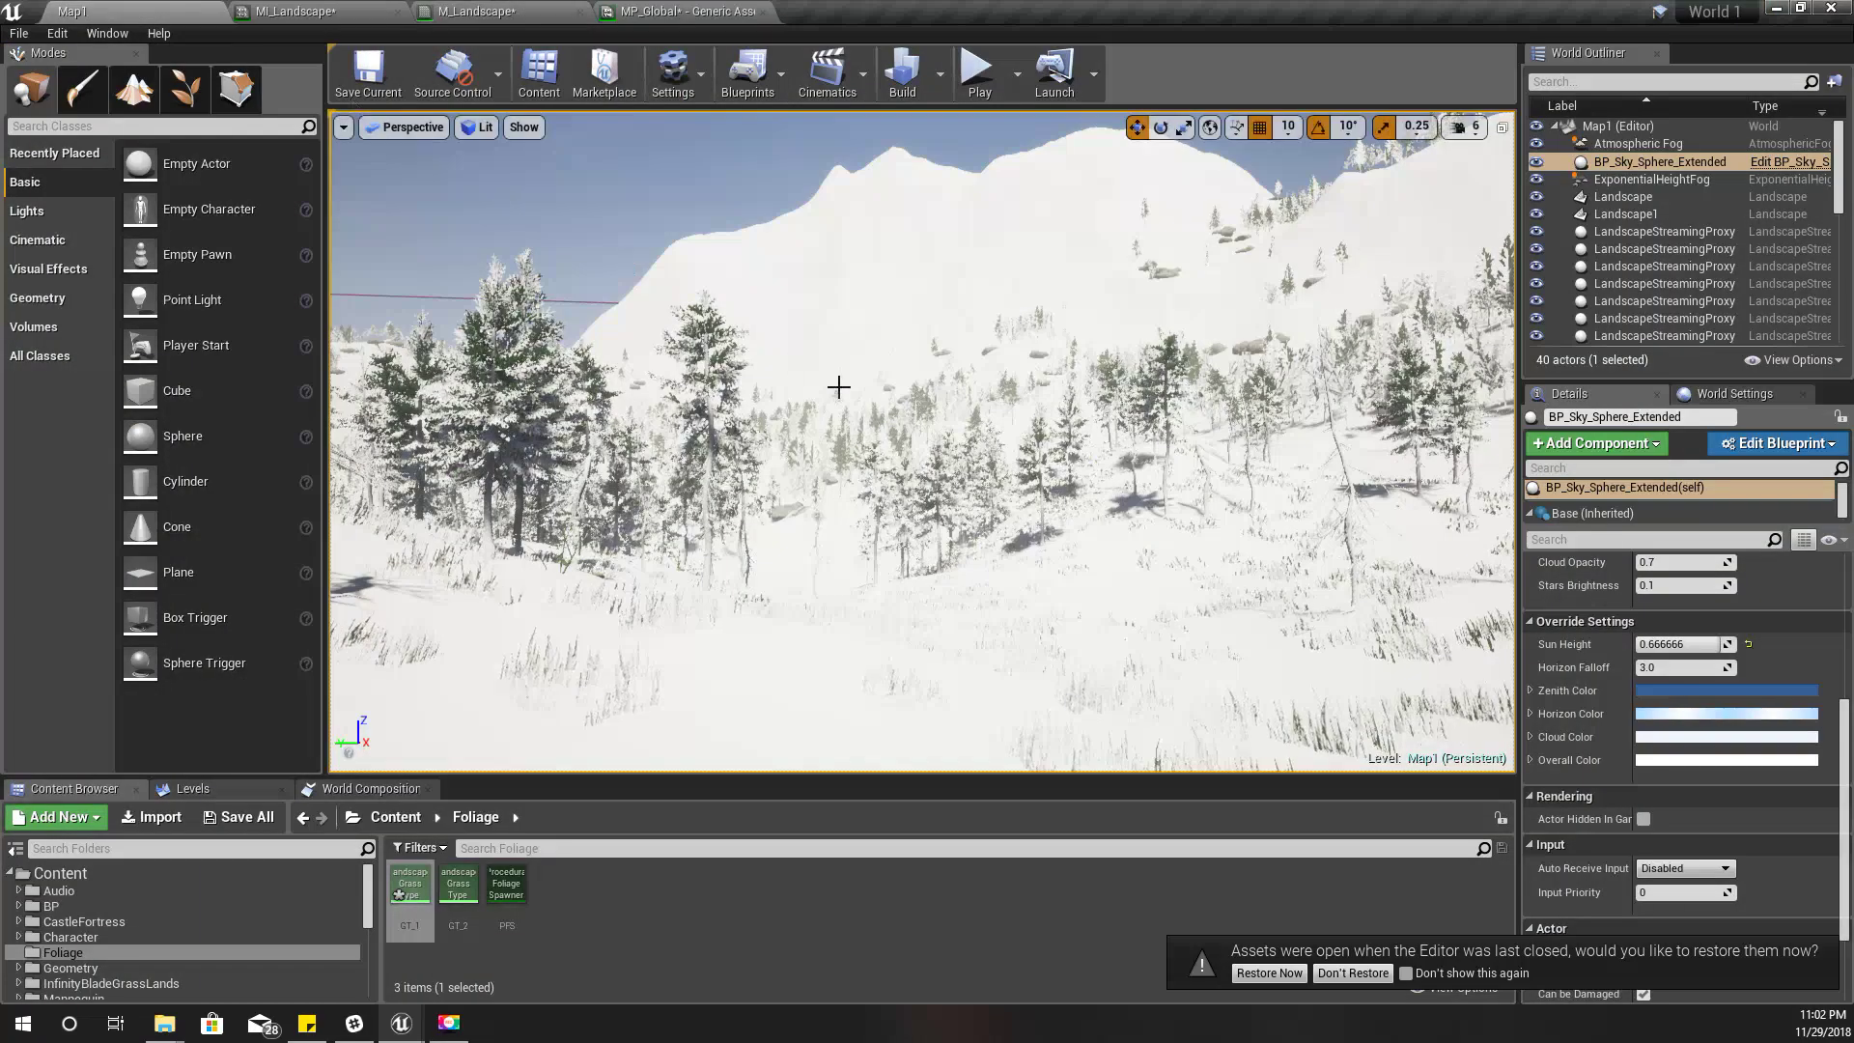
{"action": "left_click", "coordinate": [681, 11]}
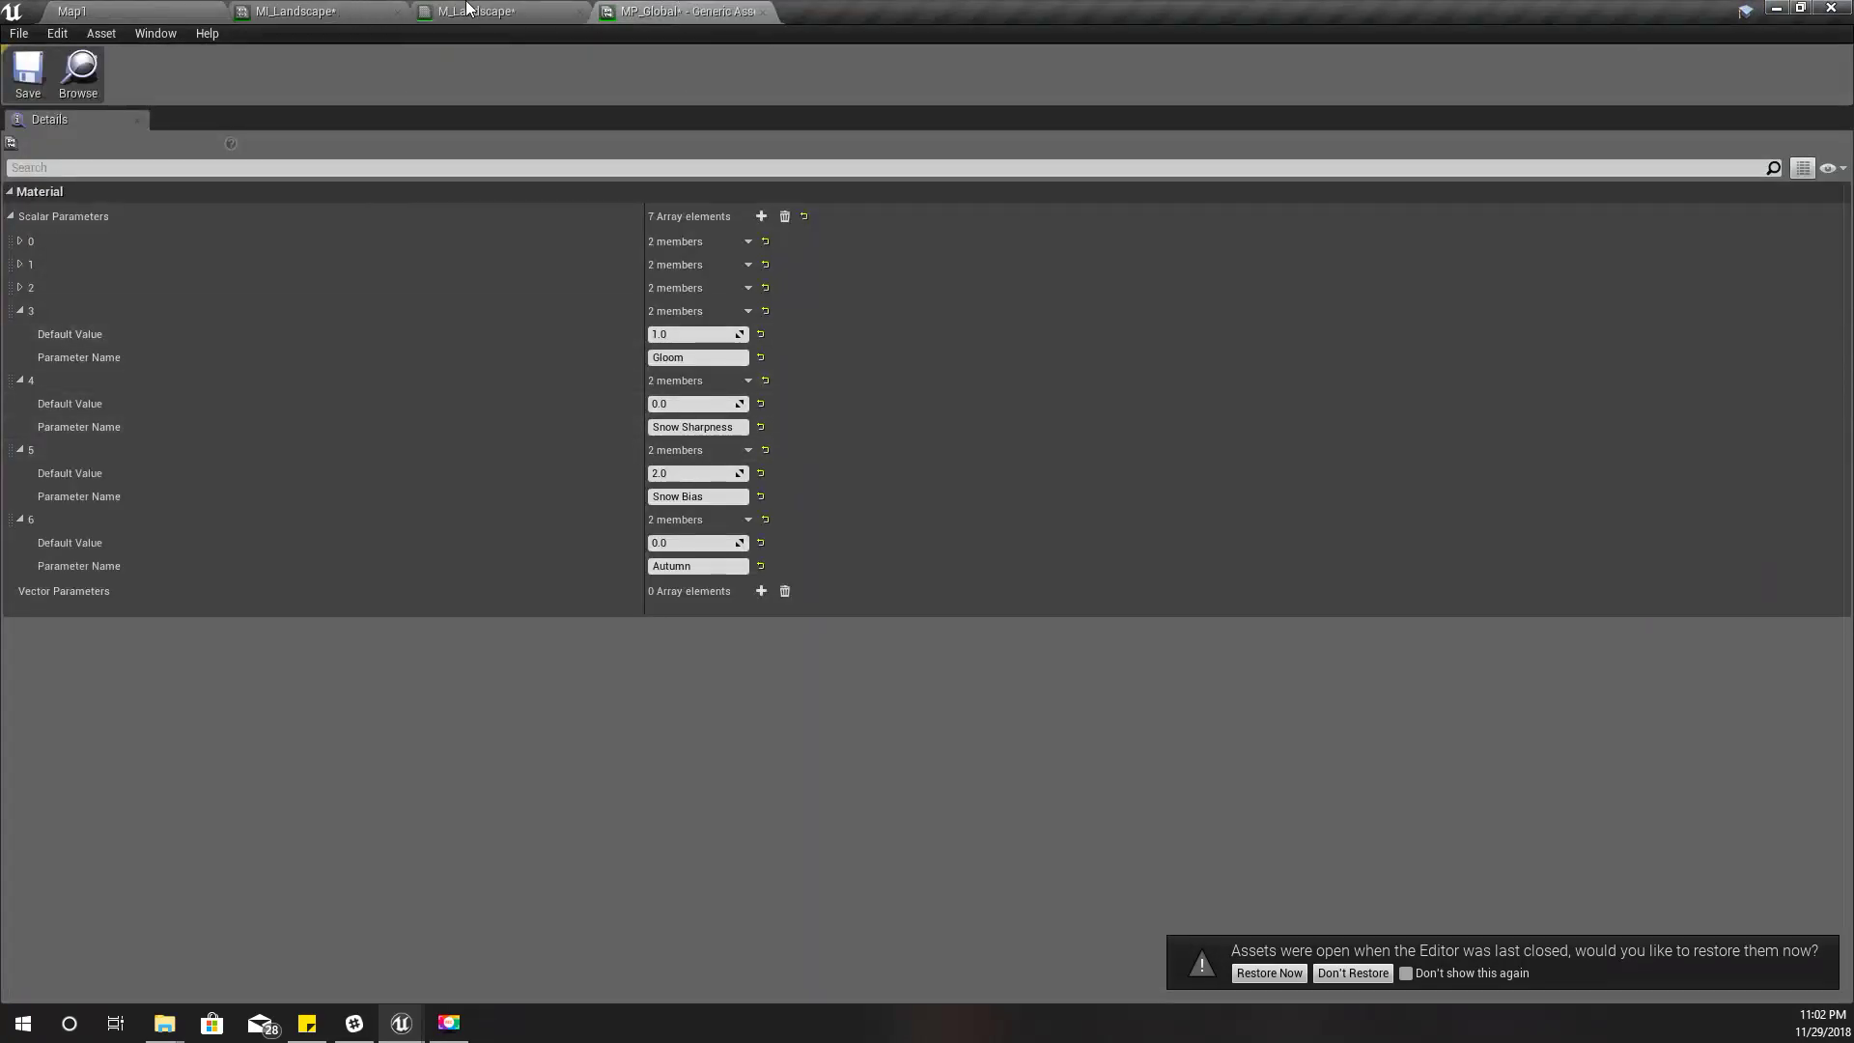
{"action": "left_click", "coordinate": [424, 10]}
{"action": "left_click_drag", "start_coordinate": [1090, 254], "coordinate": [1043, 255]}
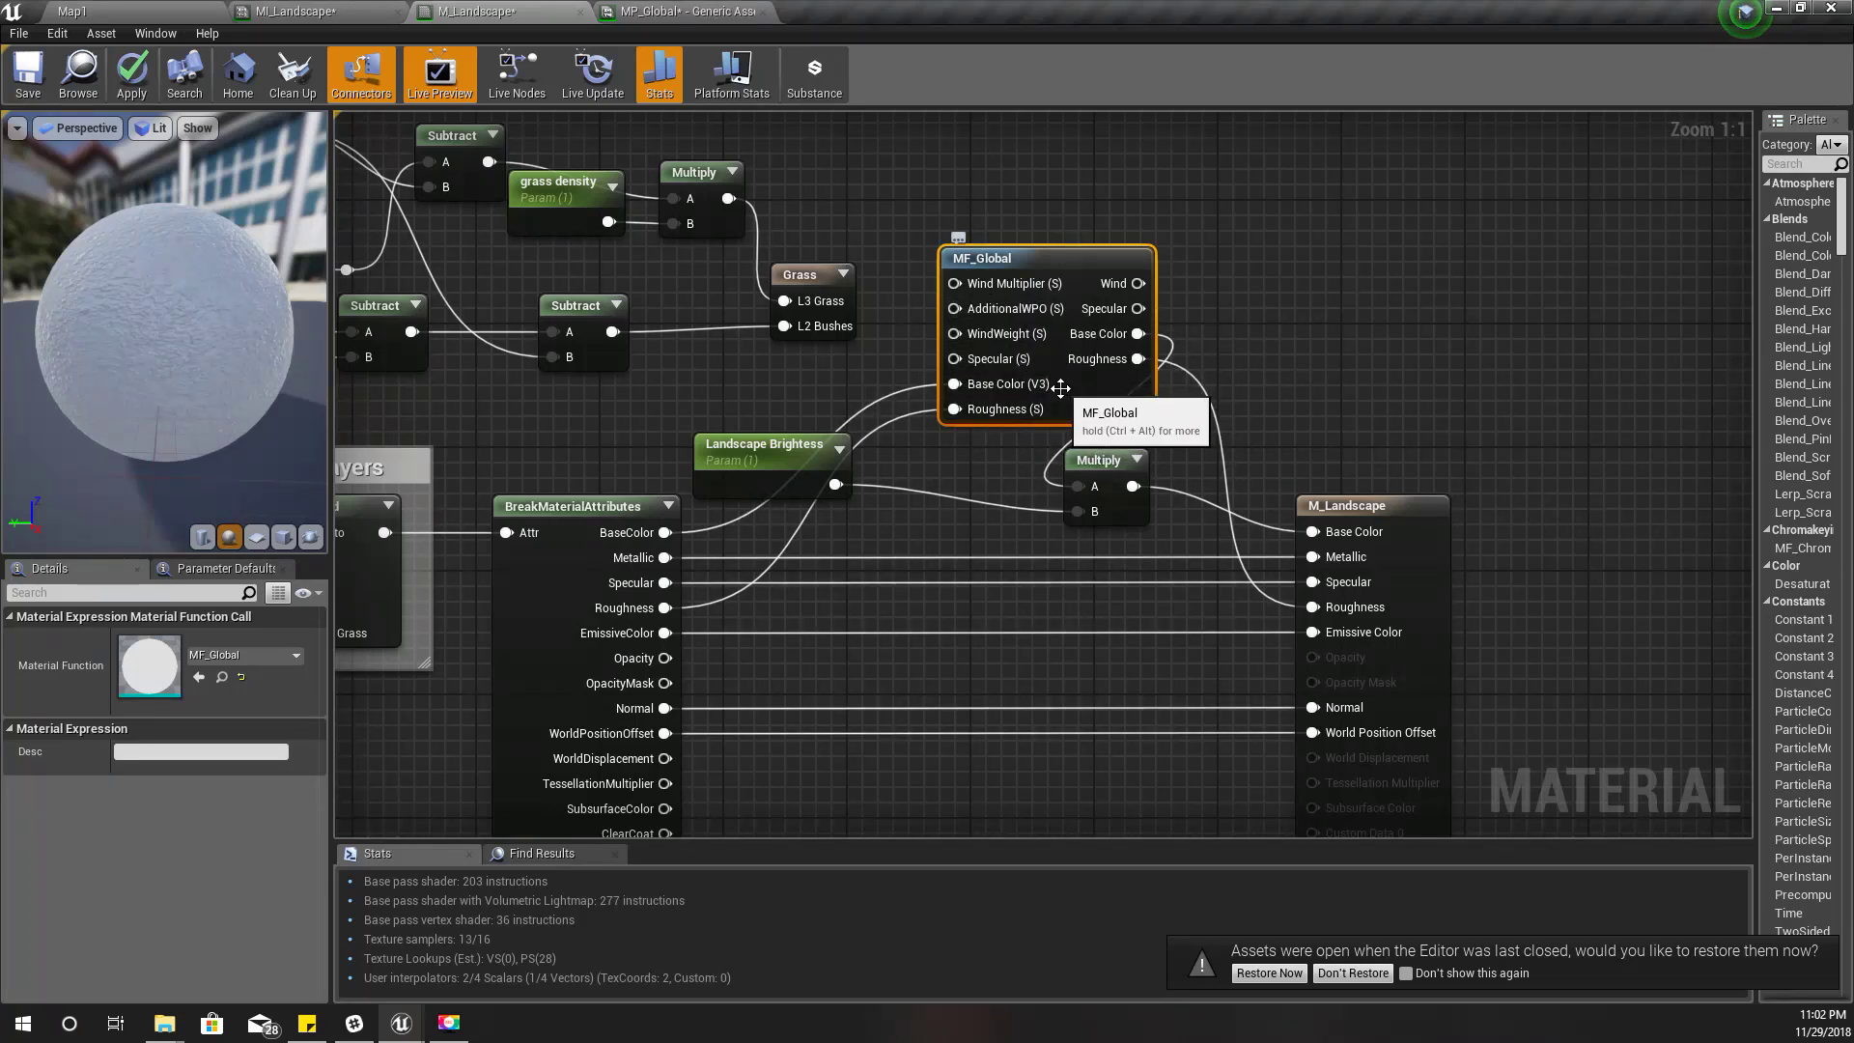
Step: Examine the M_Landscape graph from the blended material layers through MF_Global to the material output
{"action": "scroll", "coordinate": [1115, 591], "scroll_direction": "down", "scroll_amount": 2}
{"action": "scroll", "coordinate": [1115, 588], "scroll_direction": "down", "scroll_amount": 1}
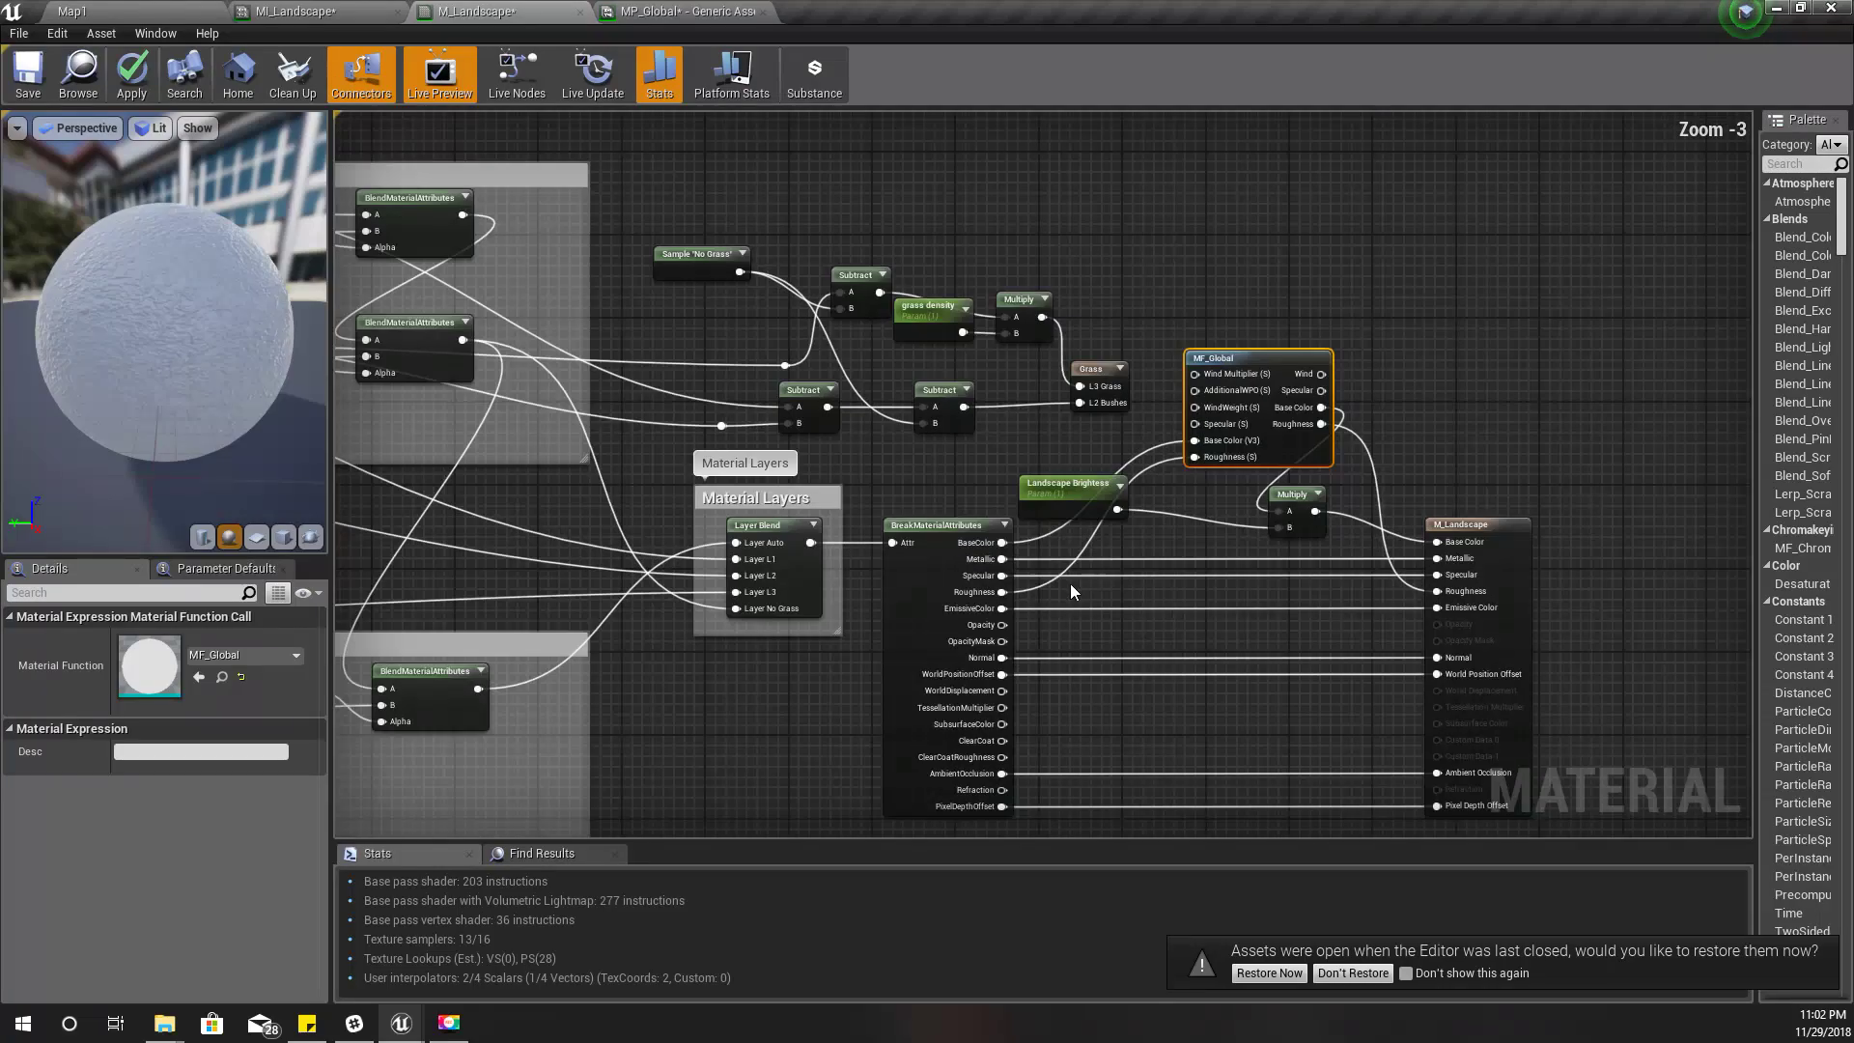
{"action": "right_click_drag", "start_coordinate": [1032, 563], "coordinate": [1052, 579]}
{"action": "right_click_drag", "start_coordinate": [900, 484], "coordinate": [1185, 486]}
{"action": "right_click_drag", "start_coordinate": [848, 299], "coordinate": [1848, 248]}
{"action": "right_click_drag", "start_coordinate": [1506, 676], "coordinate": [762, 577]}
{"action": "scroll", "coordinate": [849, 459], "scroll_direction": "up", "scroll_amount": 1}
{"action": "scroll", "coordinate": [850, 459], "scroll_direction": "up", "scroll_amount": 1}
{"action": "scroll", "coordinate": [800, 502], "scroll_direction": "up", "scroll_amount": 1}
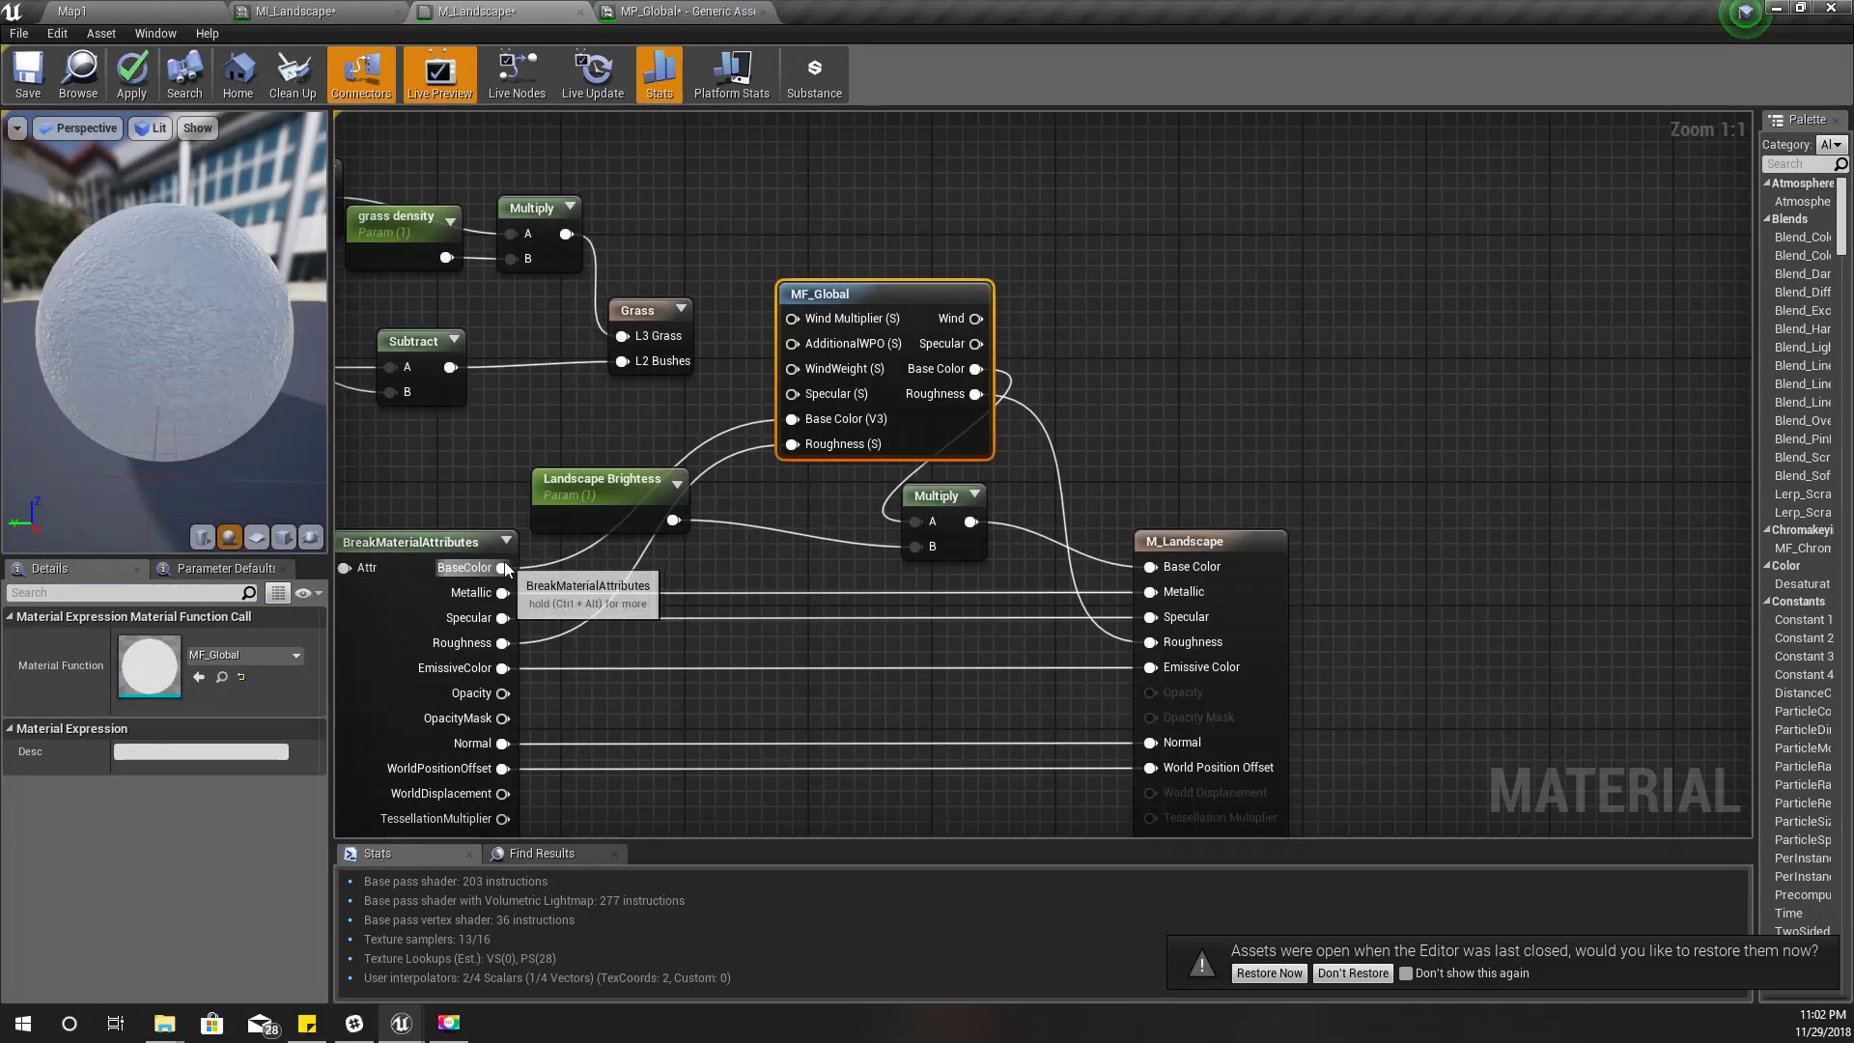
Step: Connect the BreakMaterialAttributes BaseColor output to Multiply input A, and reposition the MF_Global and Landscape Brightess nodes
{"action": "left_click_drag", "start_coordinate": [502, 568], "coordinate": [912, 522]}
{"action": "left_click_drag", "start_coordinate": [868, 296], "coordinate": [867, 264]}
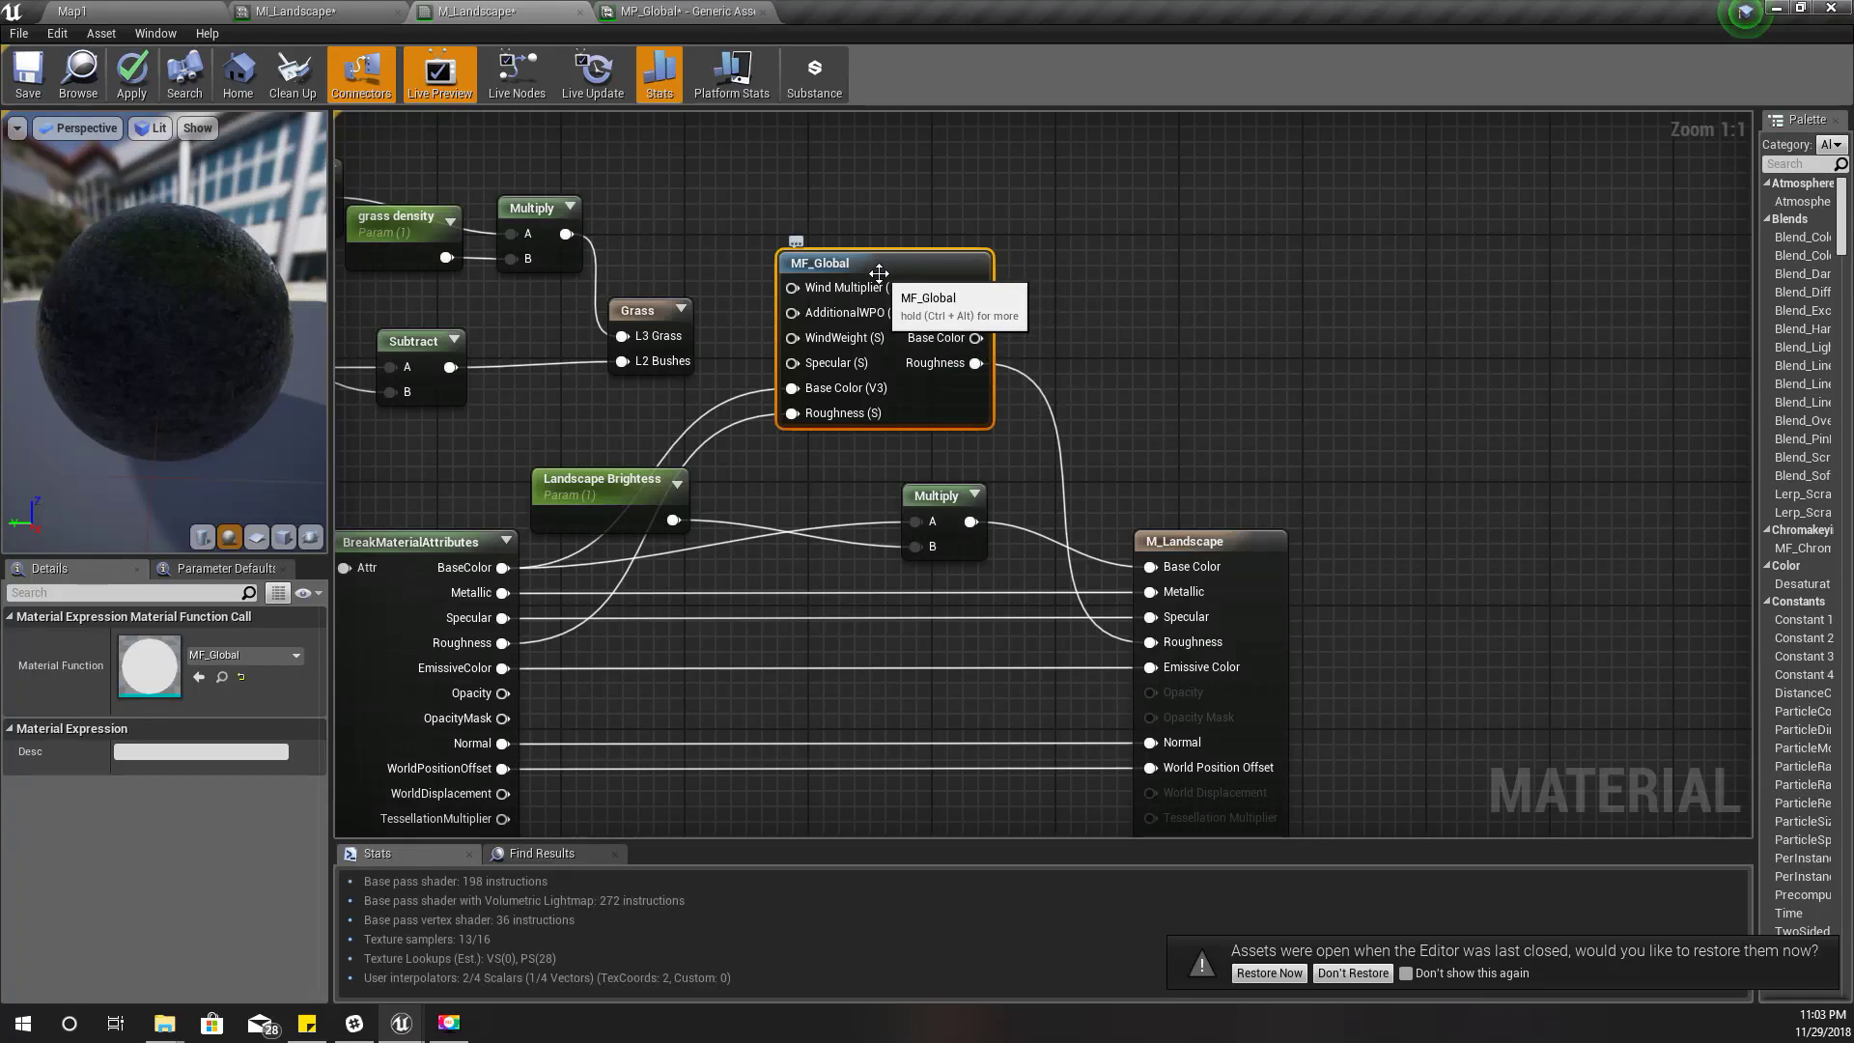
{"action": "right_click_drag", "start_coordinate": [768, 233], "coordinate": [888, 283]}
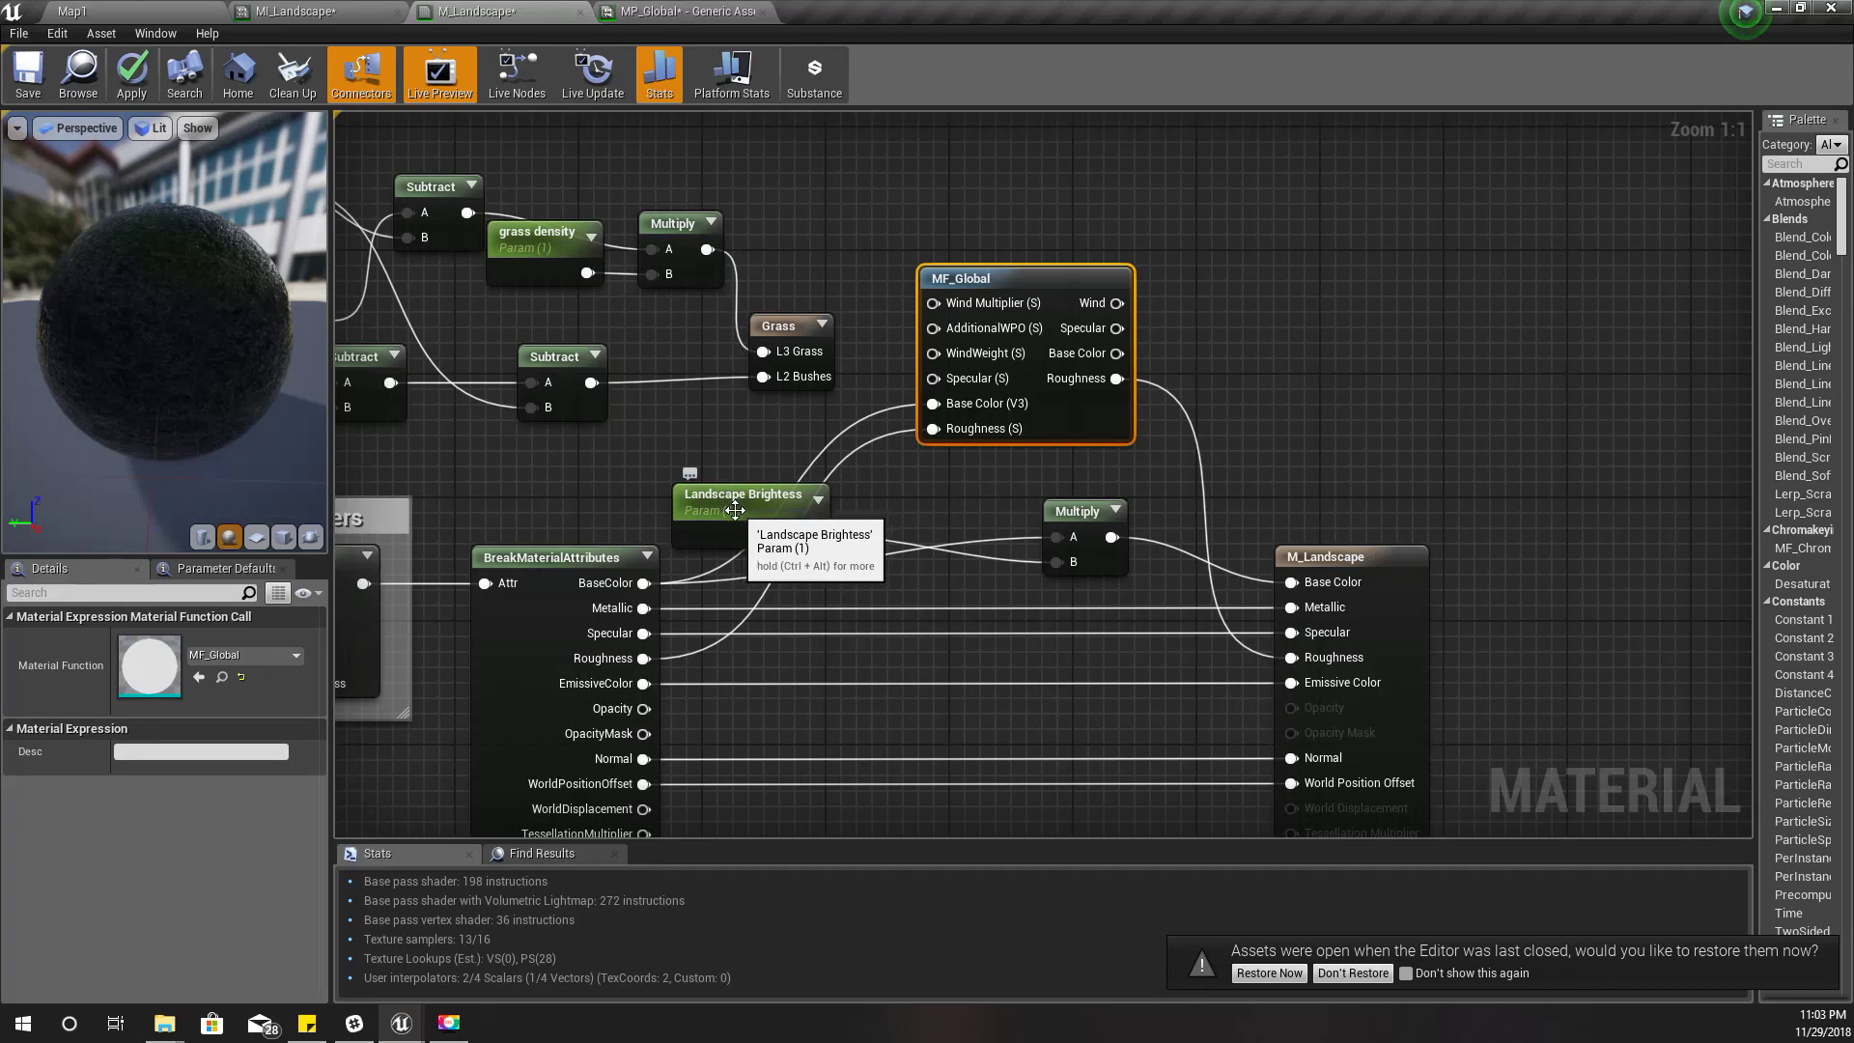
{"action": "left_click_drag", "start_coordinate": [741, 516], "coordinate": [877, 547]}
{"action": "scroll", "coordinate": [1015, 569], "scroll_direction": "up", "scroll_amount": 2}
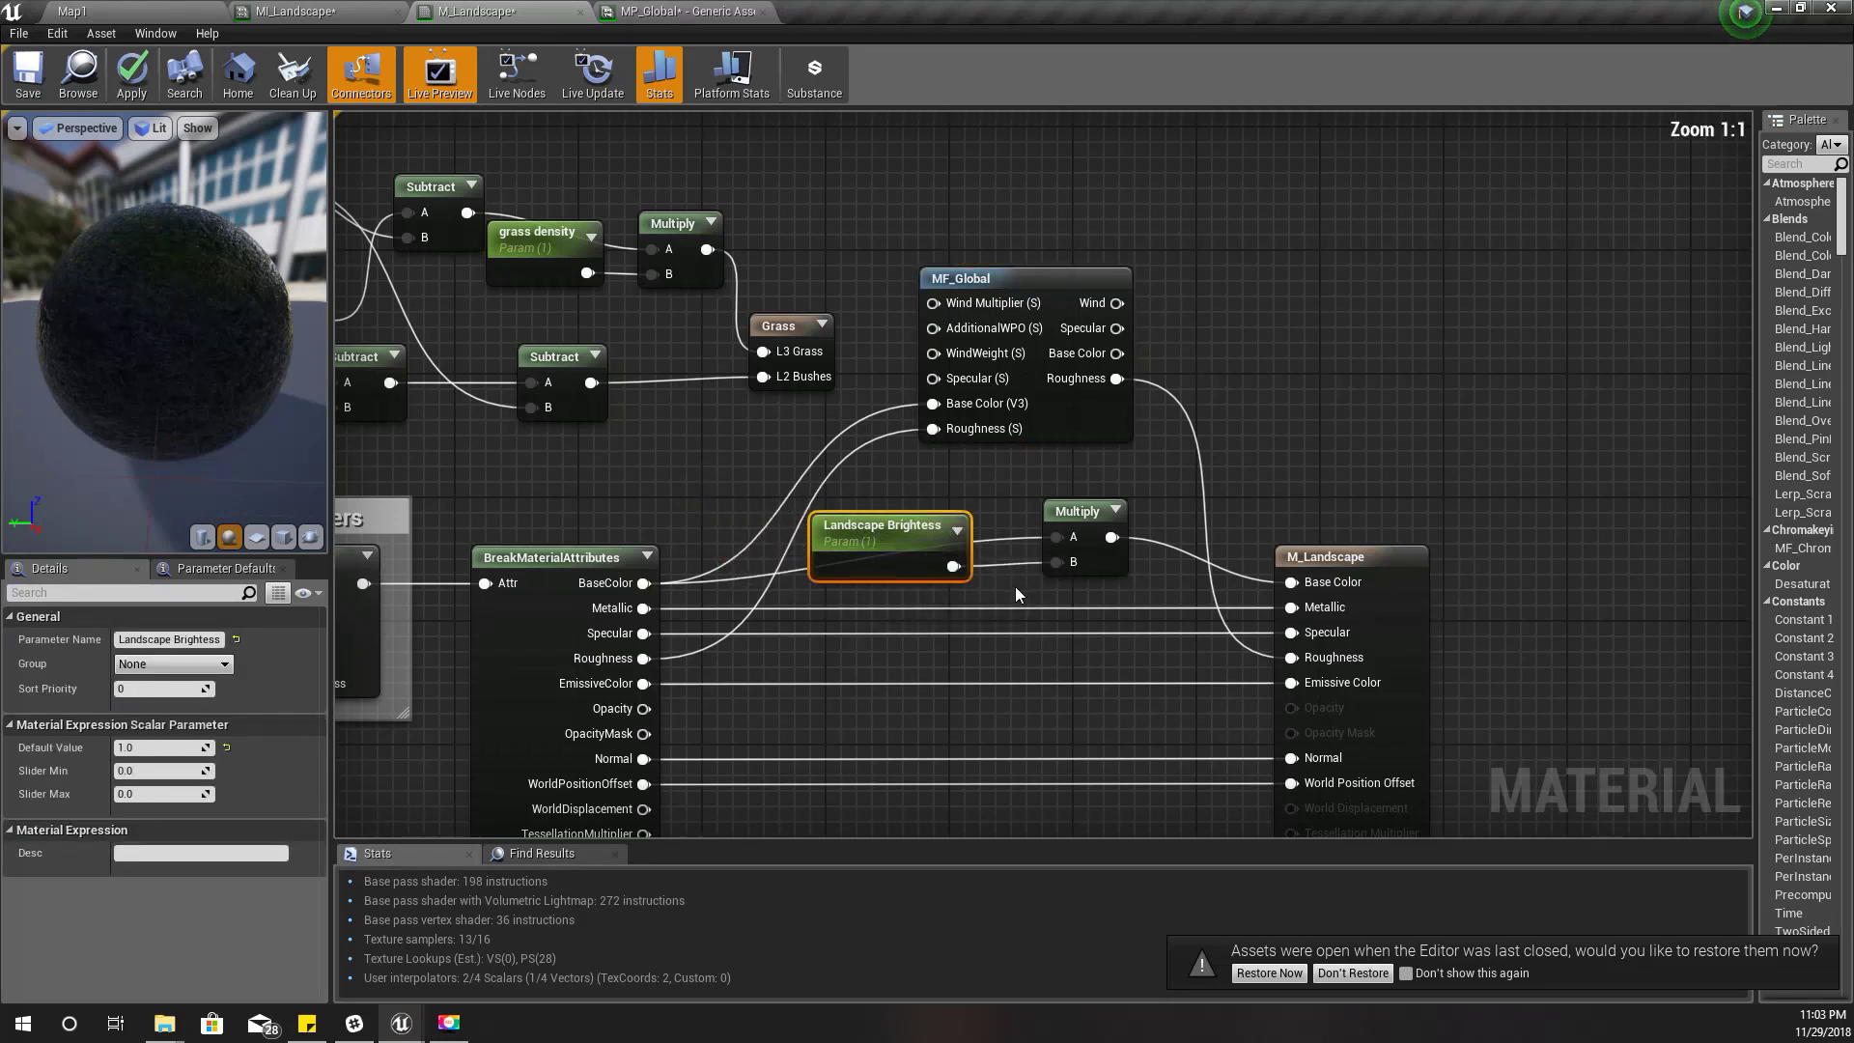
{"action": "right_click_drag", "start_coordinate": [749, 442], "coordinate": [796, 449]}
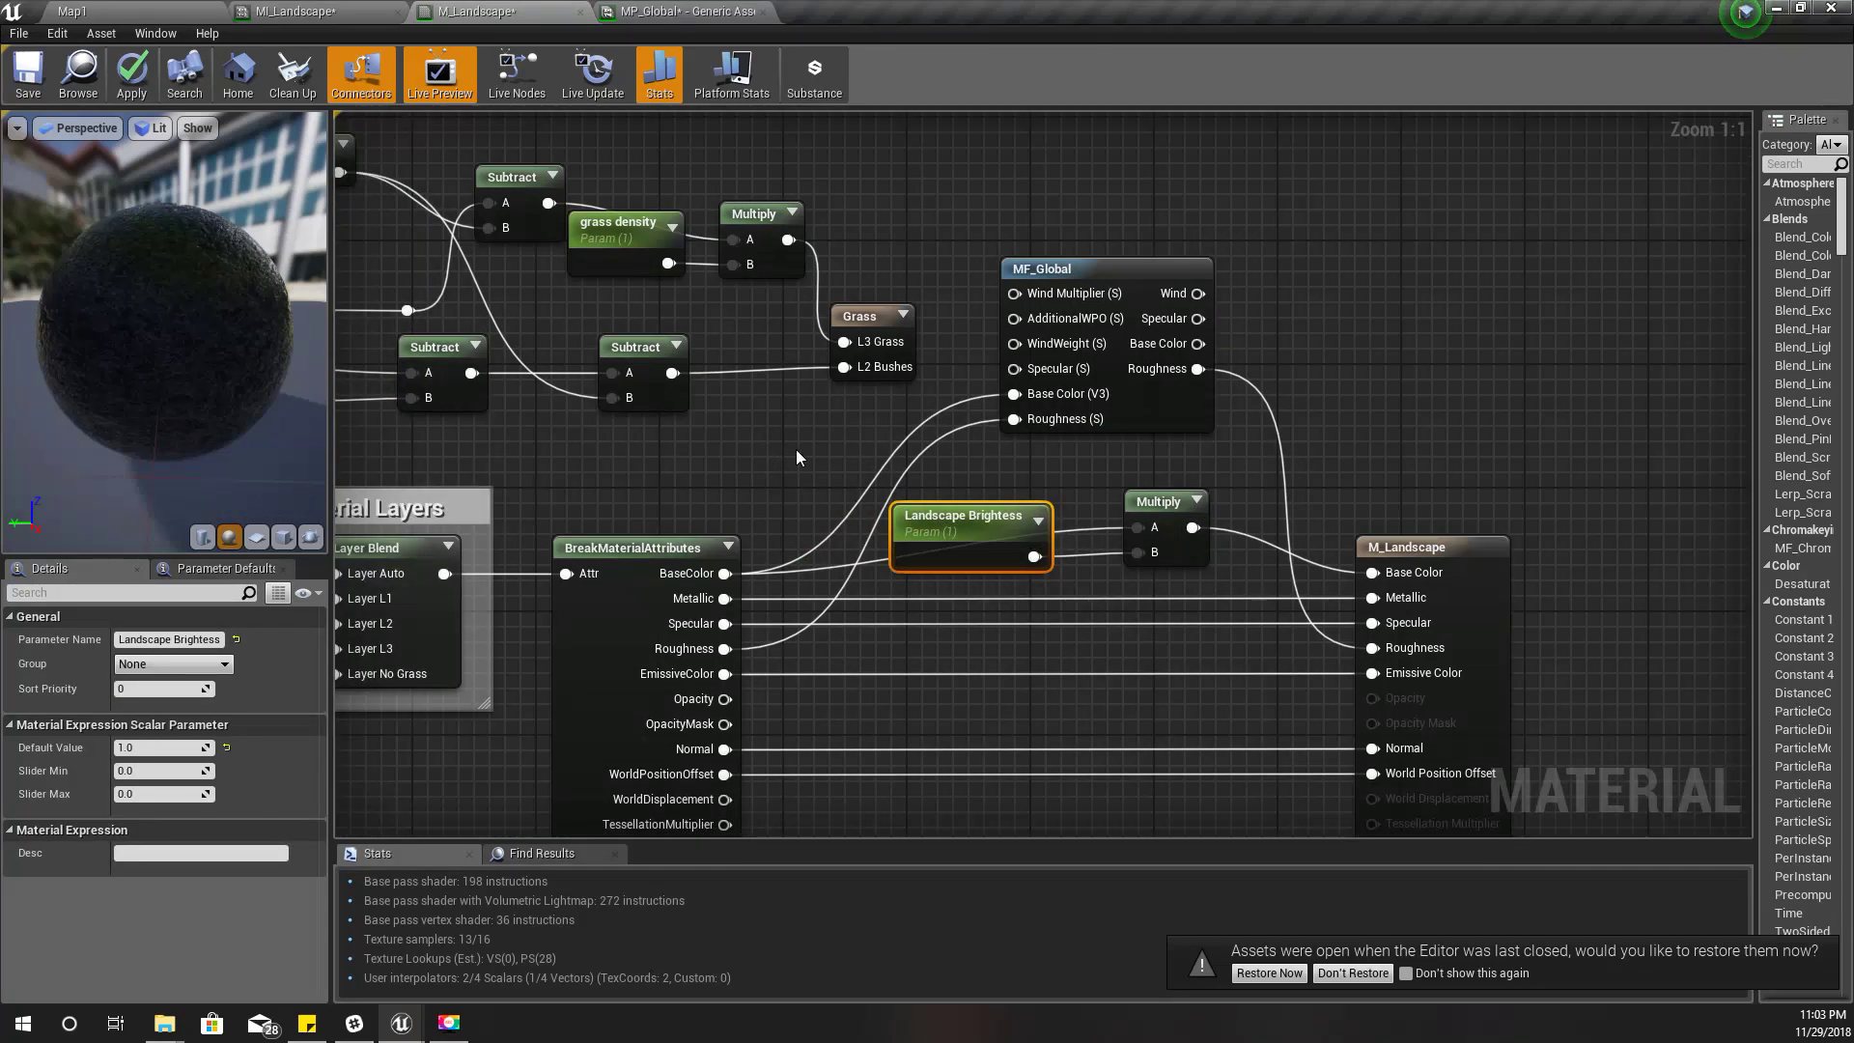
{"action": "right_click_drag", "start_coordinate": [935, 488], "coordinate": [844, 461]}
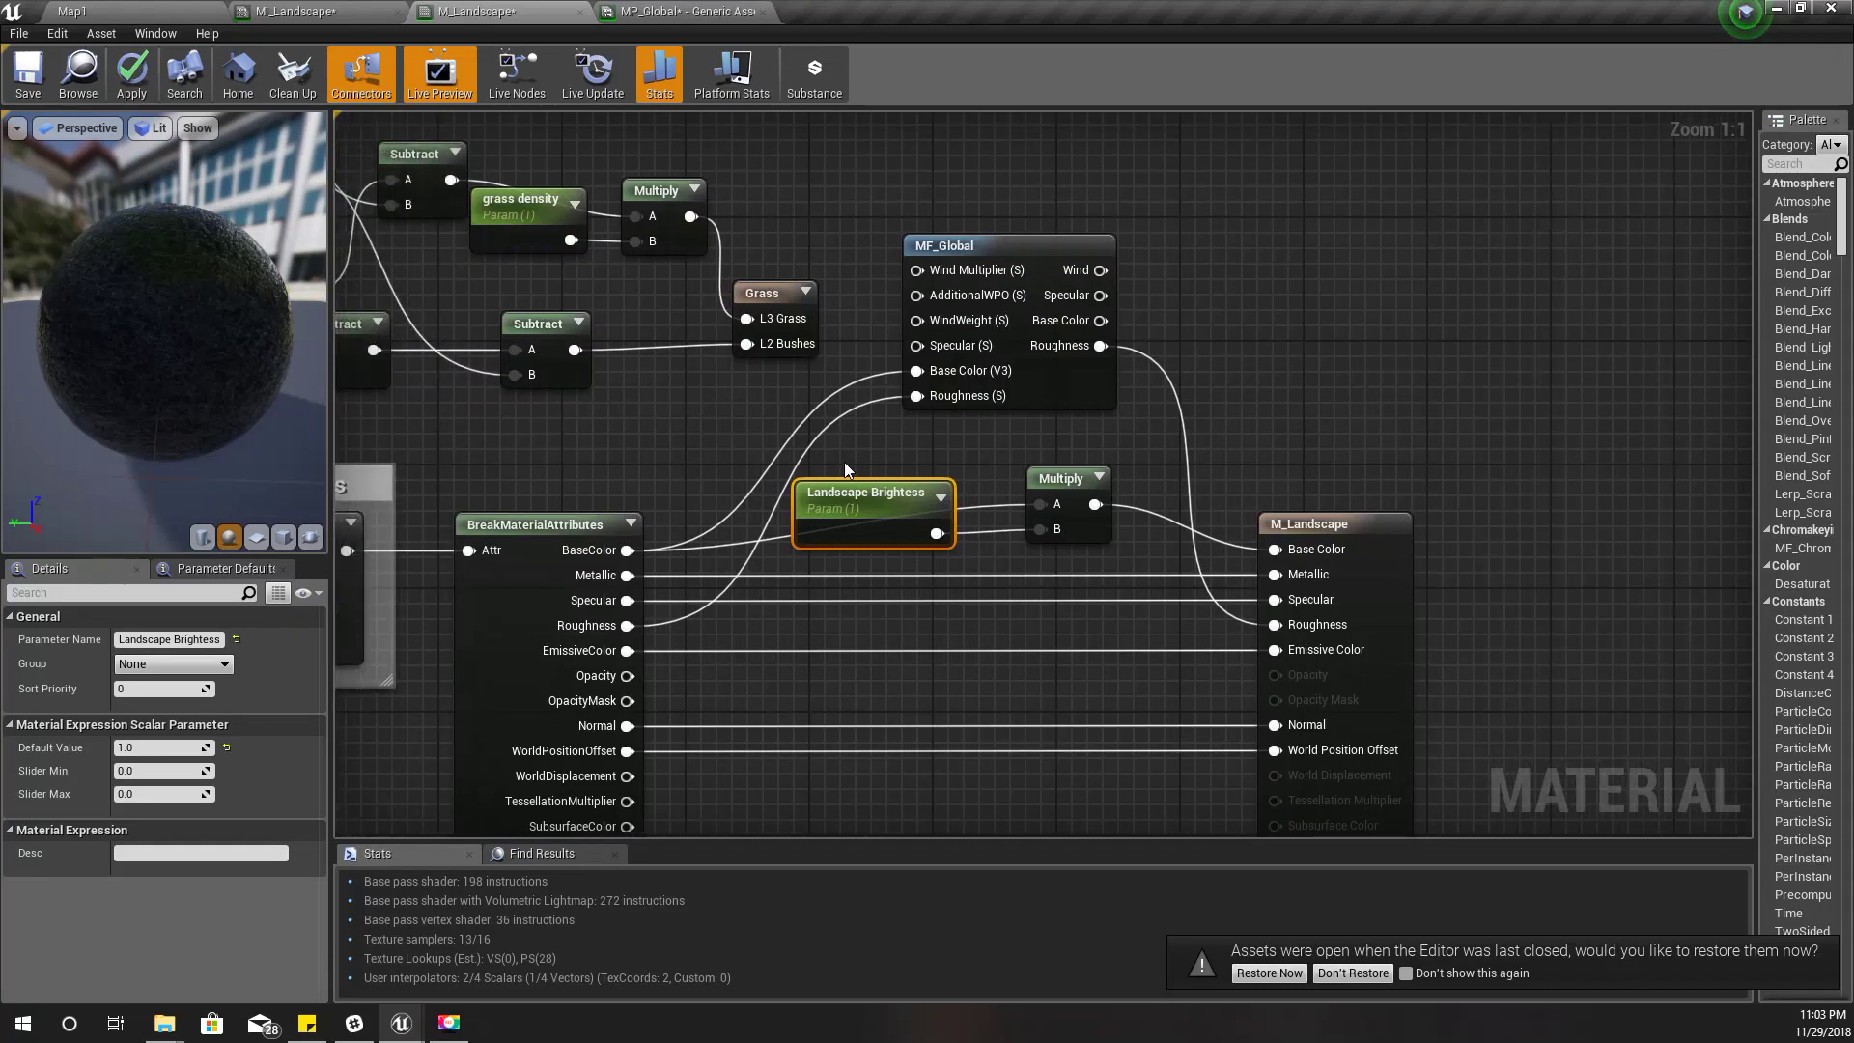
Step: Apply the M_Landscape material changes and inspect the terrain and trees in the Map1 level
{"action": "right_click_drag", "start_coordinate": [666, 418], "coordinate": [930, 408]}
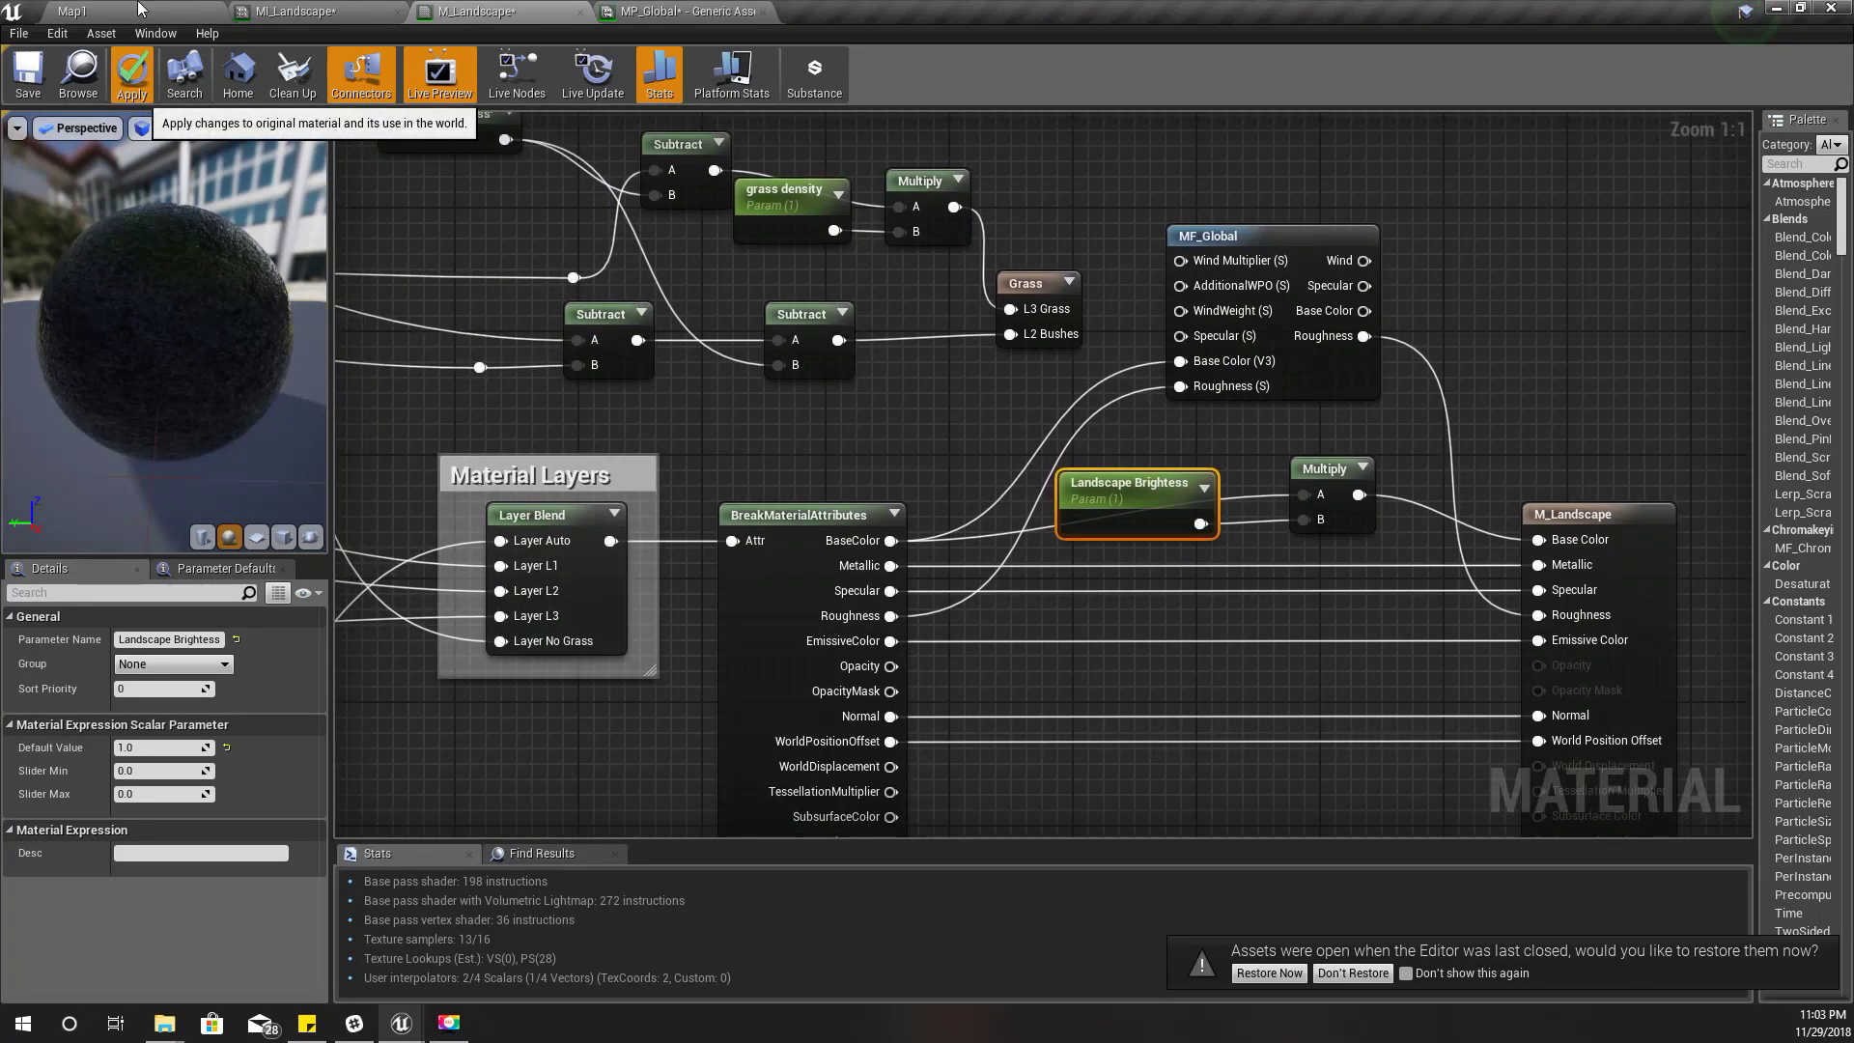
{"action": "left_click", "coordinate": [131, 76]}
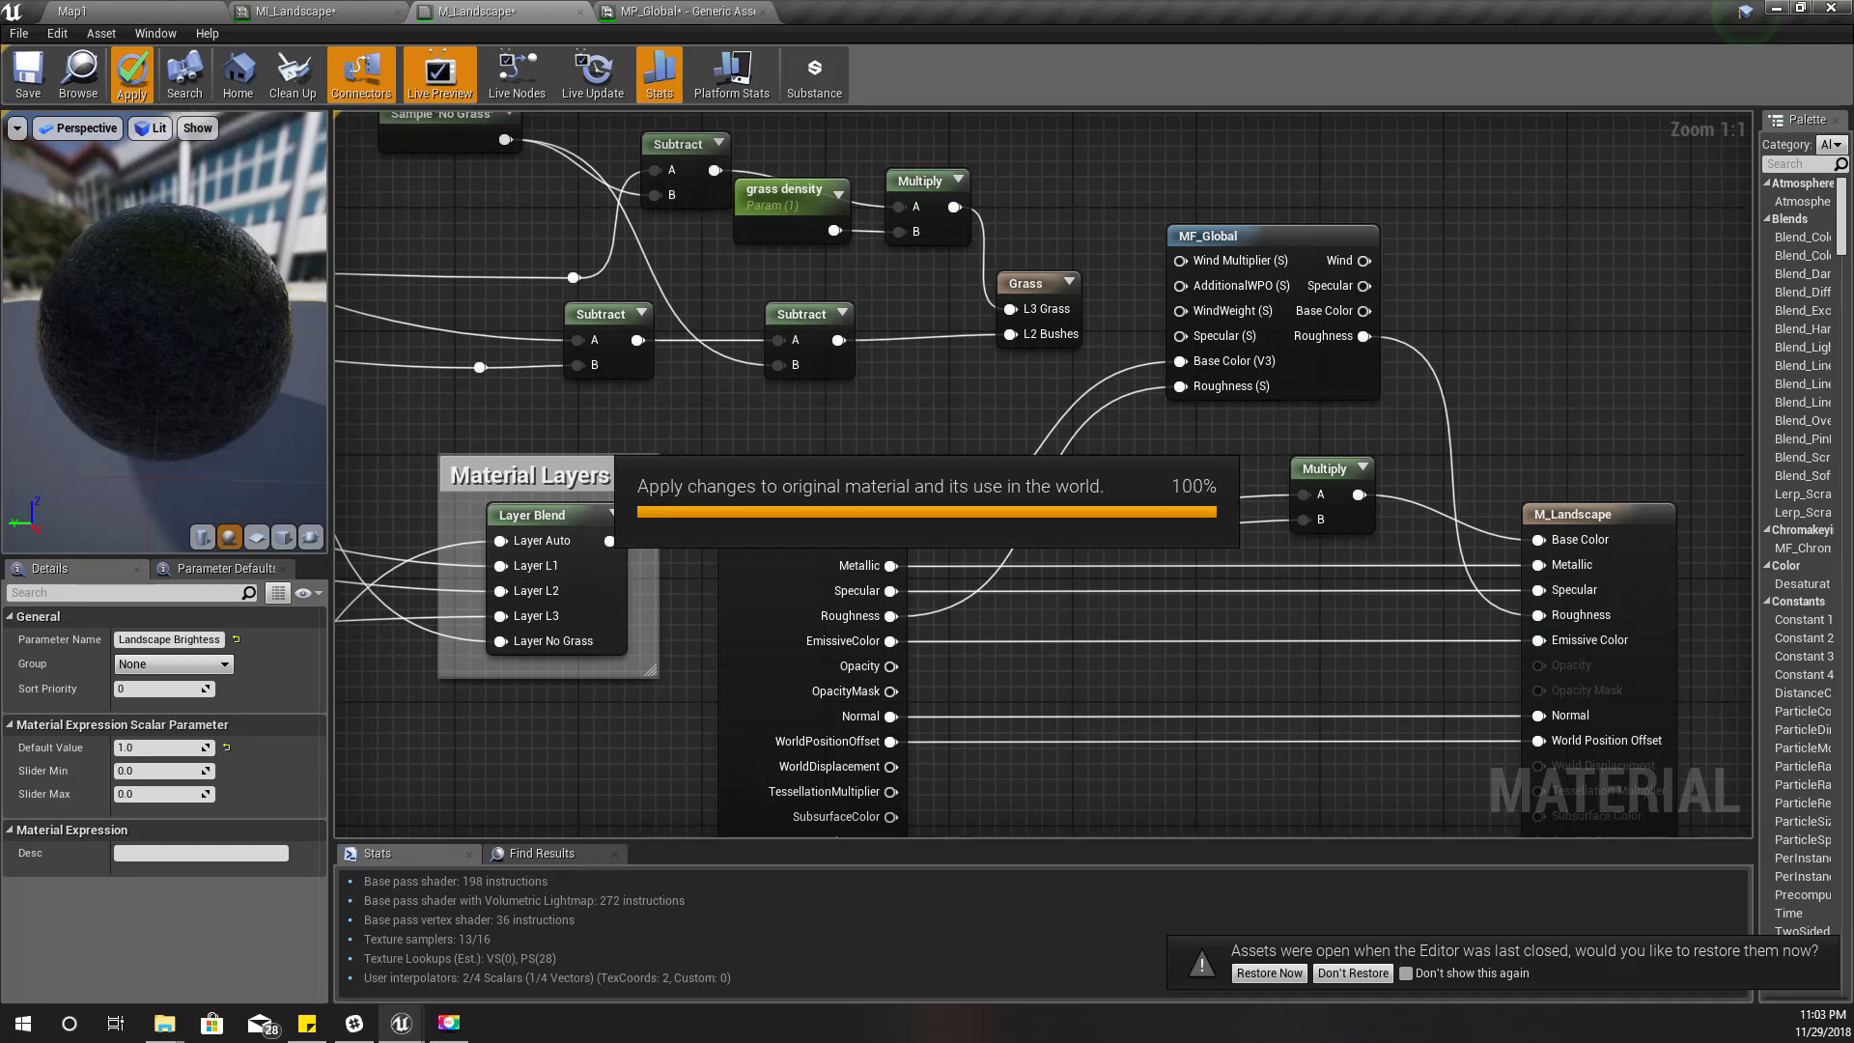
{"action": "left_click", "coordinate": [160, 9]}
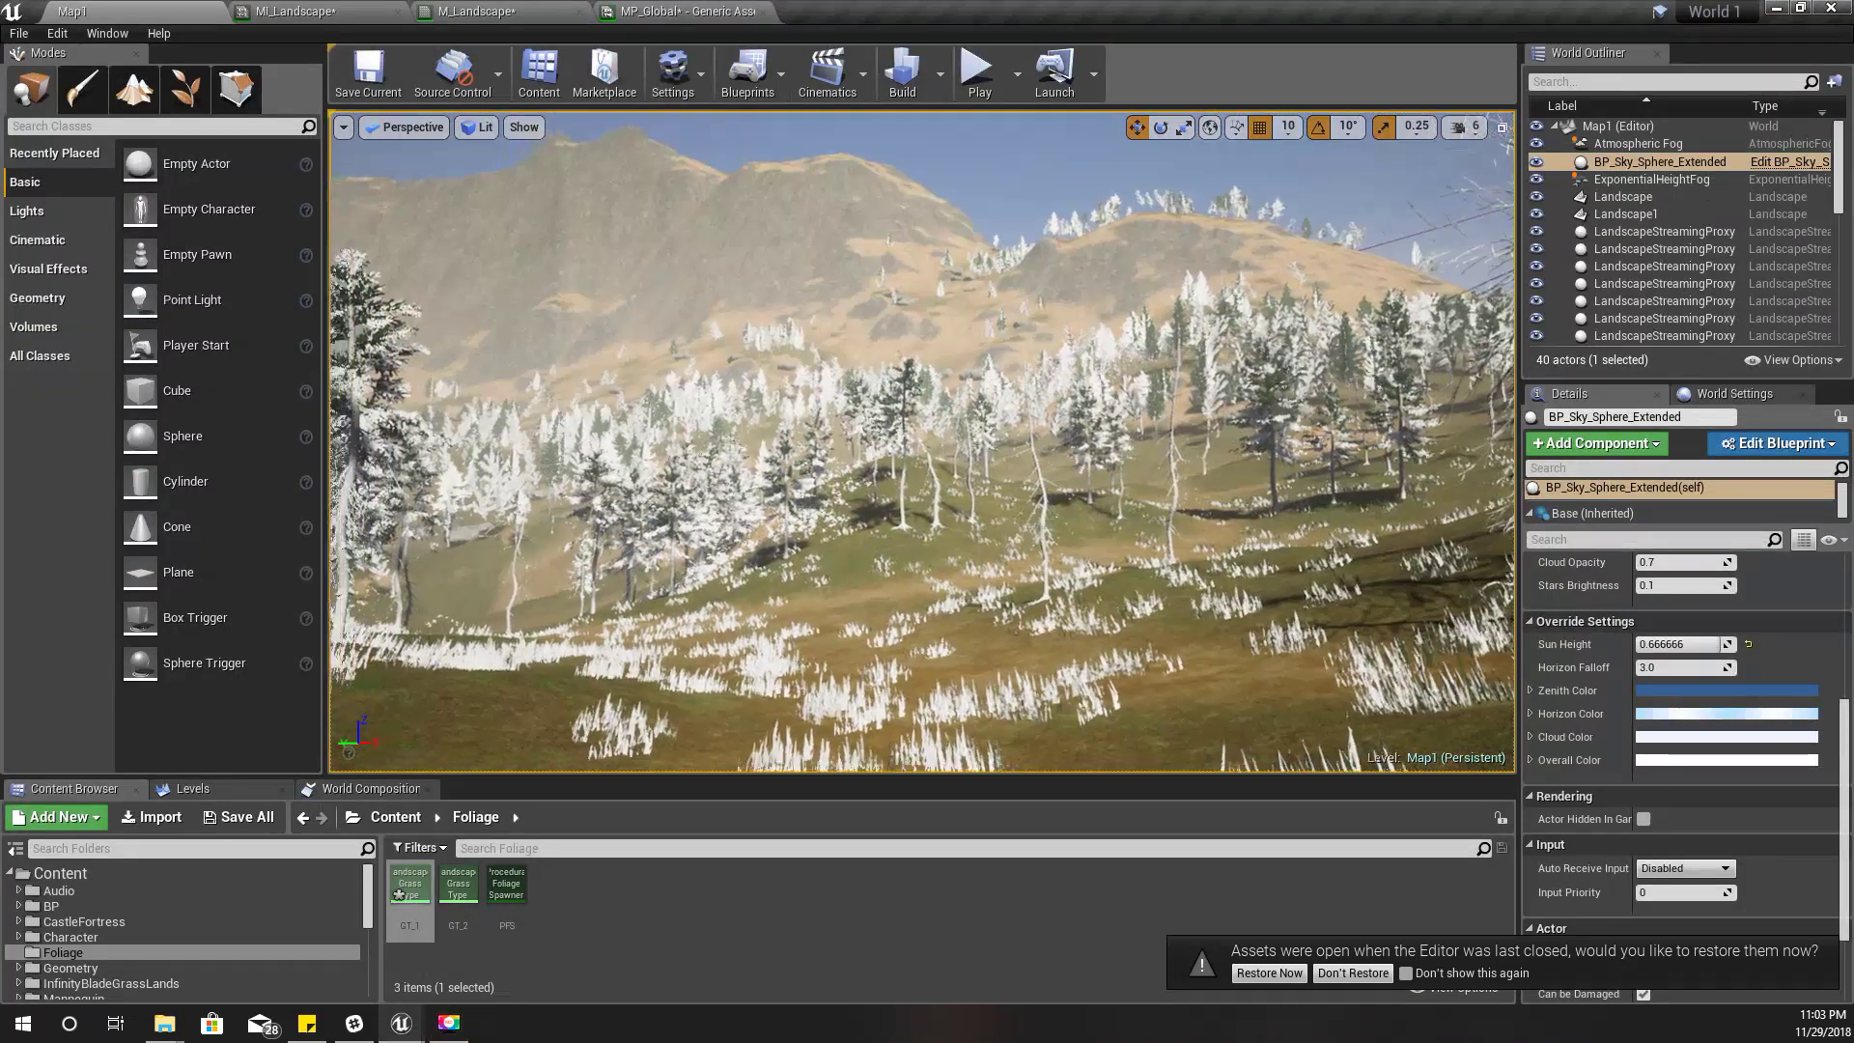
{"action": "right_click_drag", "start_coordinate": [922, 441], "coordinate": [819, 472]}
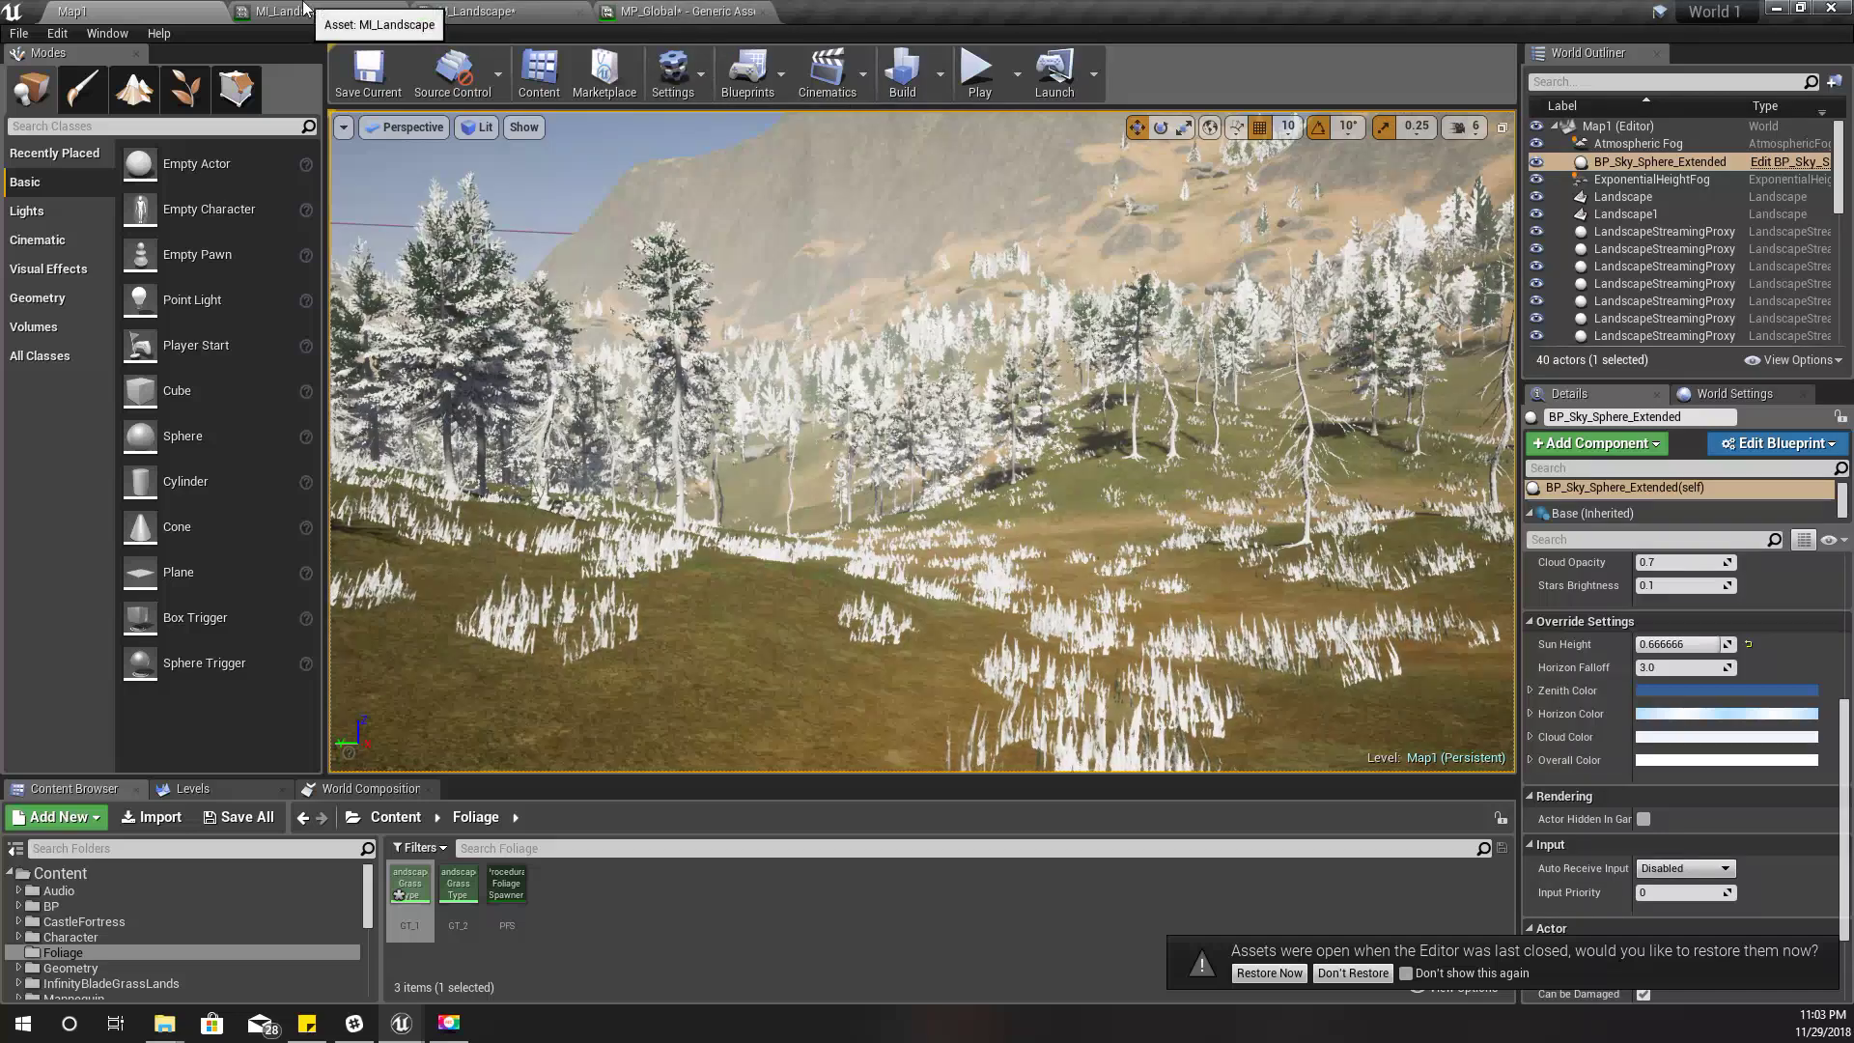
Step: Return to the M_Landscape graph and trace the layers back to the MF_Layer function nodes beside the Height Blending group
{"action": "left_click", "coordinate": [485, 10]}
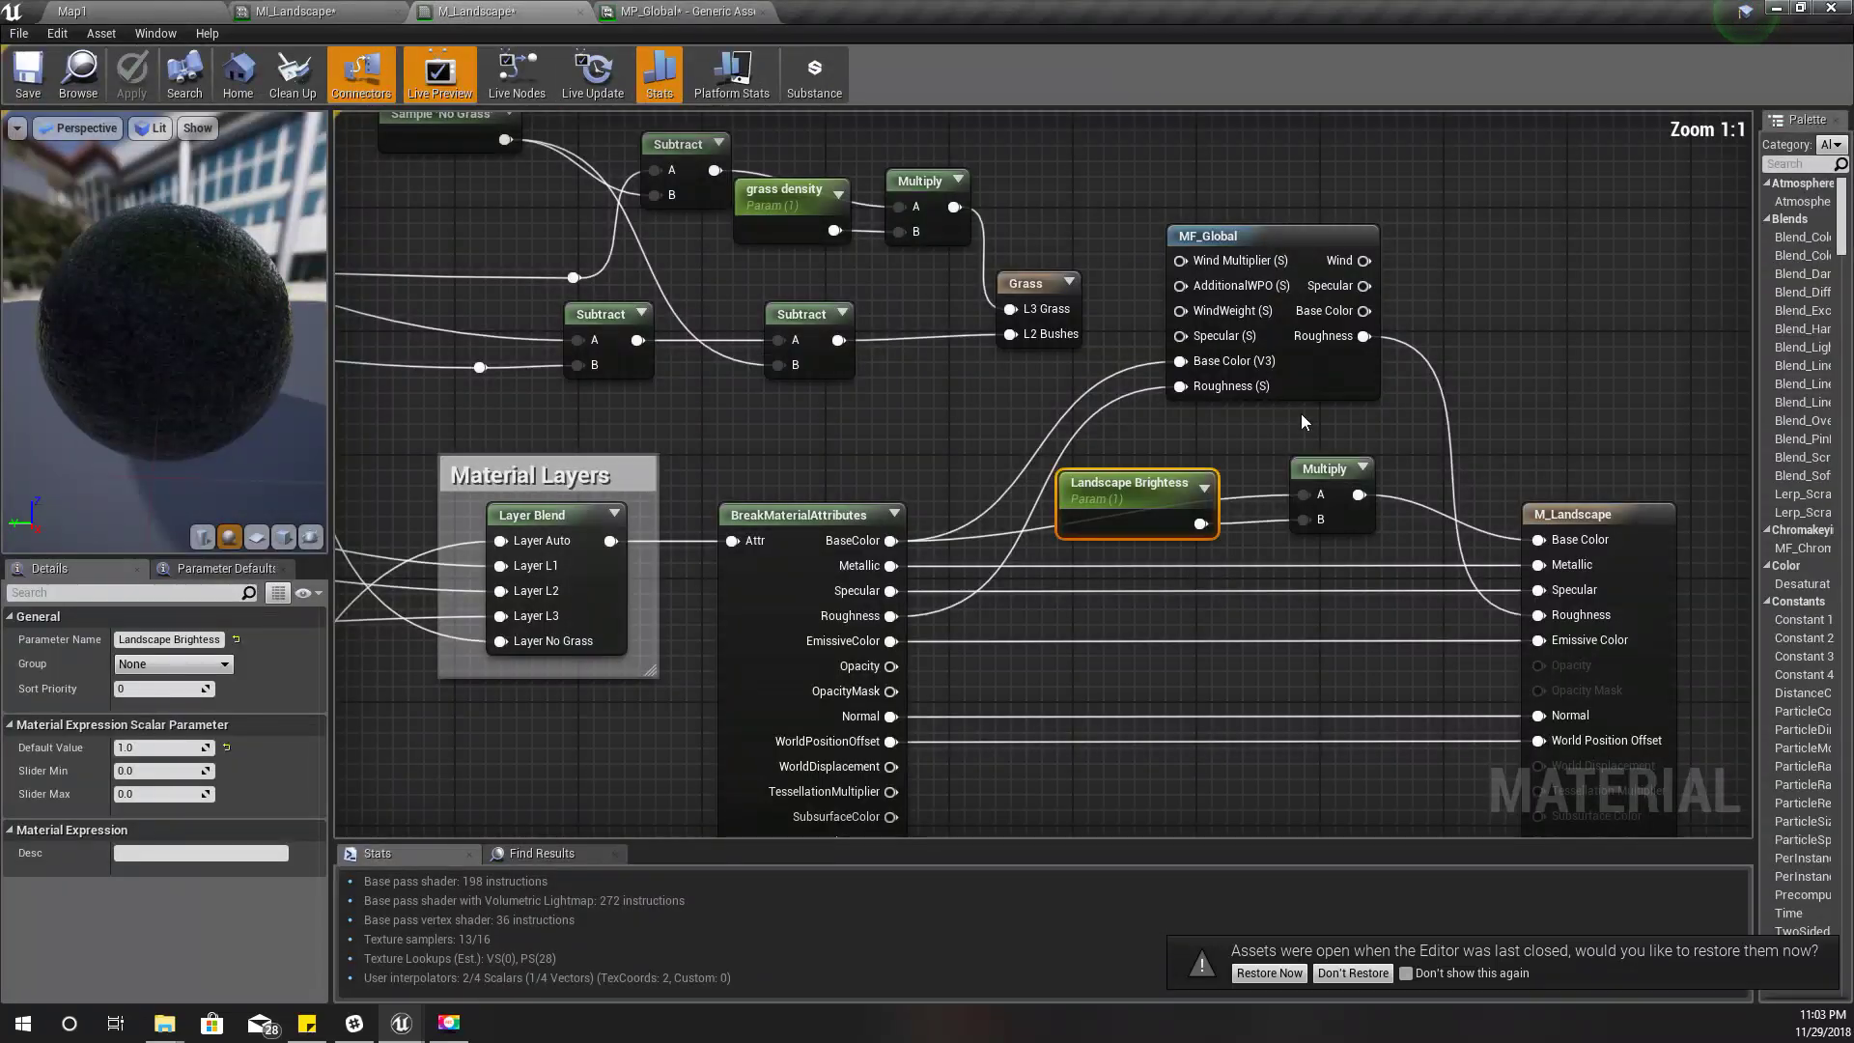
{"action": "right_click_drag", "start_coordinate": [1301, 422], "coordinate": [1194, 473]}
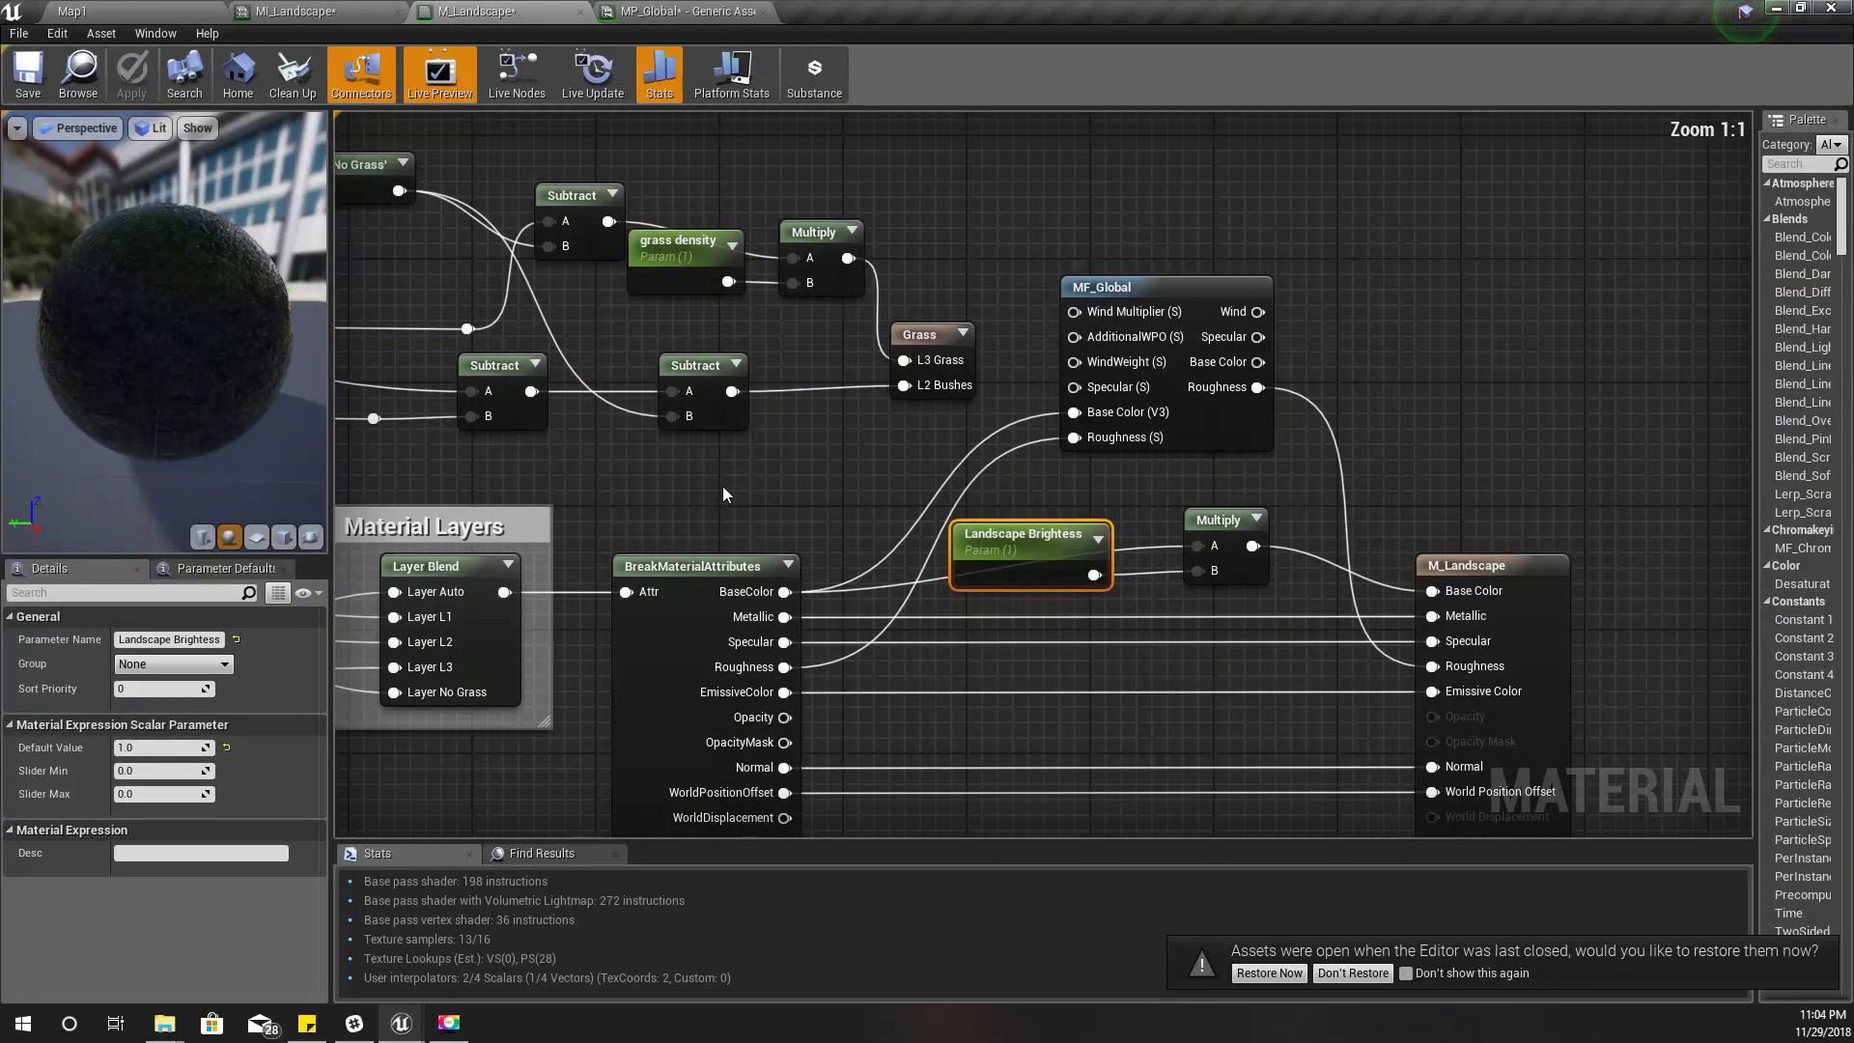
{"action": "scroll", "coordinate": [675, 490], "scroll_direction": "down", "scroll_amount": 2}
{"action": "right_click_drag", "start_coordinate": [676, 491], "coordinate": [1022, 489]}
{"action": "scroll", "coordinate": [1179, 472], "scroll_direction": "down", "scroll_amount": 1}
{"action": "right_click_drag", "start_coordinate": [592, 538], "coordinate": [1165, 418]}
{"action": "scroll", "coordinate": [832, 565], "scroll_direction": "up", "scroll_amount": 3}
{"action": "right_click_drag", "start_coordinate": [1016, 639], "coordinate": [855, 502]}
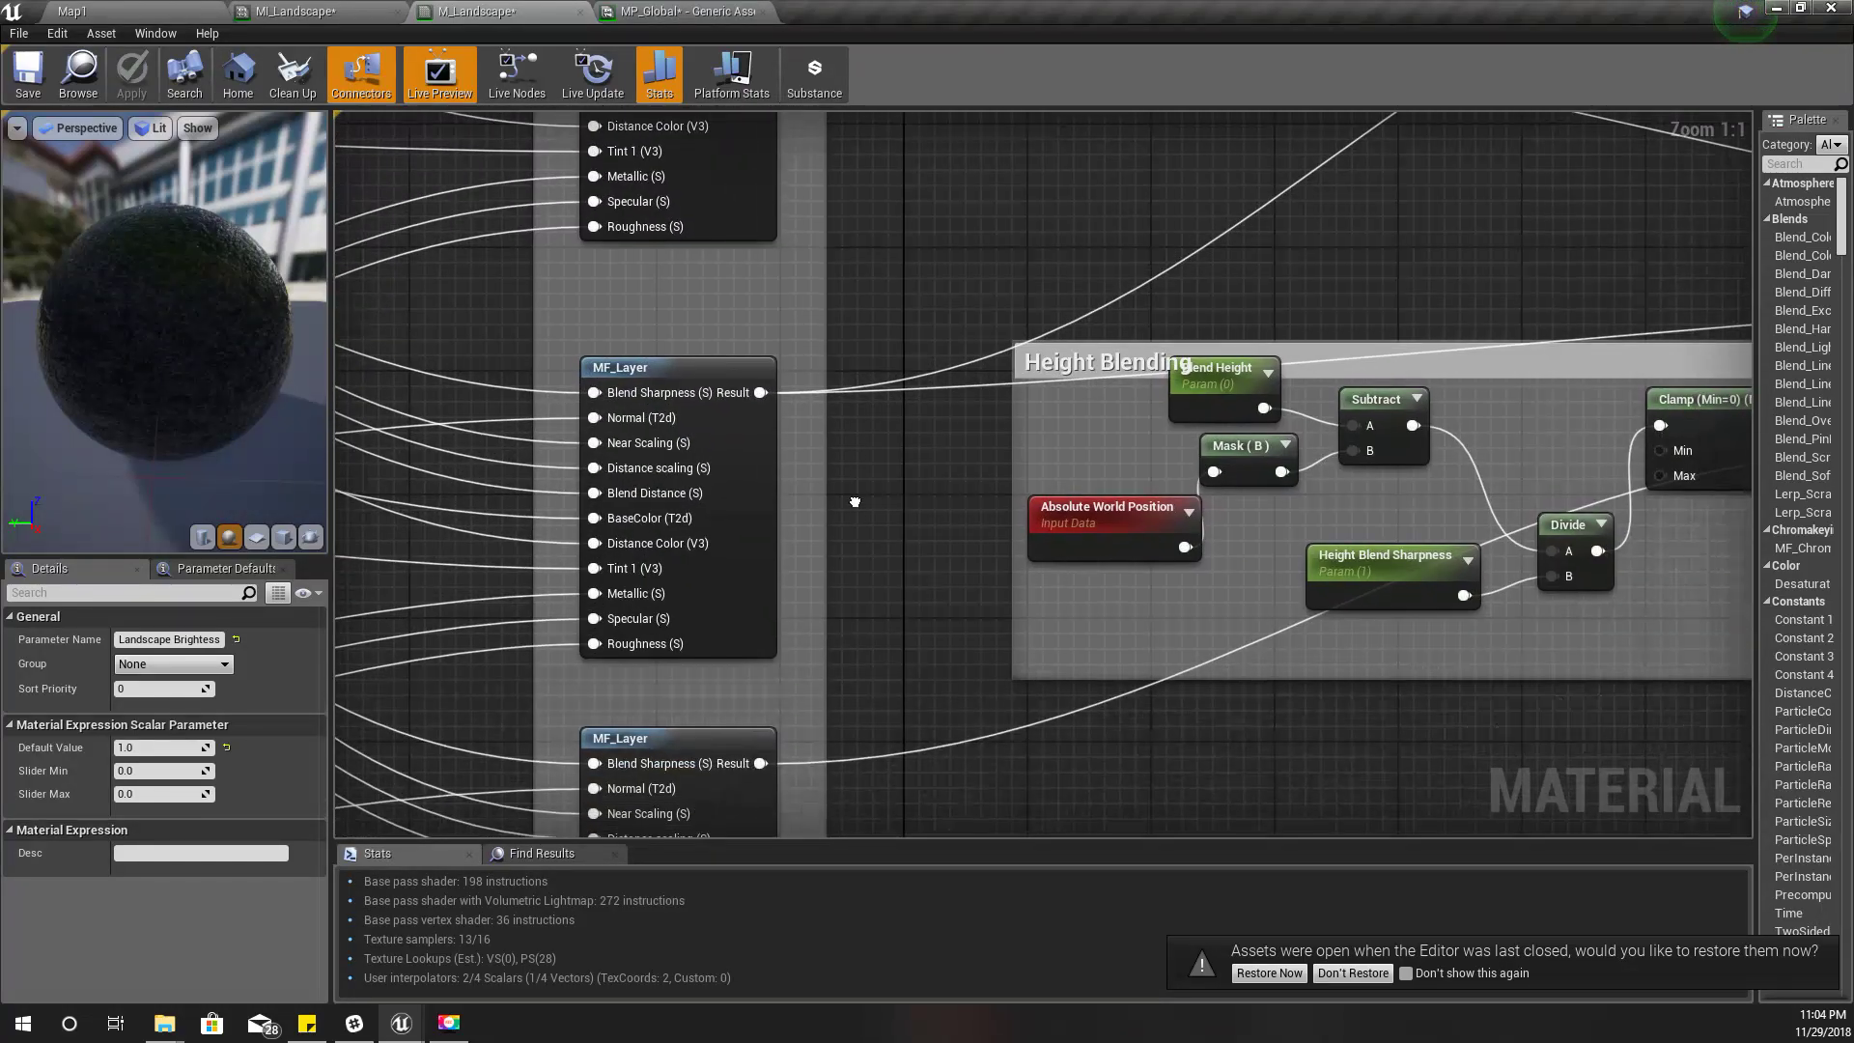
{"action": "left_click_drag", "start_coordinate": [649, 368], "coordinate": [633, 368]}
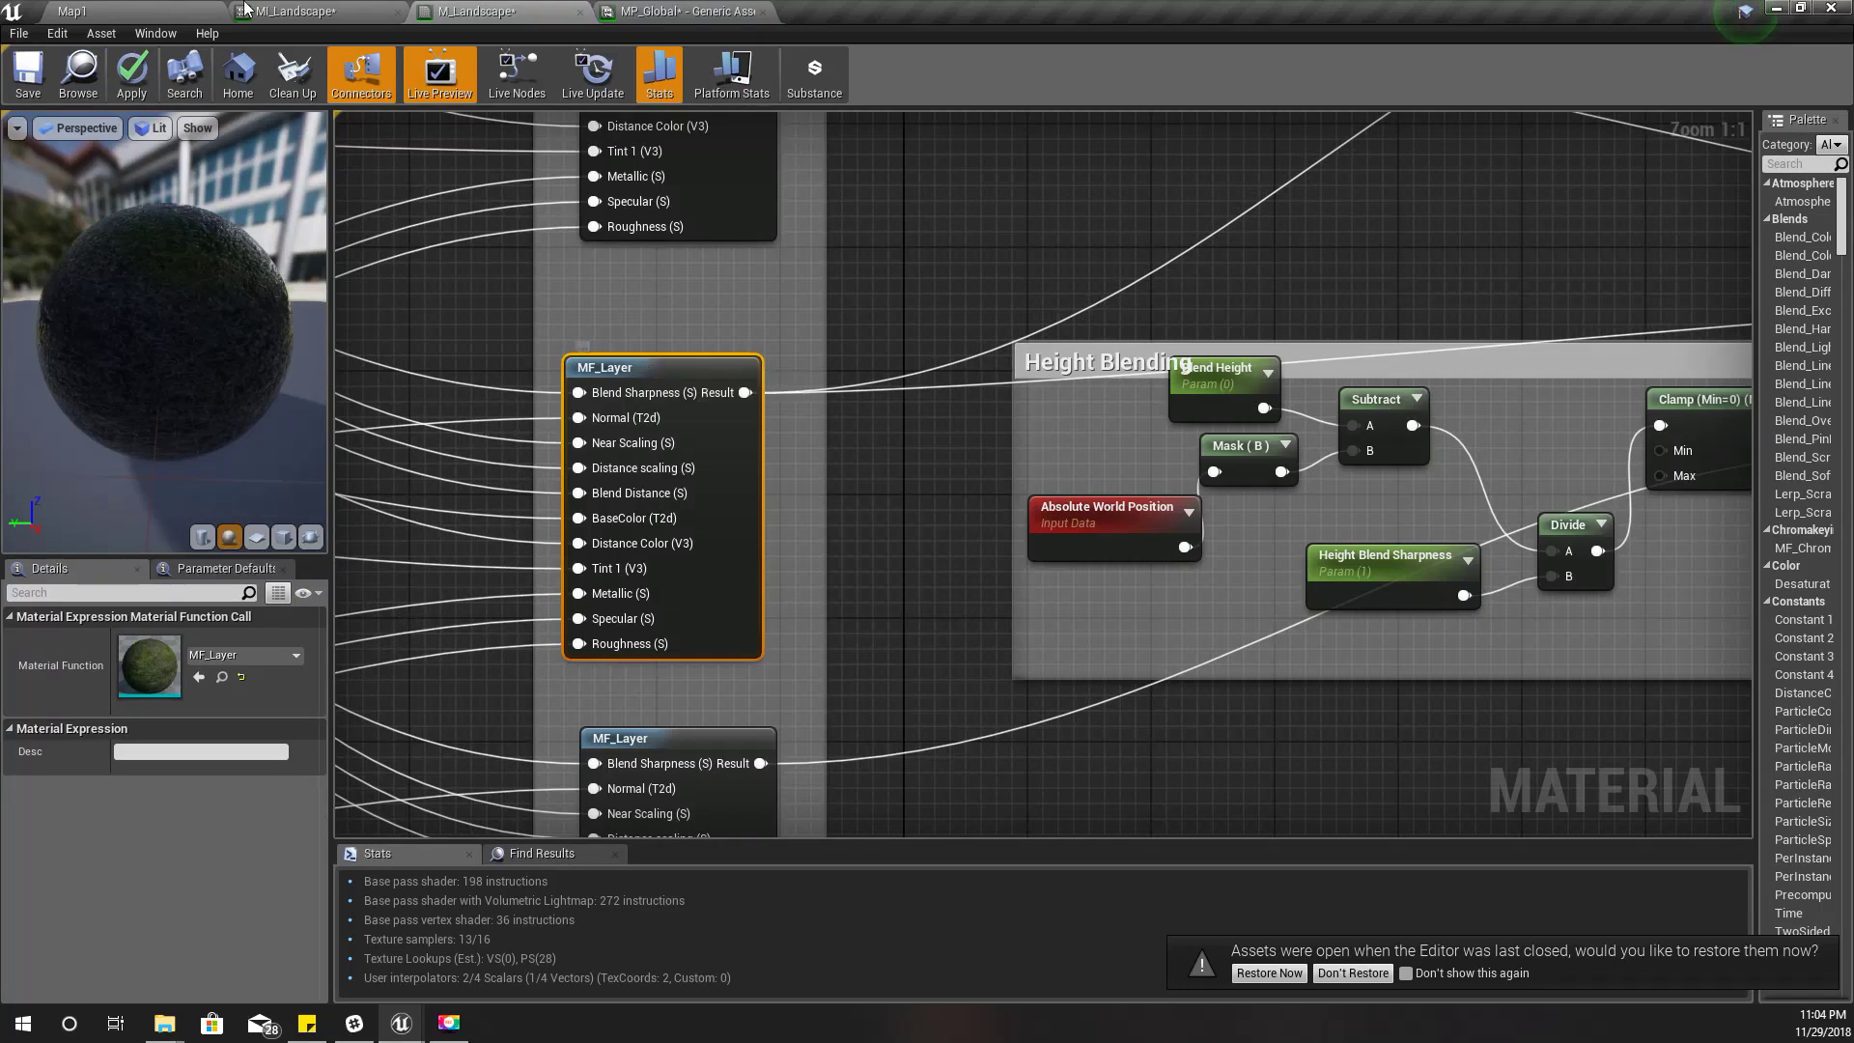
Step: Return to the Map1 level and select the MF_Layer material function in the Materials folder
{"action": "left_click", "coordinate": [118, 9]}
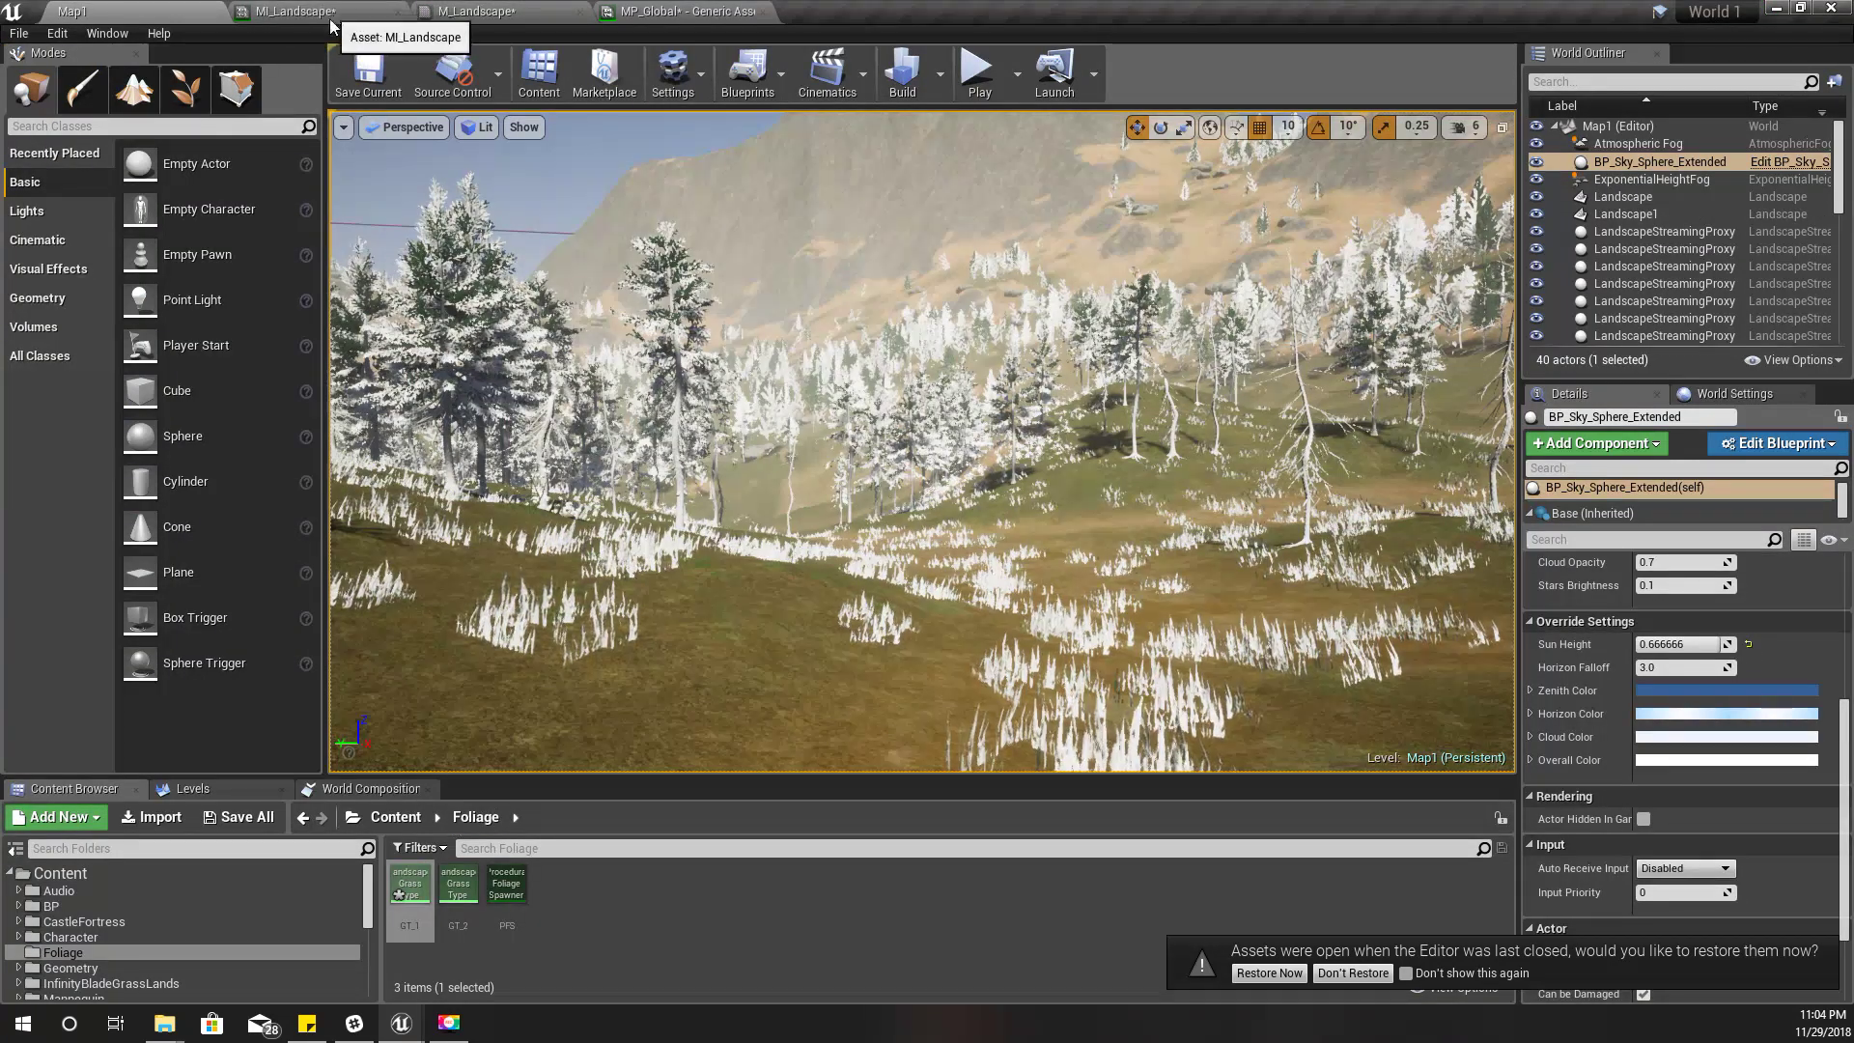
{"action": "scroll", "coordinate": [83, 931], "scroll_direction": "down", "scroll_amount": 4}
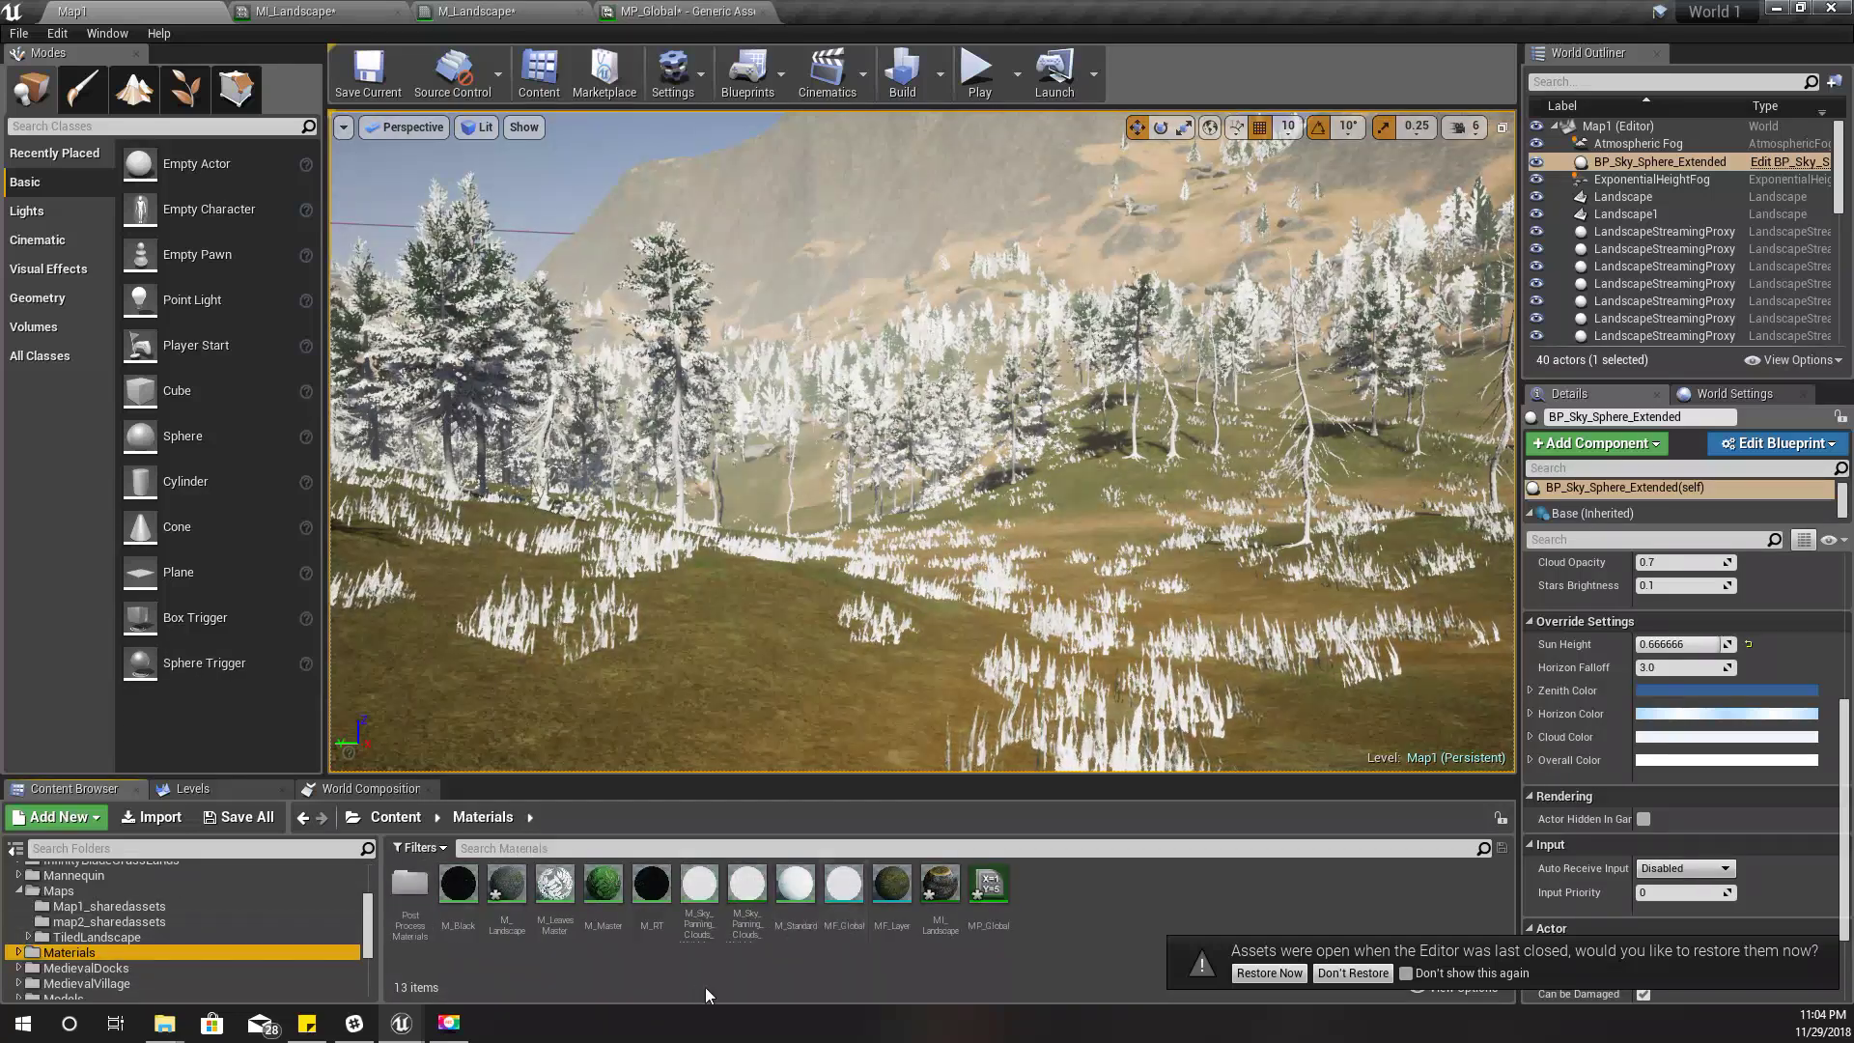
{"action": "left_click", "coordinate": [895, 898]}
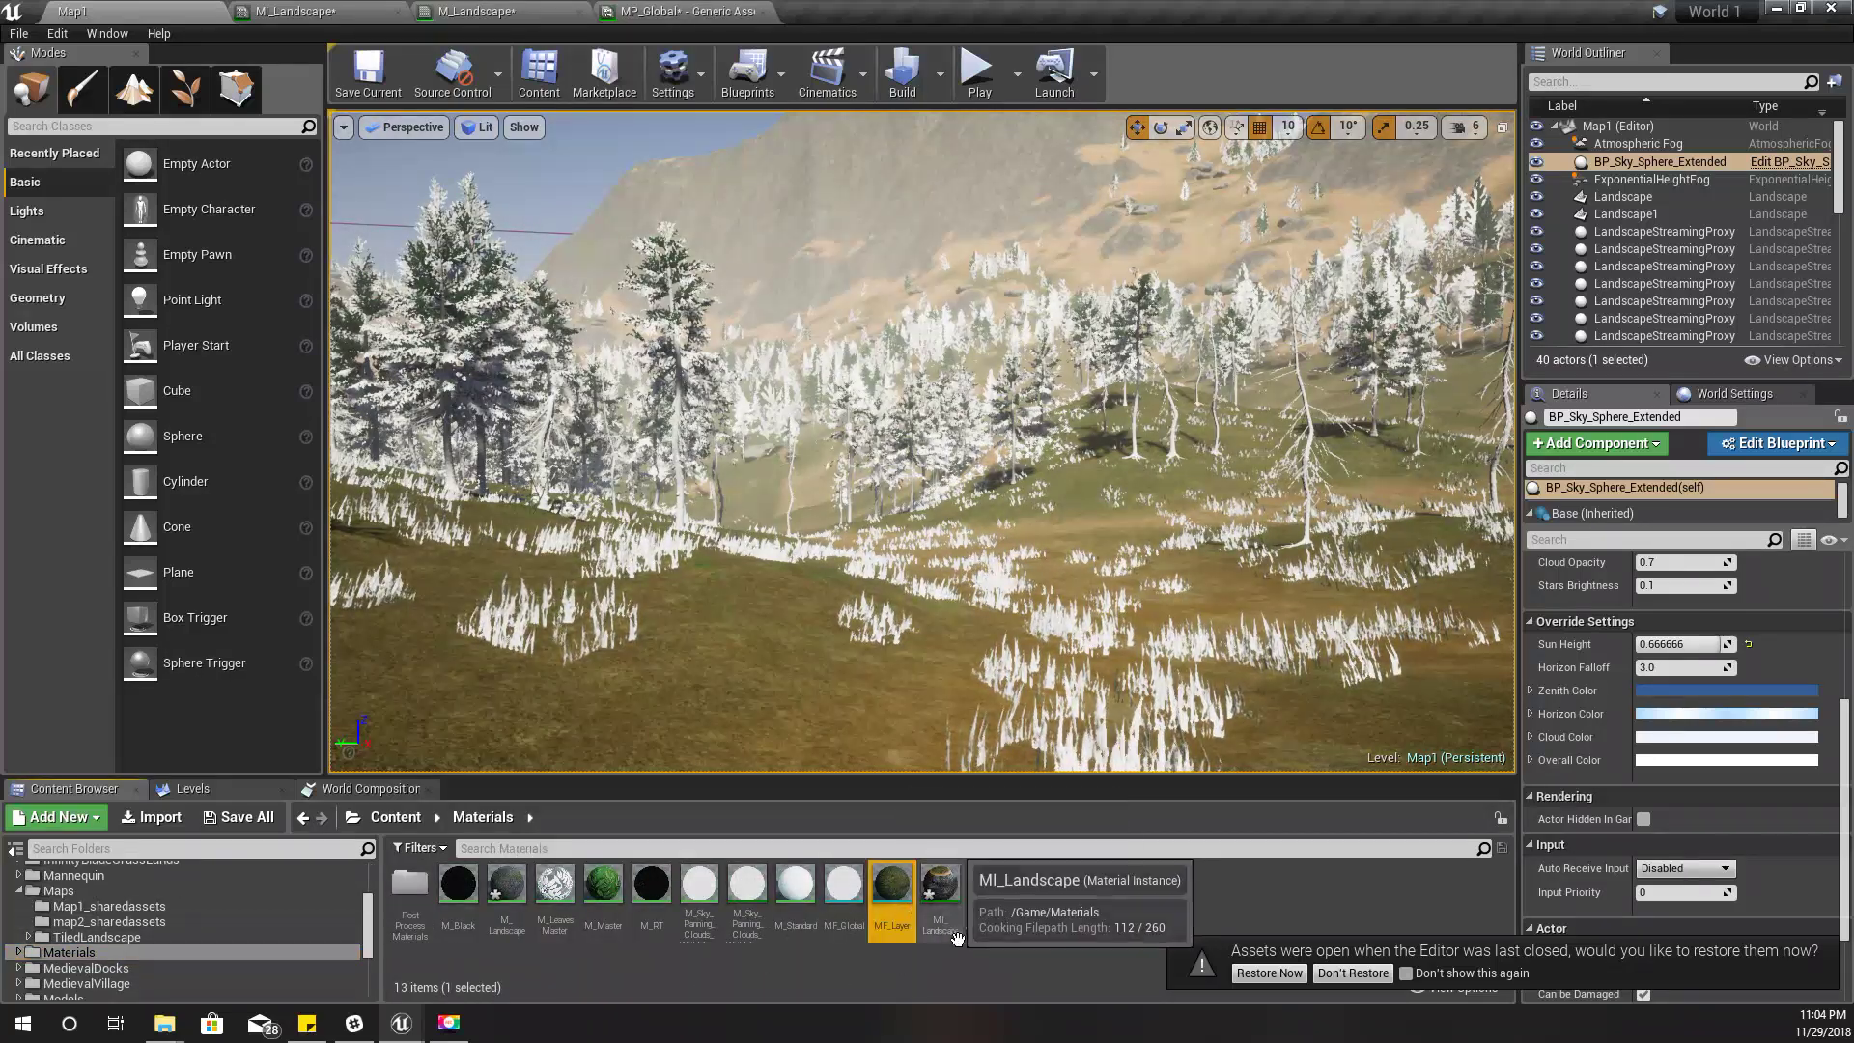
Step: Enlarge the Content Browser area and its asset thumbnails, and decline restoring the previously open assets
{"action": "scroll", "coordinate": [918, 904], "scroll_direction": "up", "scroll_amount": 4, "text": "ctrl"}
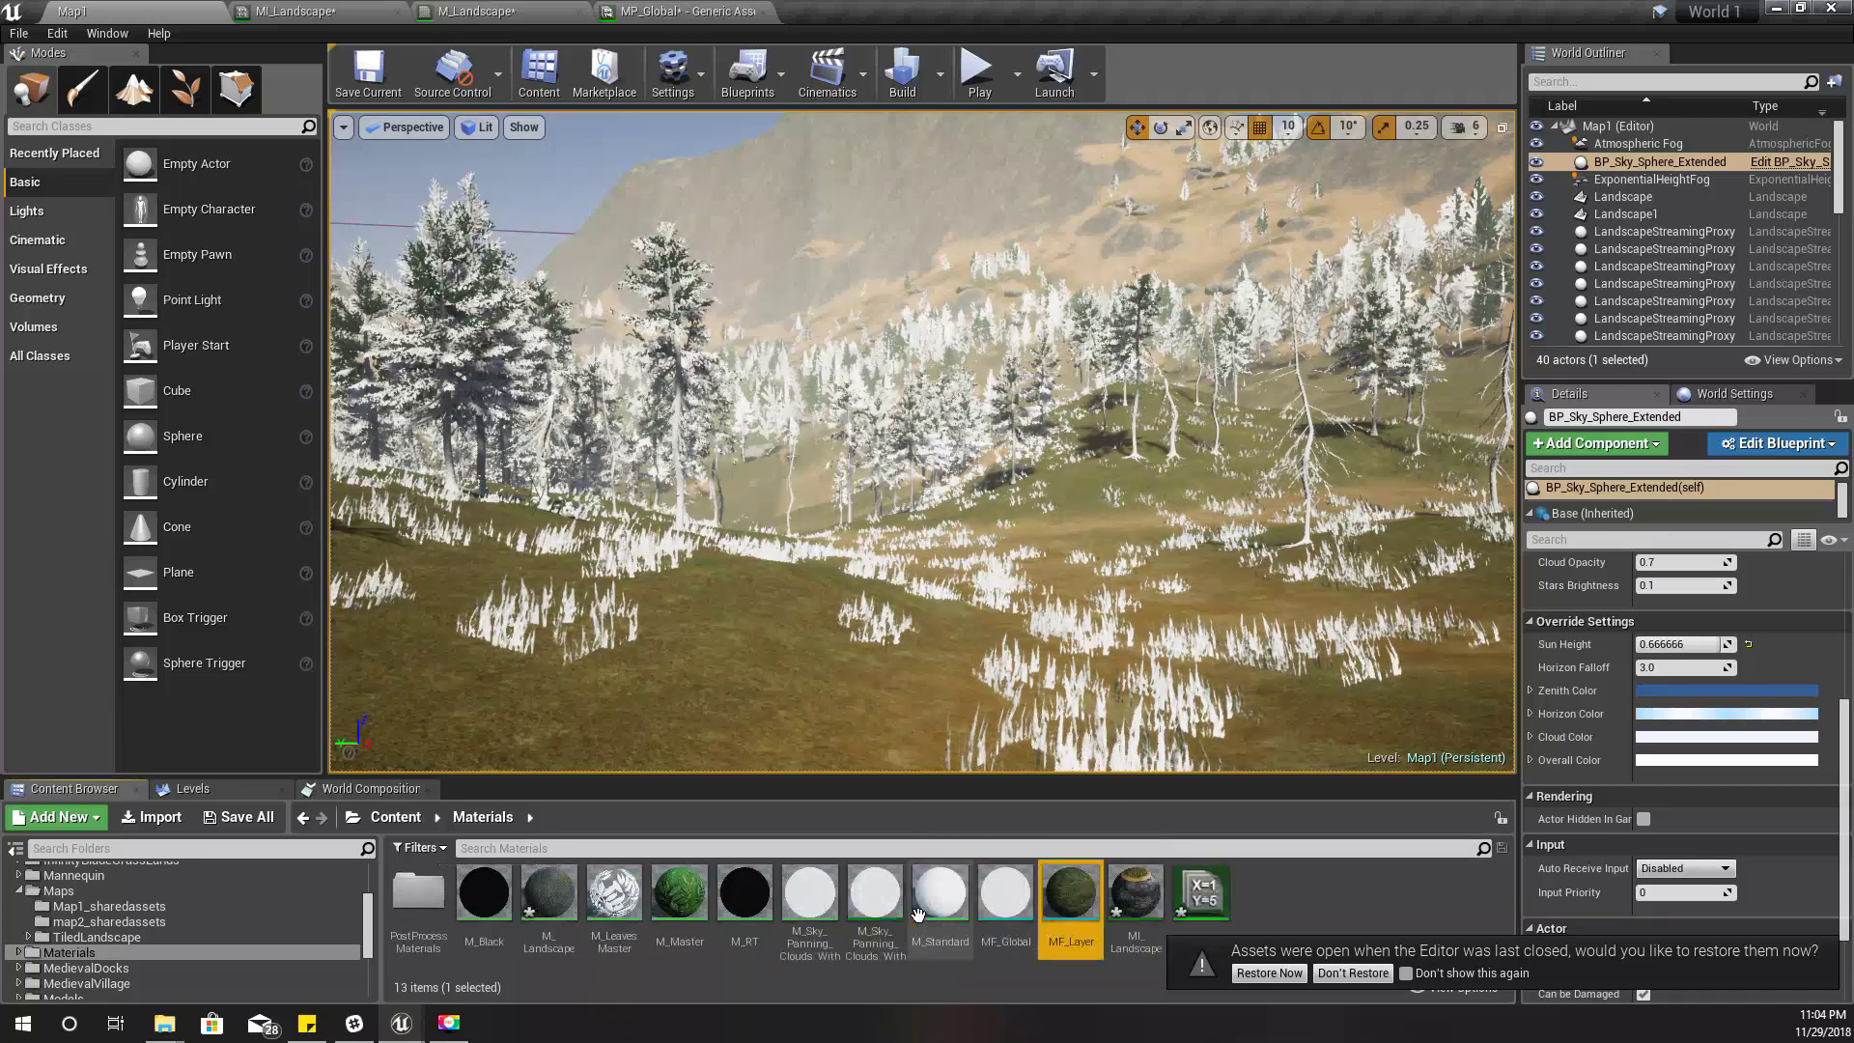
{"action": "left_click", "coordinate": [1366, 975]}
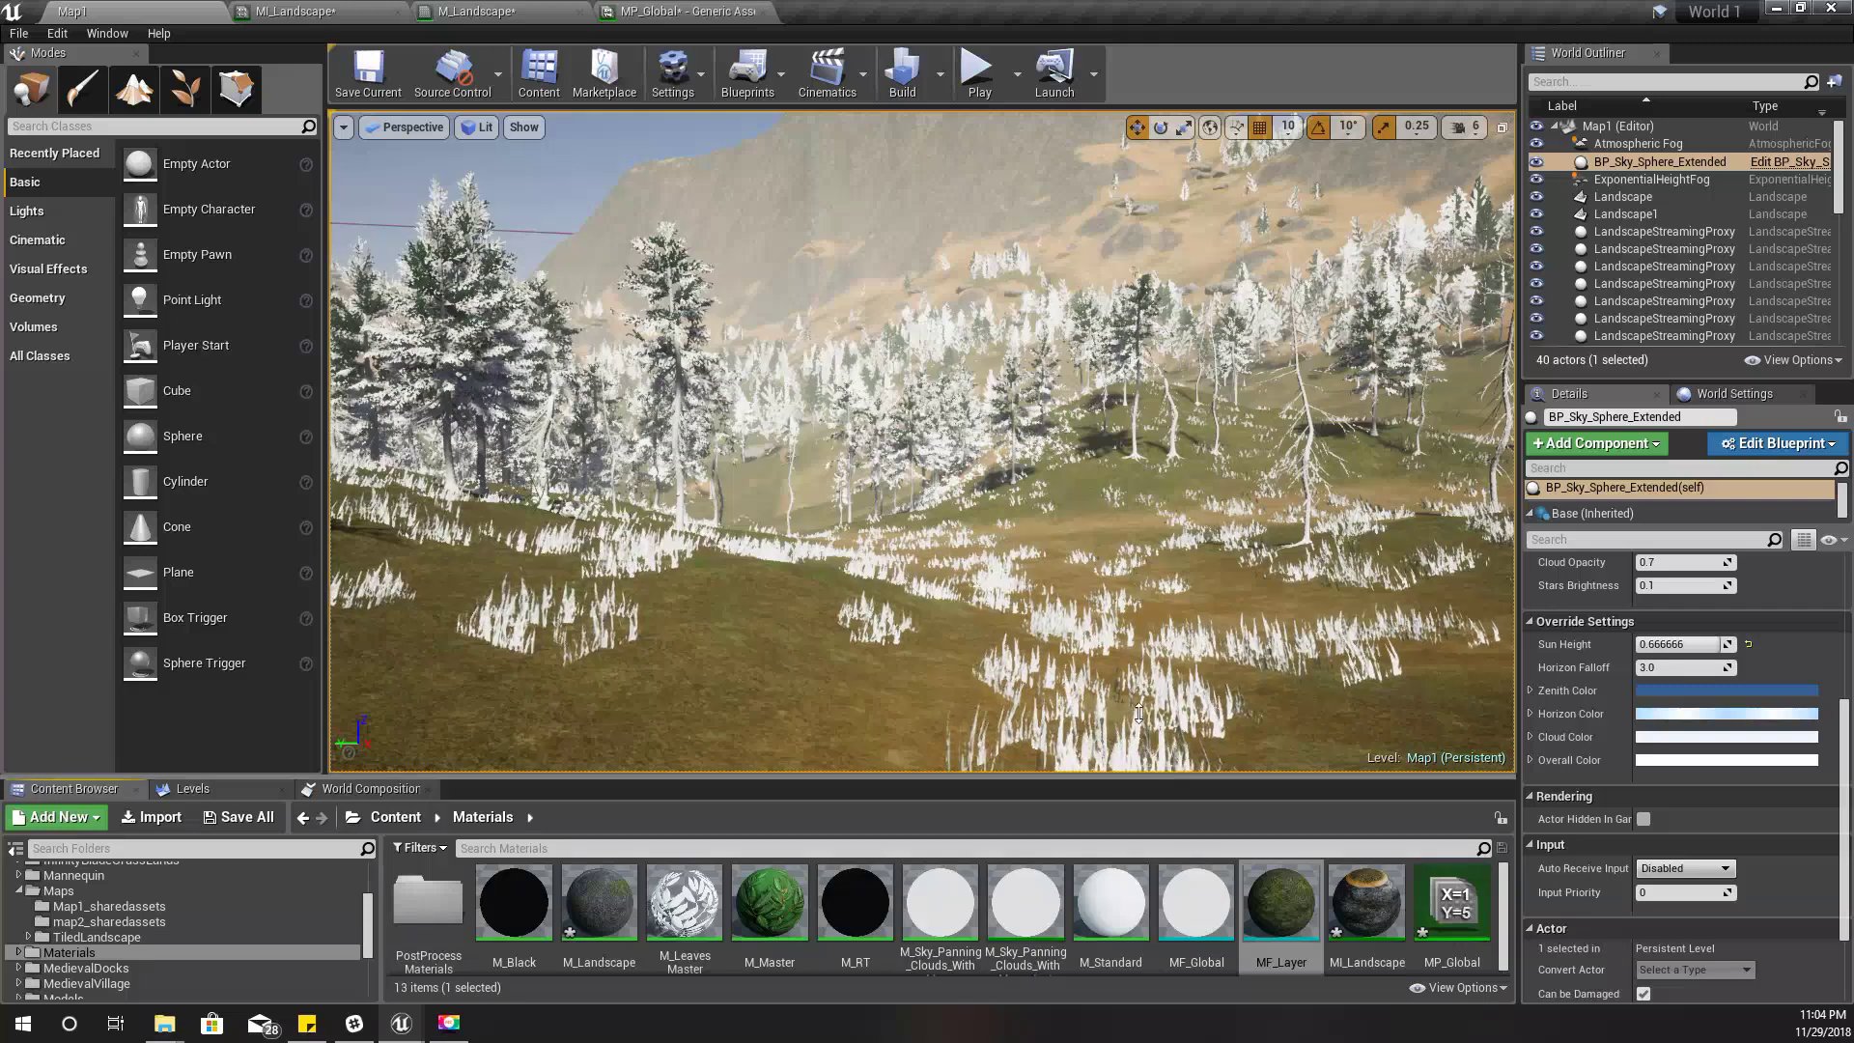
{"action": "left_click_drag", "start_coordinate": [1166, 775], "coordinate": [1165, 643]}
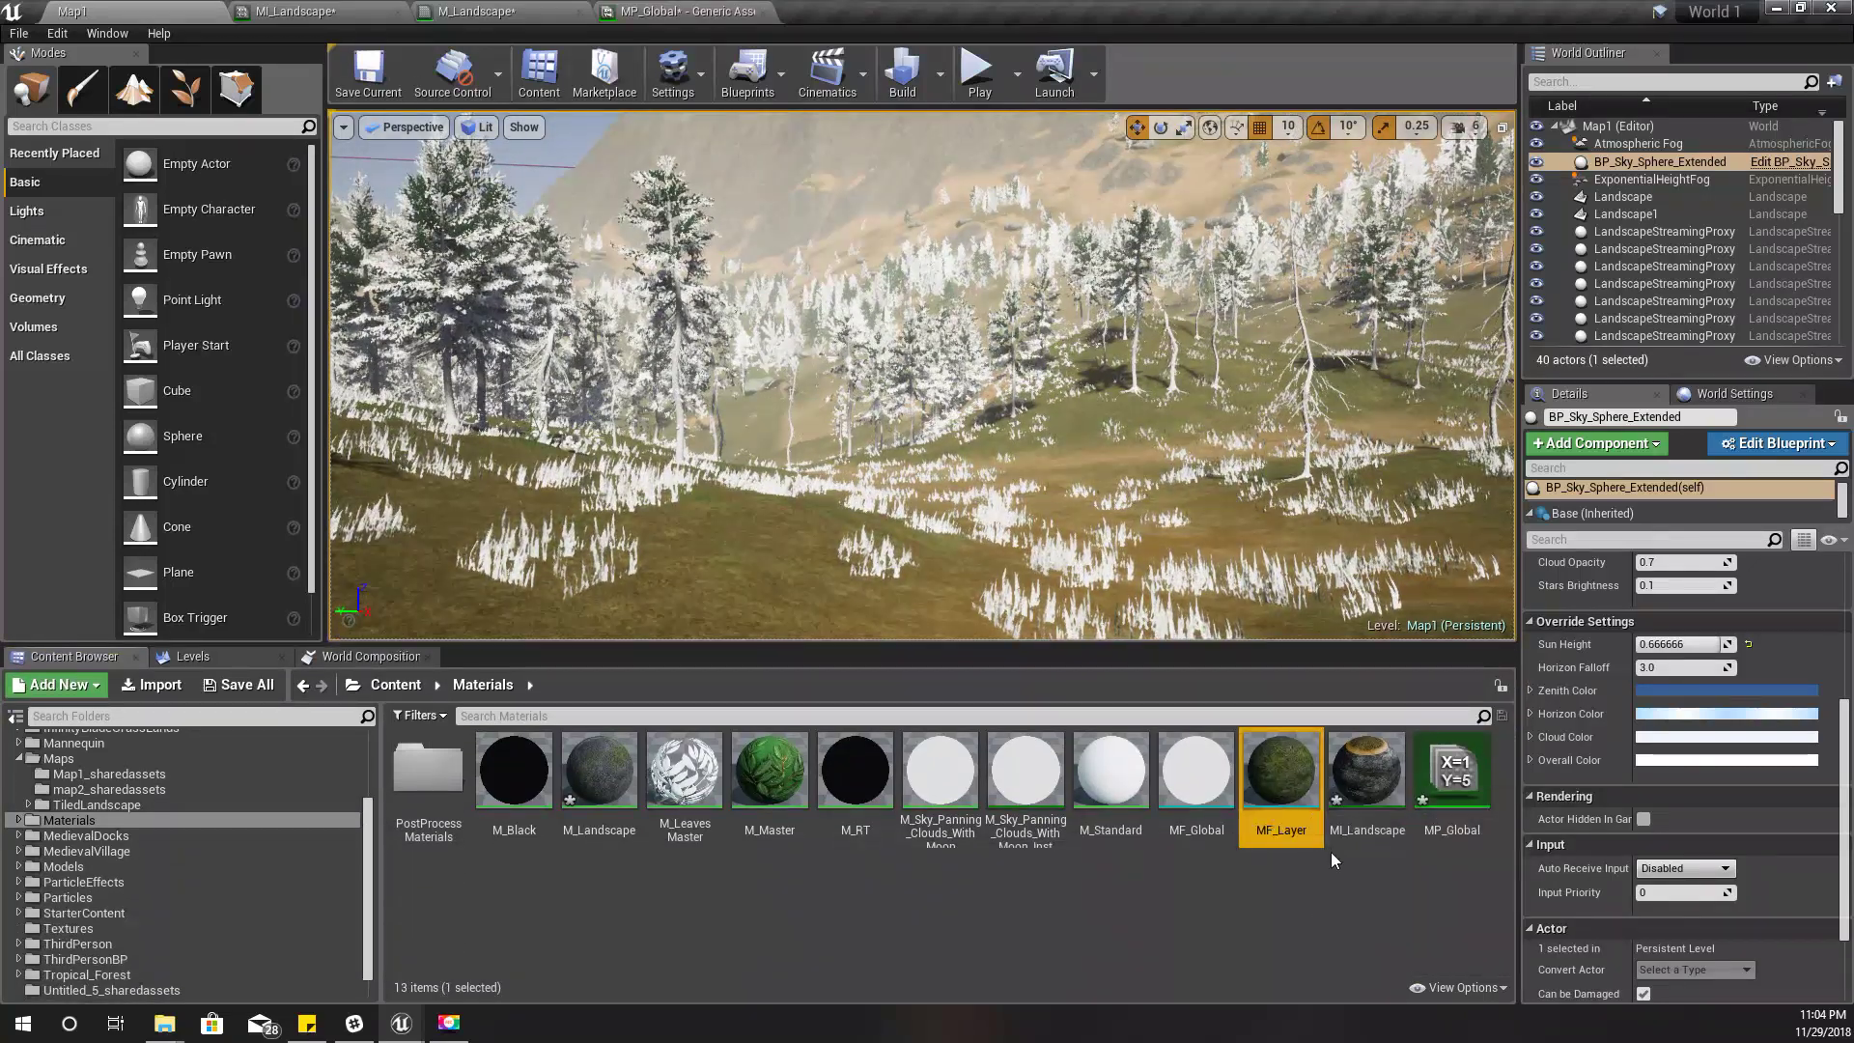
Step: Duplicate MF_Layer, name the copy MF_Layer_Snow, and open it for editing
{"action": "key", "text": "ctrl+w"}
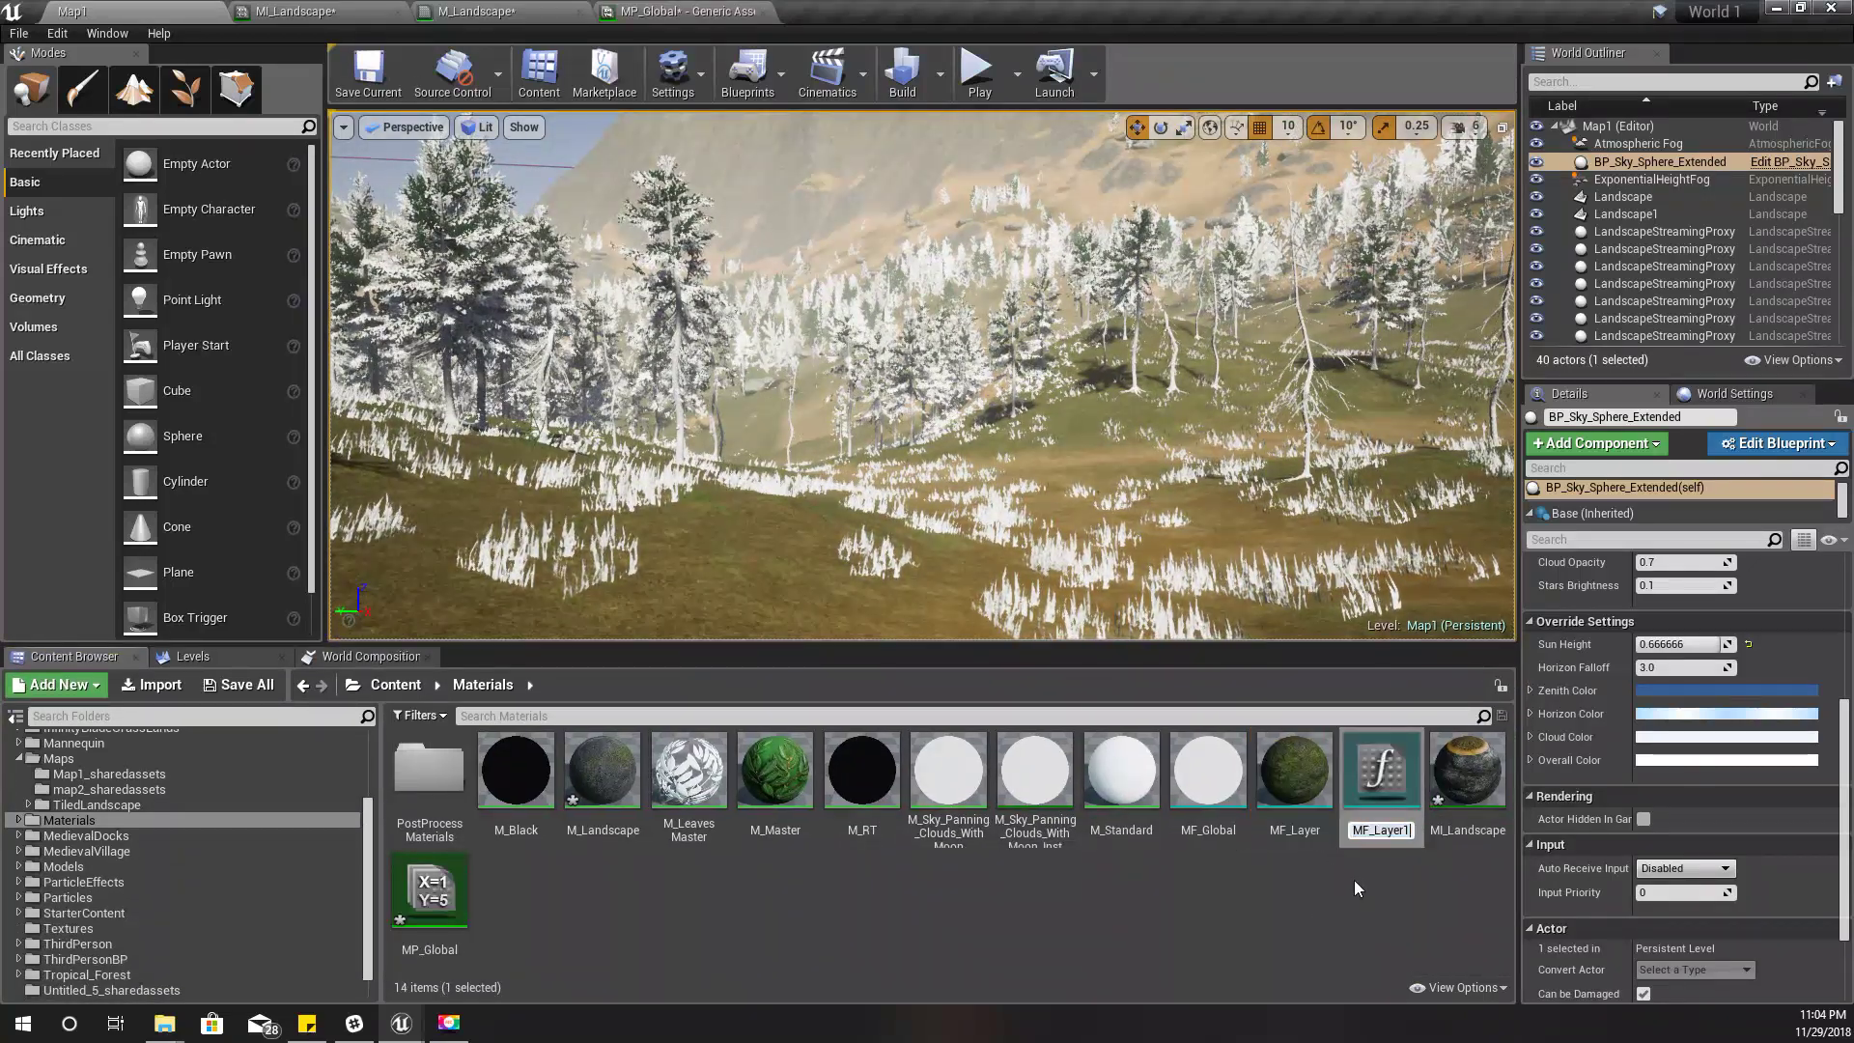
{"action": "key", "text": "BackSpace"}
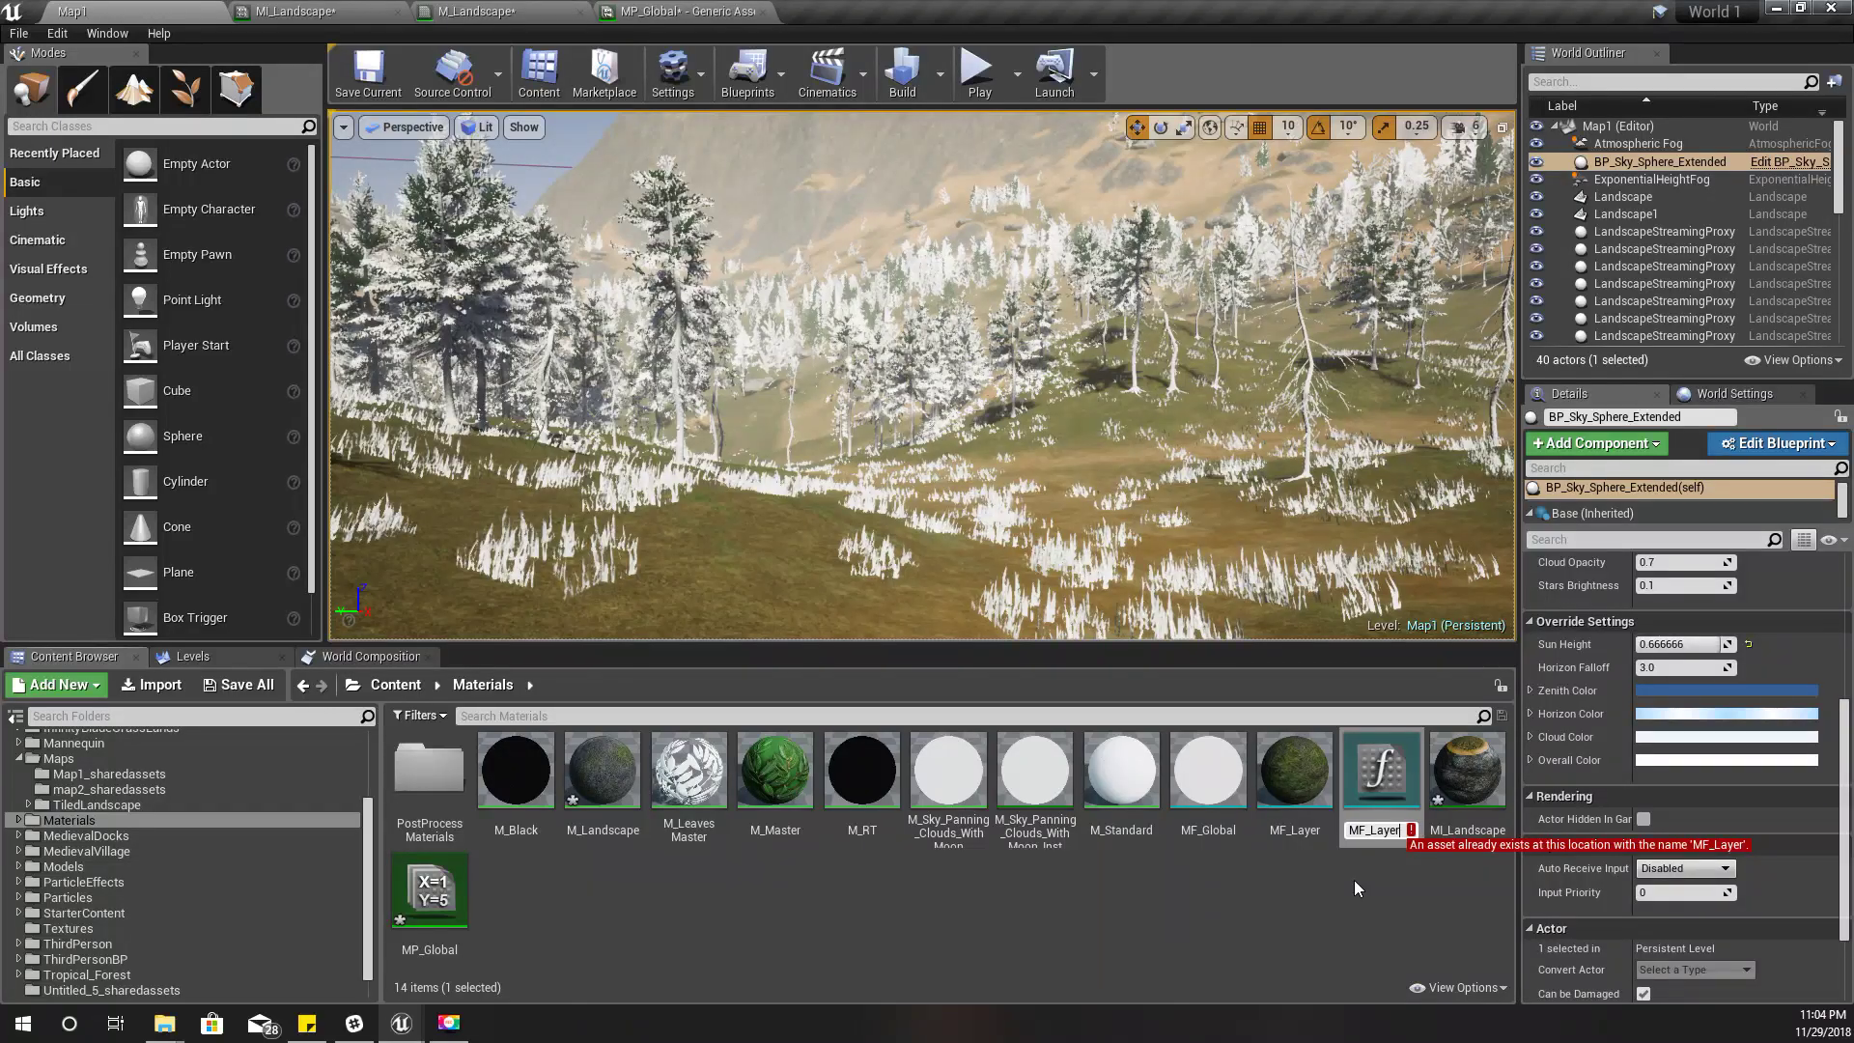
{"action": "type", "text": "_"}
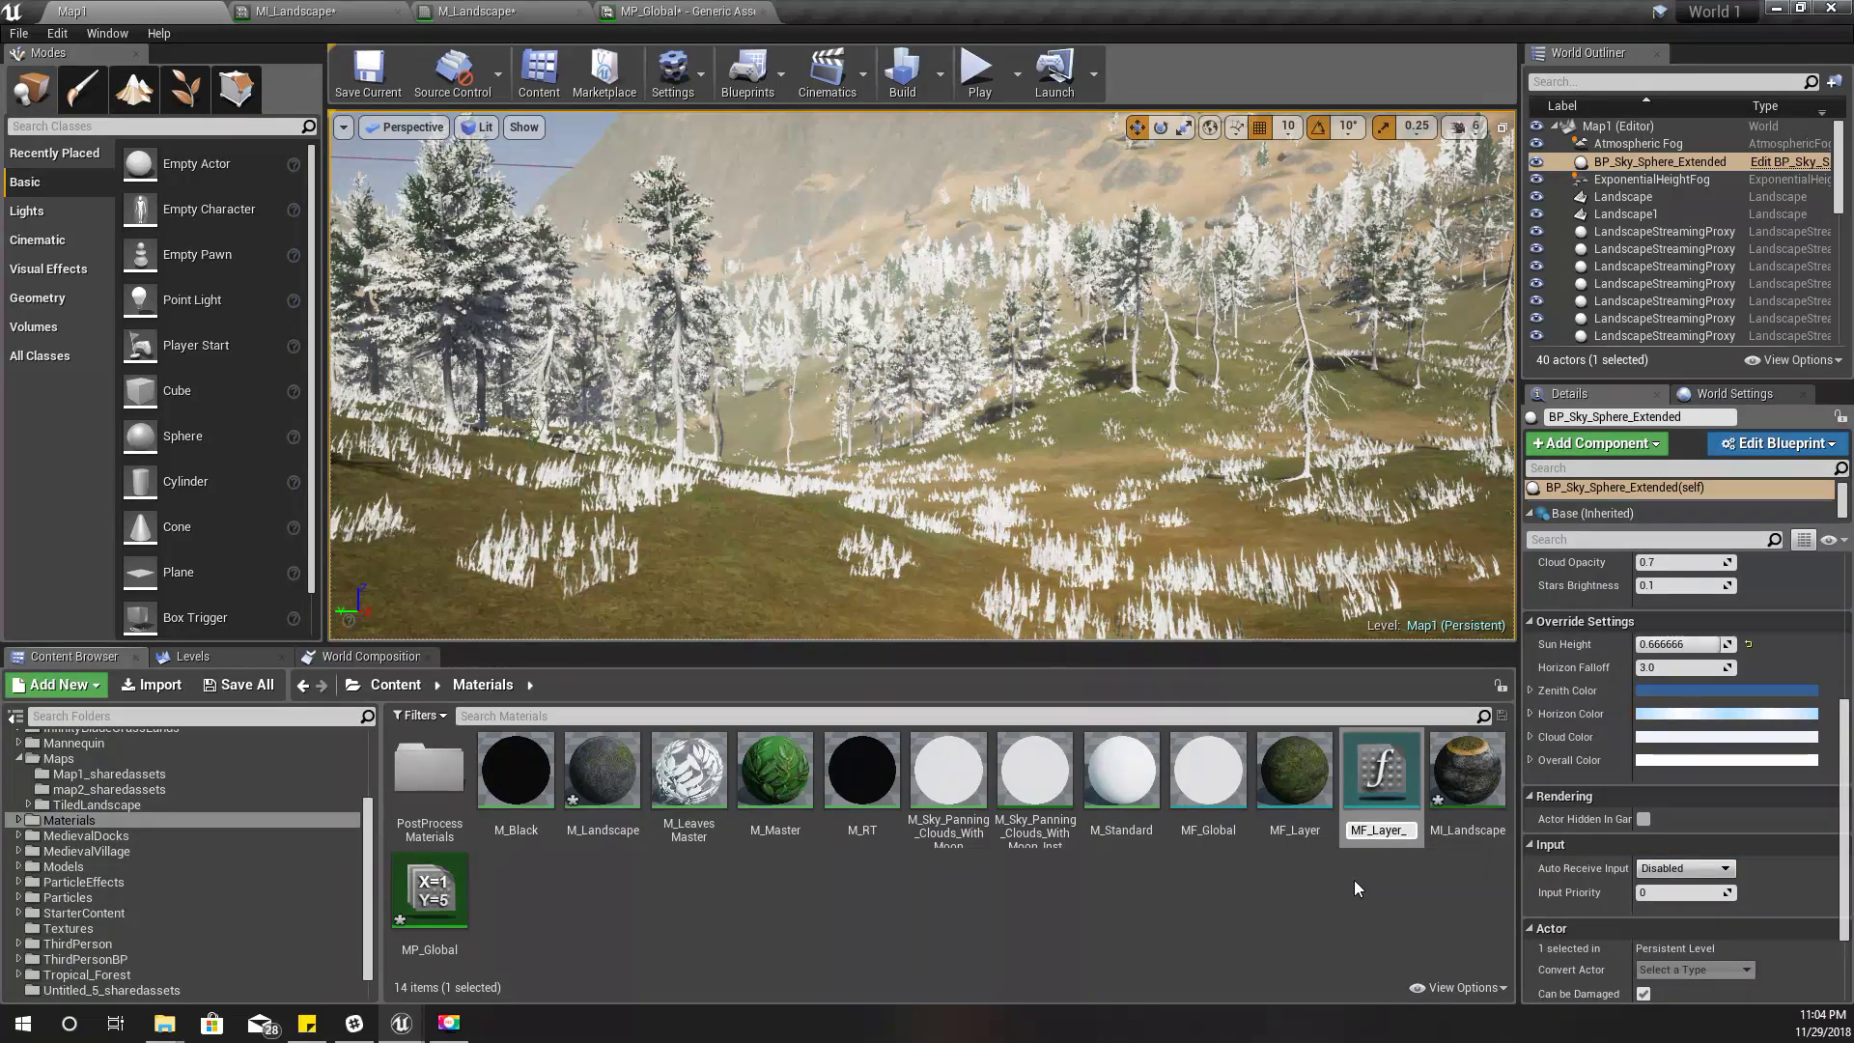
{"action": "type", "text": "W"}
{"action": "key", "text": "BackSpace"}
{"action": "type", "text": "Snow"}
{"action": "key", "text": "Return"}
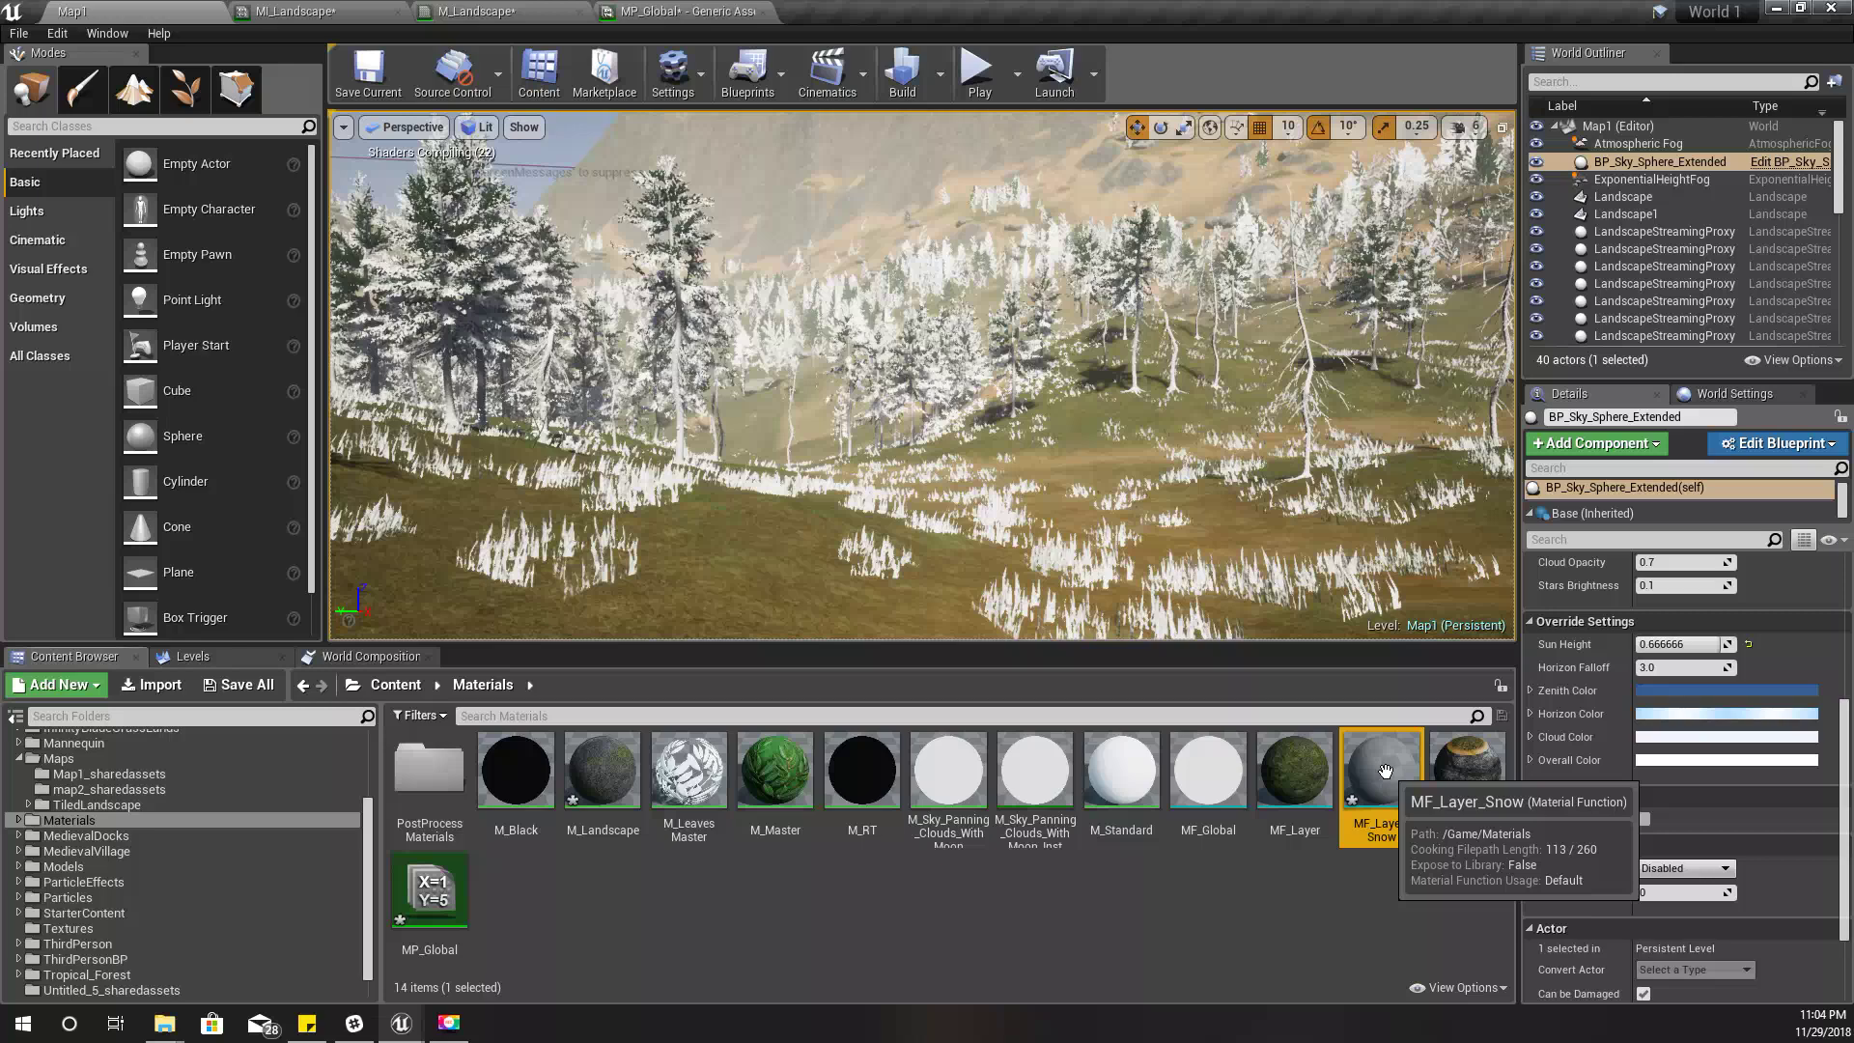
{"action": "double_click", "coordinate": [1384, 770]}
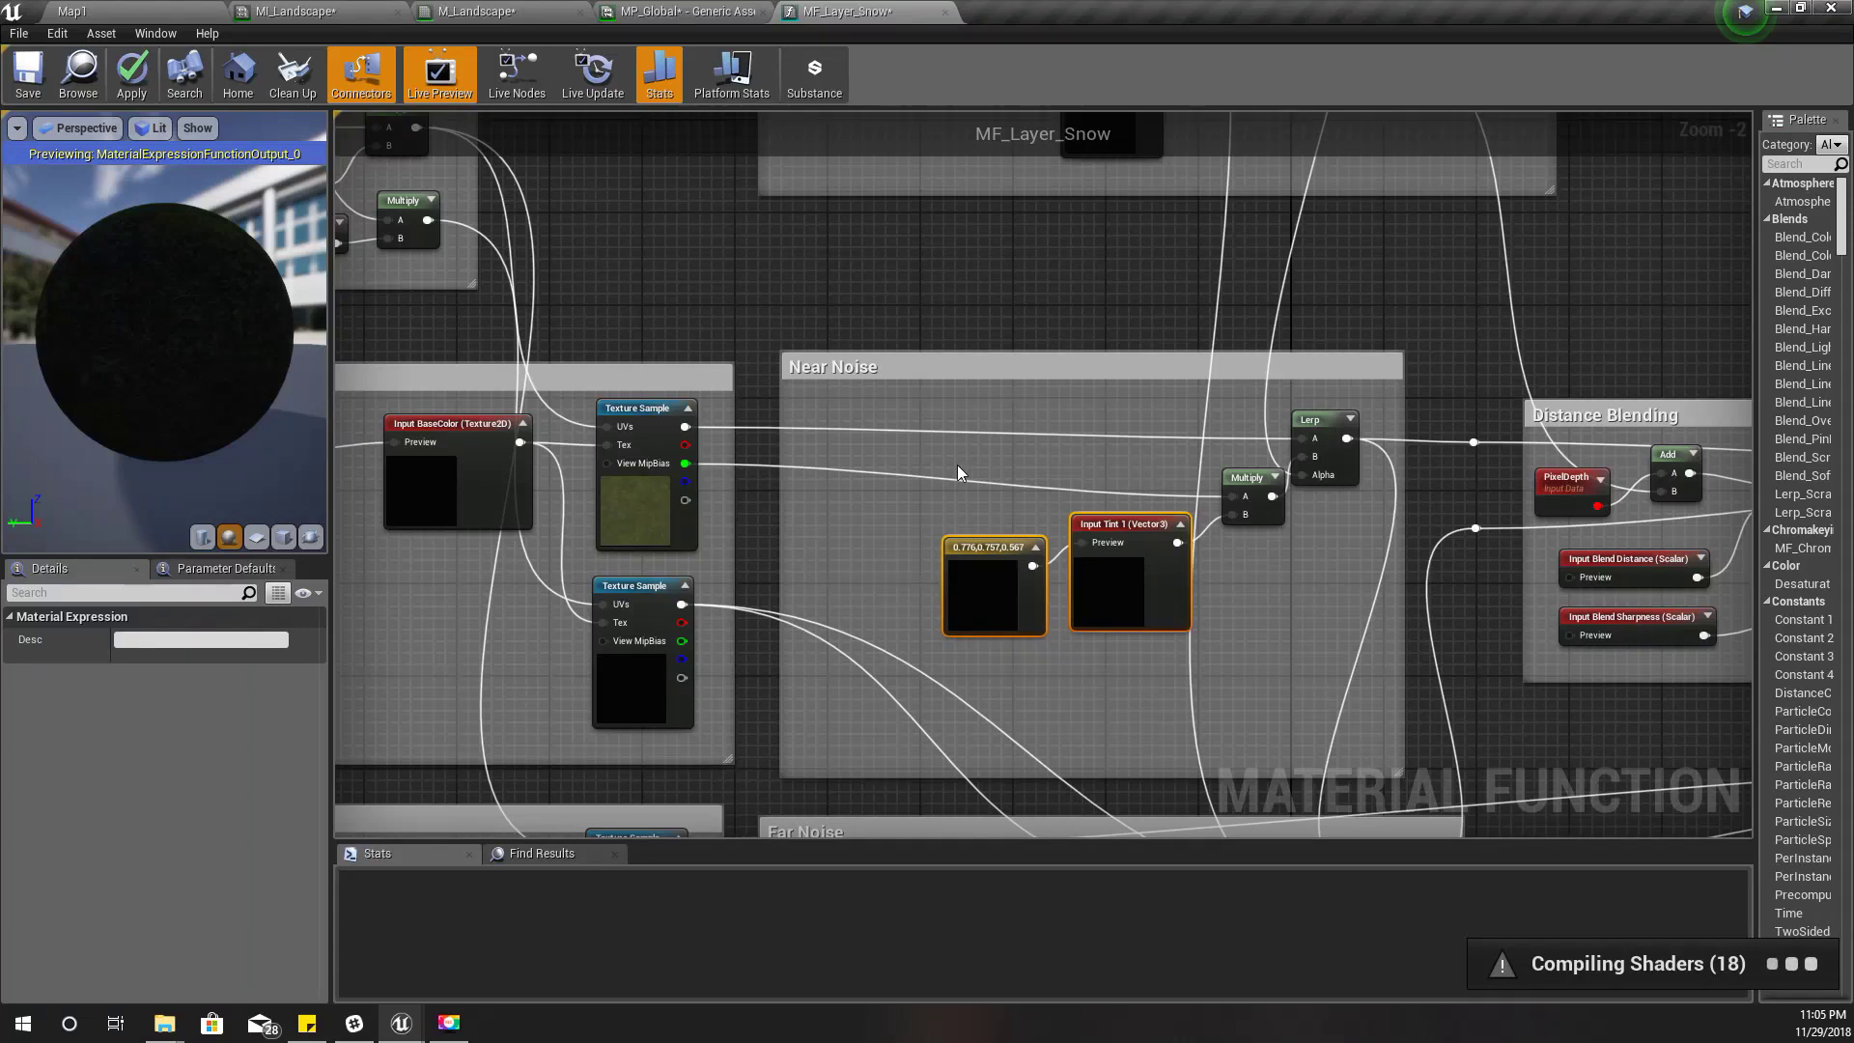
Step: Shift the color constant, Input Tint 1, Multiply and Lerp nodes of the Near Noise group closer to the Texture Samples
{"action": "left_click_drag", "start_coordinate": [1155, 541], "coordinate": [1109, 530]}
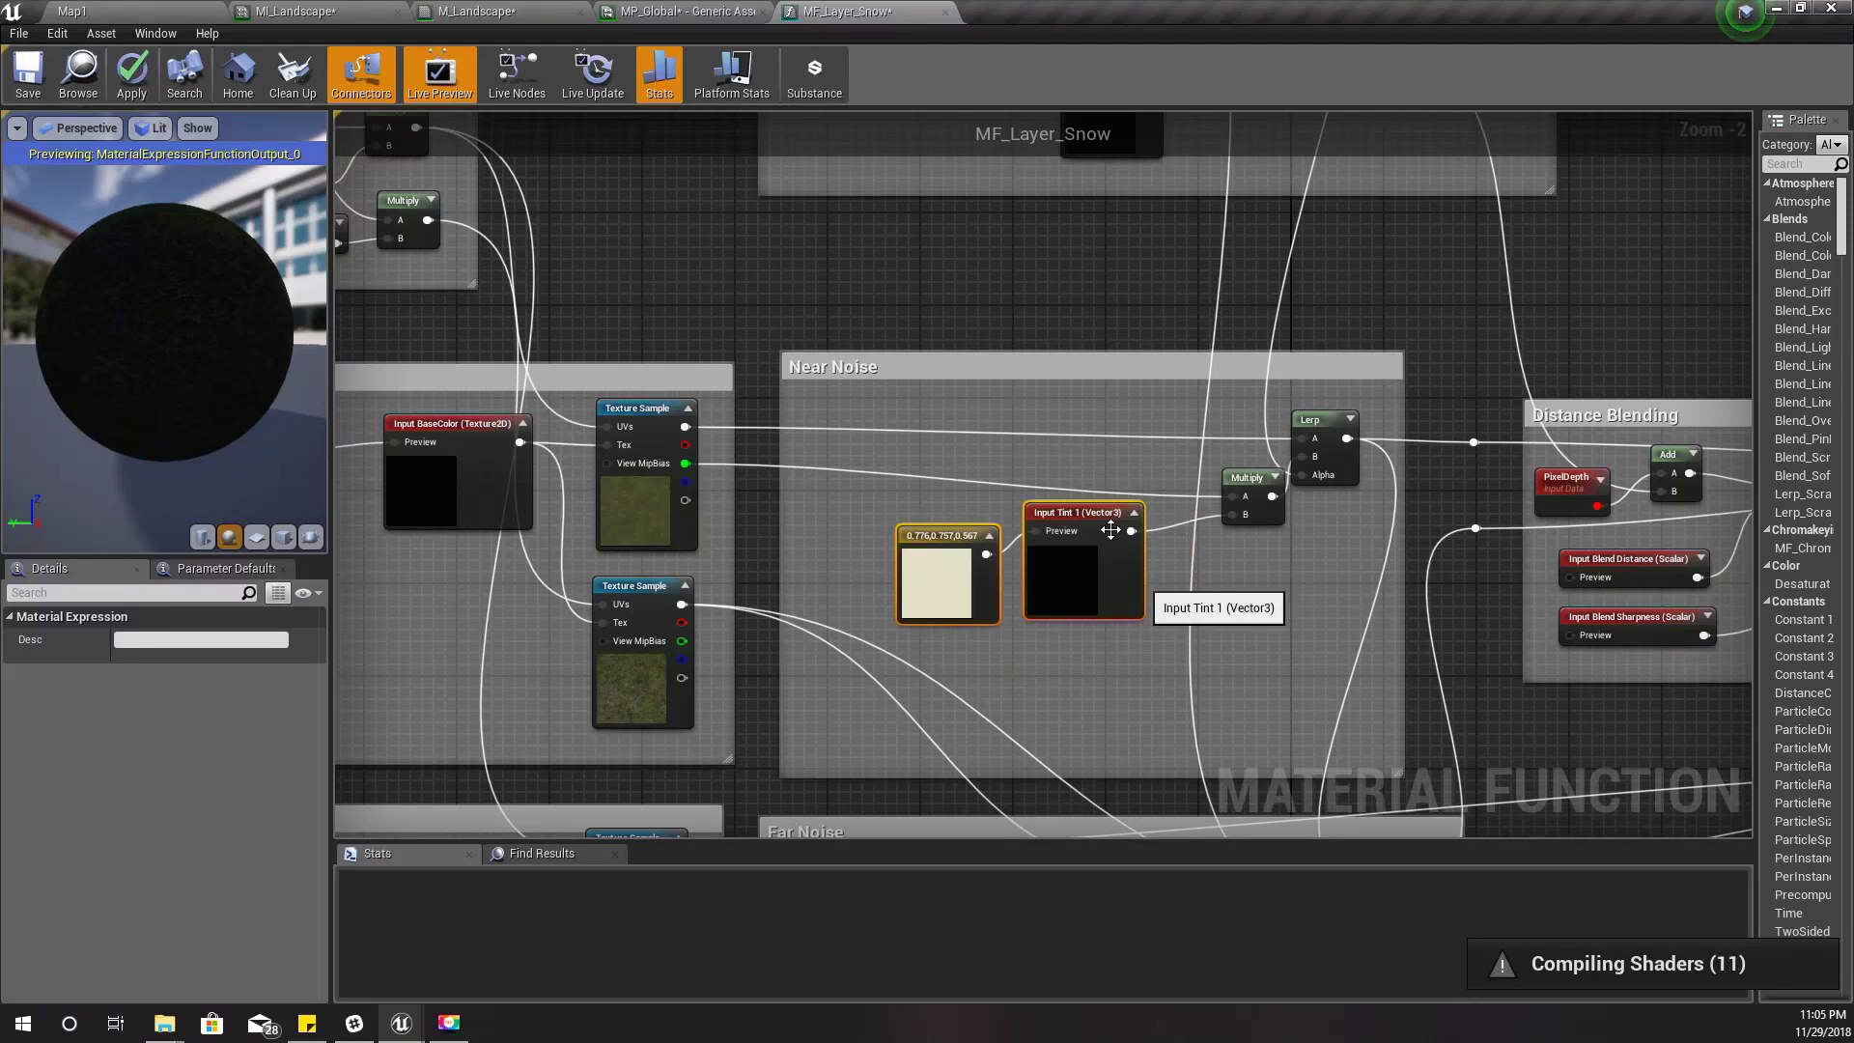
{"action": "left_click", "coordinate": [867, 390]}
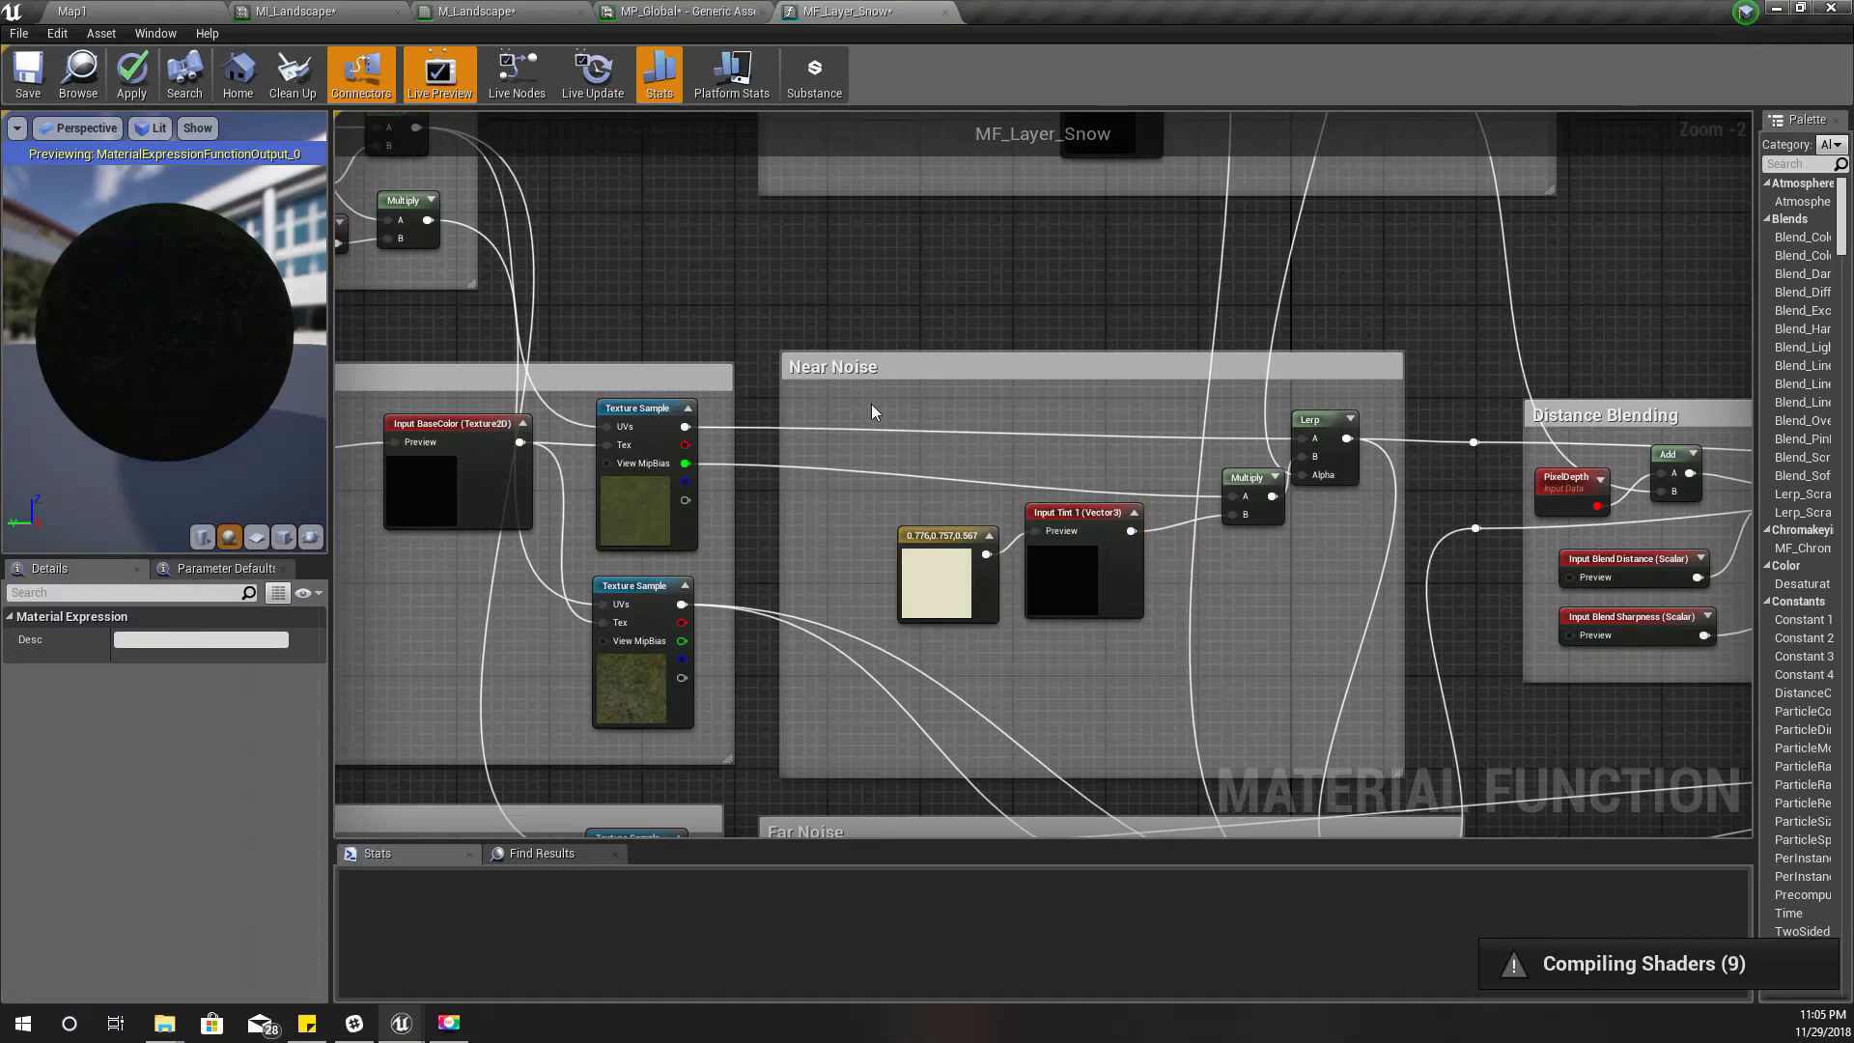
{"action": "left_click_drag", "start_coordinate": [871, 403], "coordinate": [1352, 599]}
{"action": "left_click_drag", "start_coordinate": [1331, 417], "coordinate": [1226, 402]}
{"action": "scroll", "coordinate": [1232, 553], "scroll_direction": "up", "scroll_amount": 2}
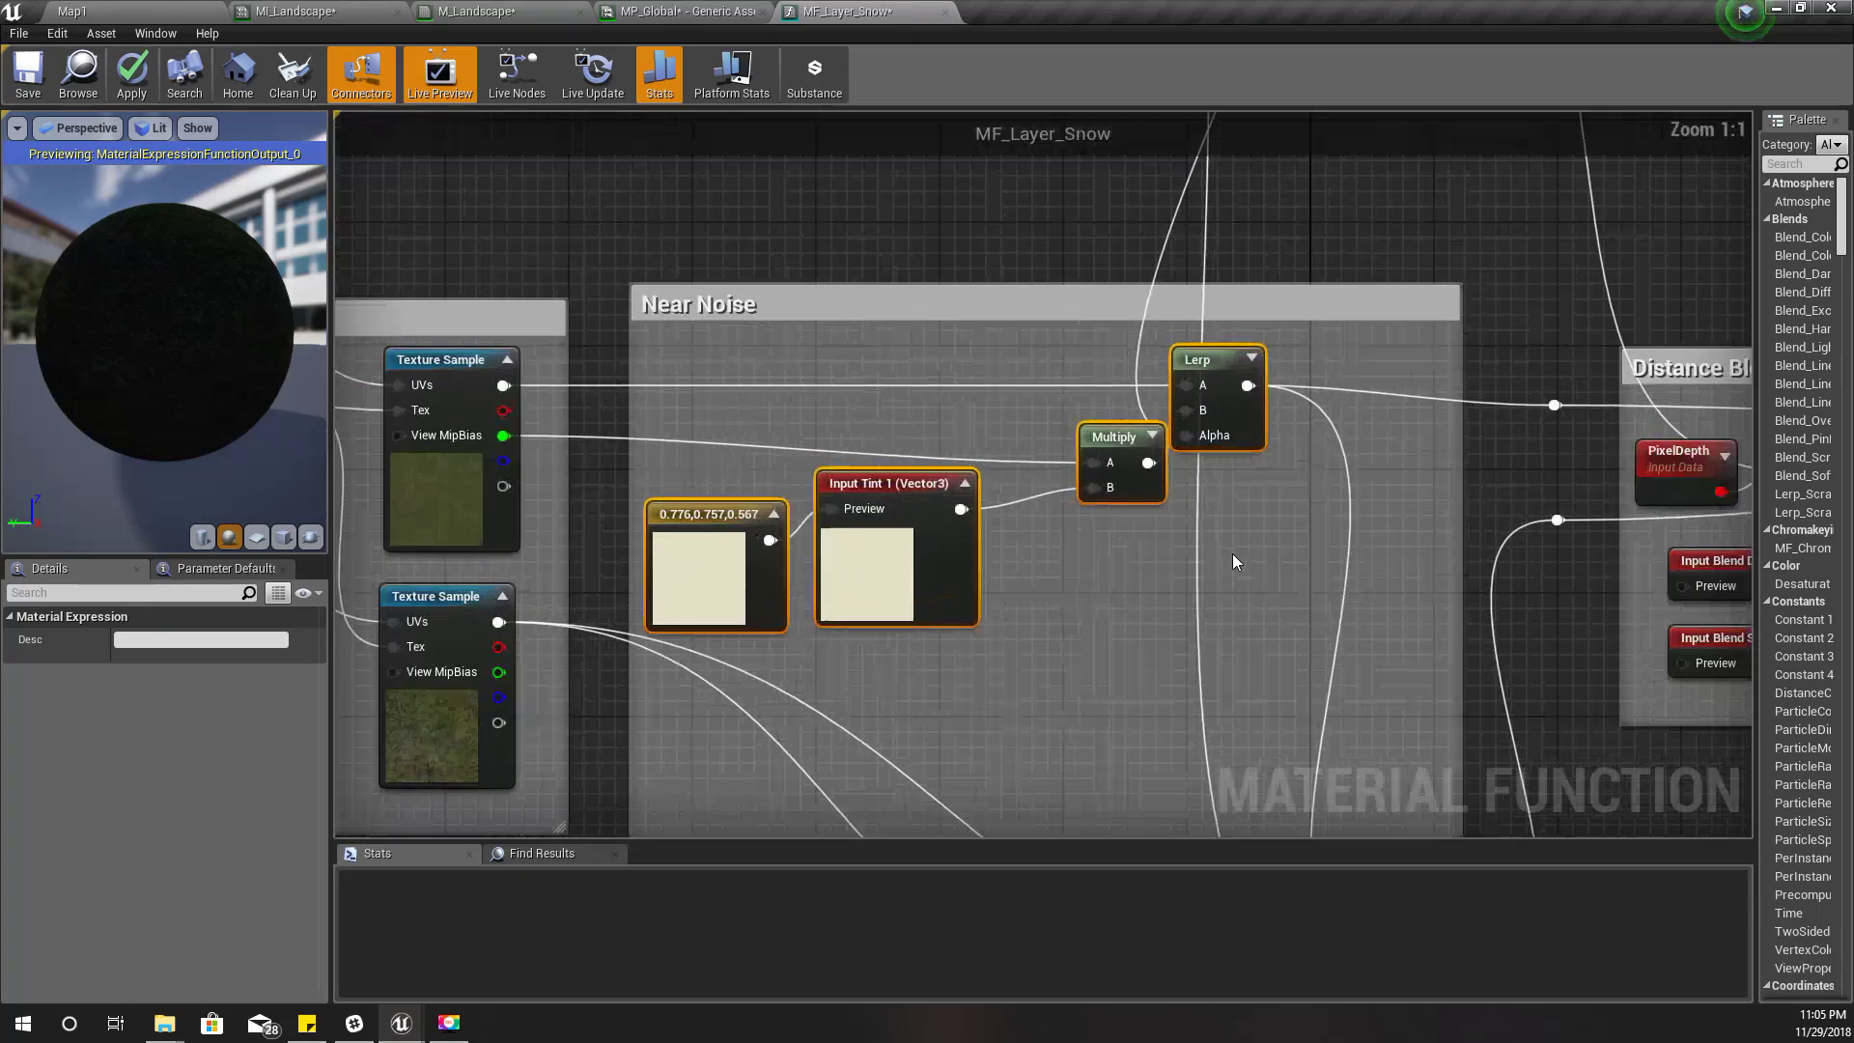
{"action": "left_click", "coordinate": [1125, 633]}
Step: Examine the MF_Layer_Snow graph, comparing the Near Noise group with the surrounding input, noise weight and distance blending groups
{"action": "right_click_drag", "start_coordinate": [1125, 633], "coordinate": [1015, 535]}
{"action": "scroll", "coordinate": [1409, 589], "scroll_direction": "down", "scroll_amount": 3}
{"action": "scroll", "coordinate": [1409, 591], "scroll_direction": "down", "scroll_amount": 3}
{"action": "scroll", "coordinate": [951, 522], "scroll_direction": "up", "scroll_amount": 3}
{"action": "scroll", "coordinate": [987, 546], "scroll_direction": "down", "scroll_amount": 2}
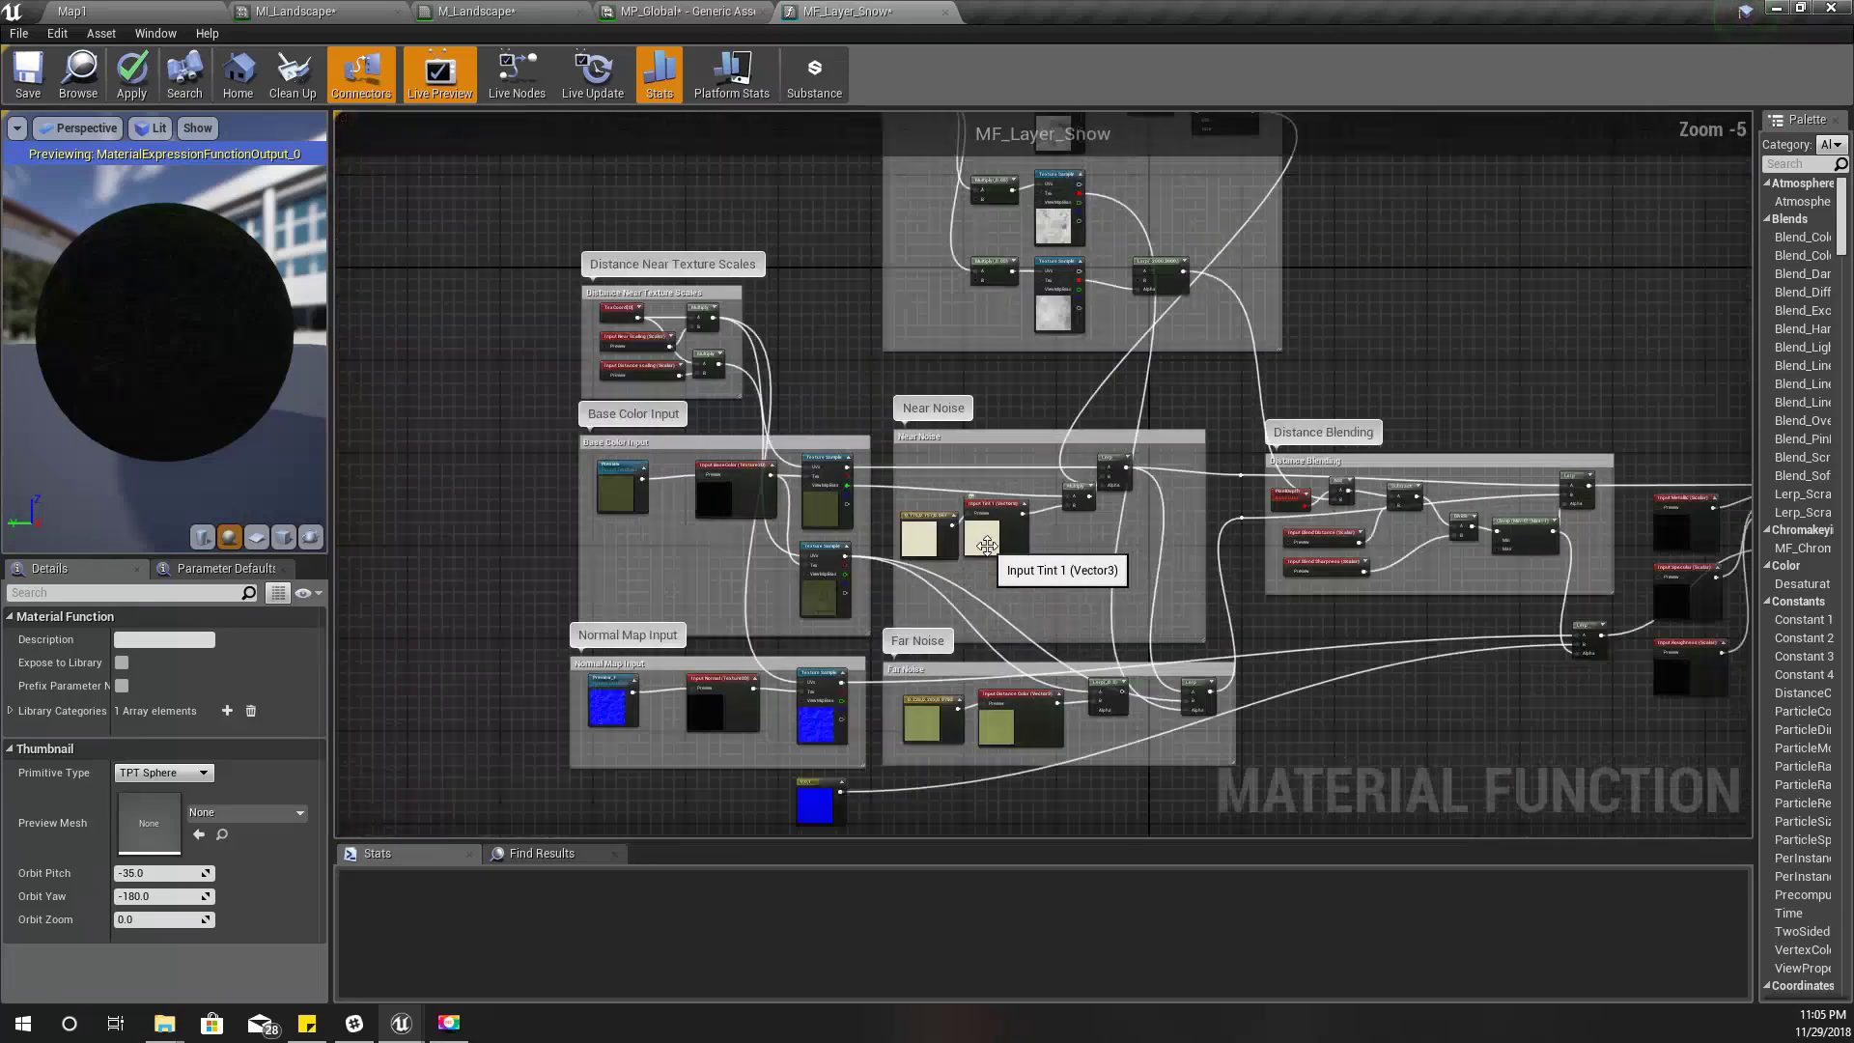
{"action": "scroll", "coordinate": [1088, 544], "scroll_direction": "up", "scroll_amount": 1}
{"action": "scroll", "coordinate": [1089, 546], "scroll_direction": "up", "scroll_amount": 1}
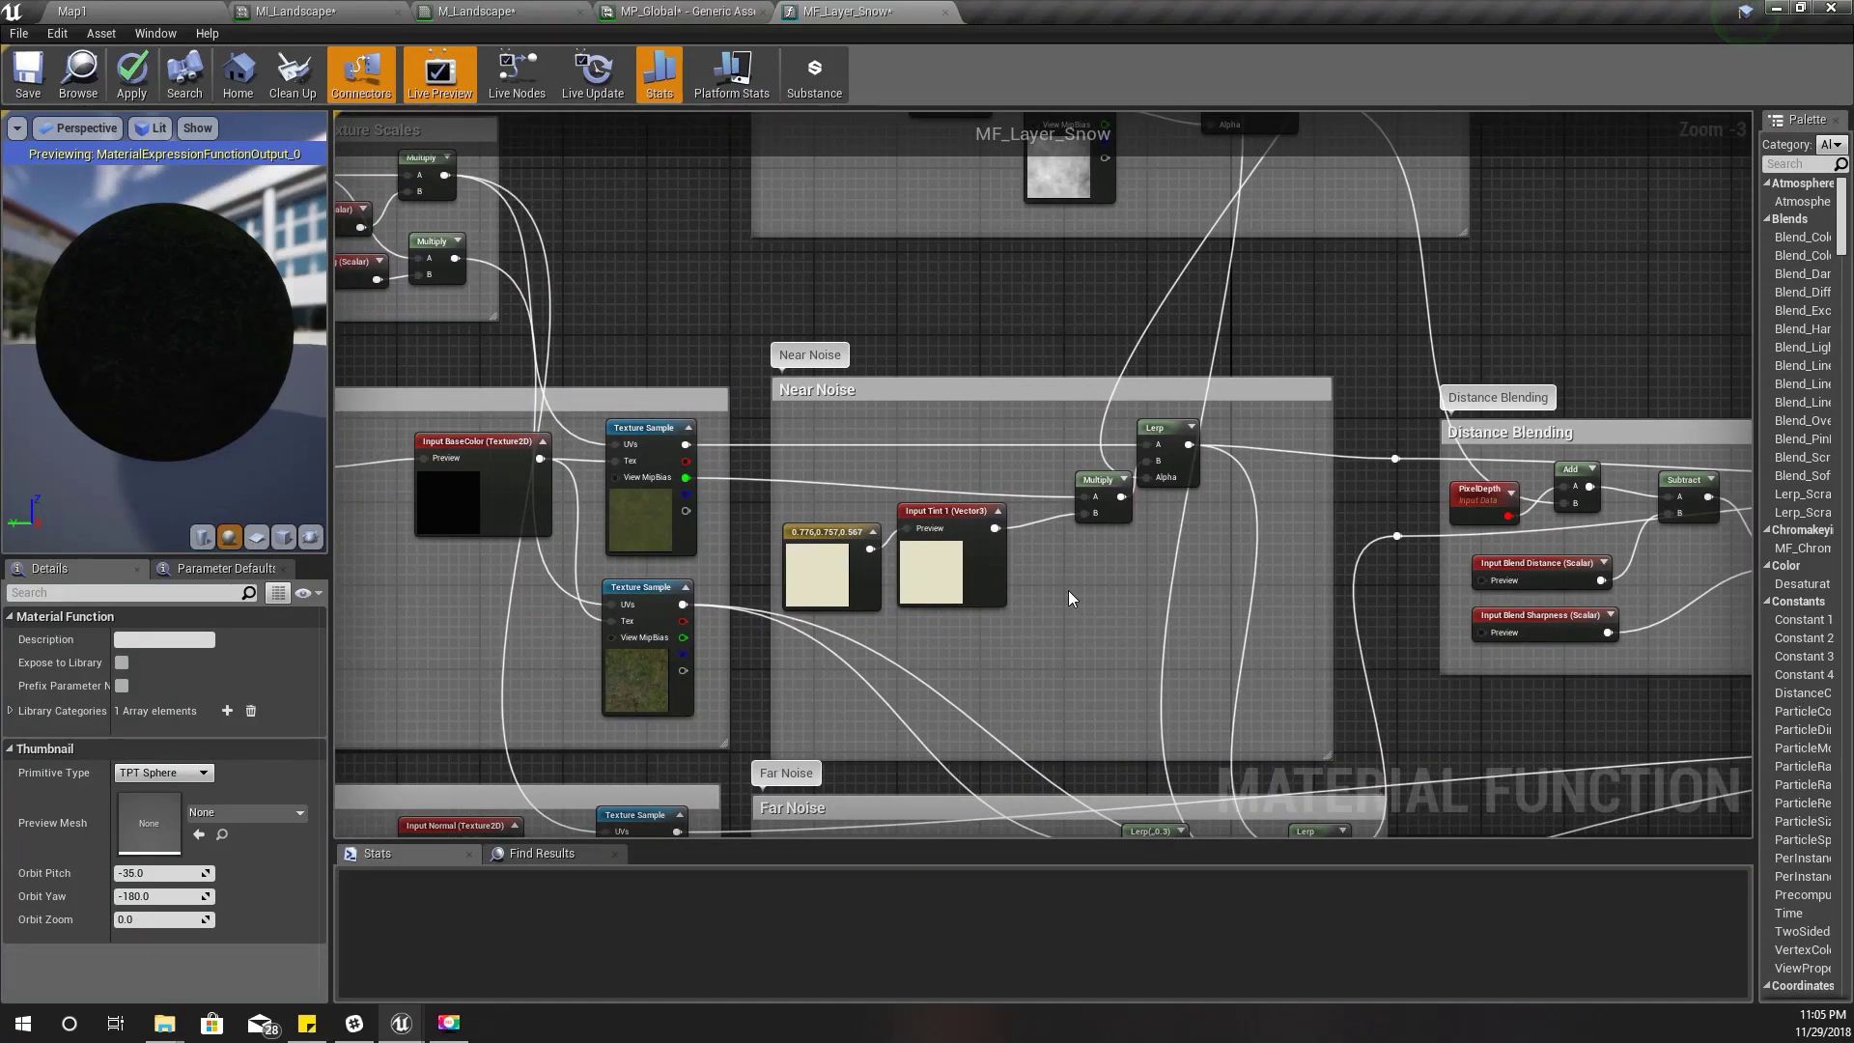
{"action": "scroll", "coordinate": [1068, 589], "scroll_direction": "down", "scroll_amount": 2}
{"action": "scroll", "coordinate": [1066, 587], "scroll_direction": "up", "scroll_amount": 1}
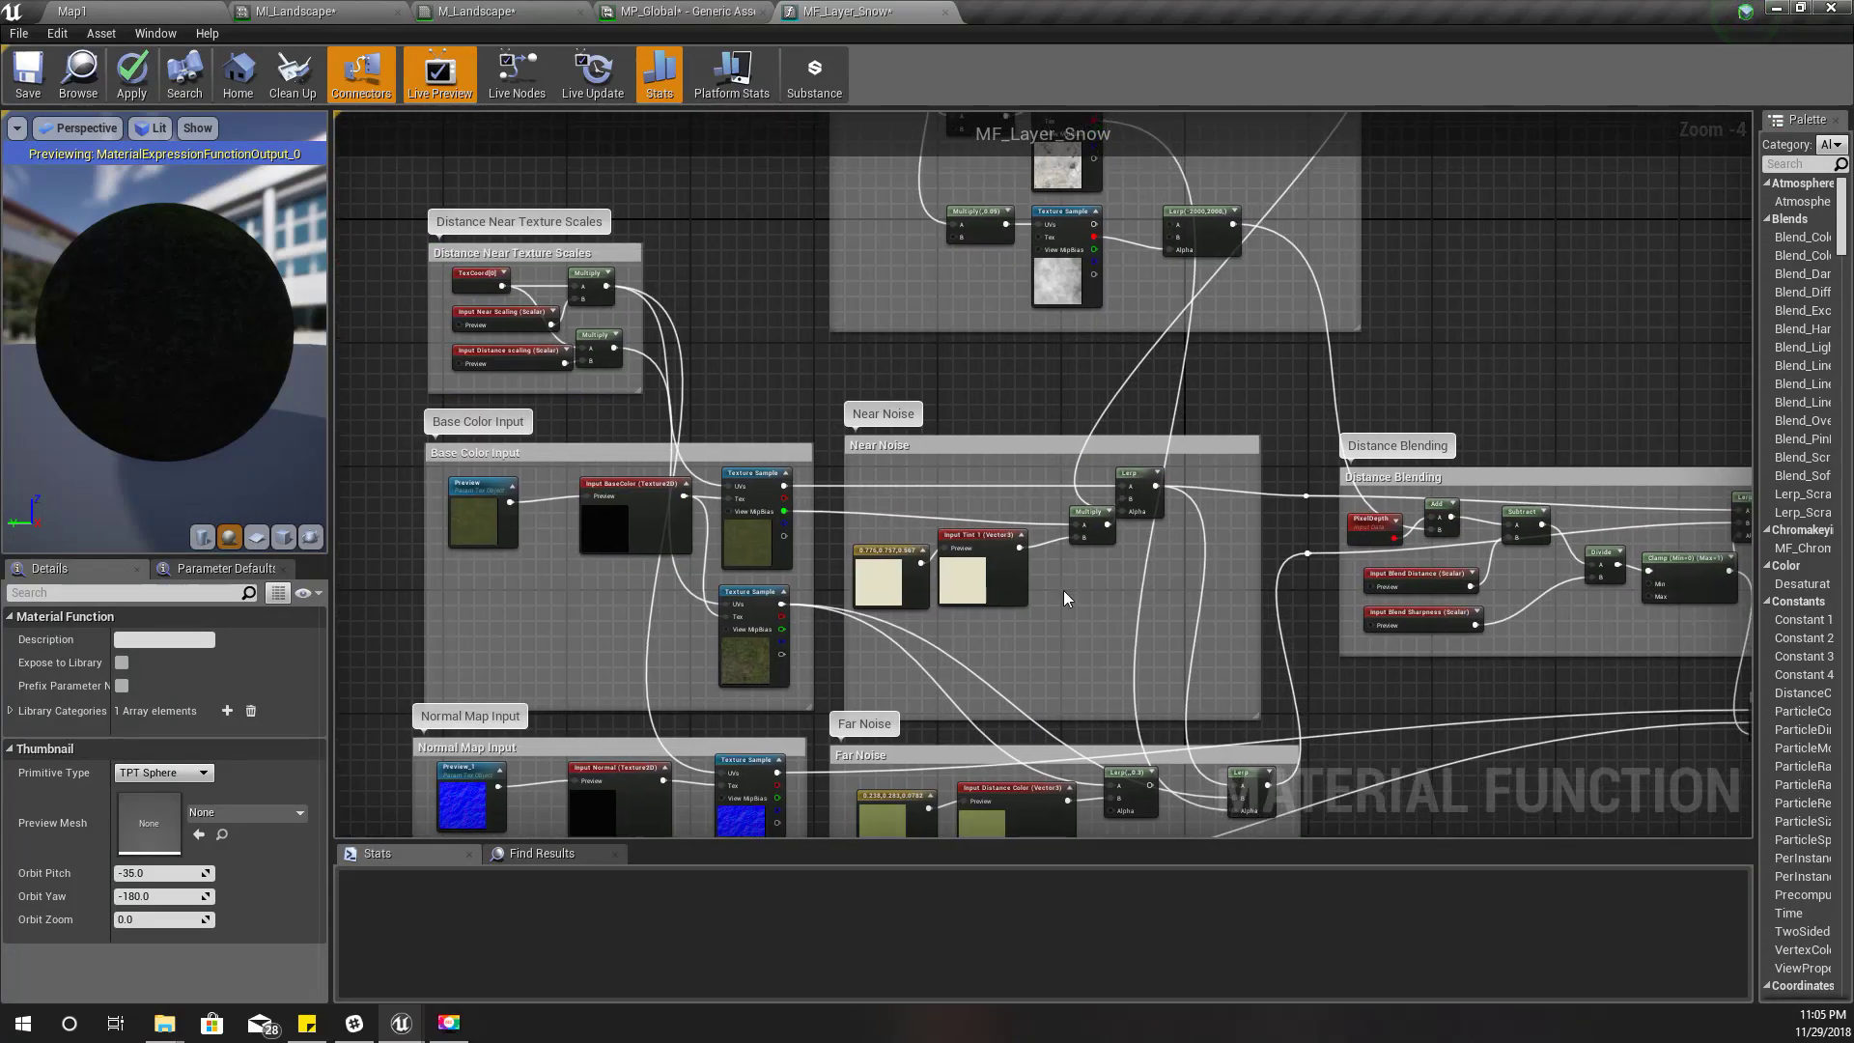
{"action": "scroll", "coordinate": [1063, 589], "scroll_direction": "up", "scroll_amount": 1}
{"action": "scroll", "coordinate": [1062, 594], "scroll_direction": "up", "scroll_amount": 1}
{"action": "scroll", "coordinate": [1068, 597], "scroll_direction": "up", "scroll_amount": 1}
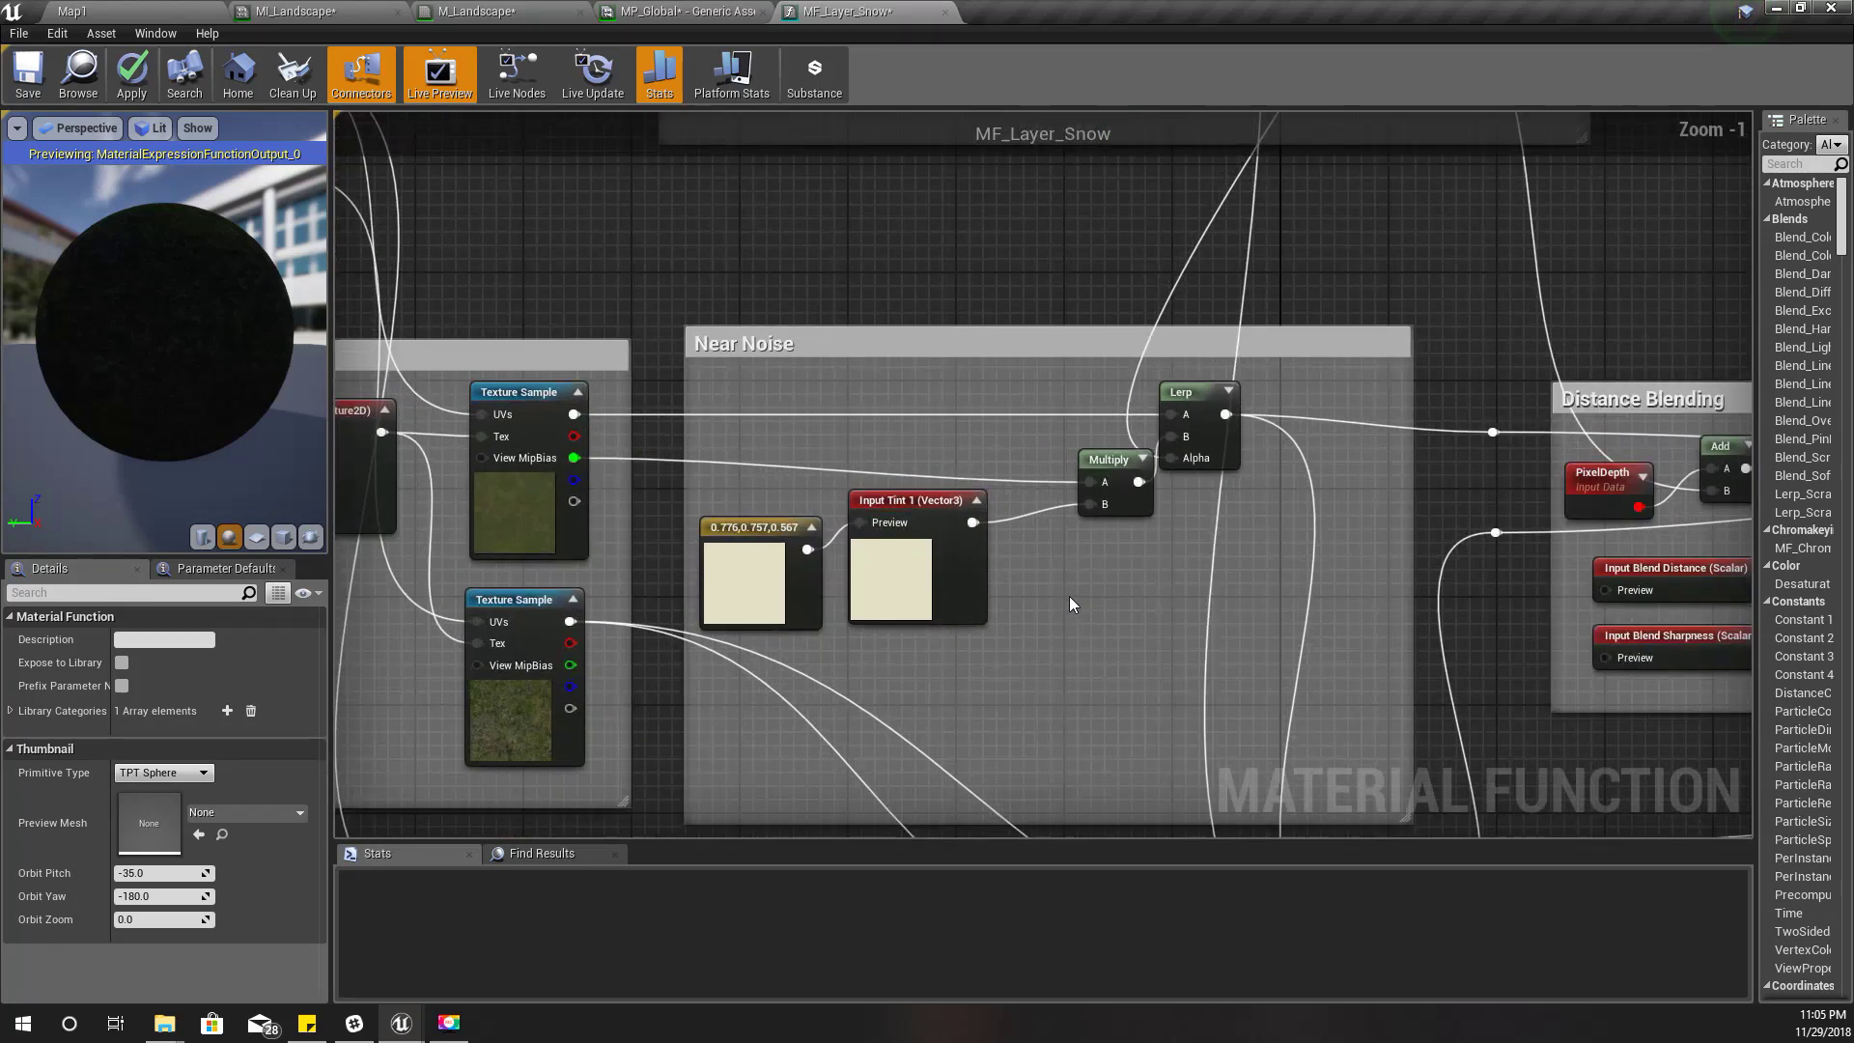
{"action": "scroll", "coordinate": [1033, 593], "scroll_direction": "down", "scroll_amount": 5}
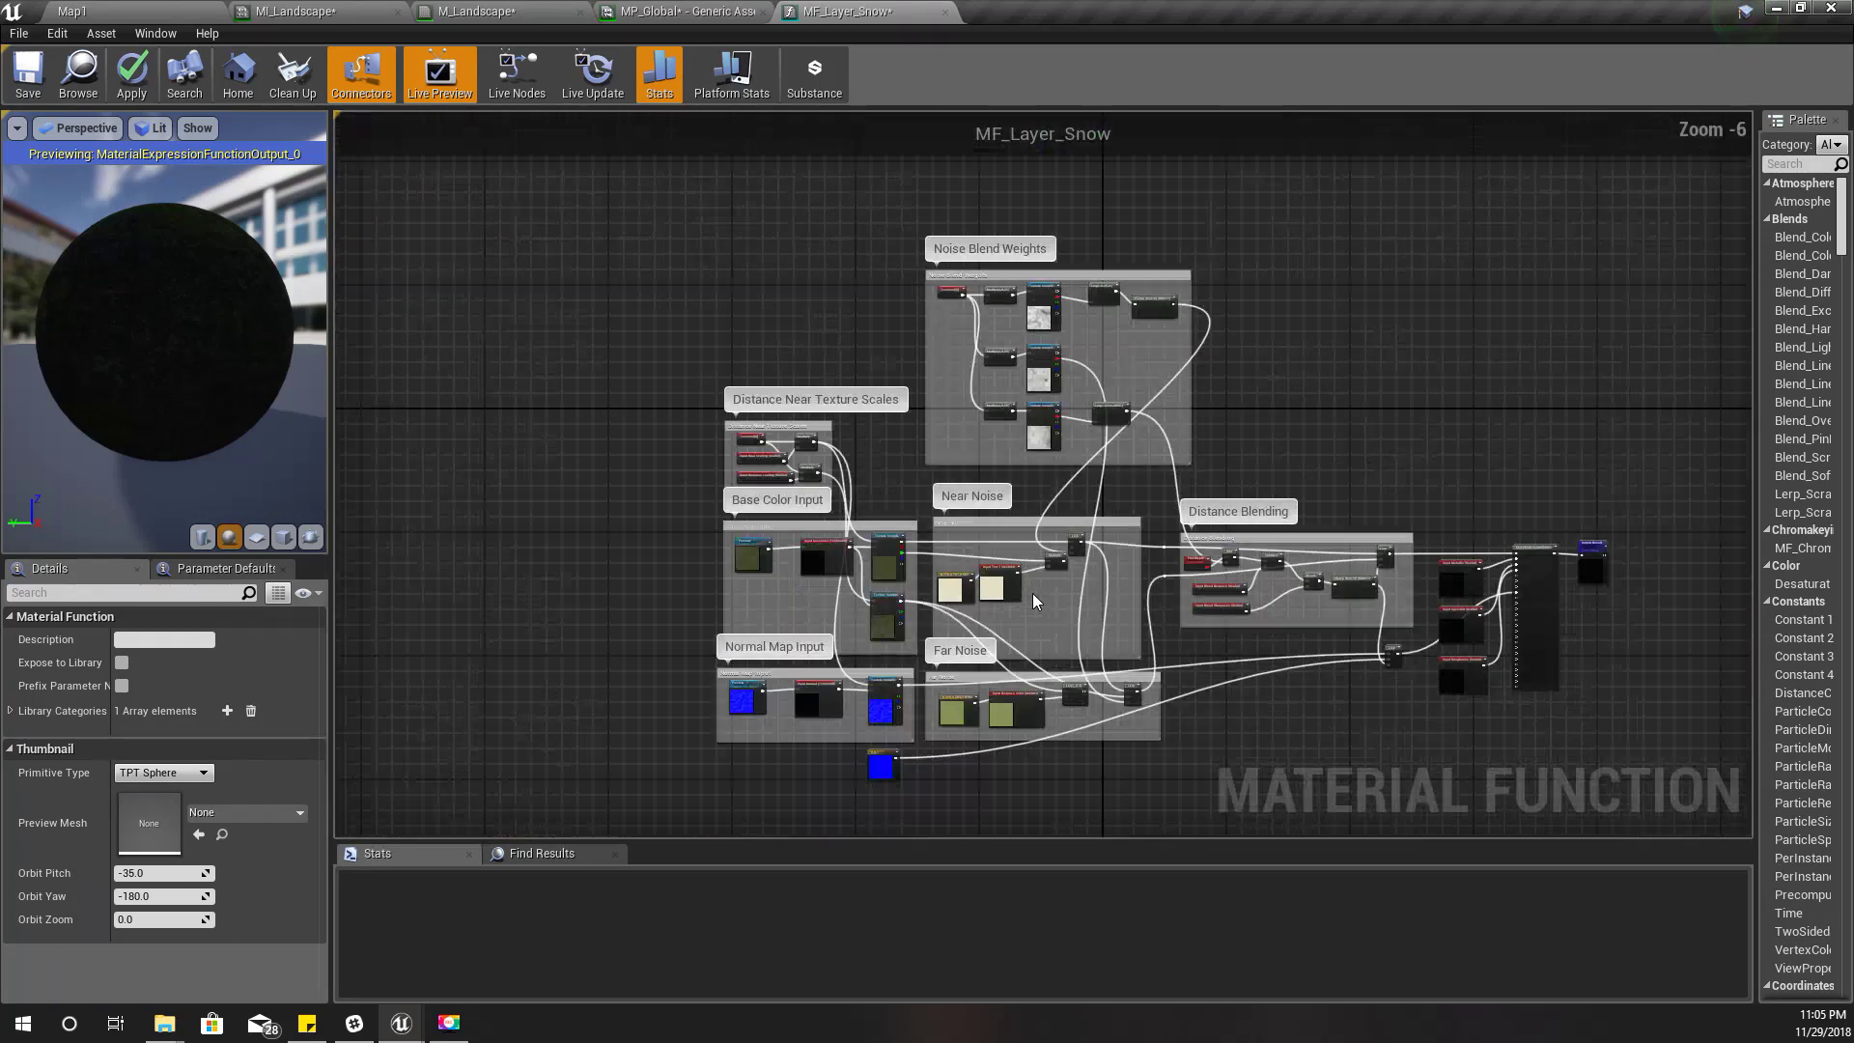
{"action": "mouse_move", "coordinate": [1035, 589]}
{"action": "right_mouse_down"}
{"action": "mouse_move", "coordinate": [963, 559]}
{"action": "mouse_move", "coordinate": [1014, 579]}
{"action": "right_mouse_up"}
{"action": "scroll", "coordinate": [963, 559], "scroll_direction": "up", "scroll_amount": 1}
{"action": "scroll", "coordinate": [963, 559], "scroll_direction": "up", "scroll_amount": 3}
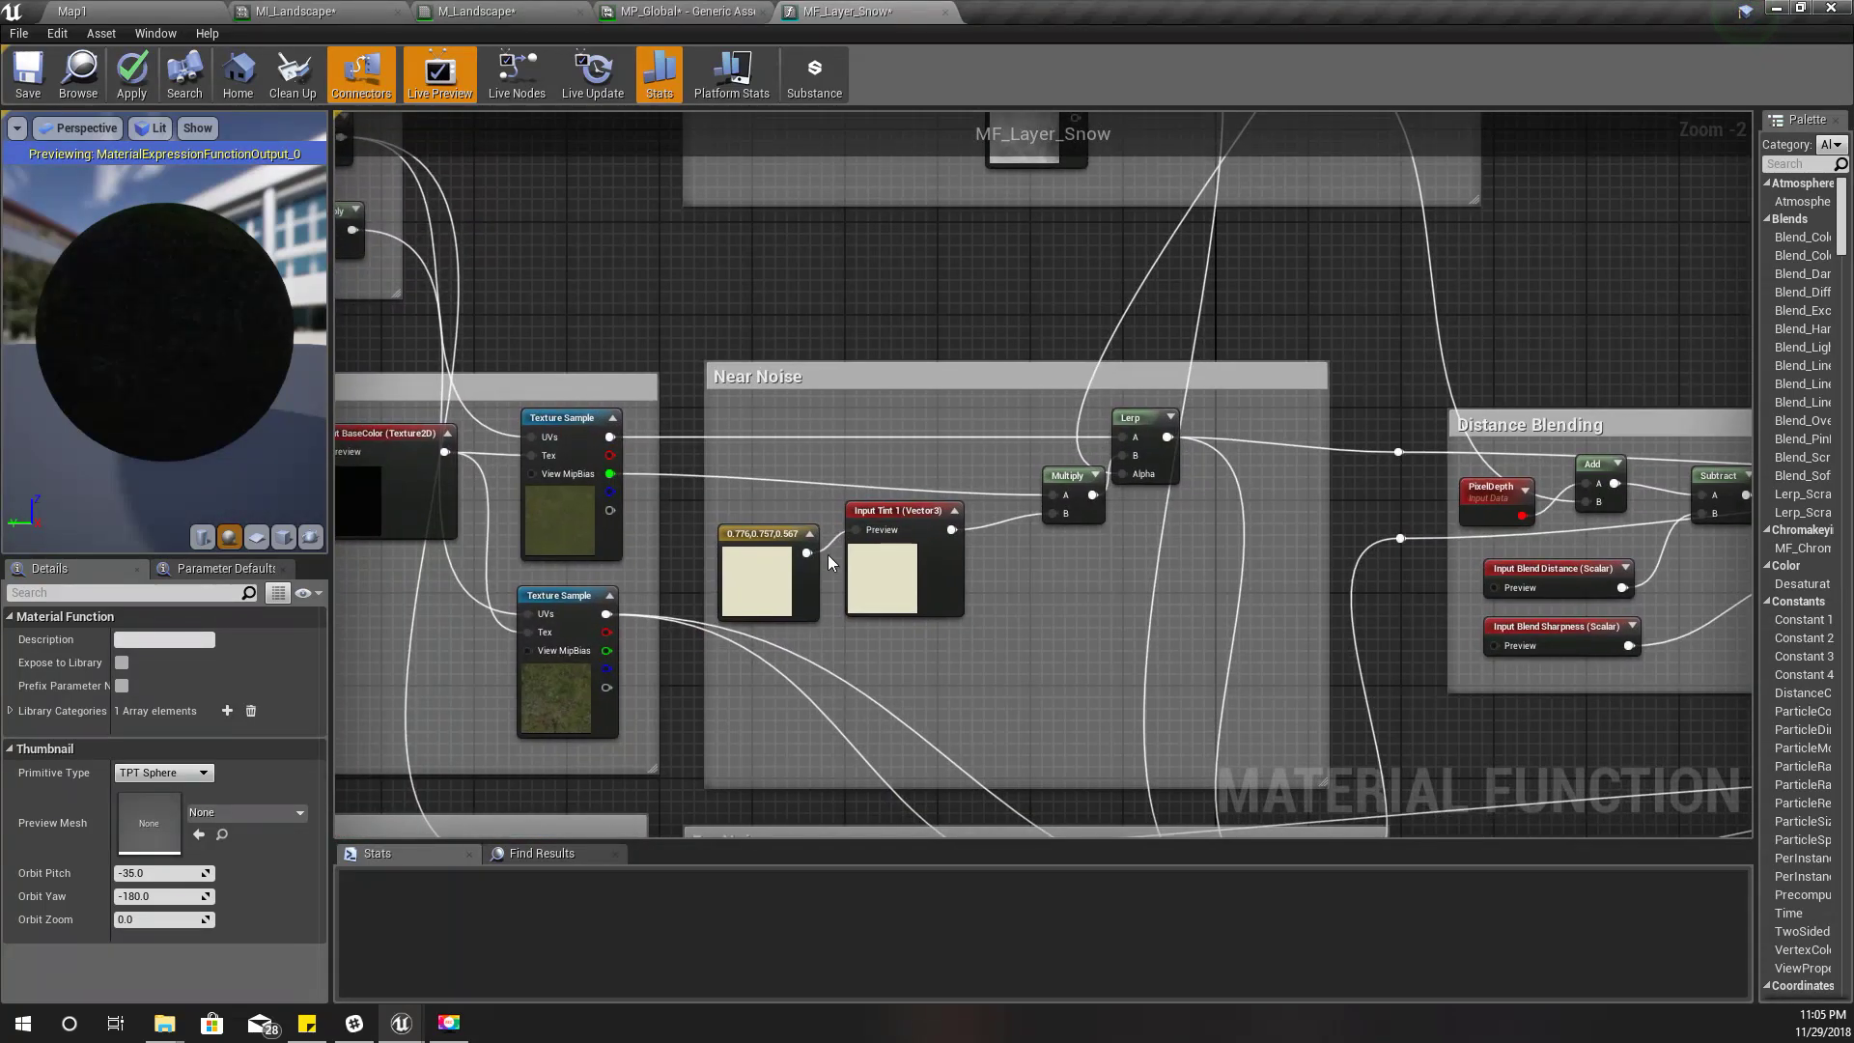
Step: Line up the tint color constant with Input Tint 1 and space out the Multiply and Lerp nodes in Near Noise
{"action": "left_click", "coordinate": [757, 526]}
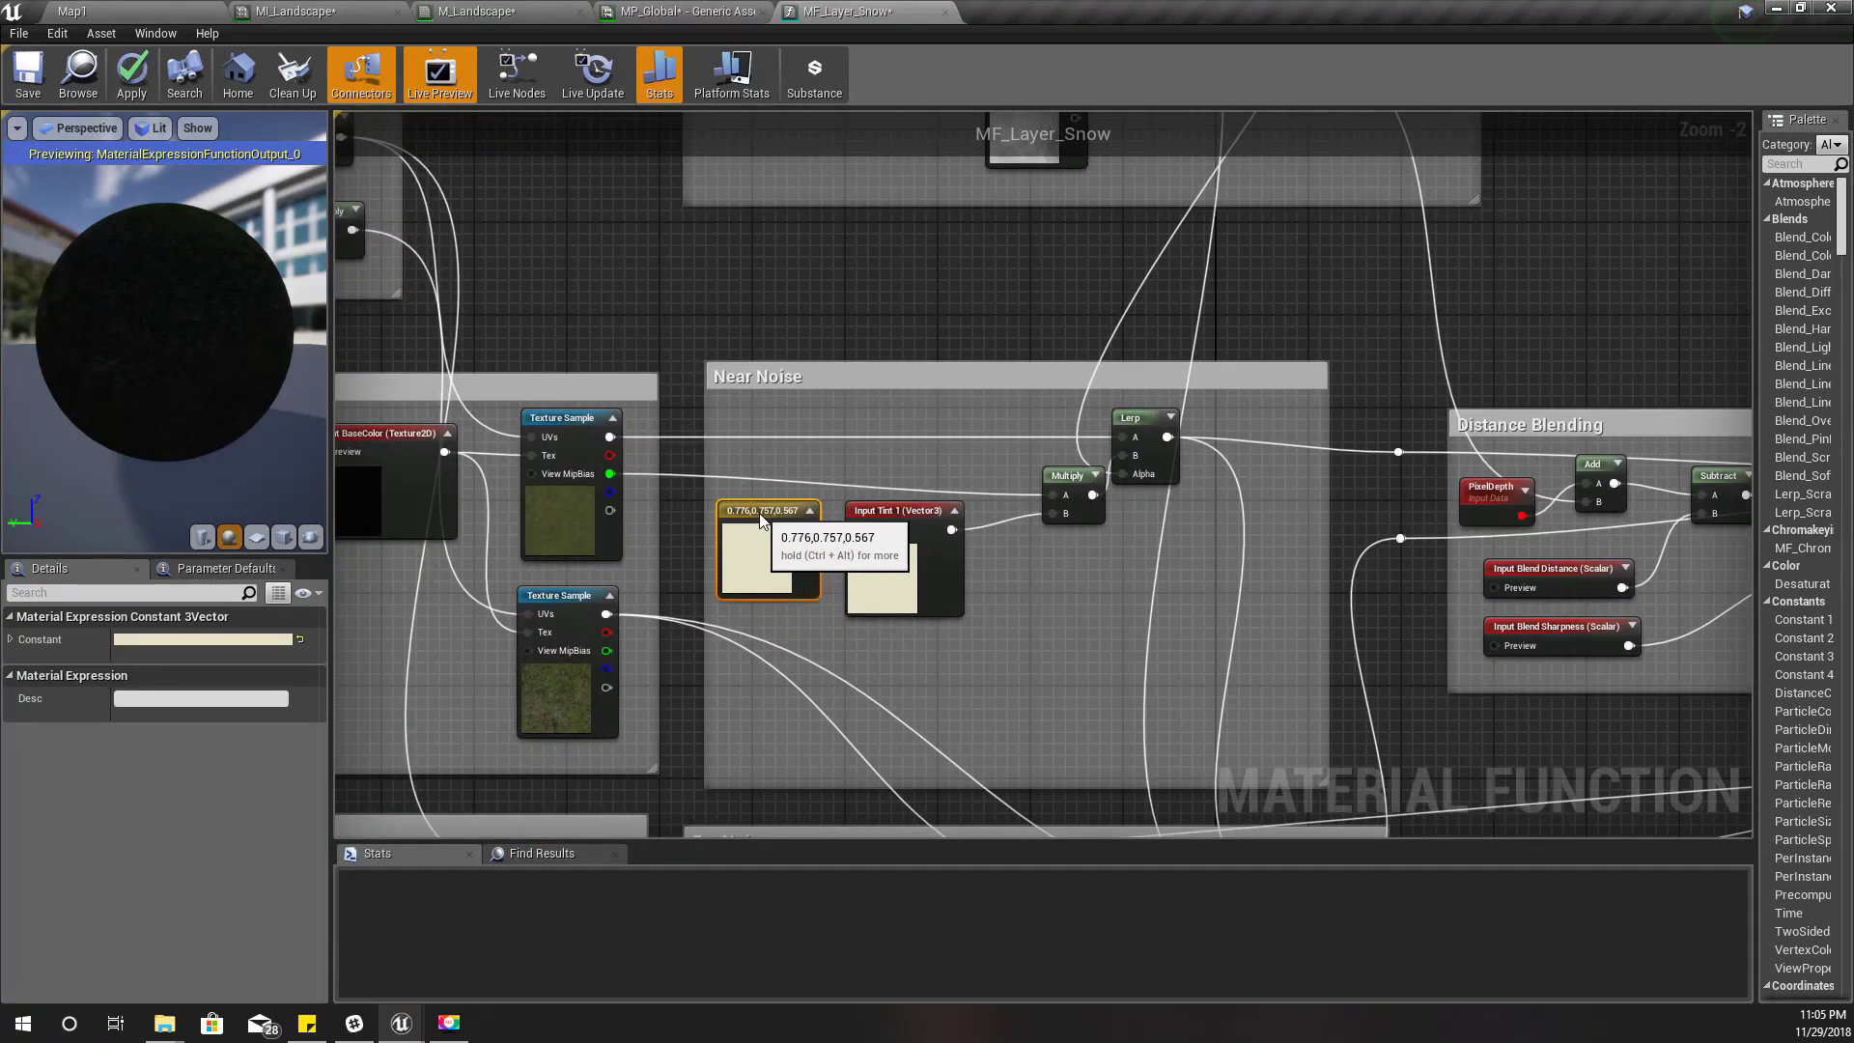
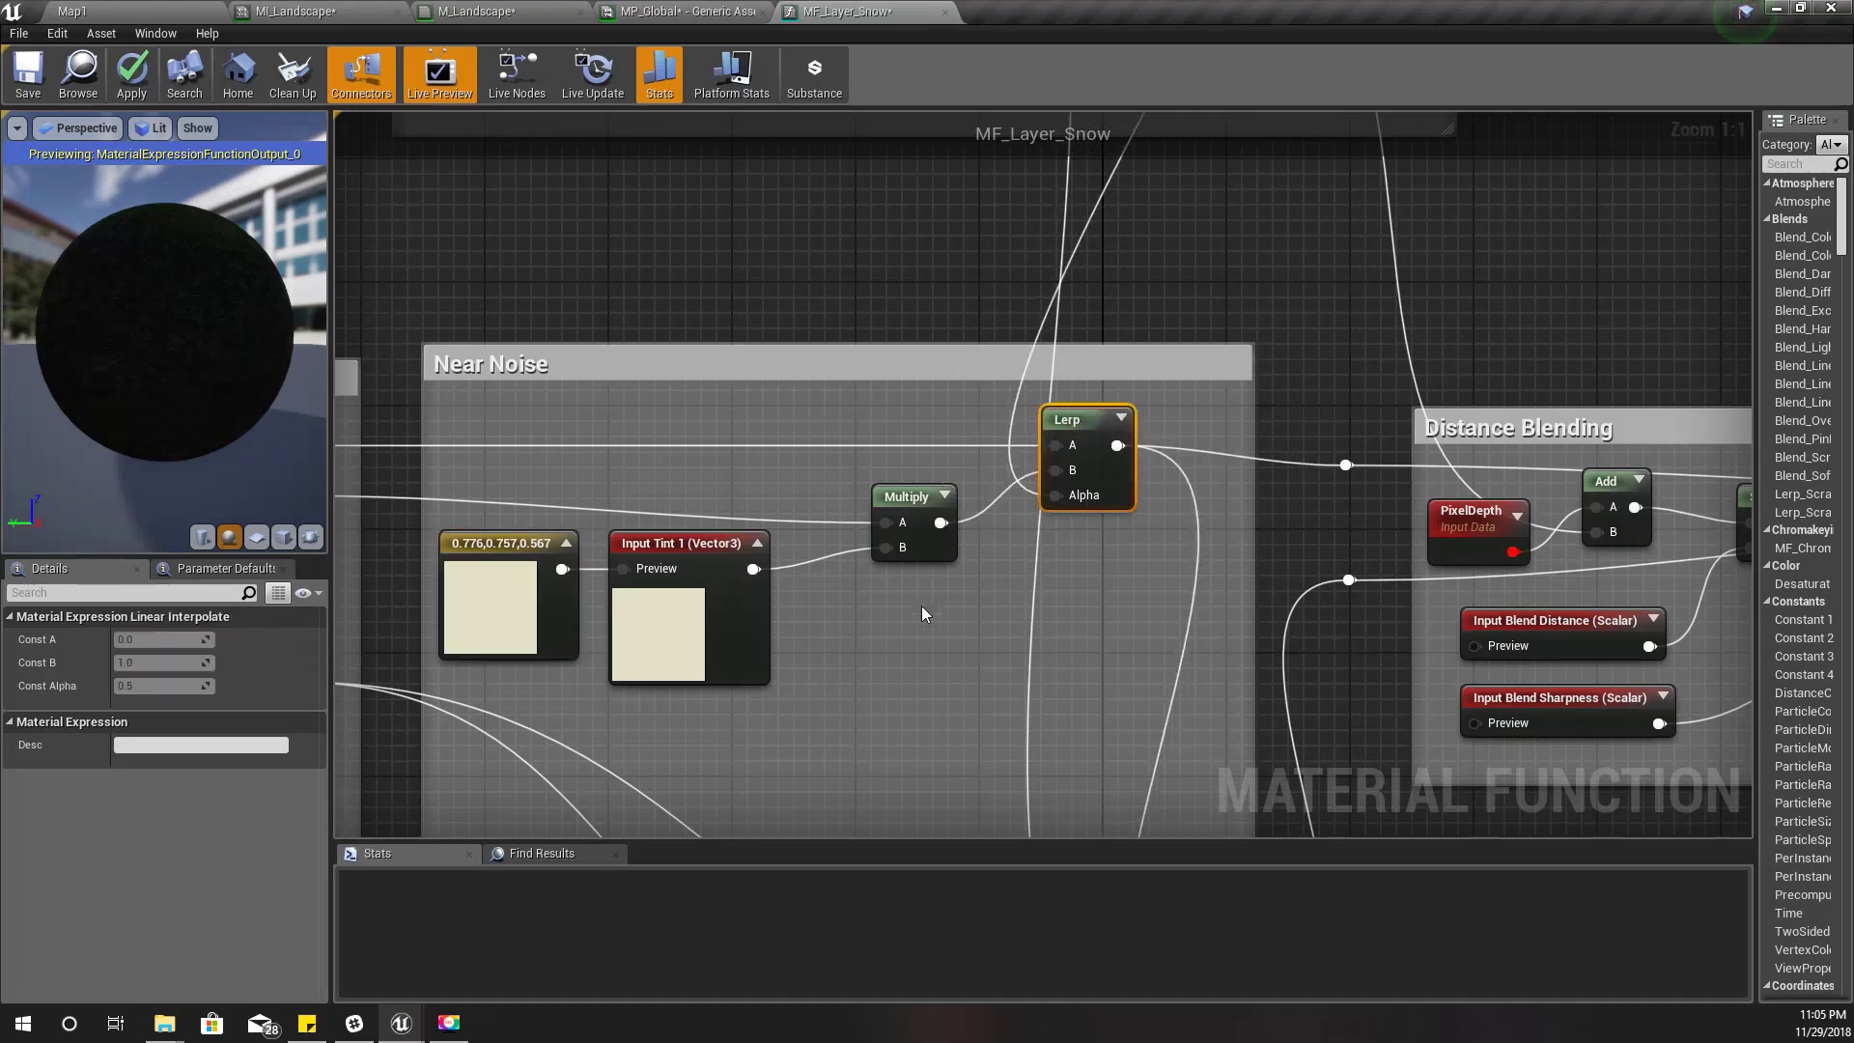
{"action": "right_click_drag", "start_coordinate": [995, 655], "coordinate": [927, 632]}
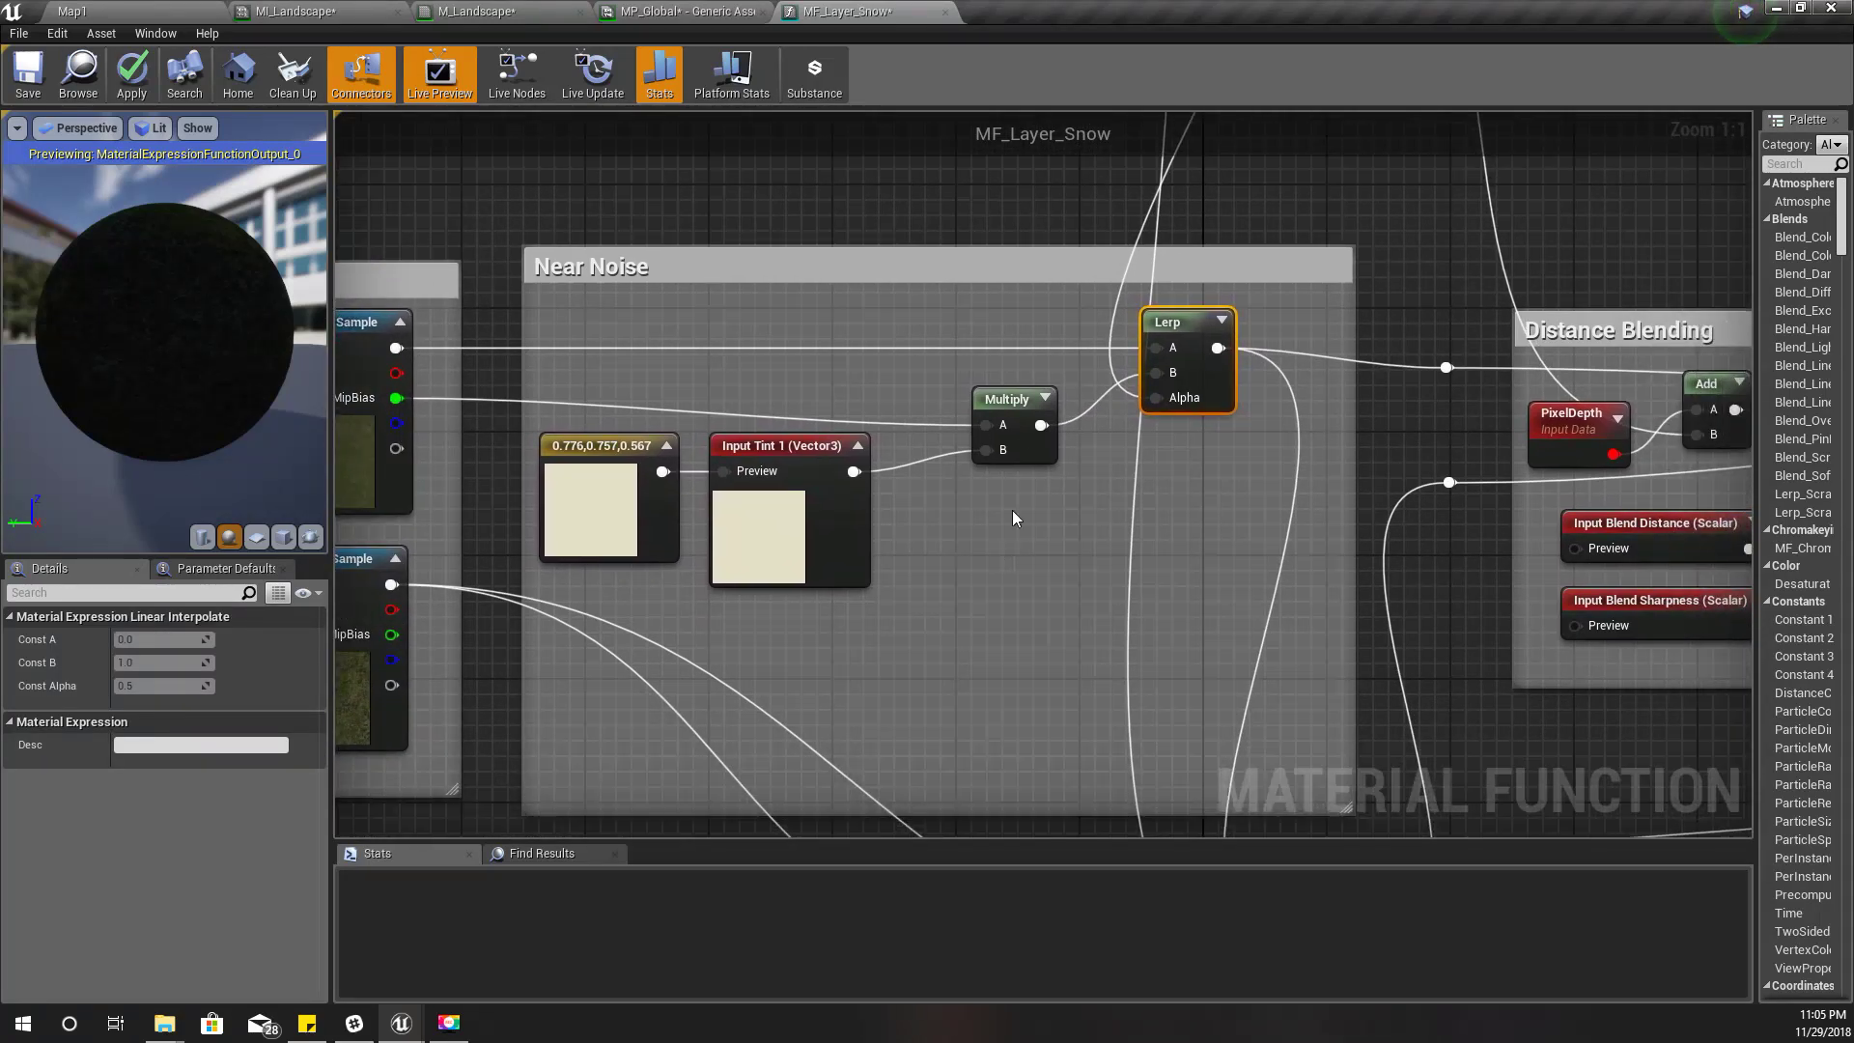
{"action": "left_click_drag", "start_coordinate": [1022, 409], "coordinate": [976, 408]}
{"action": "right_click_drag", "start_coordinate": [975, 577], "coordinate": [872, 557]}
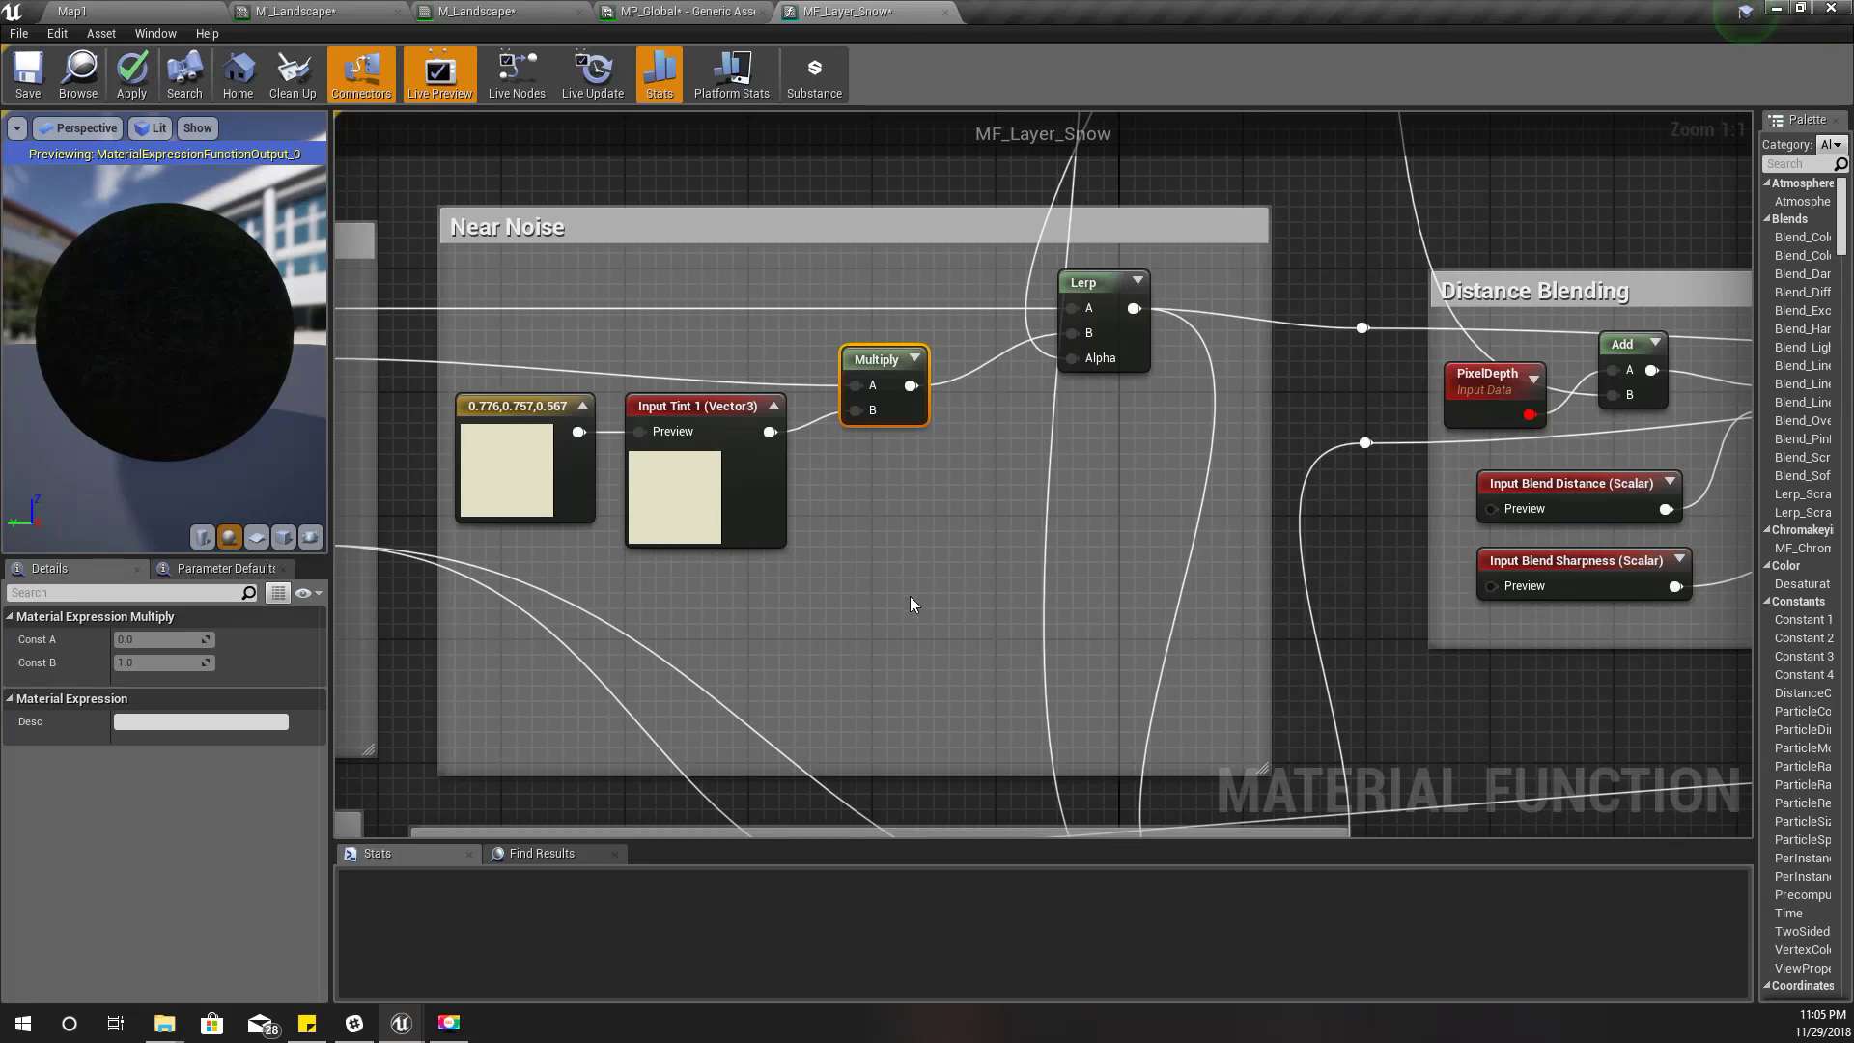
Step: Duplicate the tint color constant and place the copy below the Input Tint 1 node in Near Noise
{"action": "left_click", "coordinate": [487, 464]}
{"action": "key", "text": "ctrl+w"}
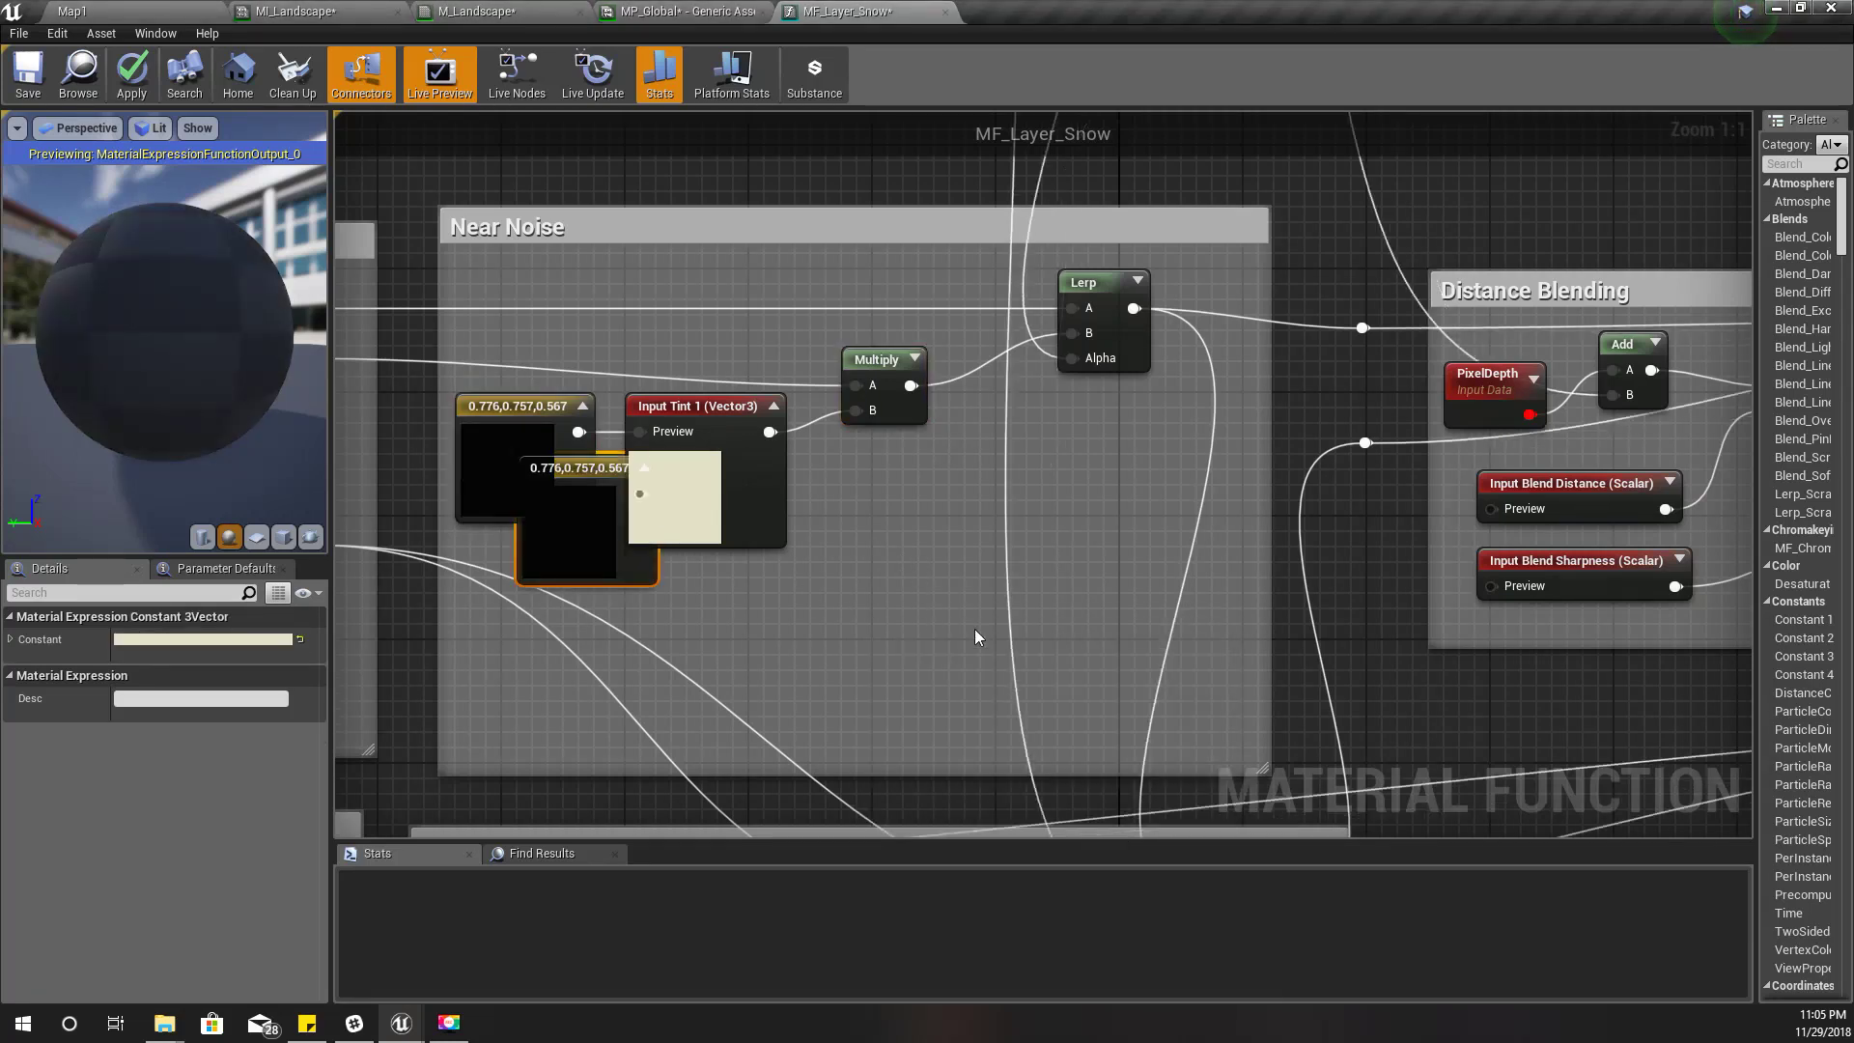
{"action": "left_click_drag", "start_coordinate": [588, 530], "coordinate": [686, 711]}
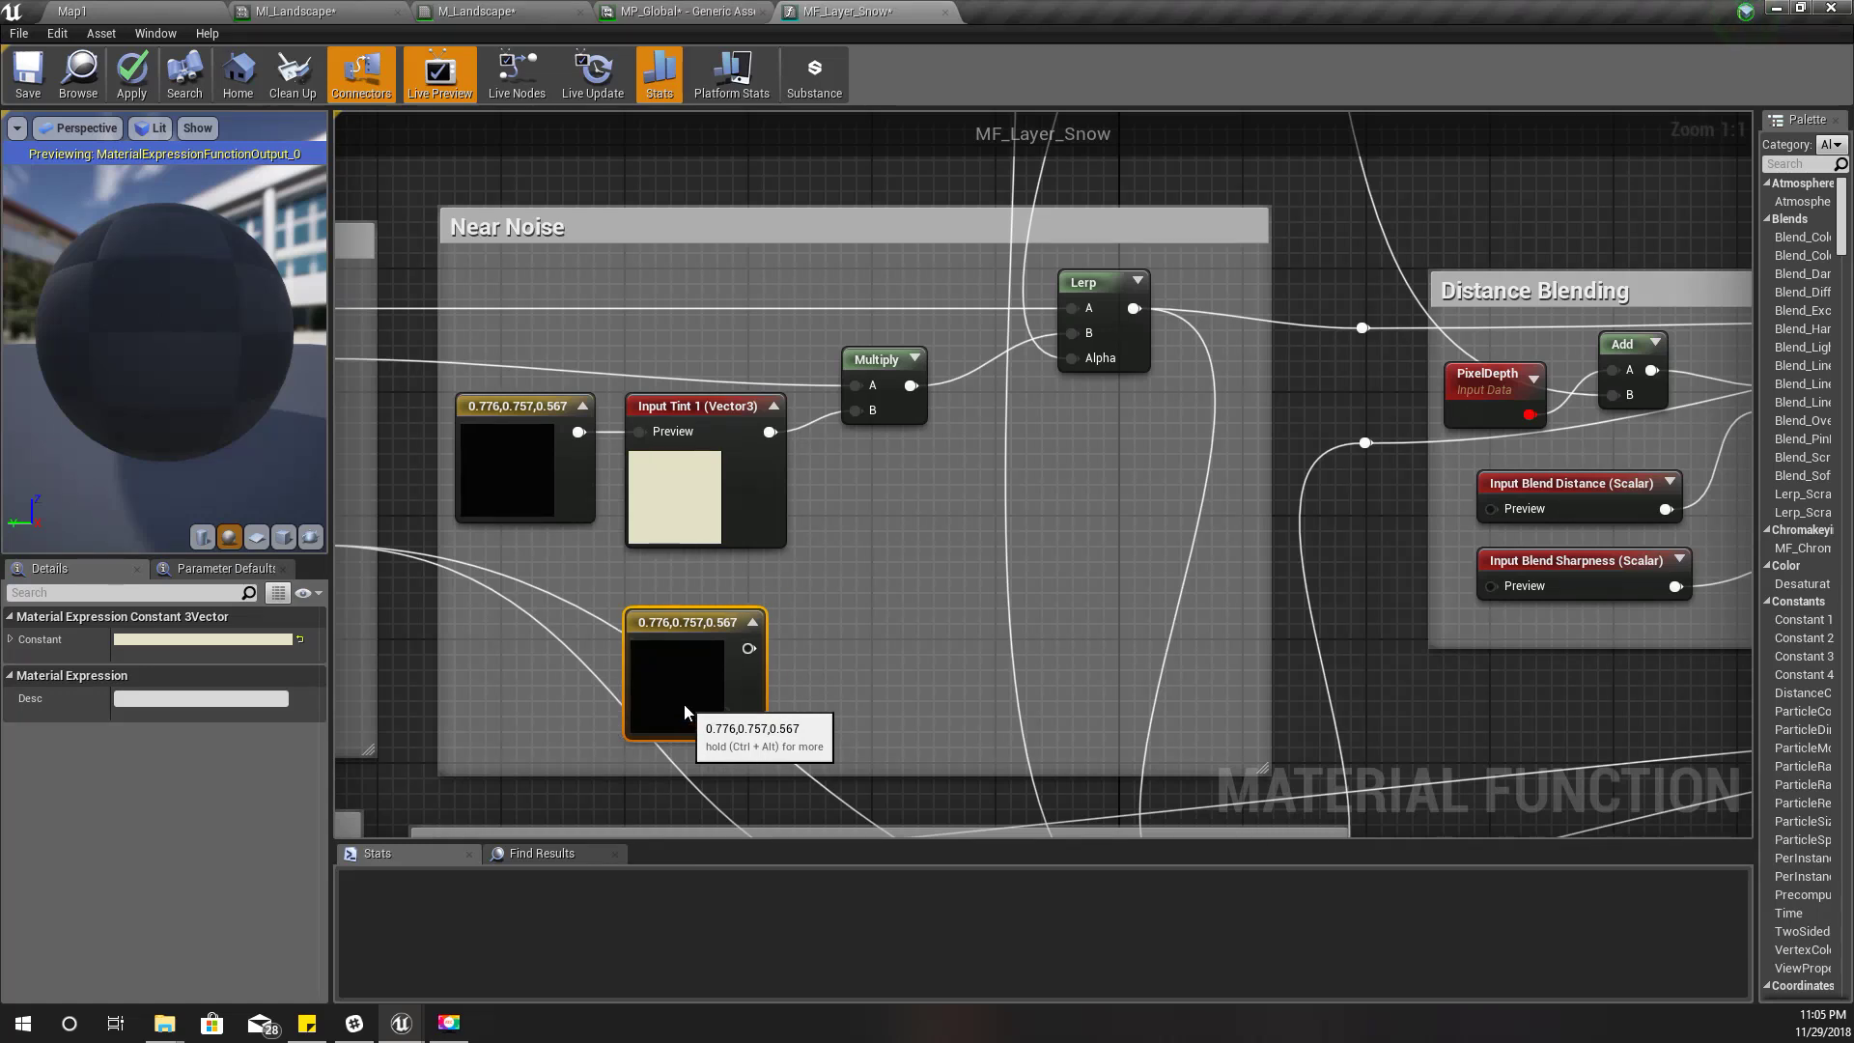
Step: Set the duplicated color constant in Near Noise to pure white (1,1,1)
{"action": "double_click", "coordinate": [684, 705]}
{"action": "left_click", "coordinate": [928, 741]}
{"action": "left_click_drag", "start_coordinate": [963, 637], "coordinate": [986, 448]}
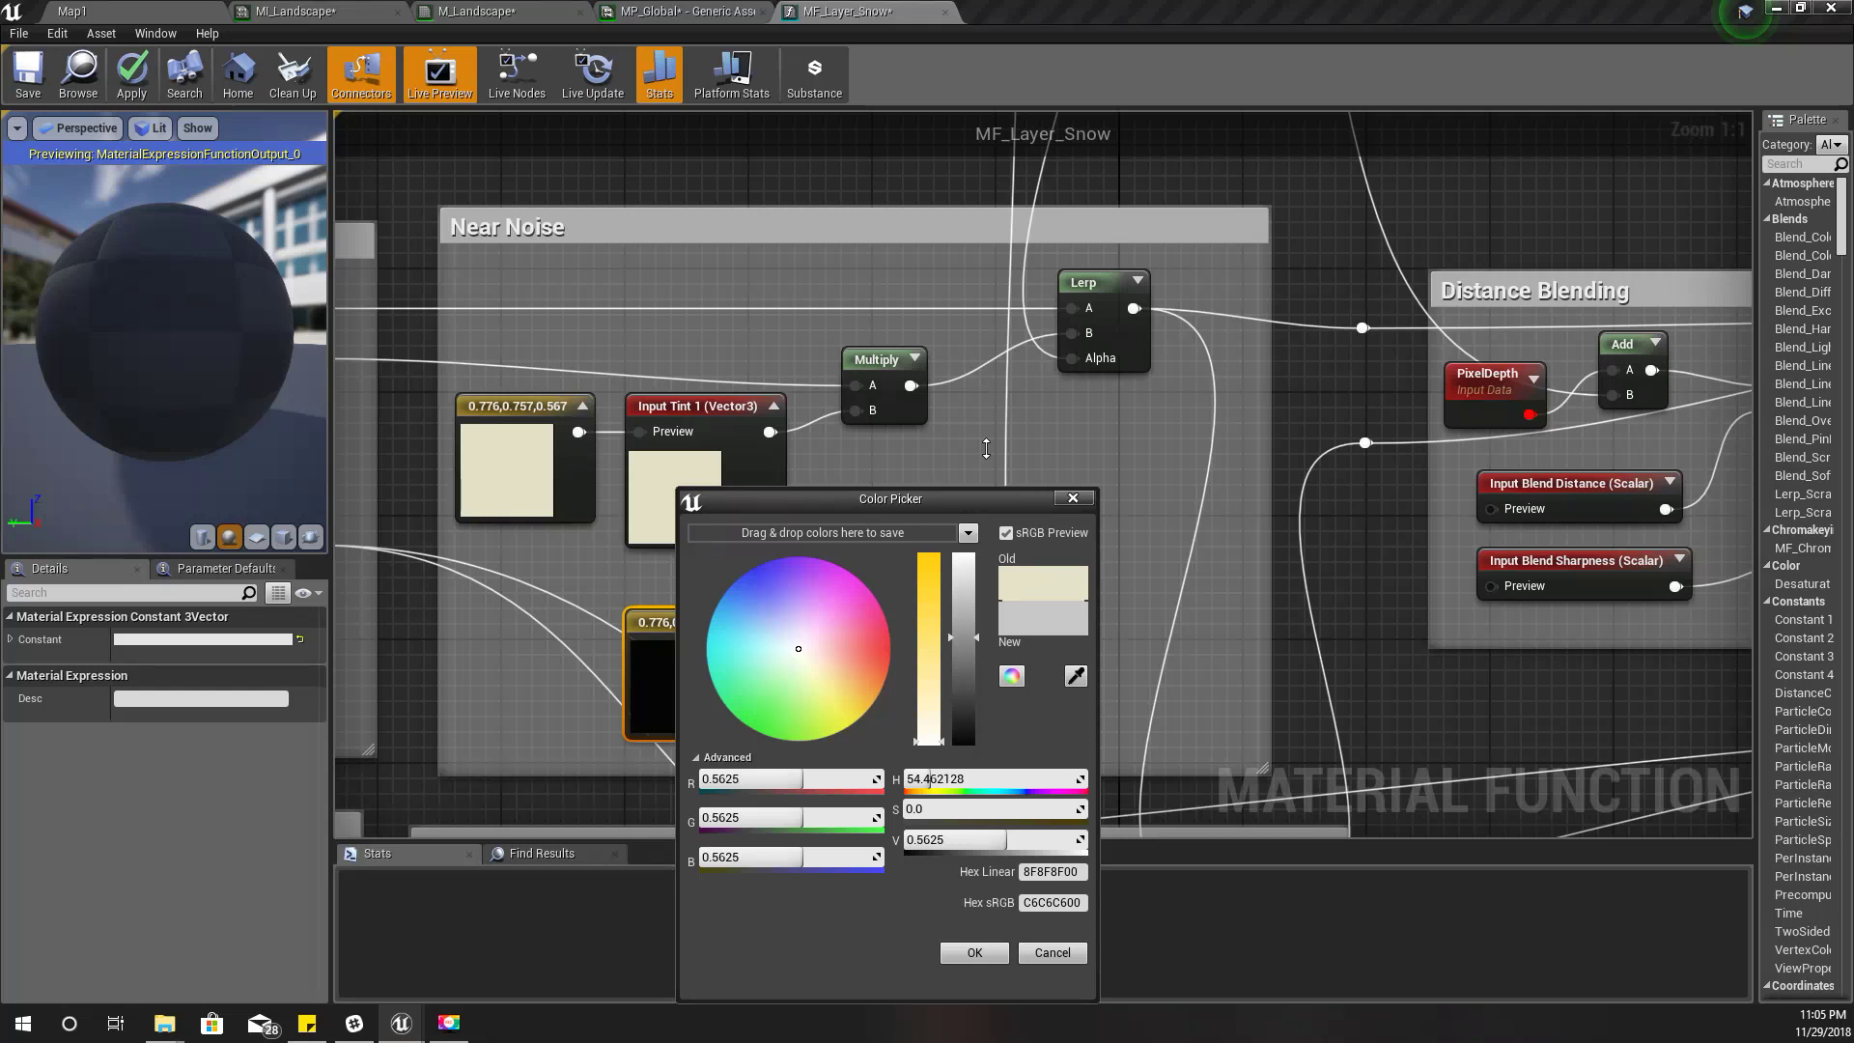
{"action": "left_click", "coordinate": [974, 952]}
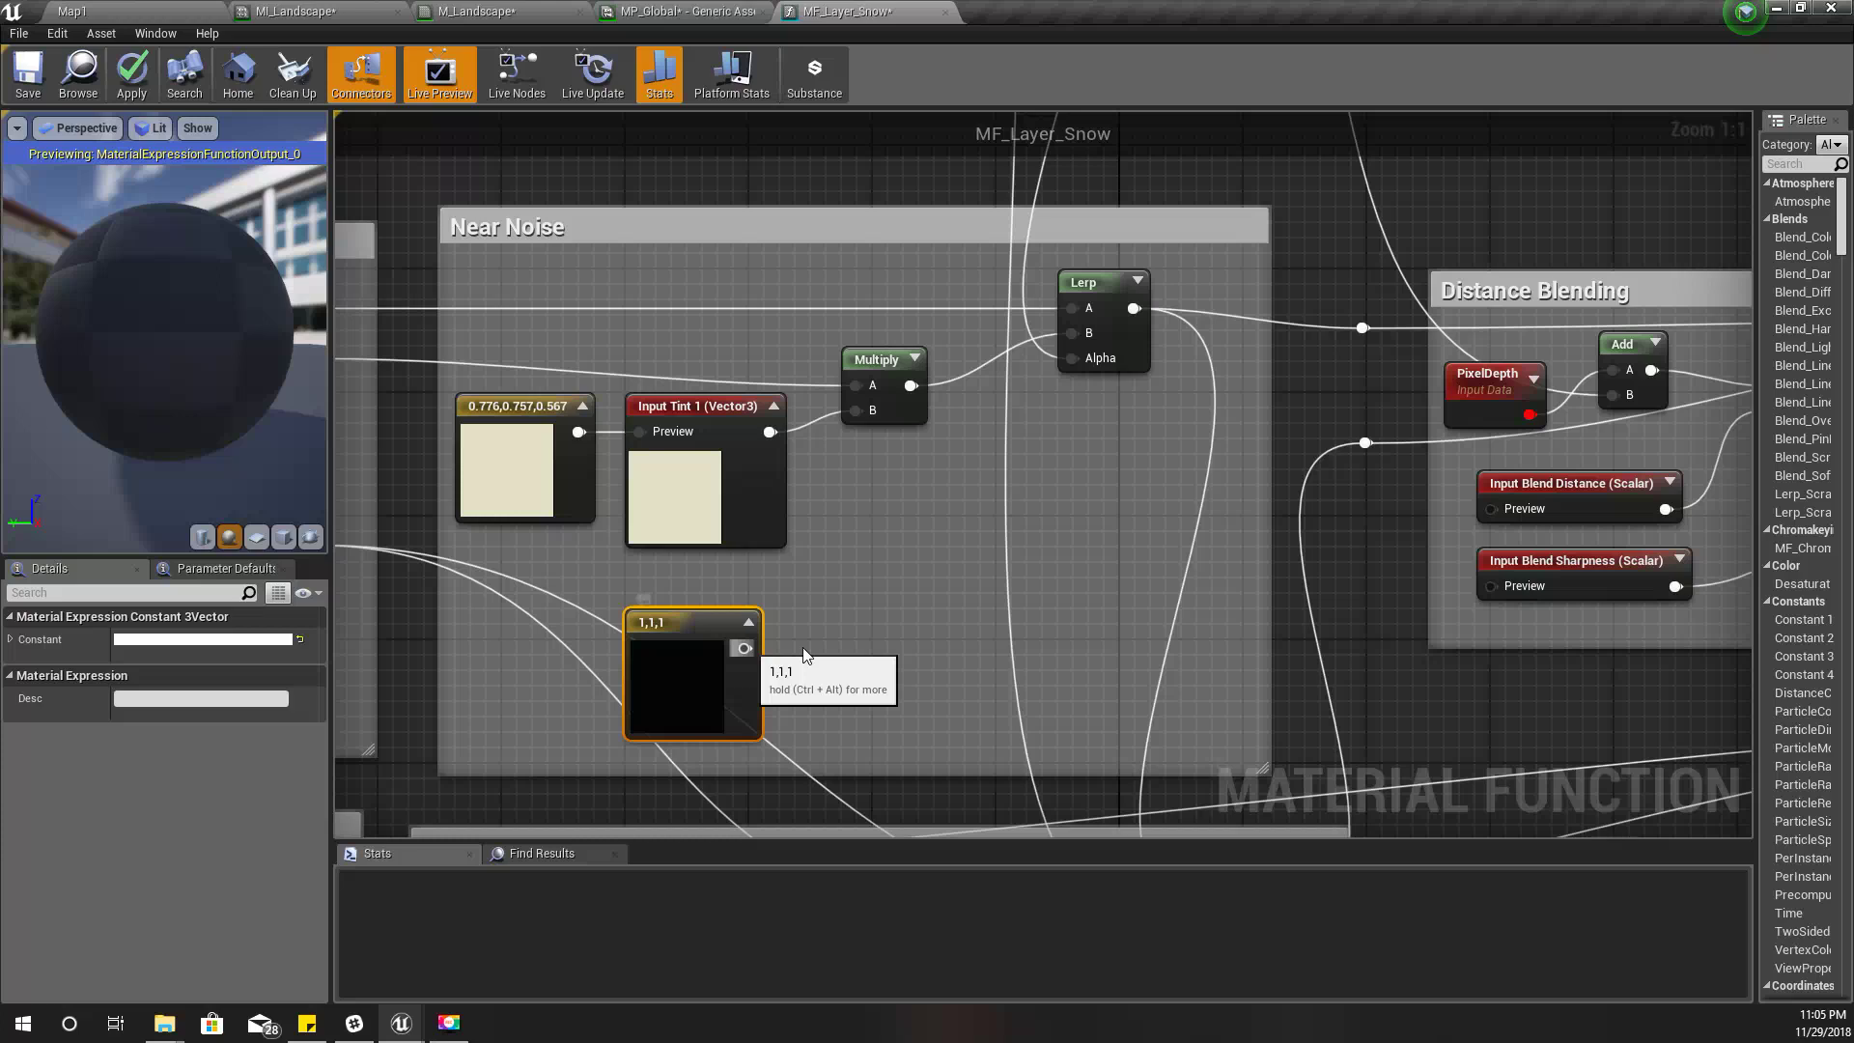
Step: Add a LinearInterpolate node fed by the white constant in the Near Noise group
{"action": "left_click_drag", "start_coordinate": [744, 648], "coordinate": [889, 645]}
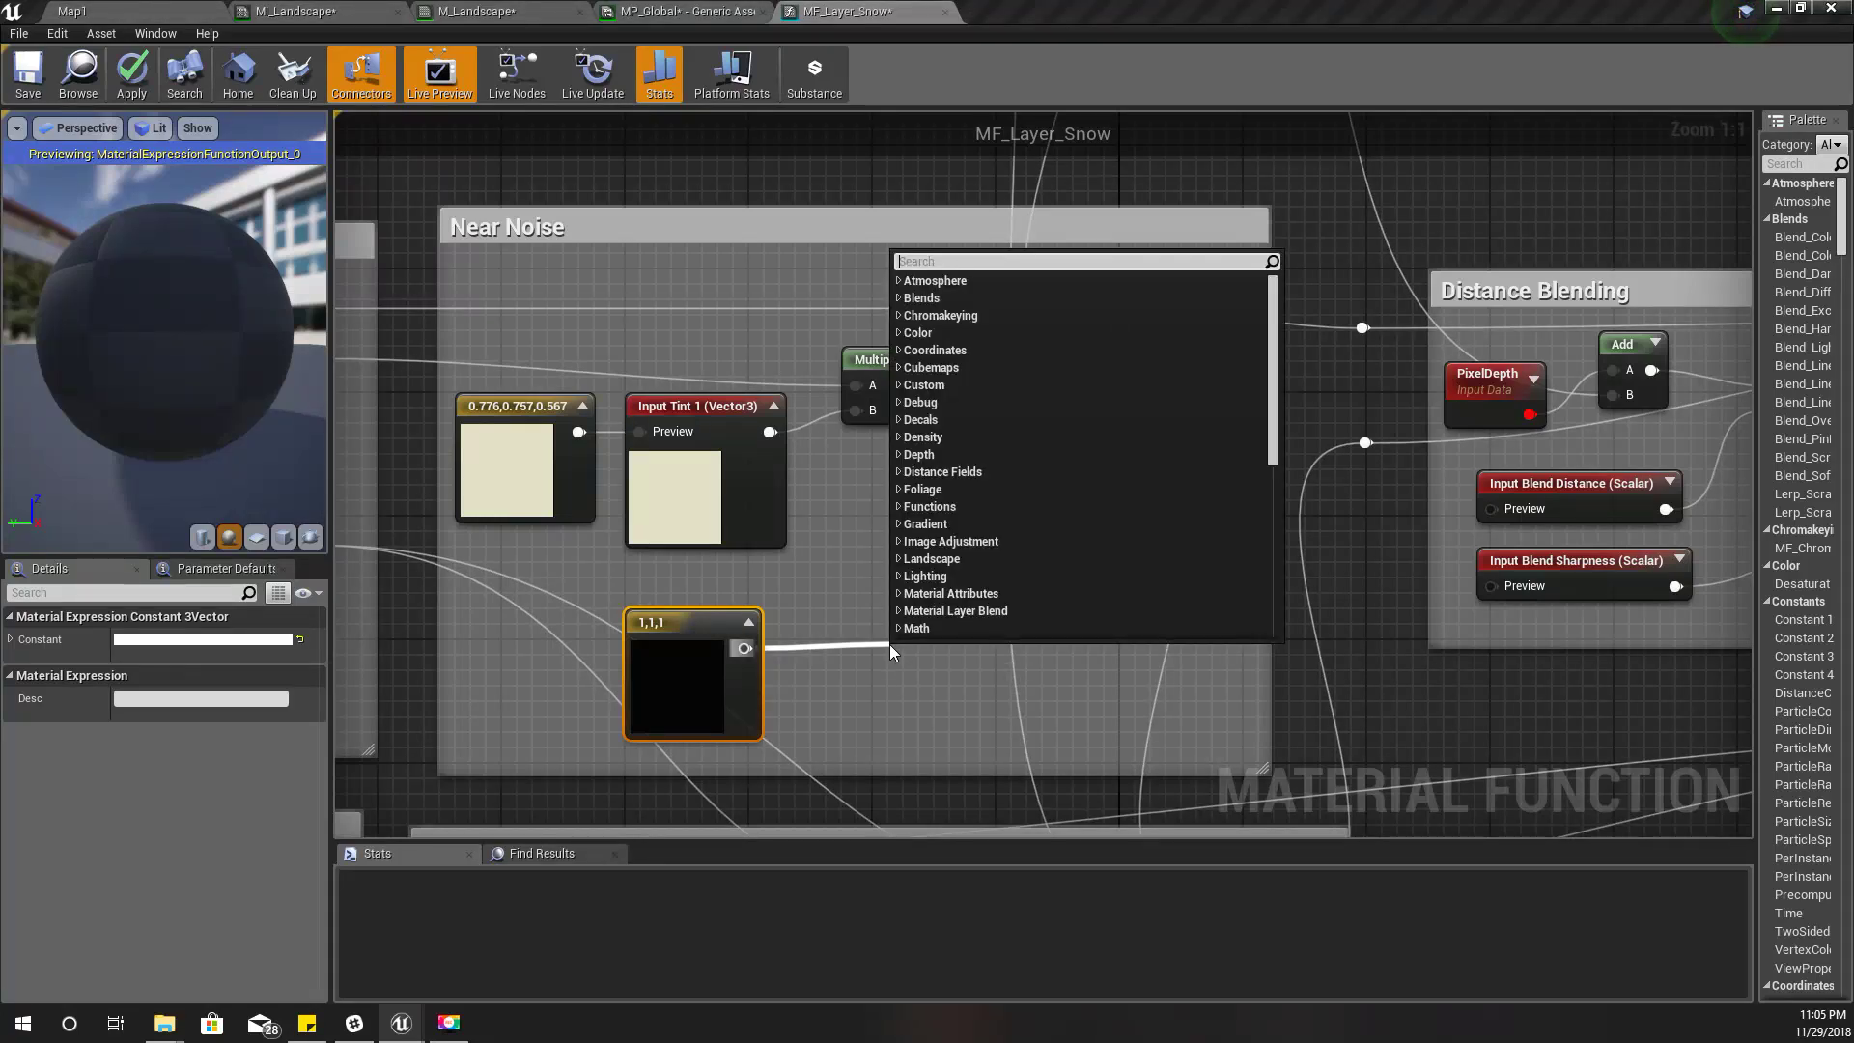
{"action": "left_click", "coordinate": [889, 645]}
{"action": "left_click_drag", "start_coordinate": [743, 648], "coordinate": [948, 639]}
{"action": "type", "text": "lerp"}
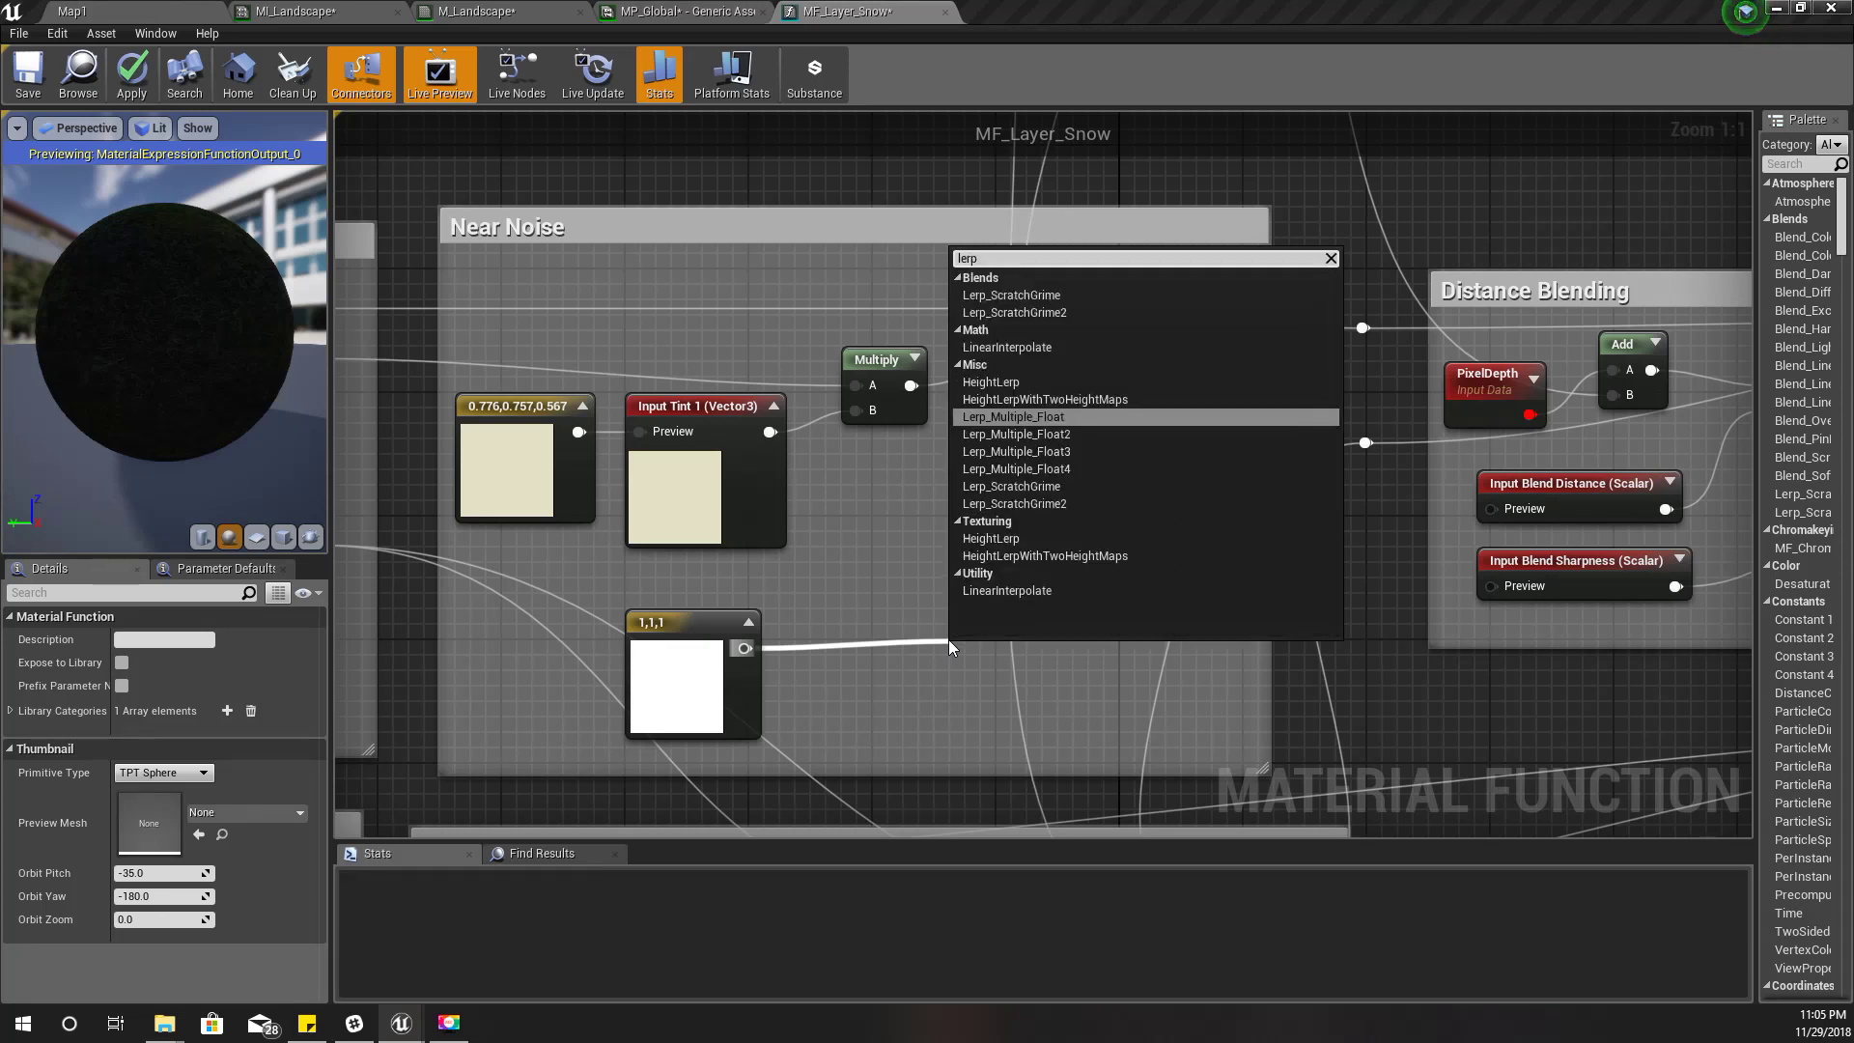
{"action": "left_click", "coordinate": [1007, 590]}
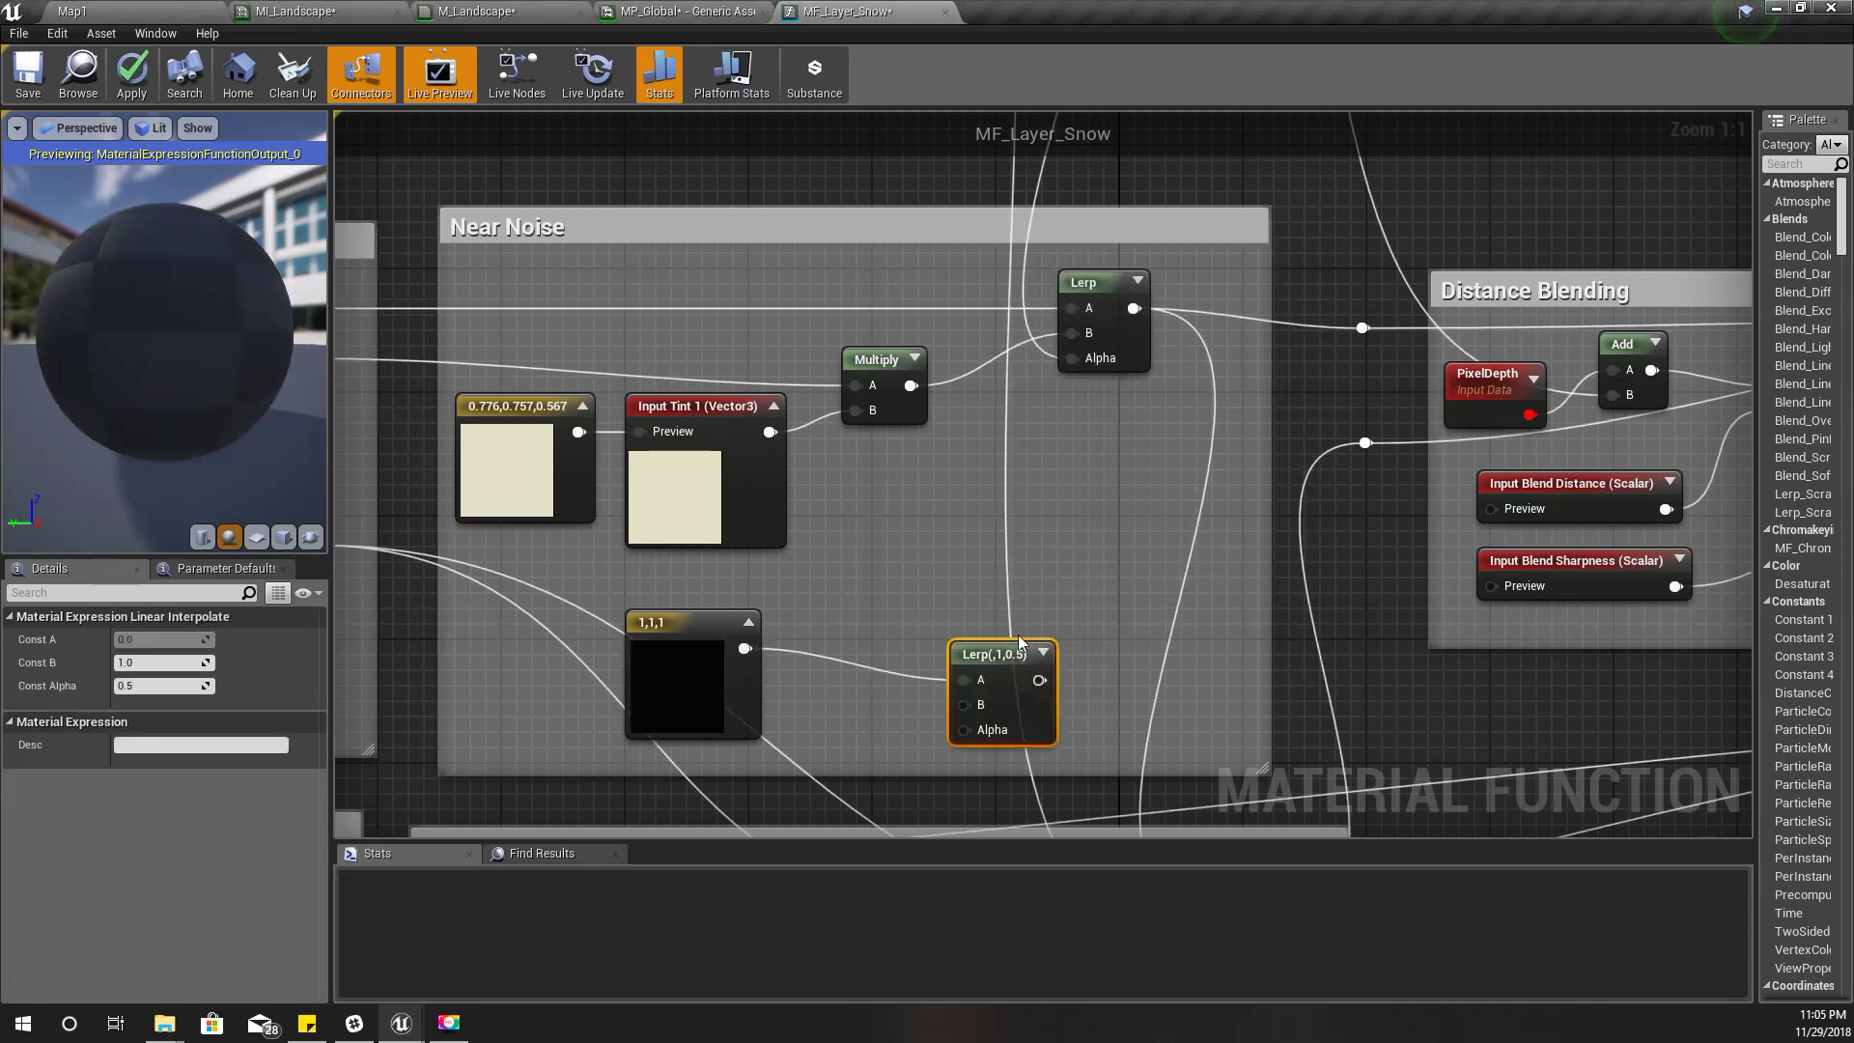
{"action": "left_click_drag", "start_coordinate": [1002, 665], "coordinate": [1002, 617]}
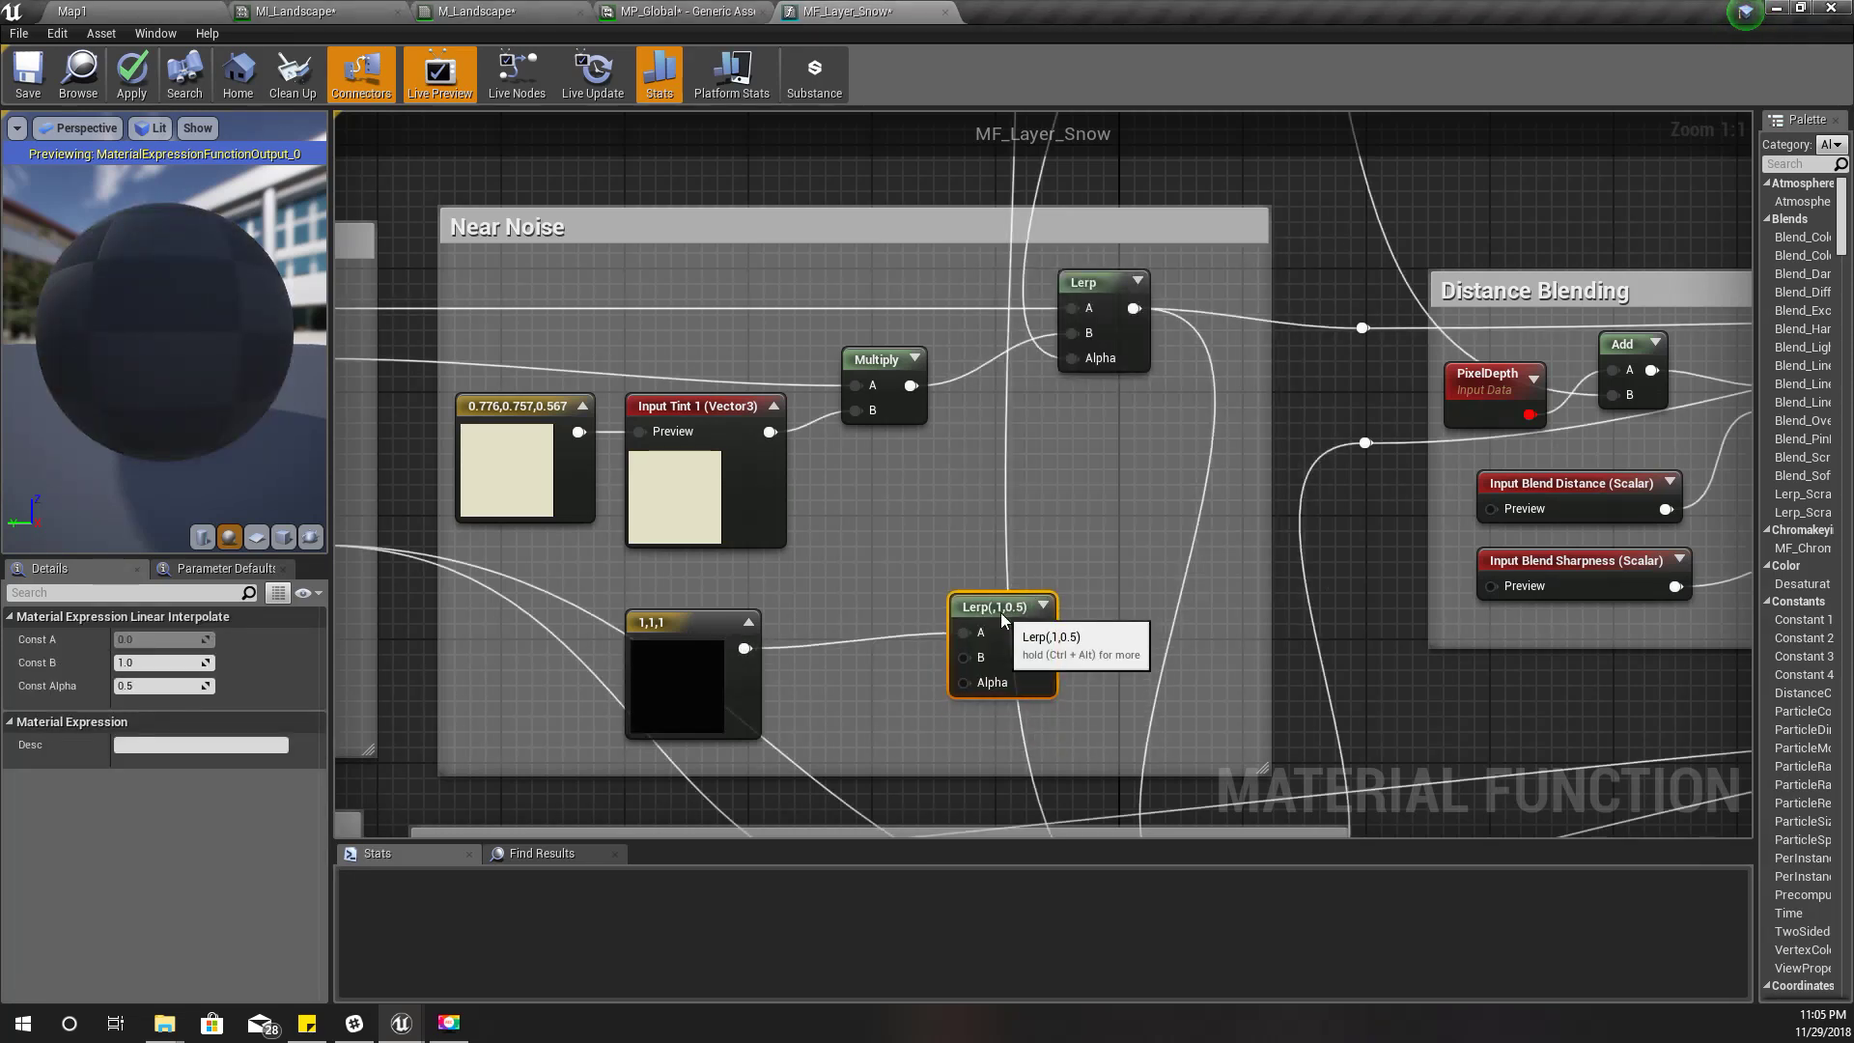
Step: Wire Multiply into A and the white constant into B of the new Lerp, and its result into B of the original Near Noise Lerp
{"action": "right_click", "coordinate": [745, 647]}
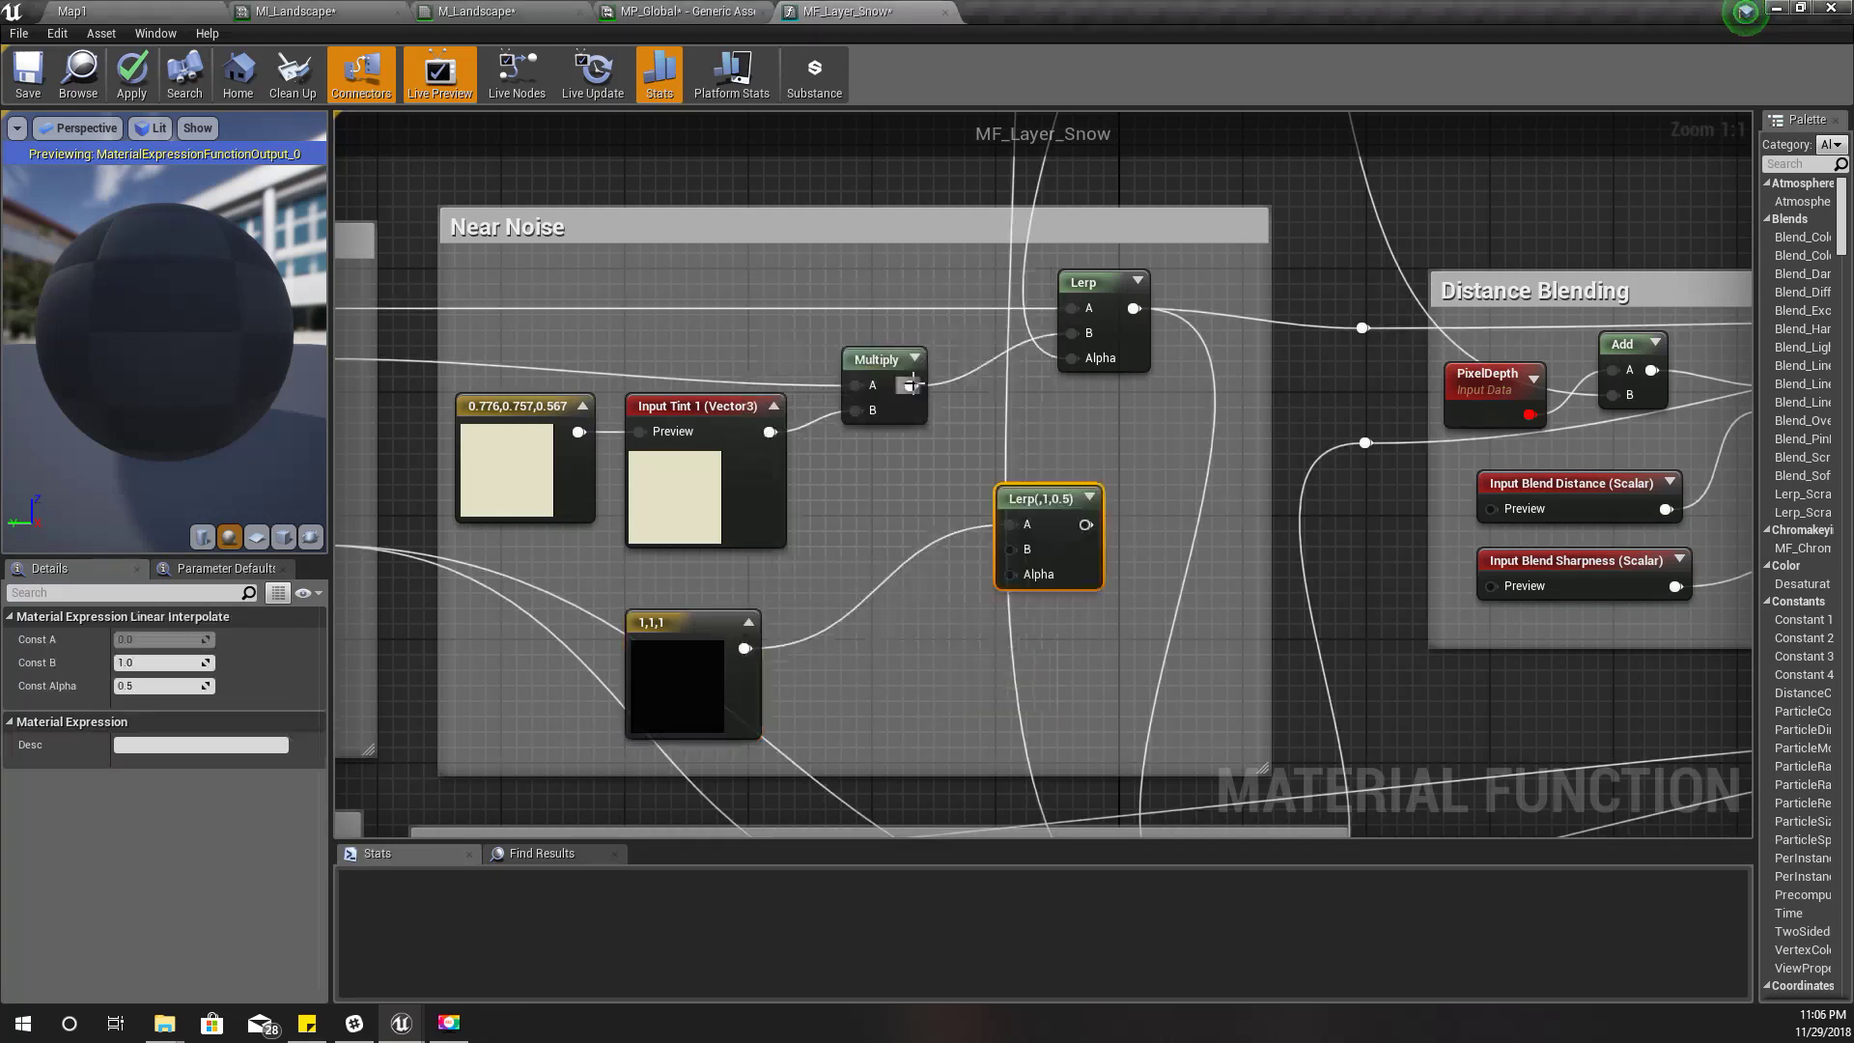
{"action": "left_click_drag", "start_coordinate": [911, 385], "coordinate": [1009, 524]}
{"action": "left_click_drag", "start_coordinate": [1010, 549], "coordinate": [744, 648]}
{"action": "left_click_drag", "start_coordinate": [689, 630], "coordinate": [843, 573]}
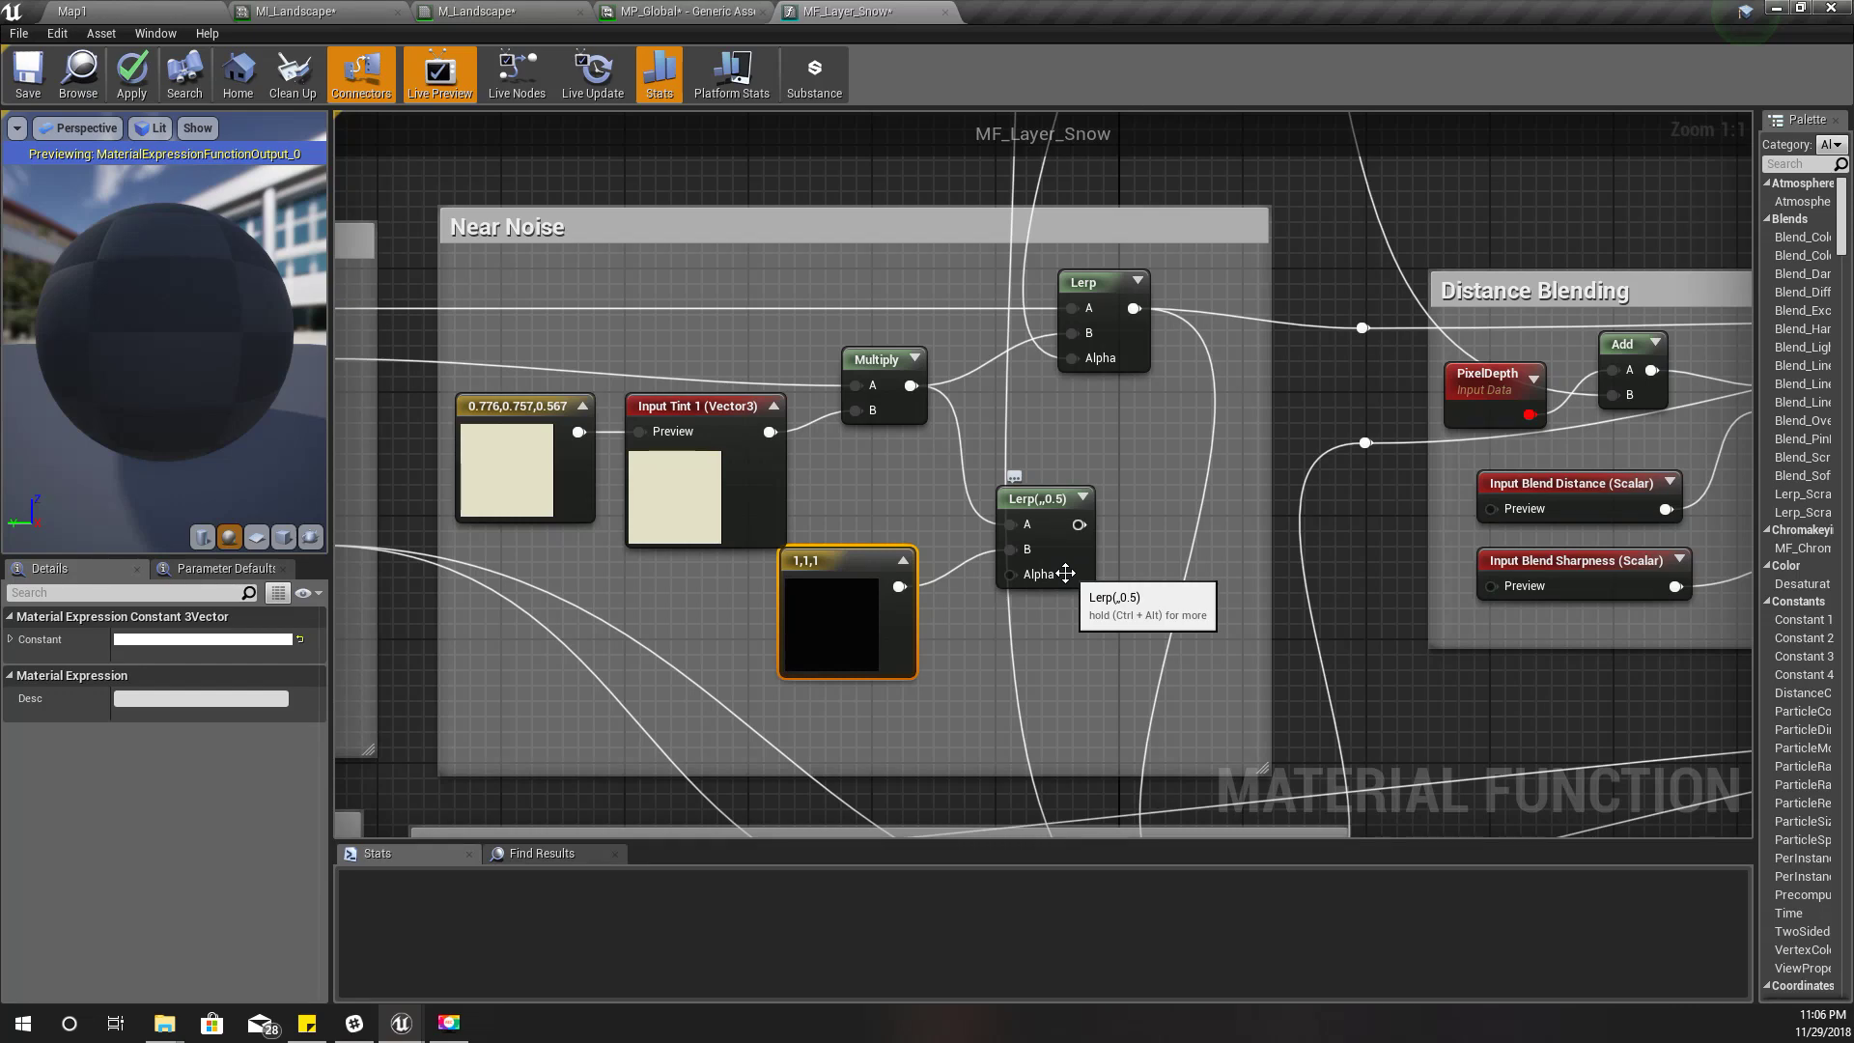
{"action": "left_click_drag", "start_coordinate": [1078, 524], "coordinate": [1083, 338]}
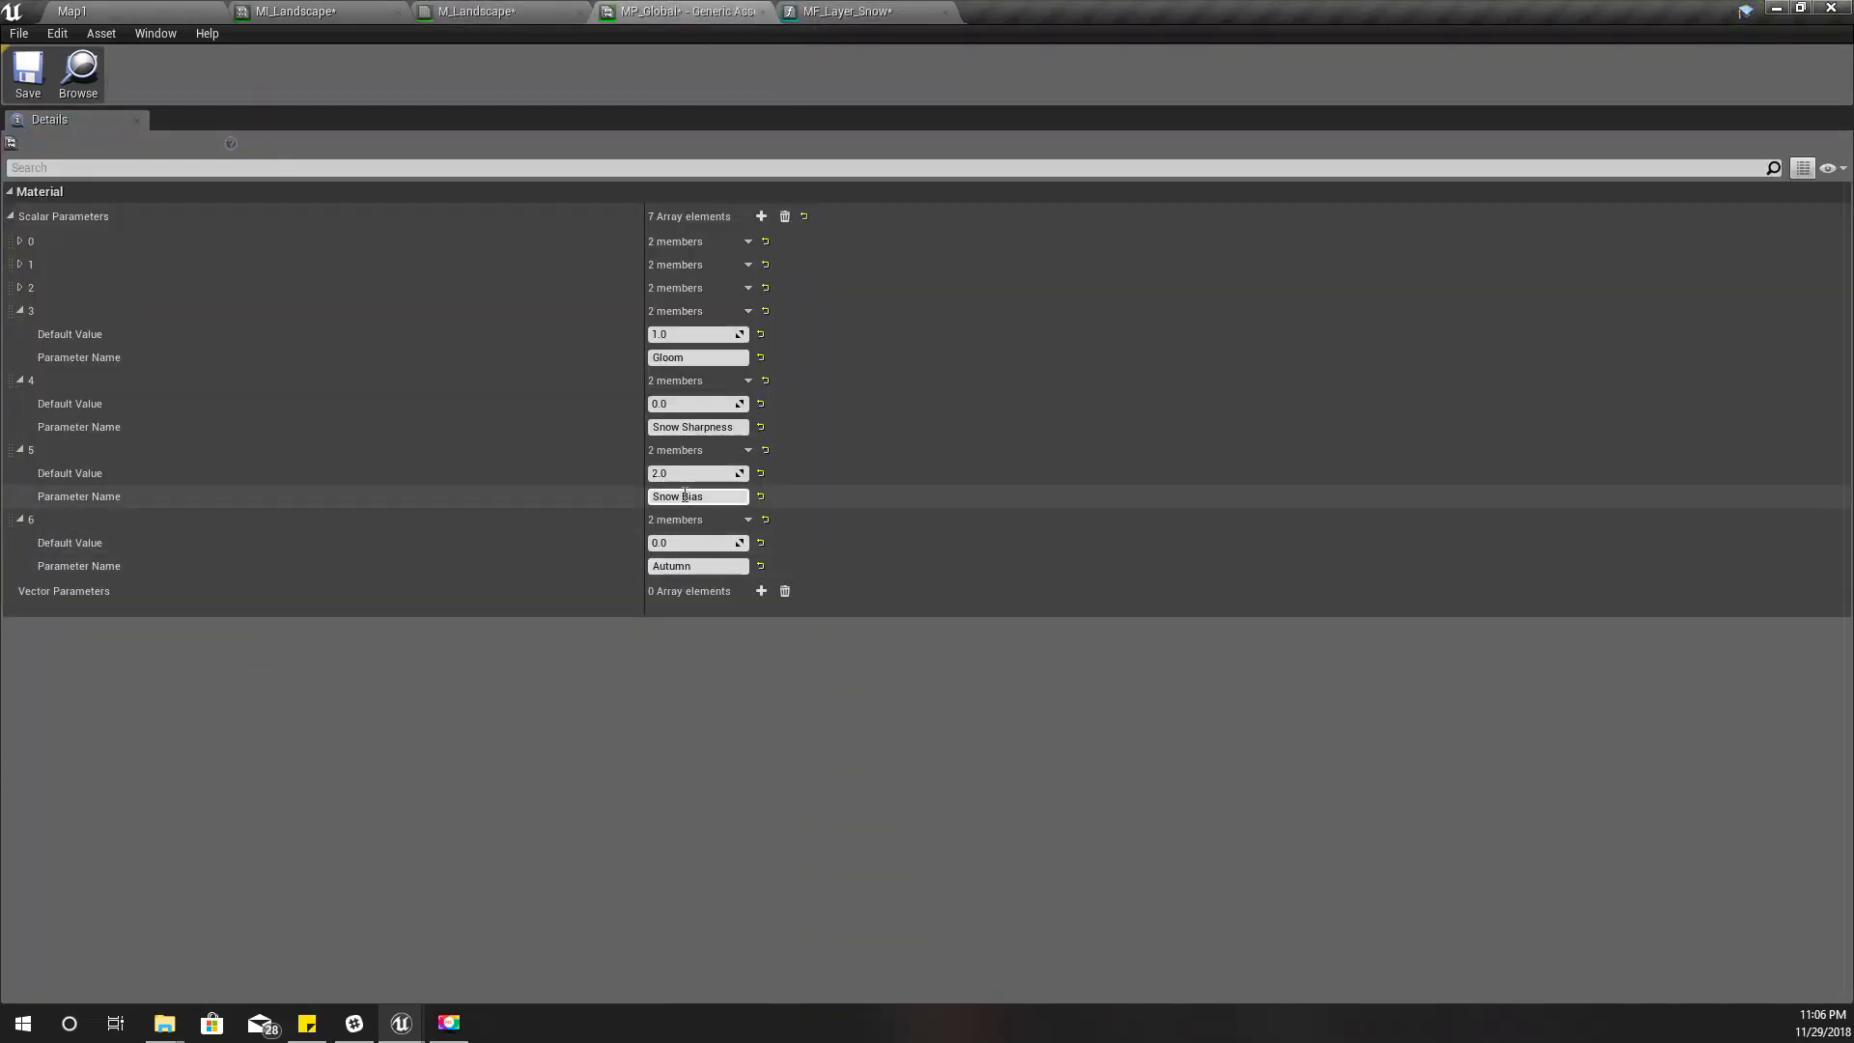
Step: Check the Snow Bias scalar parameter and its default value in the MP_Global collection
{"action": "left_click", "coordinate": [698, 474]}
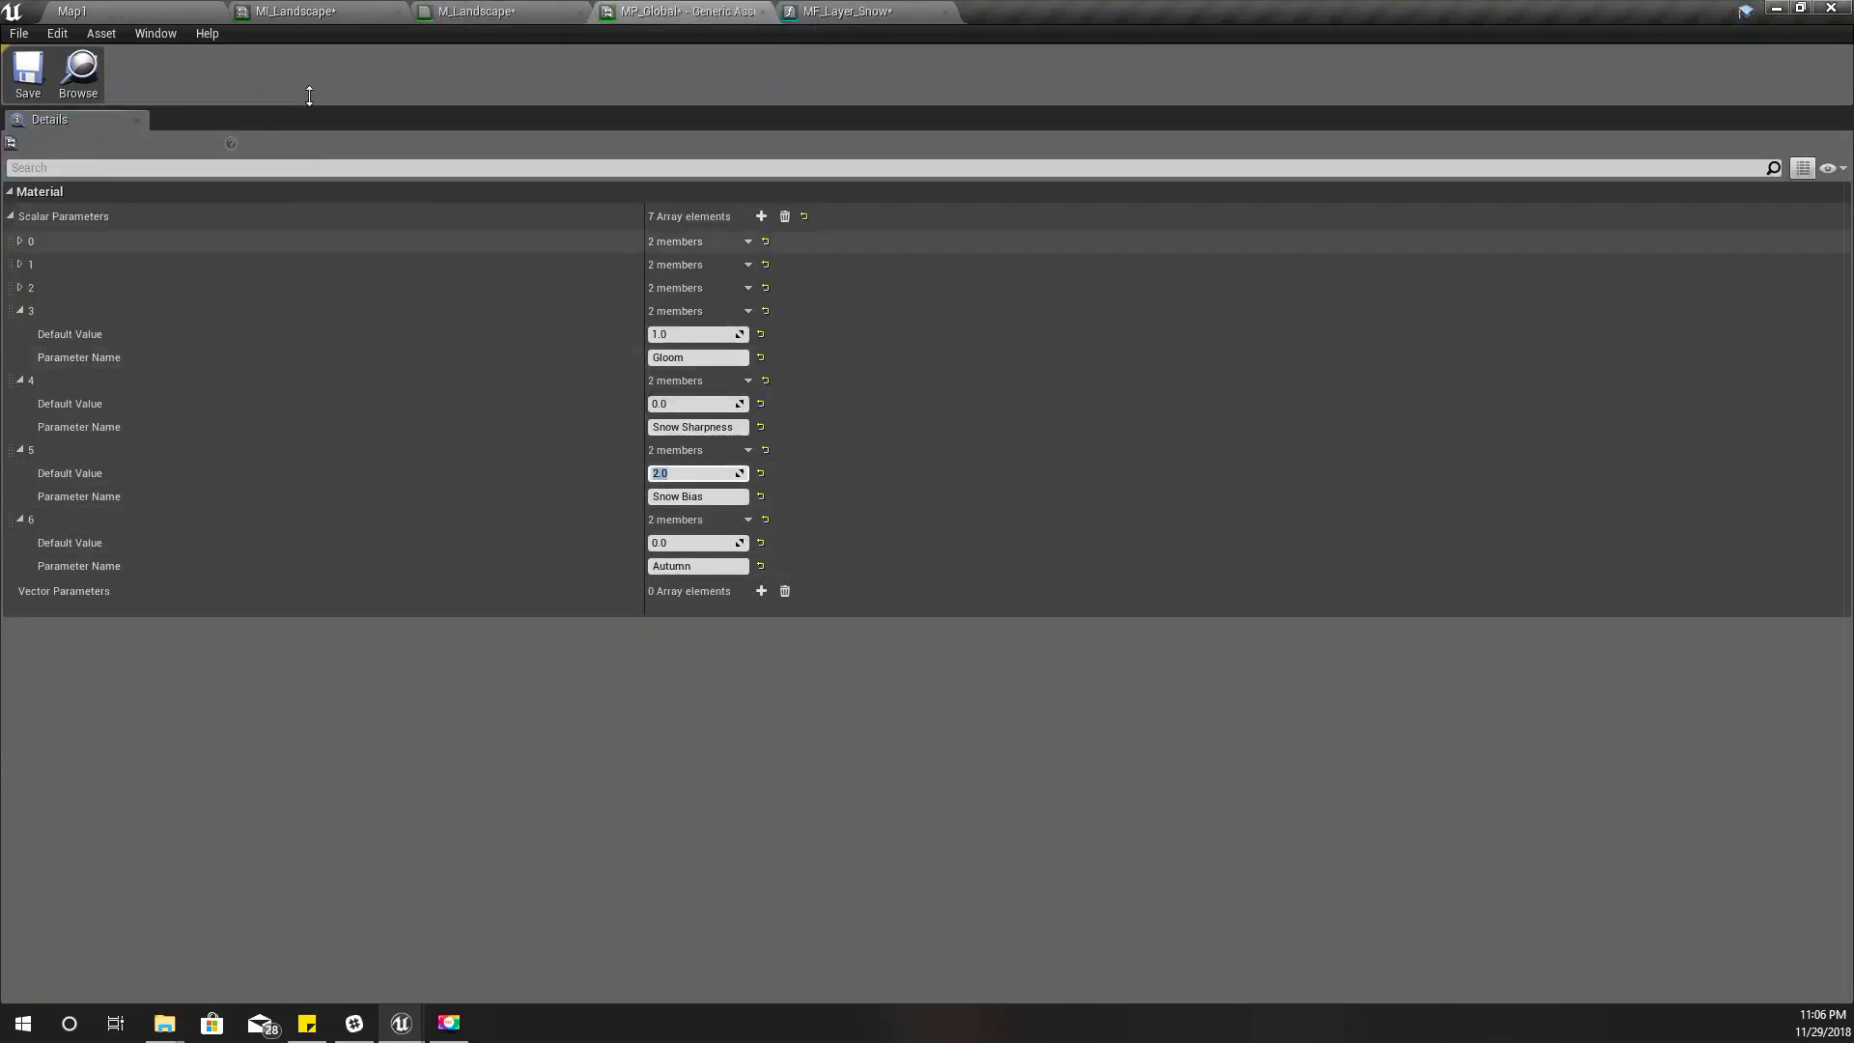
{"action": "left_click", "coordinate": [136, 10]}
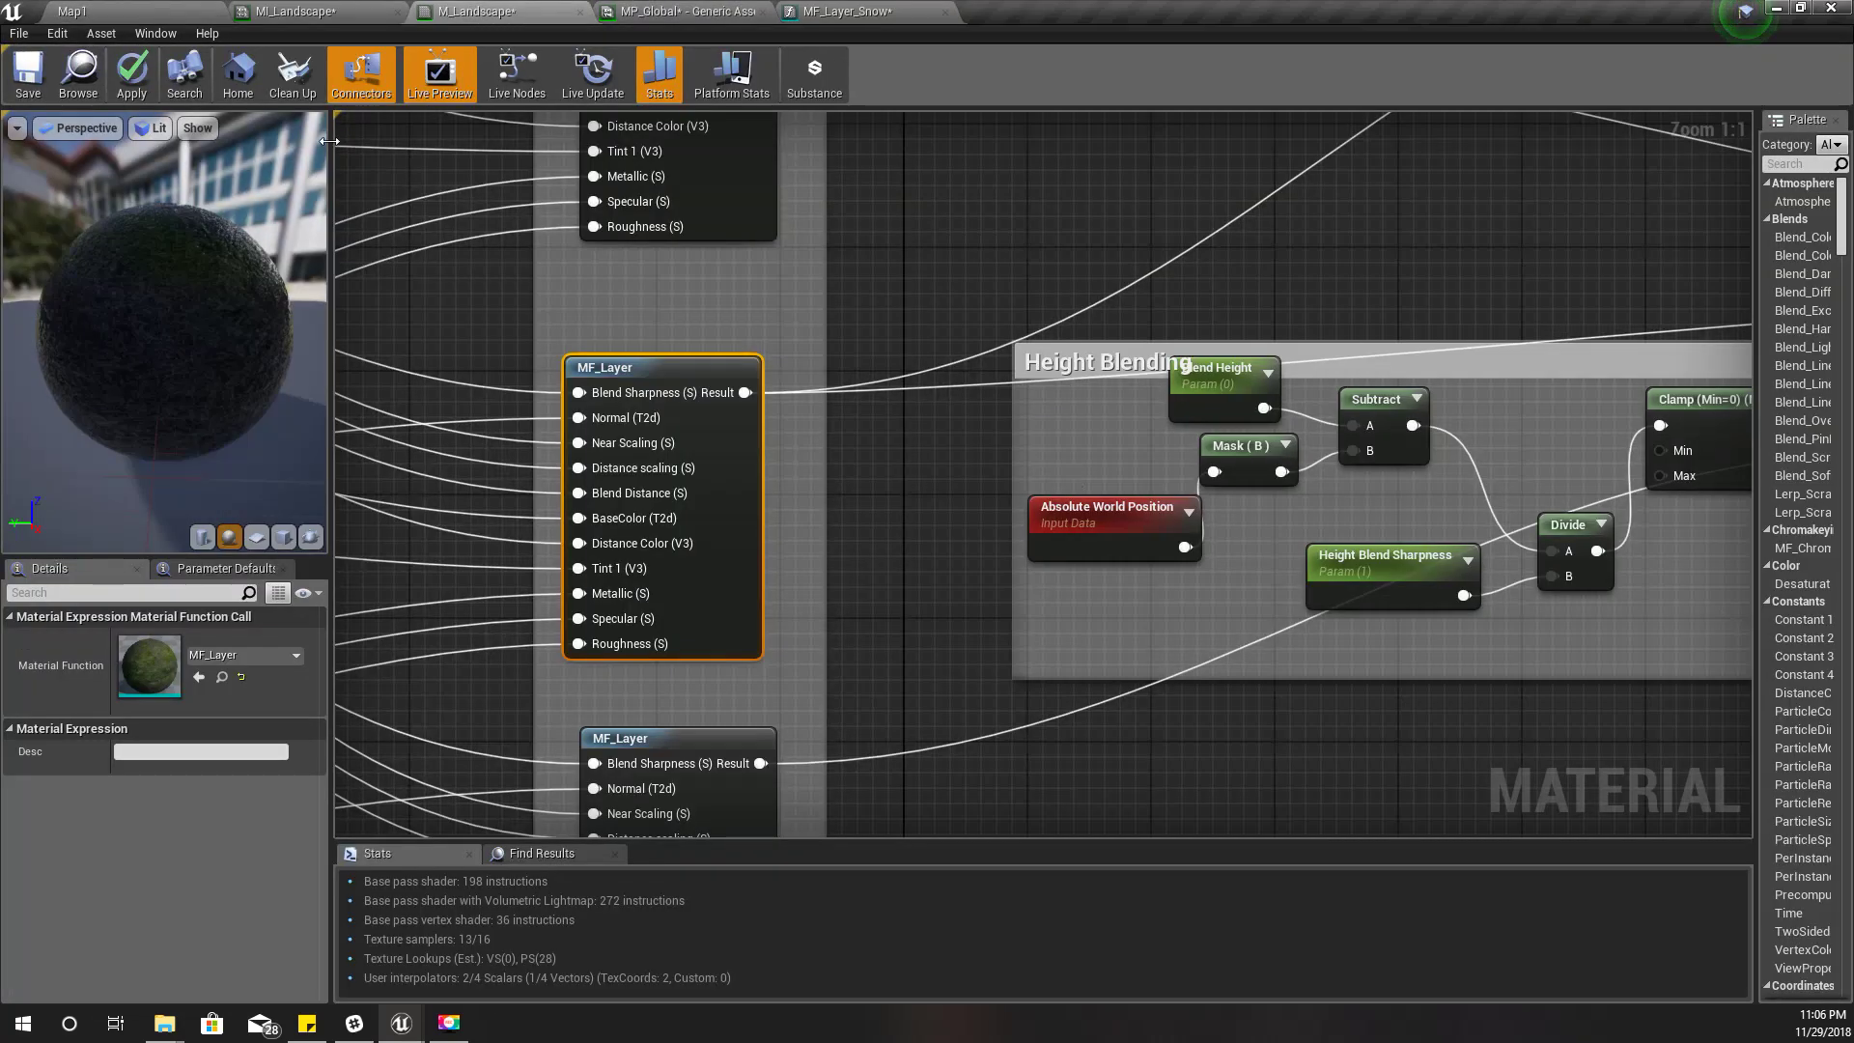
{"action": "left_click", "coordinate": [688, 10]}
Step: Add a CollectionParameter node using MP_Global to the Near Noise group of MF_Layer_Snow and set its parameter to Snow Bias
{"action": "left_click", "coordinate": [830, 10]}
{"action": "left_click_drag", "start_coordinate": [512, 399], "coordinate": [755, 486]}
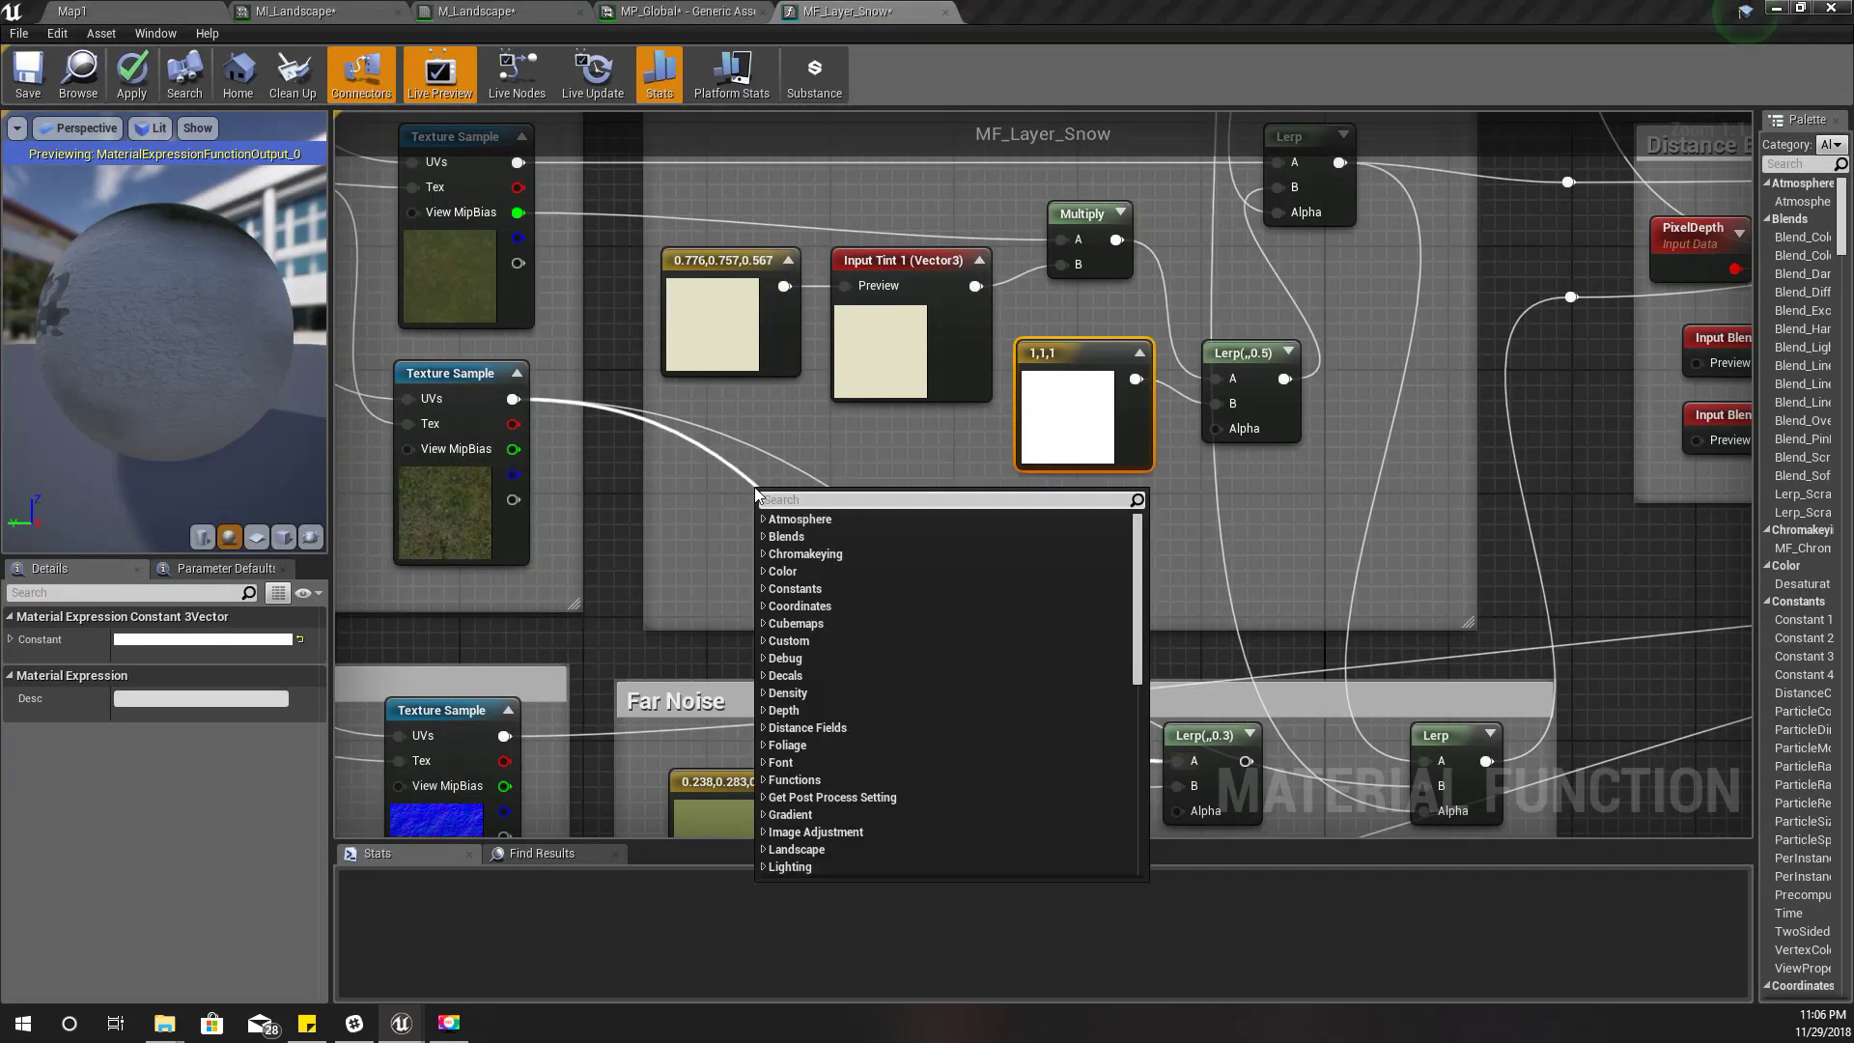
{"action": "type", "text": "collec"}
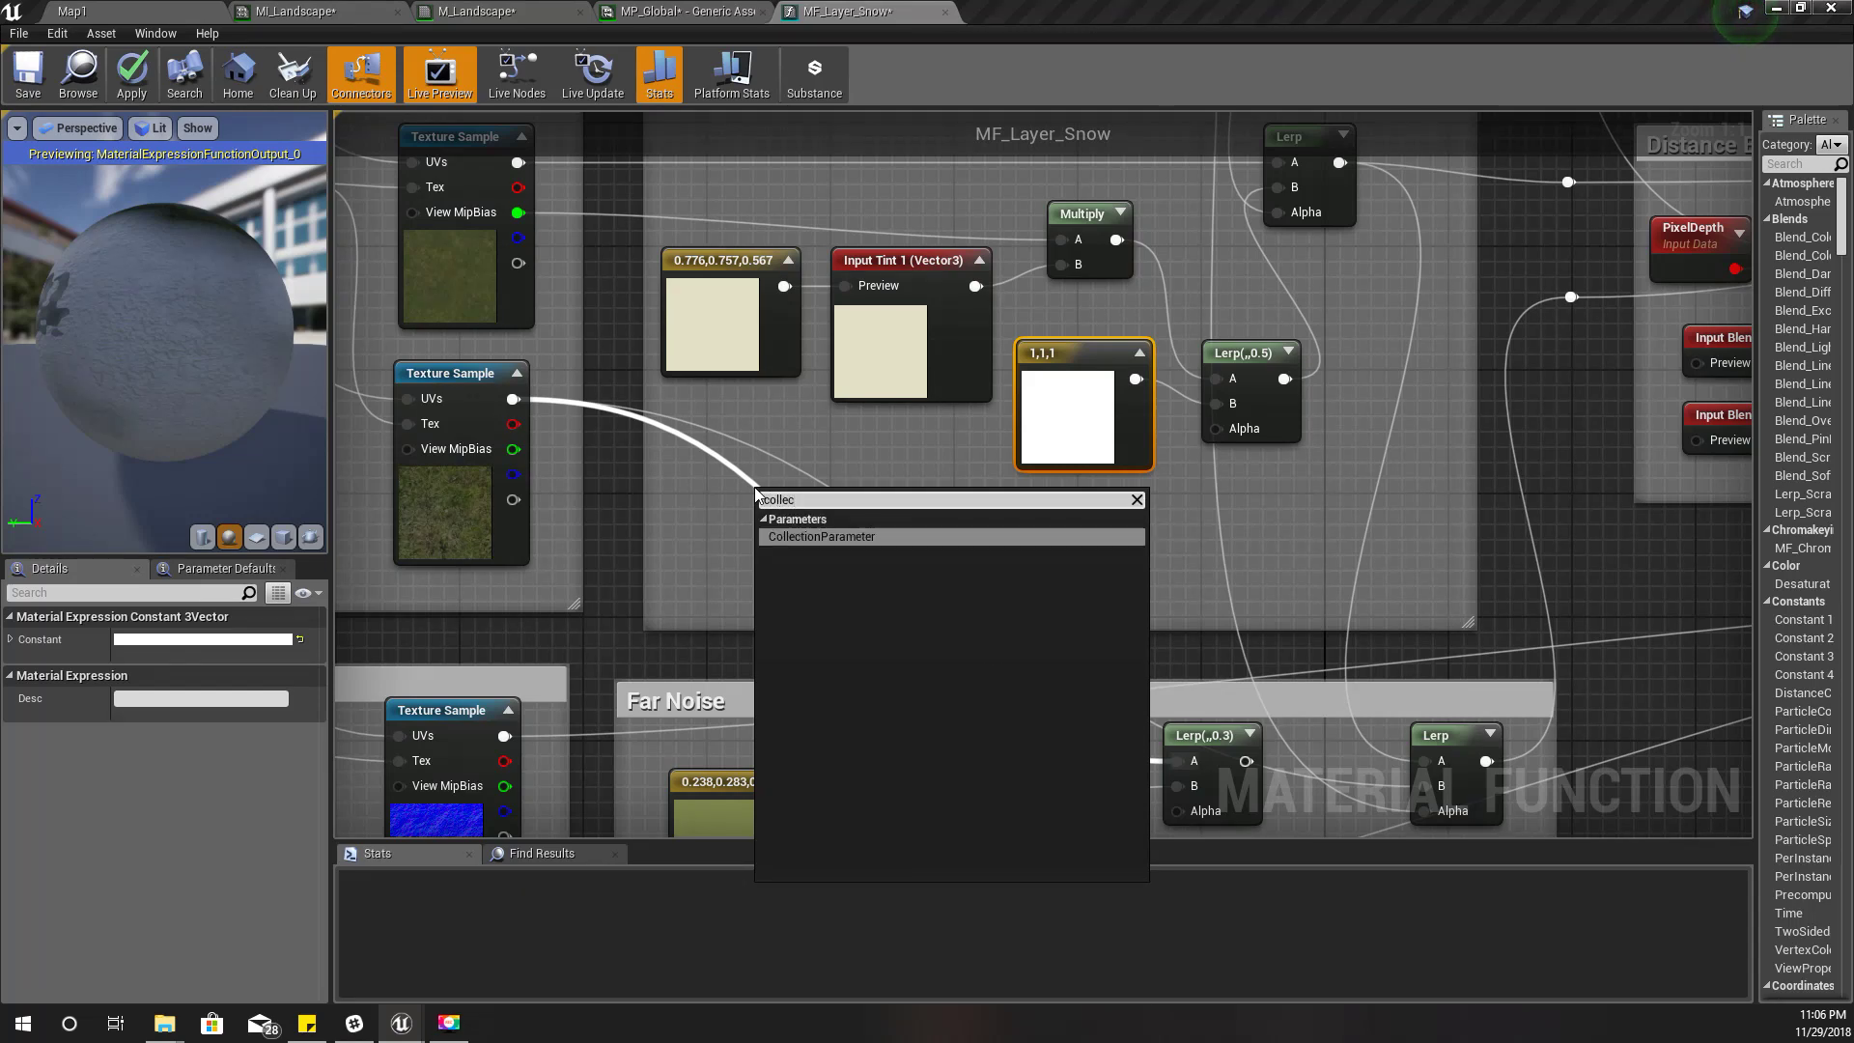
{"action": "key", "text": "Return"}
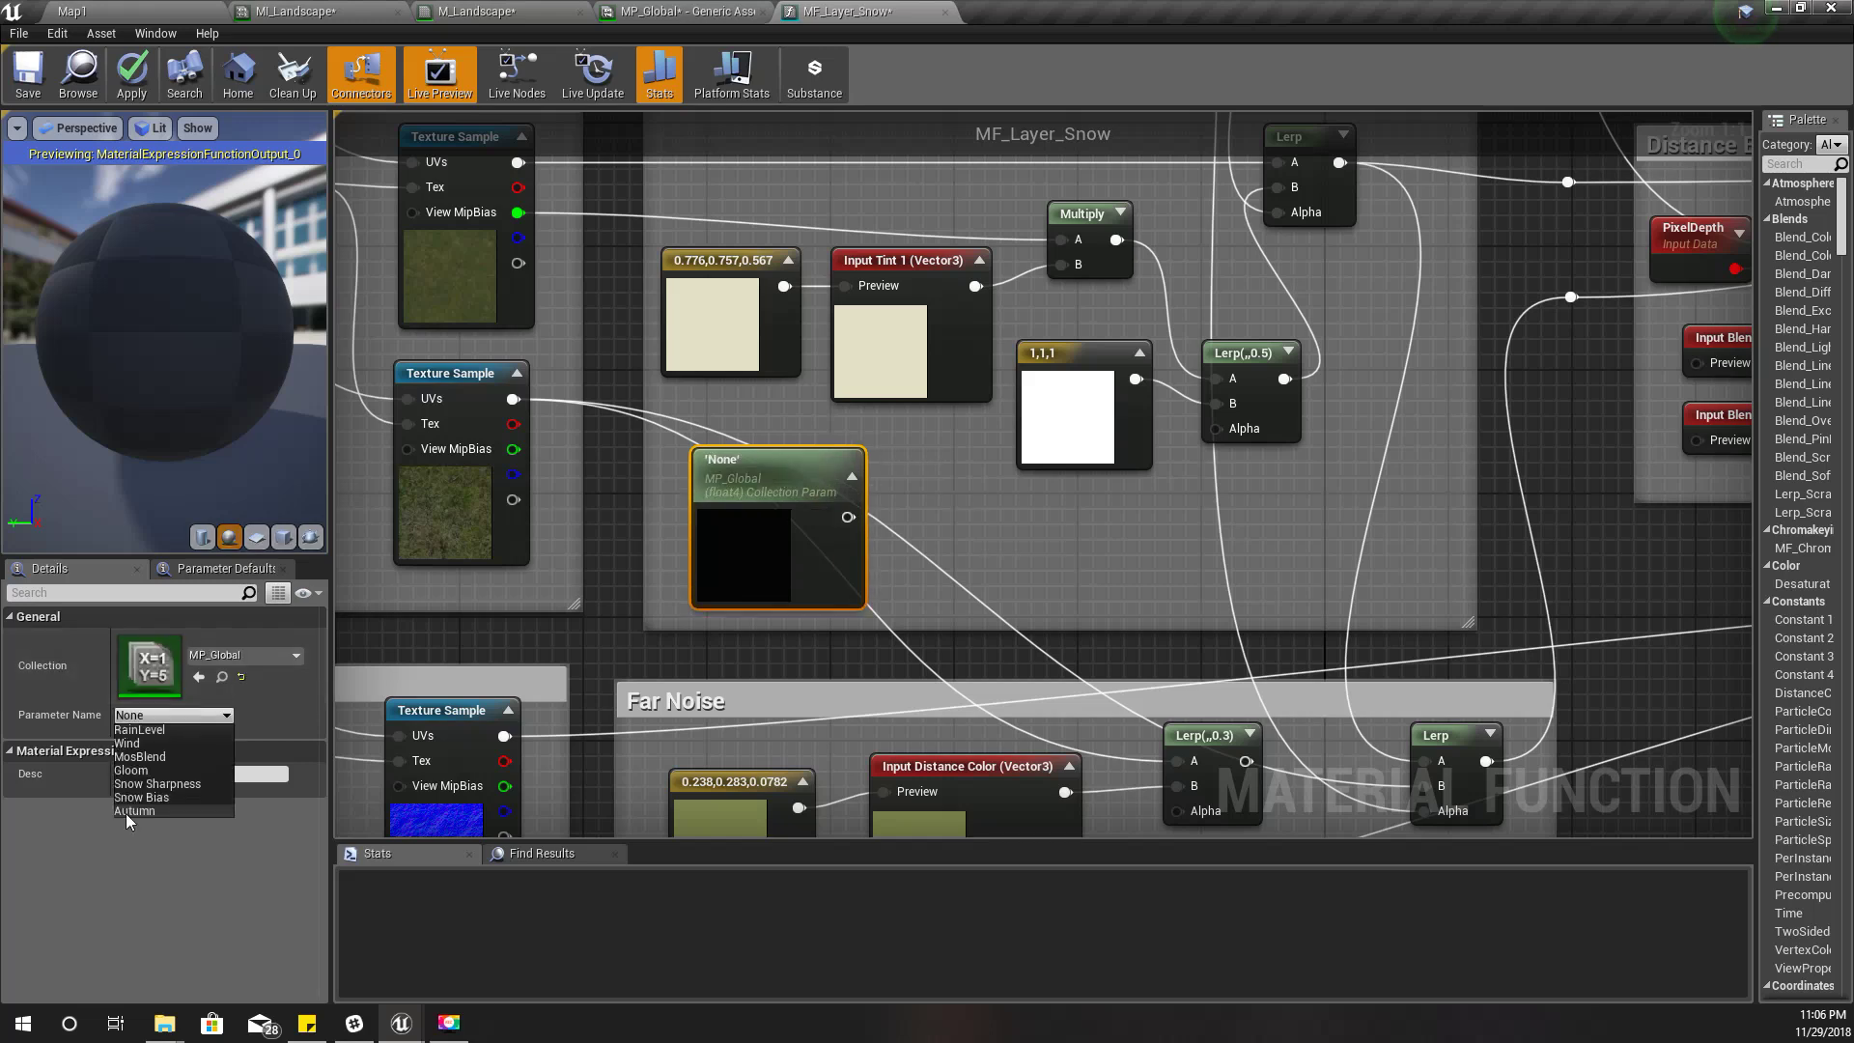
{"action": "left_click", "coordinate": [160, 799]}
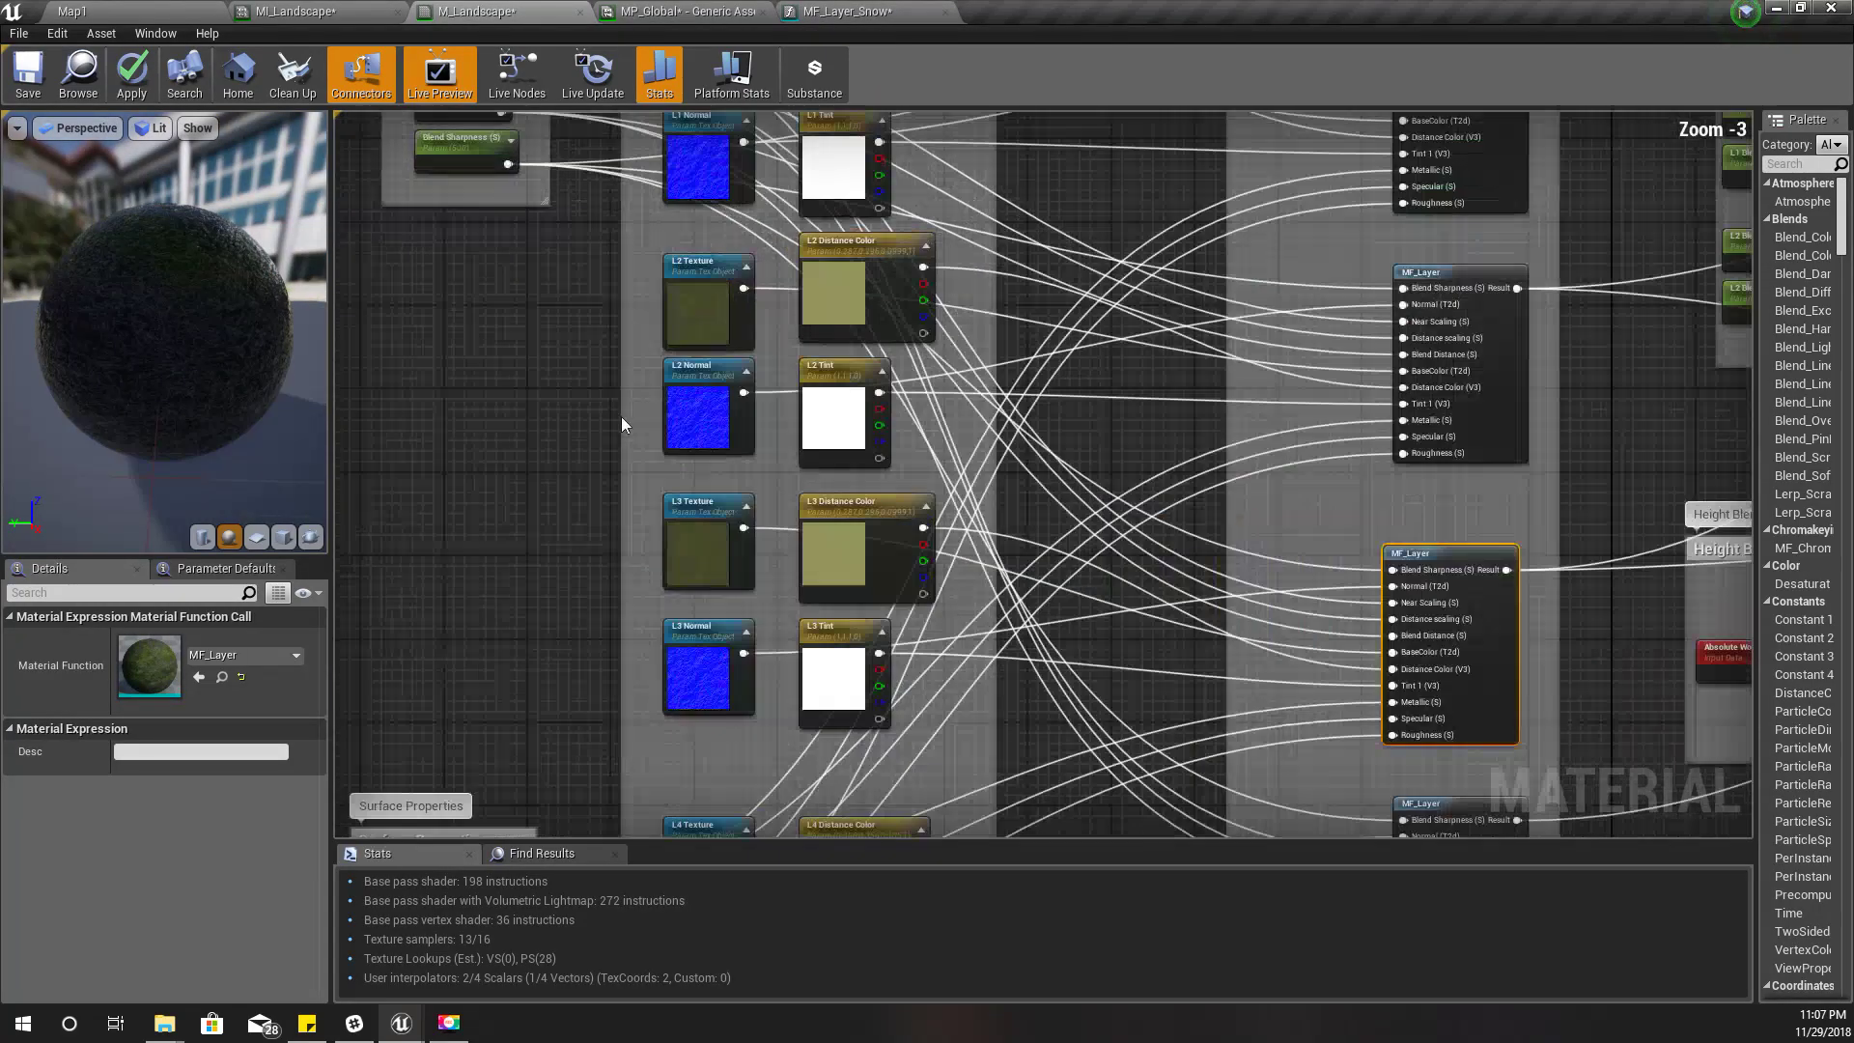
Step: Check the L3 texture in MI_Landscape and shift the L3 MF_Layer node in M_Landscape aside to make room
{"action": "left_click", "coordinate": [299, 11]}
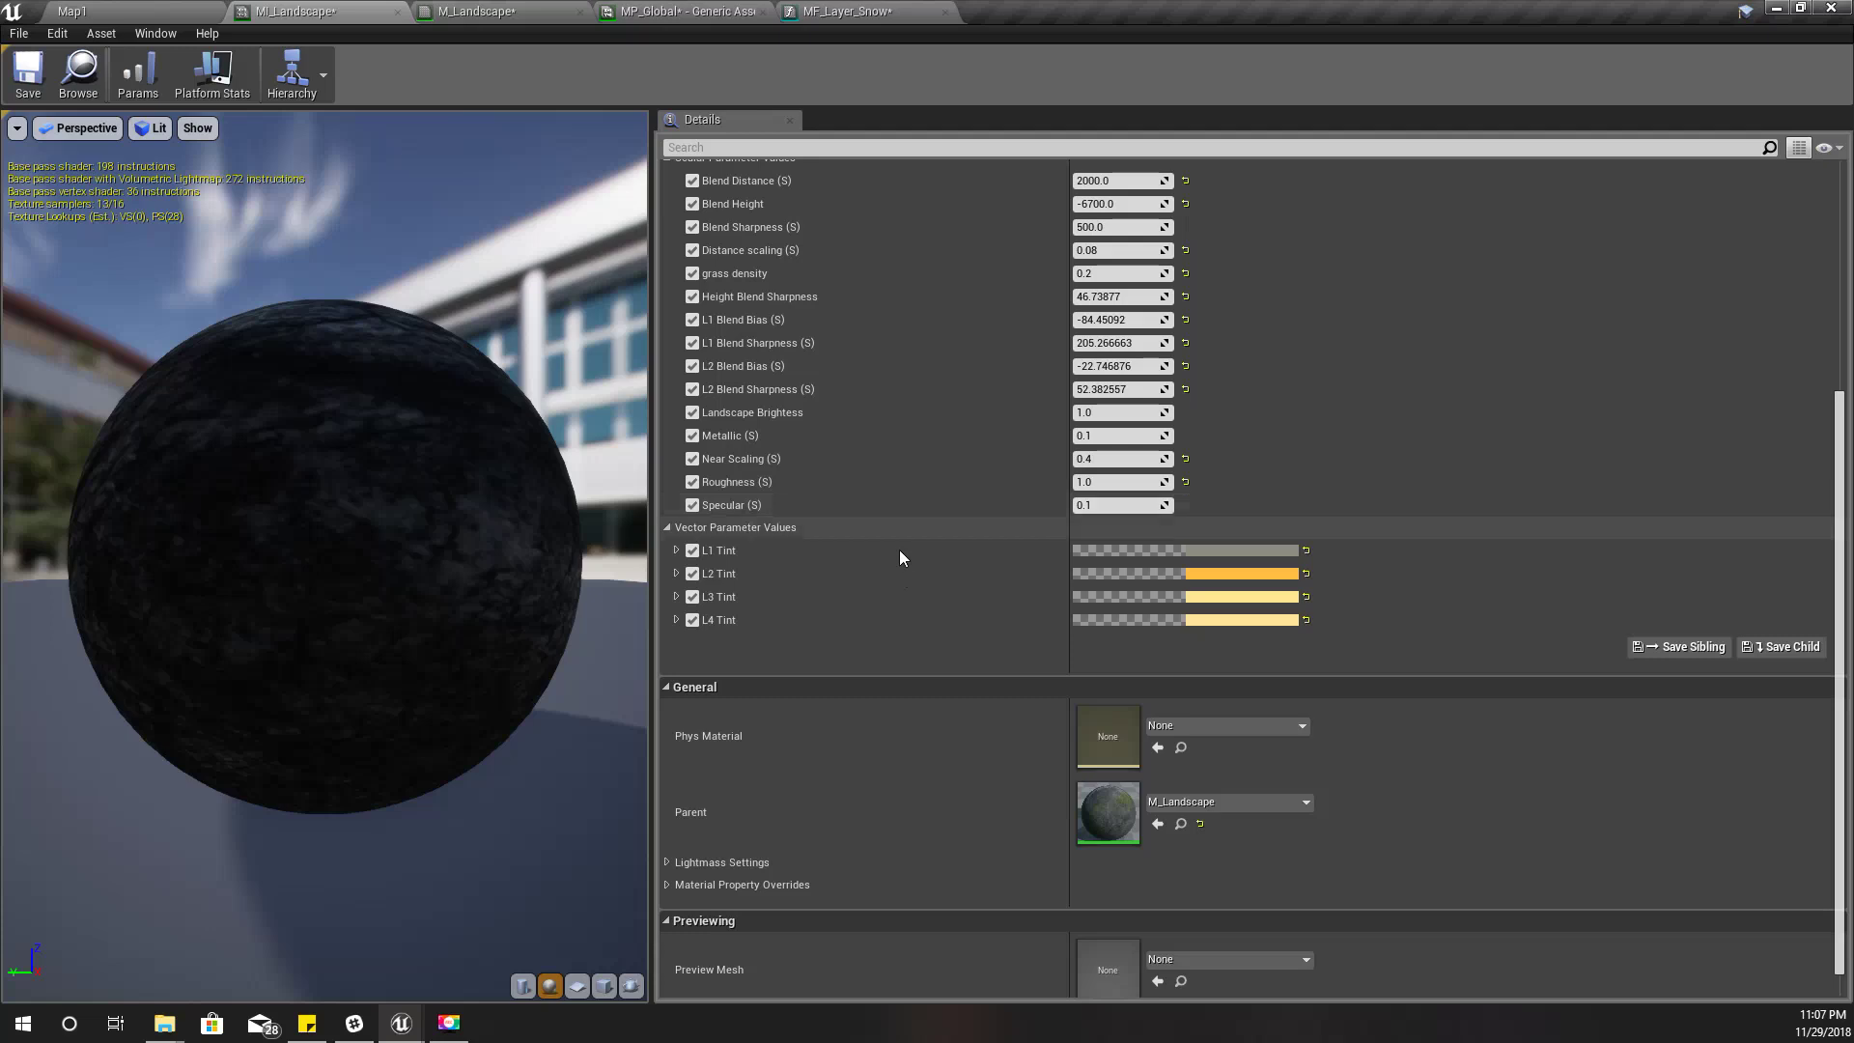
{"action": "scroll", "coordinate": [888, 576], "scroll_direction": "up", "scroll_amount": 5}
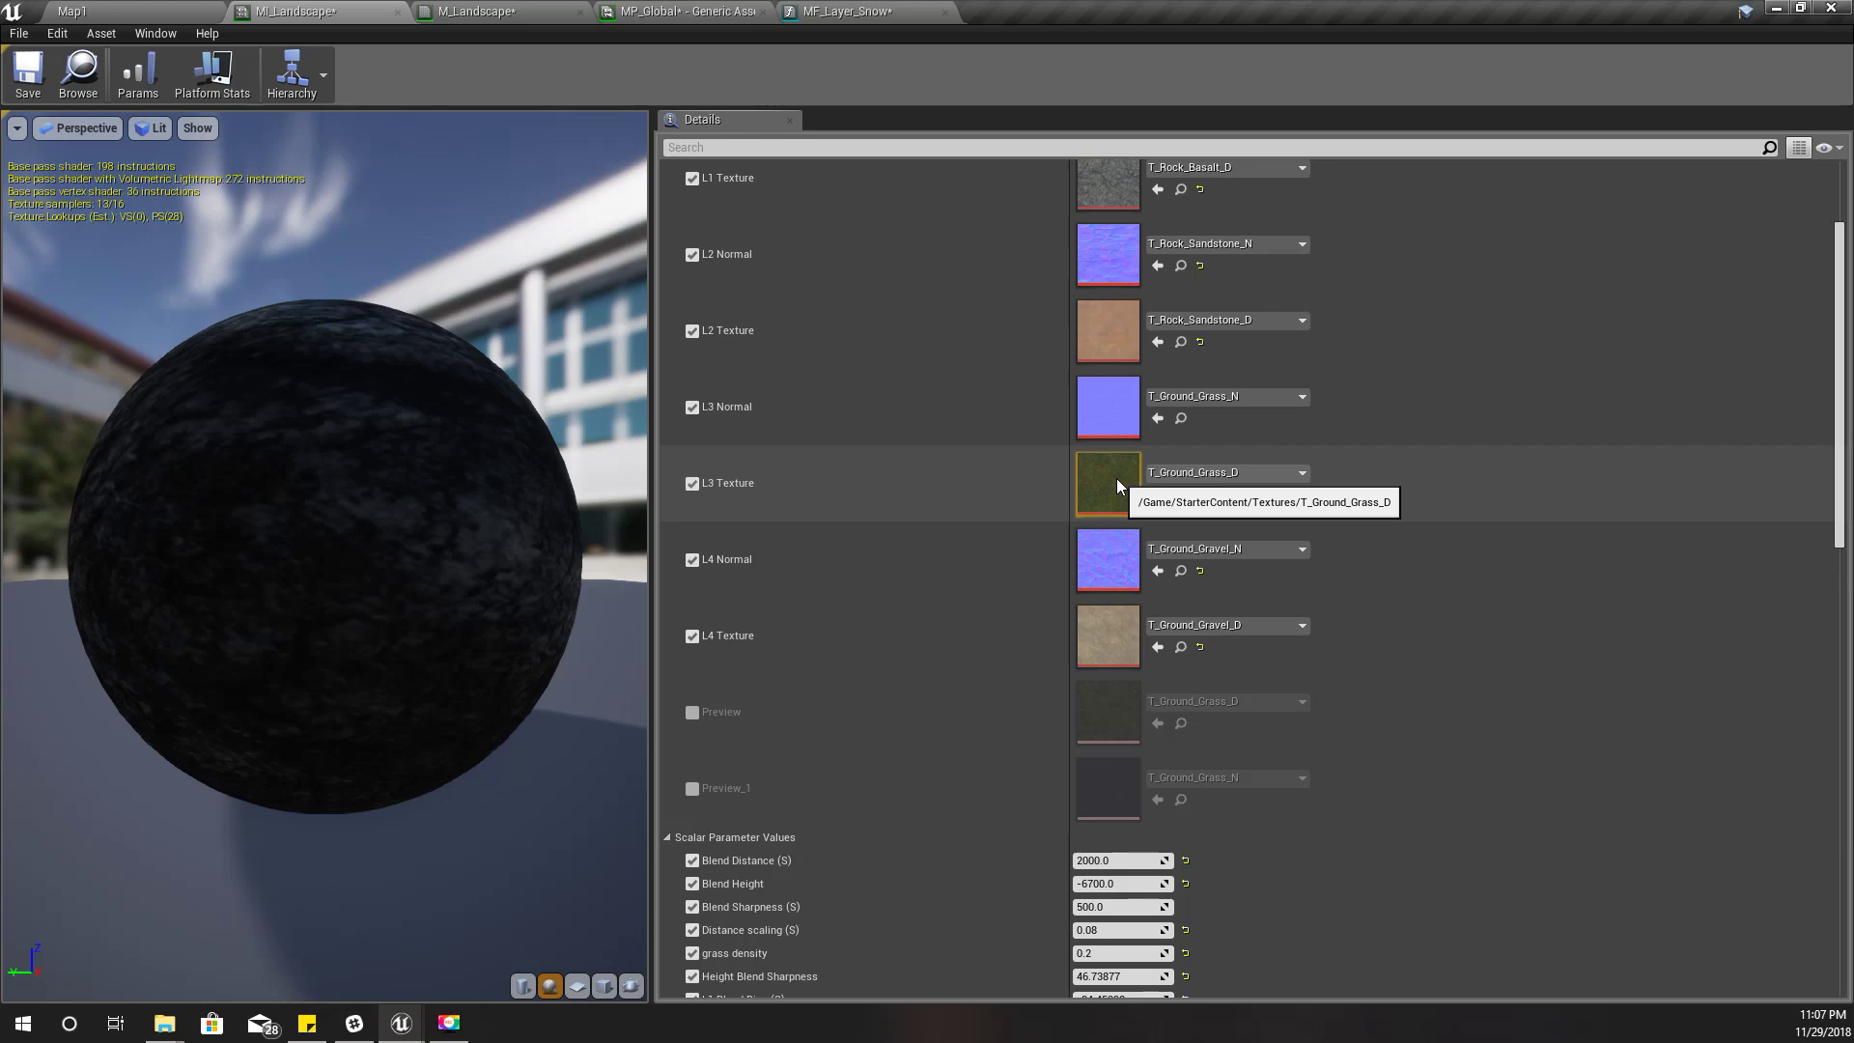
{"action": "left_click", "coordinate": [555, 14]}
{"action": "right_click_drag", "start_coordinate": [1353, 549], "coordinate": [1110, 571]}
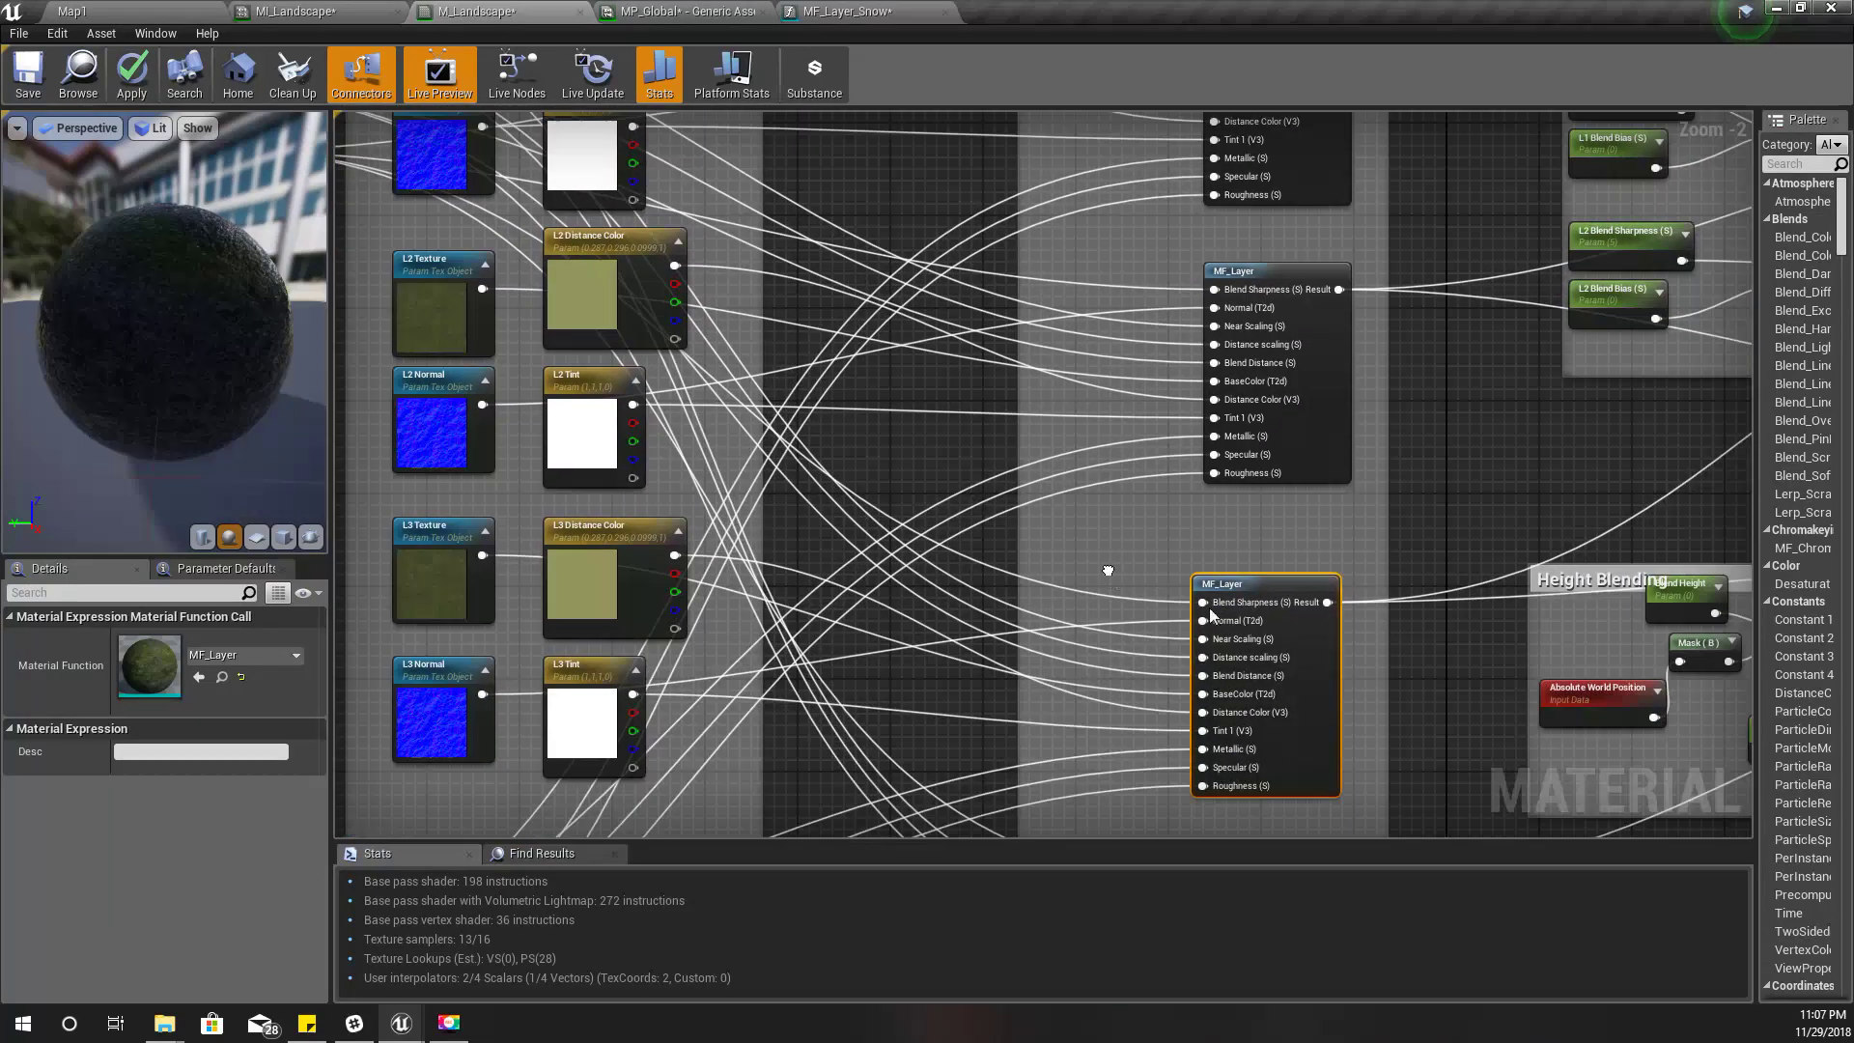
{"action": "left_click_drag", "start_coordinate": [1259, 583], "coordinate": [1133, 584]}
{"action": "right_click_drag", "start_coordinate": [1131, 582], "coordinate": [1274, 493]}
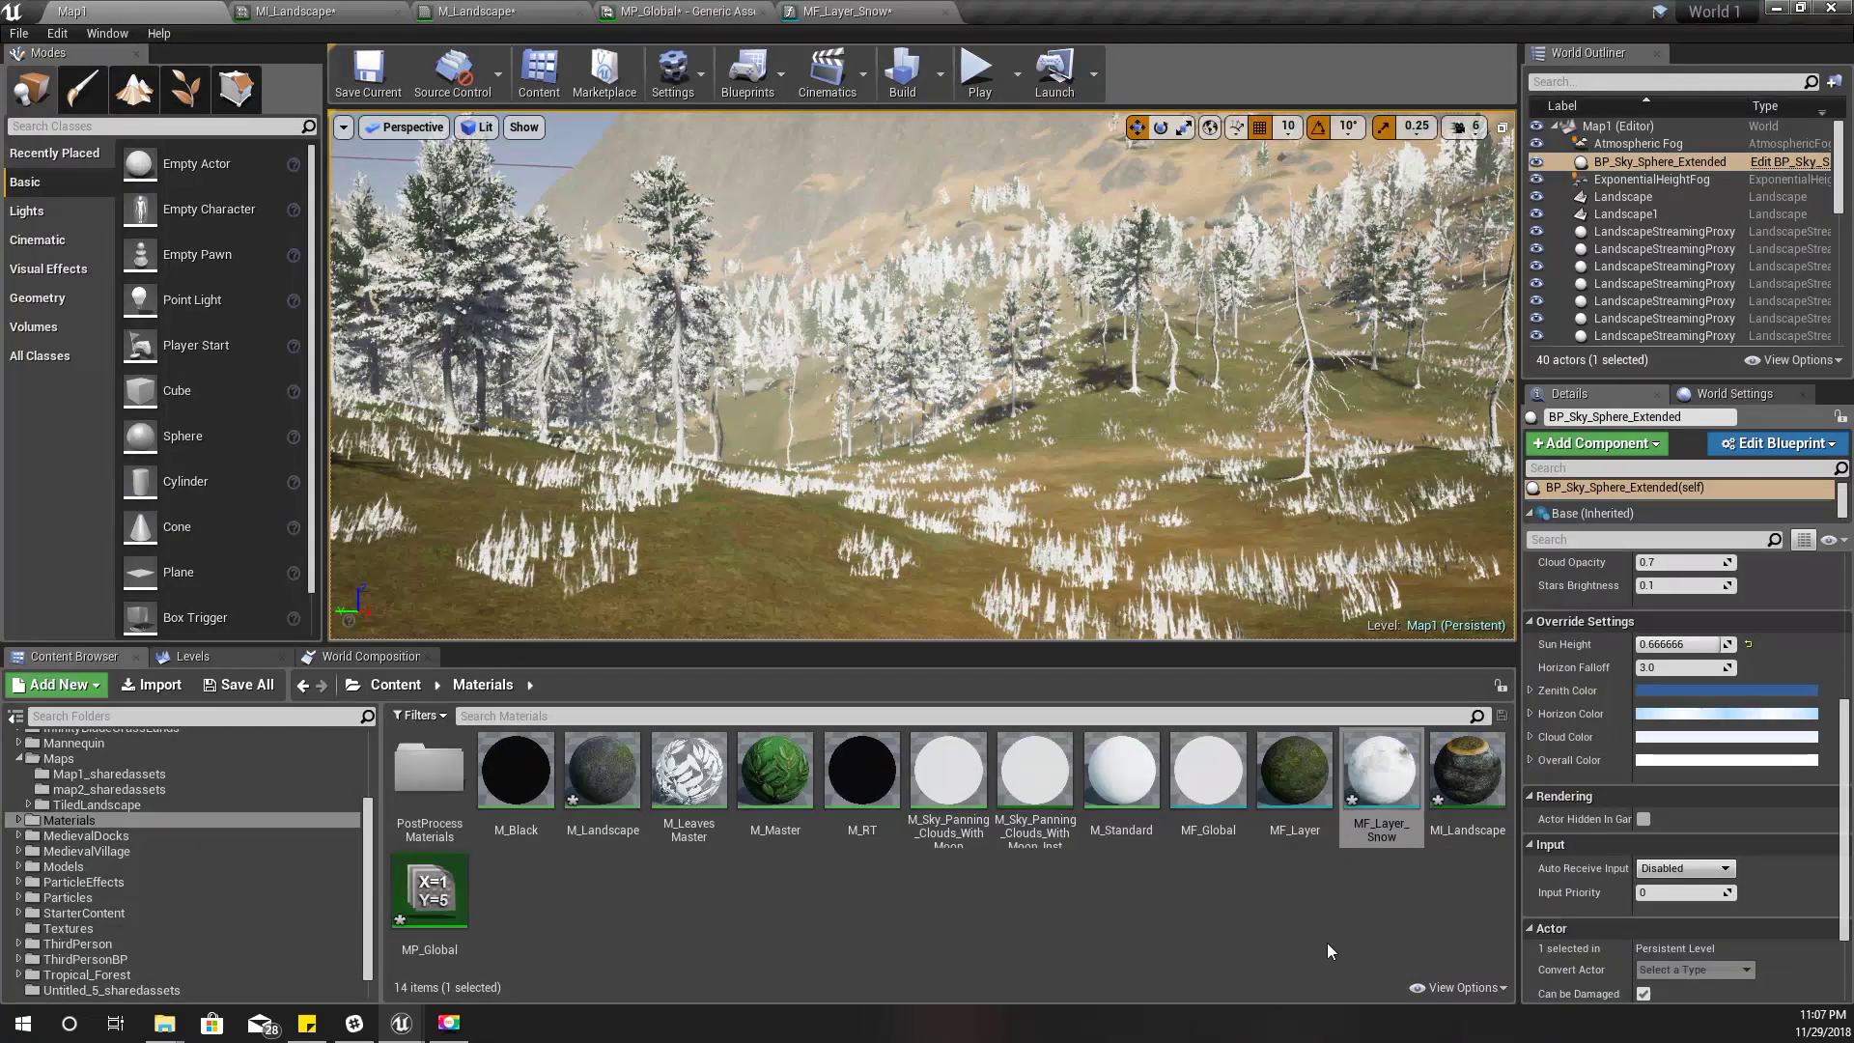
Step: Place the MF_Layer_Snow function from the Materials folder in the M_Landscape graph, next to the L3 MF_Layer node
{"action": "left_click", "coordinate": [1381, 782]}
{"action": "left_click_drag", "start_coordinate": [703, 181], "coordinate": [792, 184]}
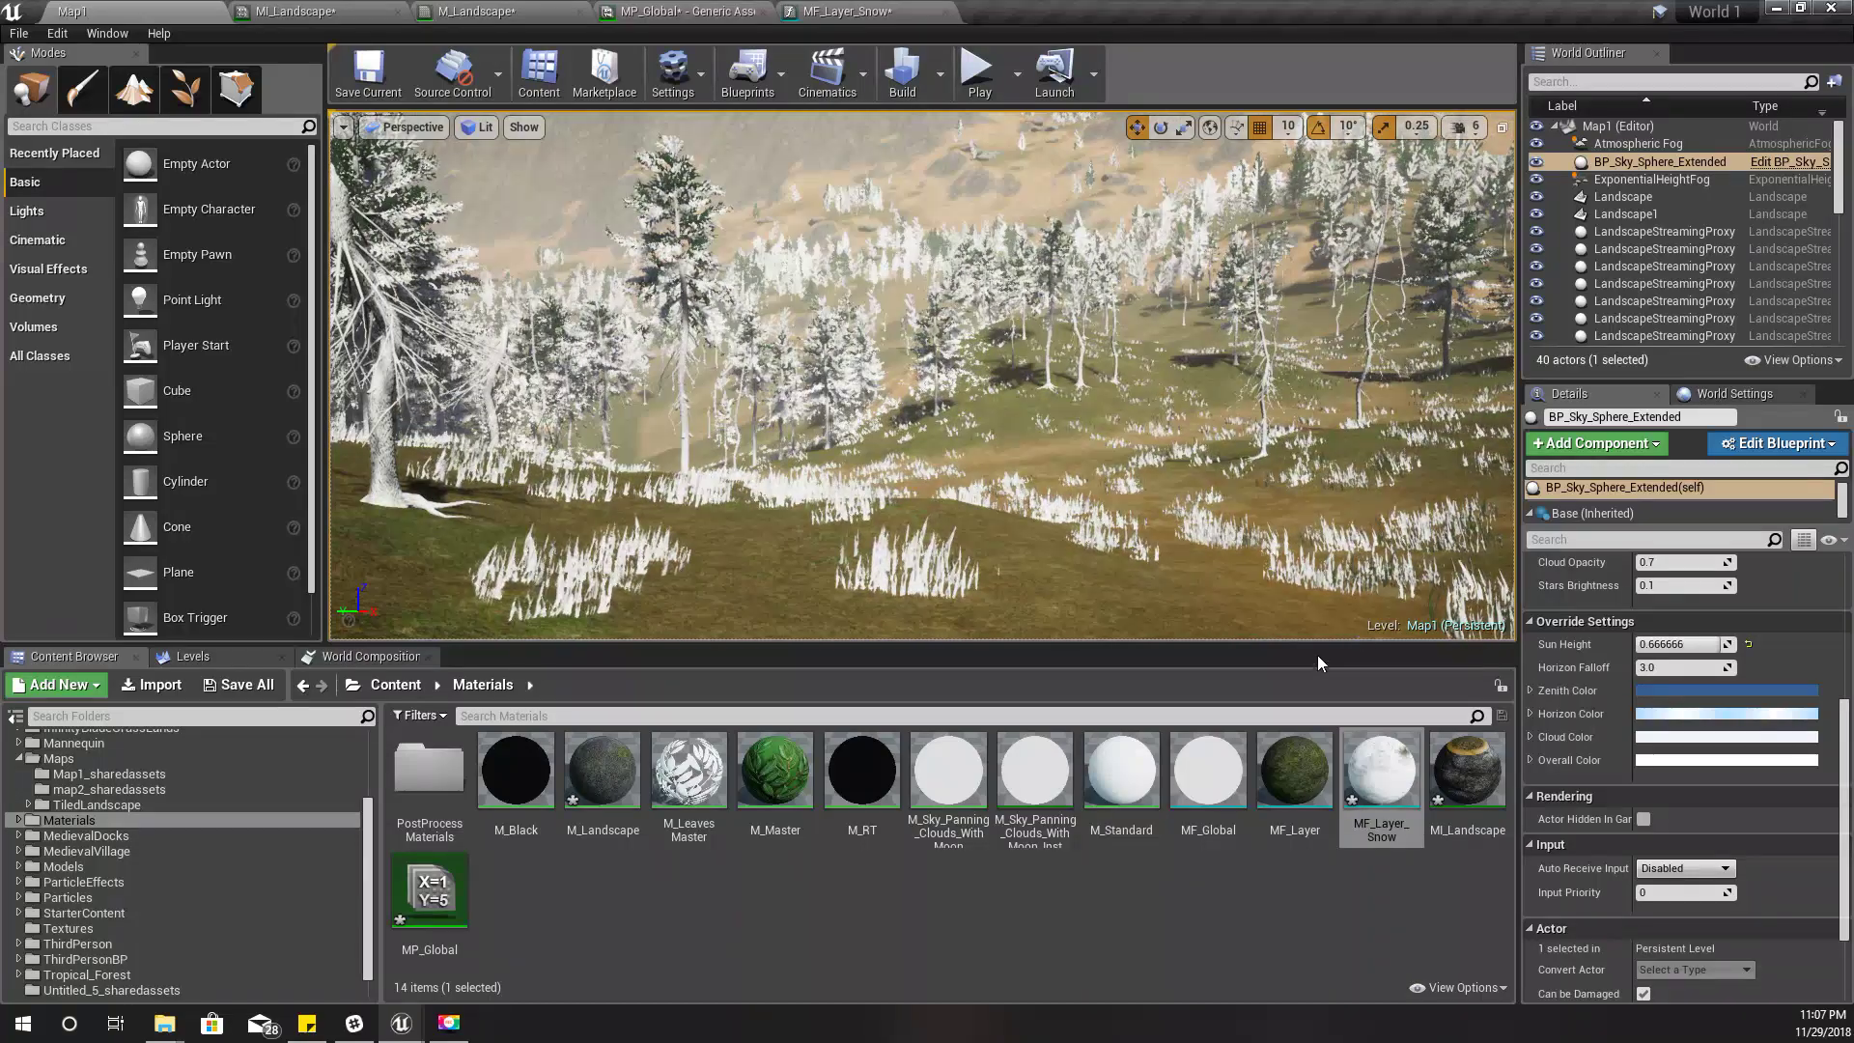
{"action": "left_click_drag", "start_coordinate": [1381, 777], "coordinate": [1271, 606]}
{"action": "left_click", "coordinate": [135, 12]}
{"action": "left_click_drag", "start_coordinate": [1381, 777], "coordinate": [1404, 611]}
{"action": "right_click_drag", "start_coordinate": [1501, 578], "coordinate": [1104, 583]}
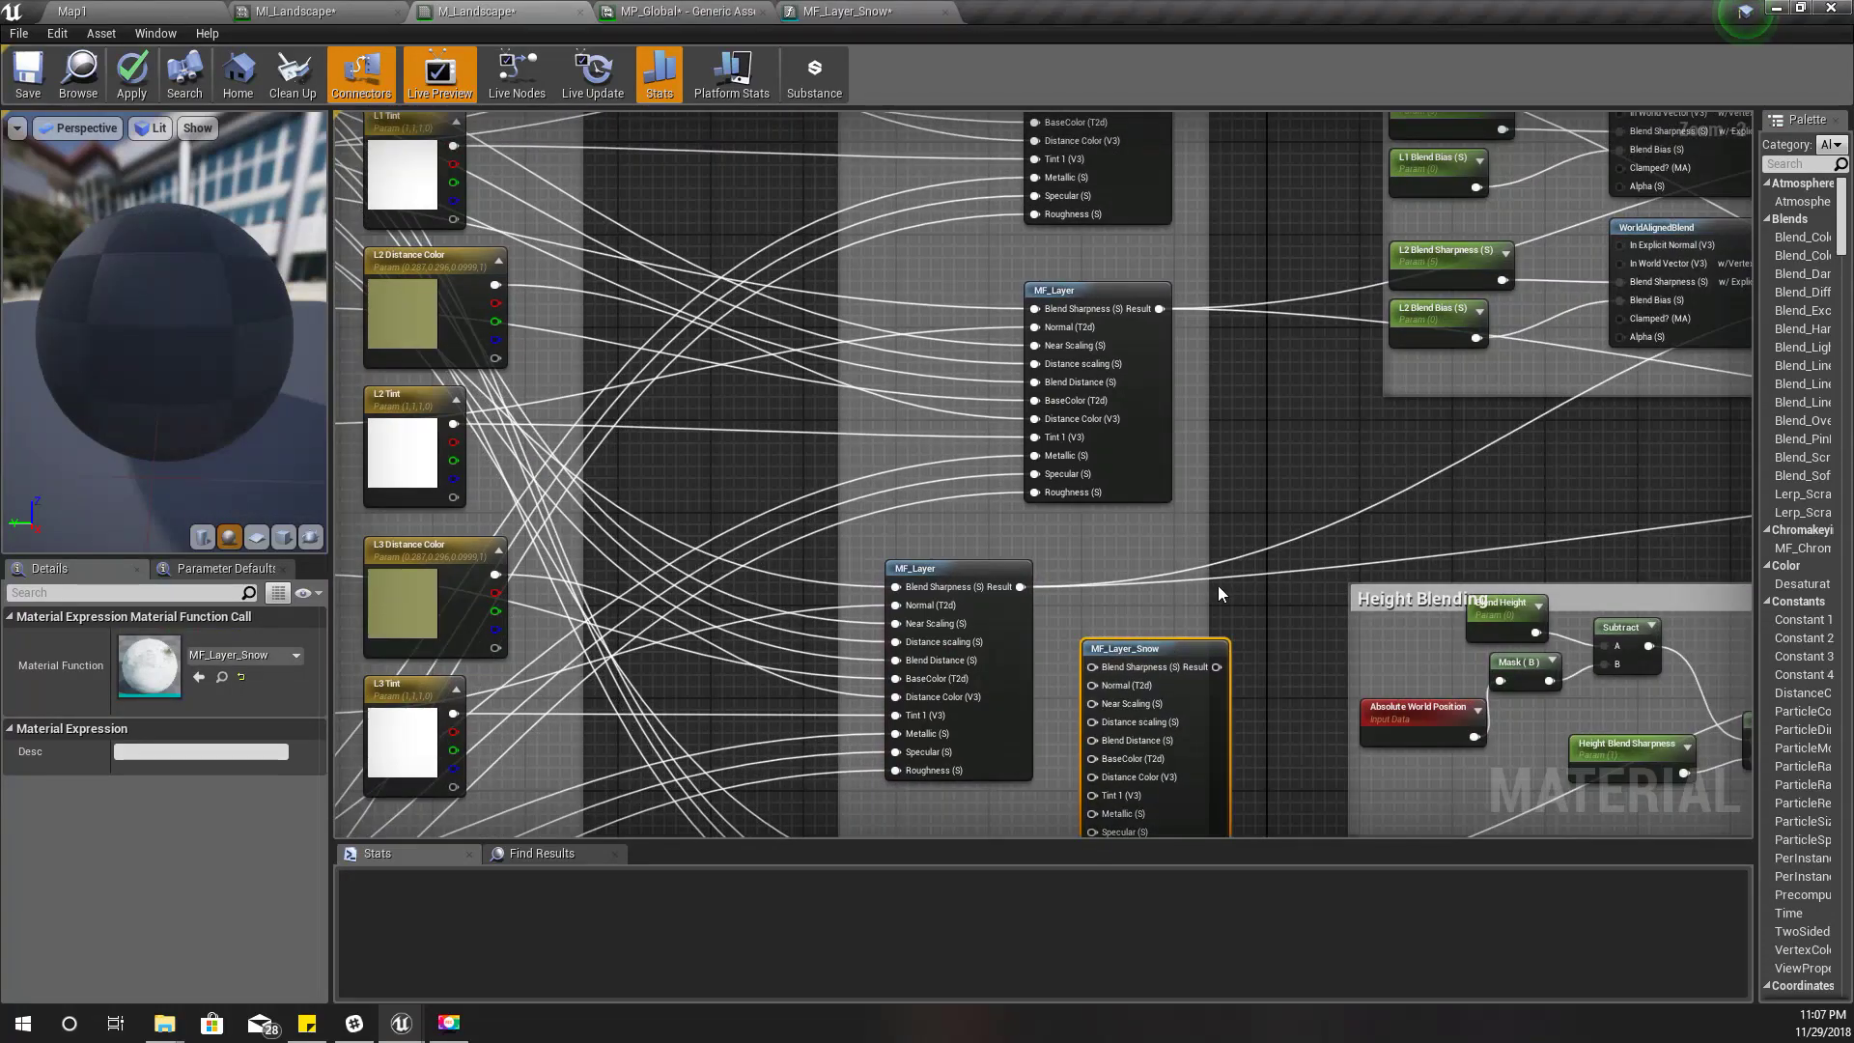
{"action": "left_click_drag", "start_coordinate": [1166, 648], "coordinate": [1177, 611]}
Step: Insert a reroute node after the L3 MF_Layer result and route both of its outgoing wires through it
{"action": "right_click_drag", "start_coordinate": [1051, 674], "coordinate": [997, 521]}
{"action": "scroll", "coordinate": [1253, 466], "scroll_direction": "up", "scroll_amount": 2}
{"action": "right_click_drag", "start_coordinate": [1253, 467], "coordinate": [1092, 442]}
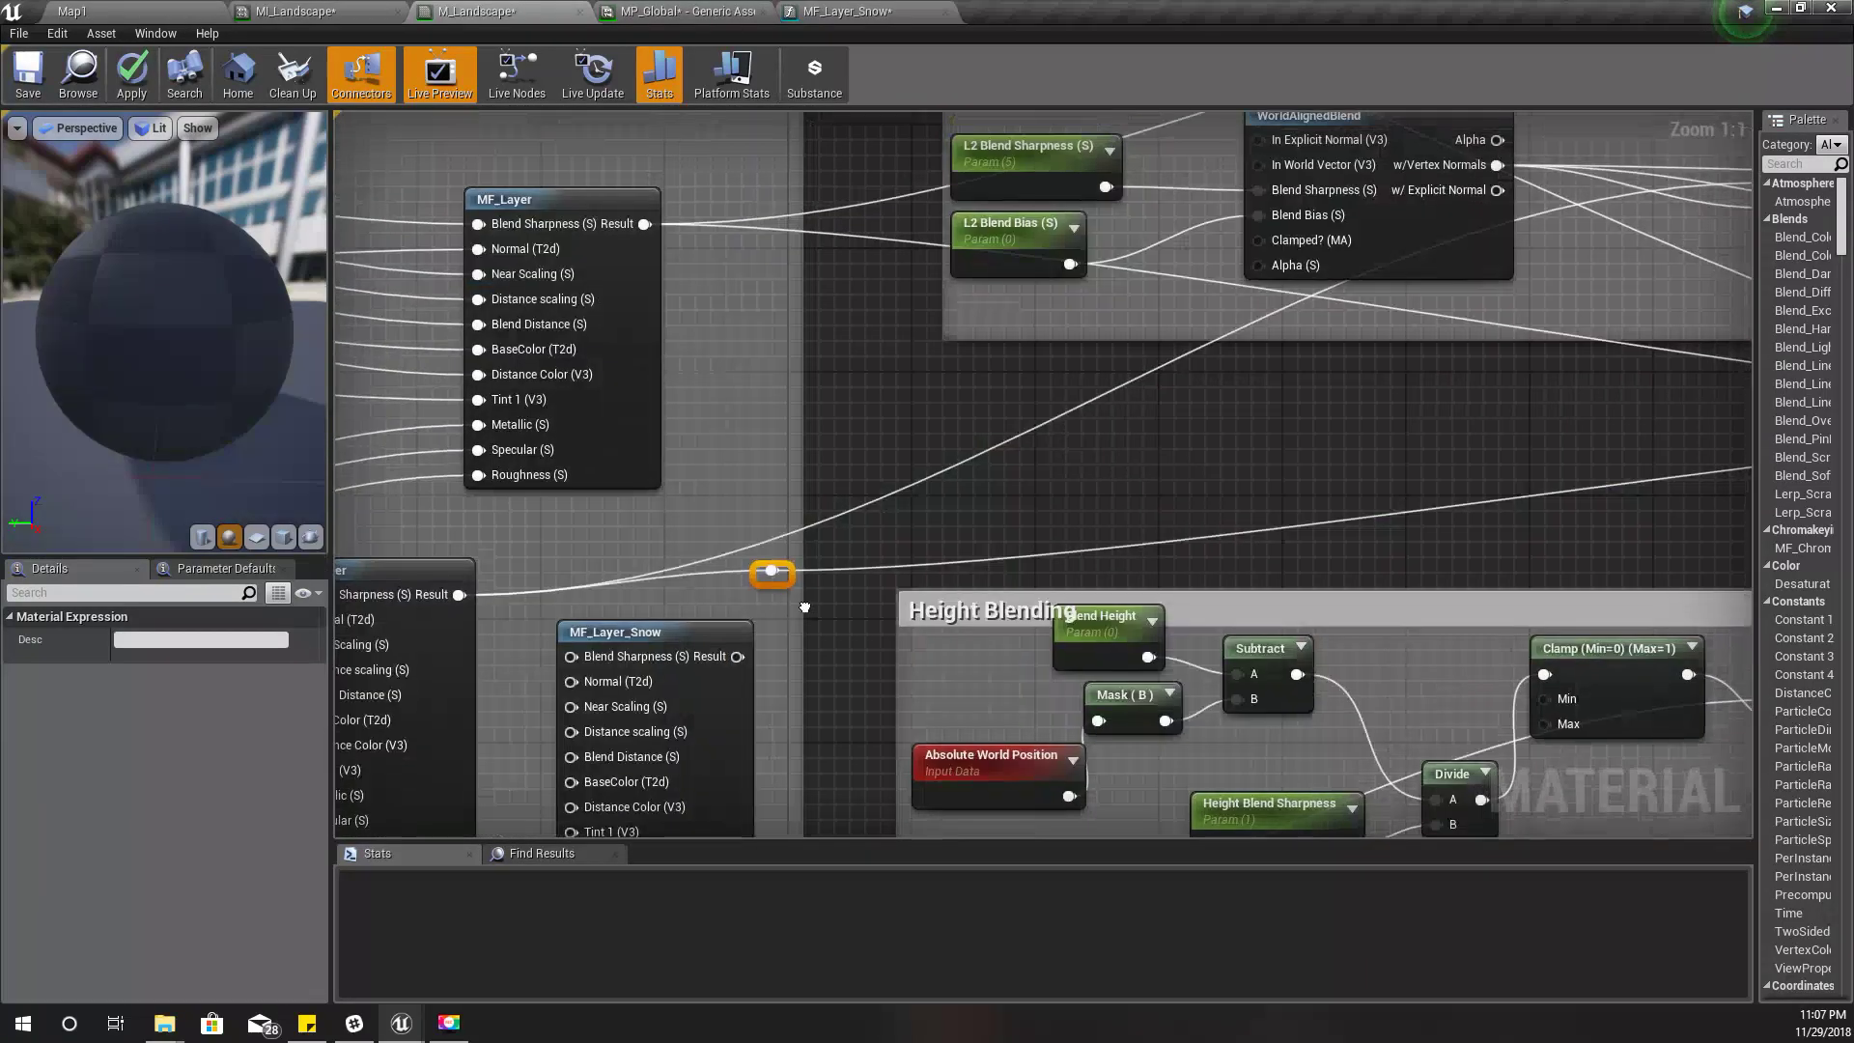
{"action": "right_click_drag", "start_coordinate": [803, 606], "coordinate": [557, 663]}
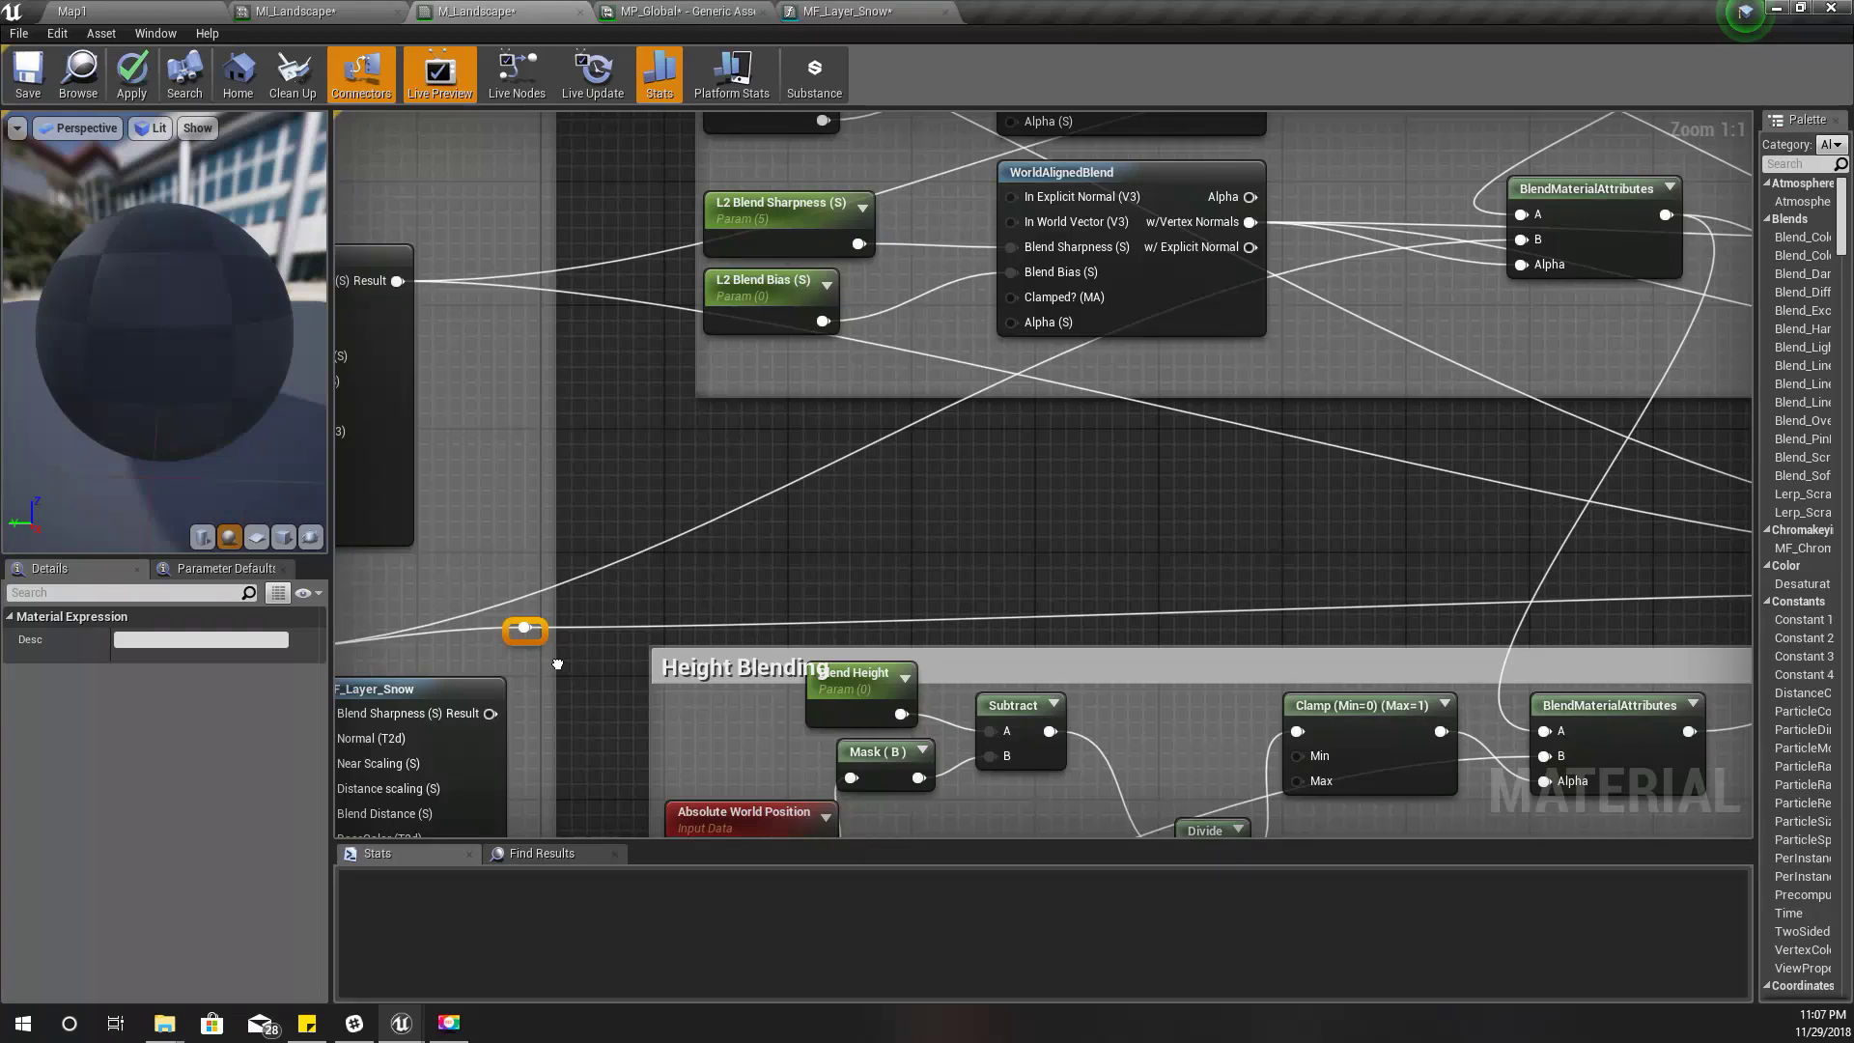
{"action": "right_click_drag", "start_coordinate": [557, 664], "coordinate": [1336, 374]}
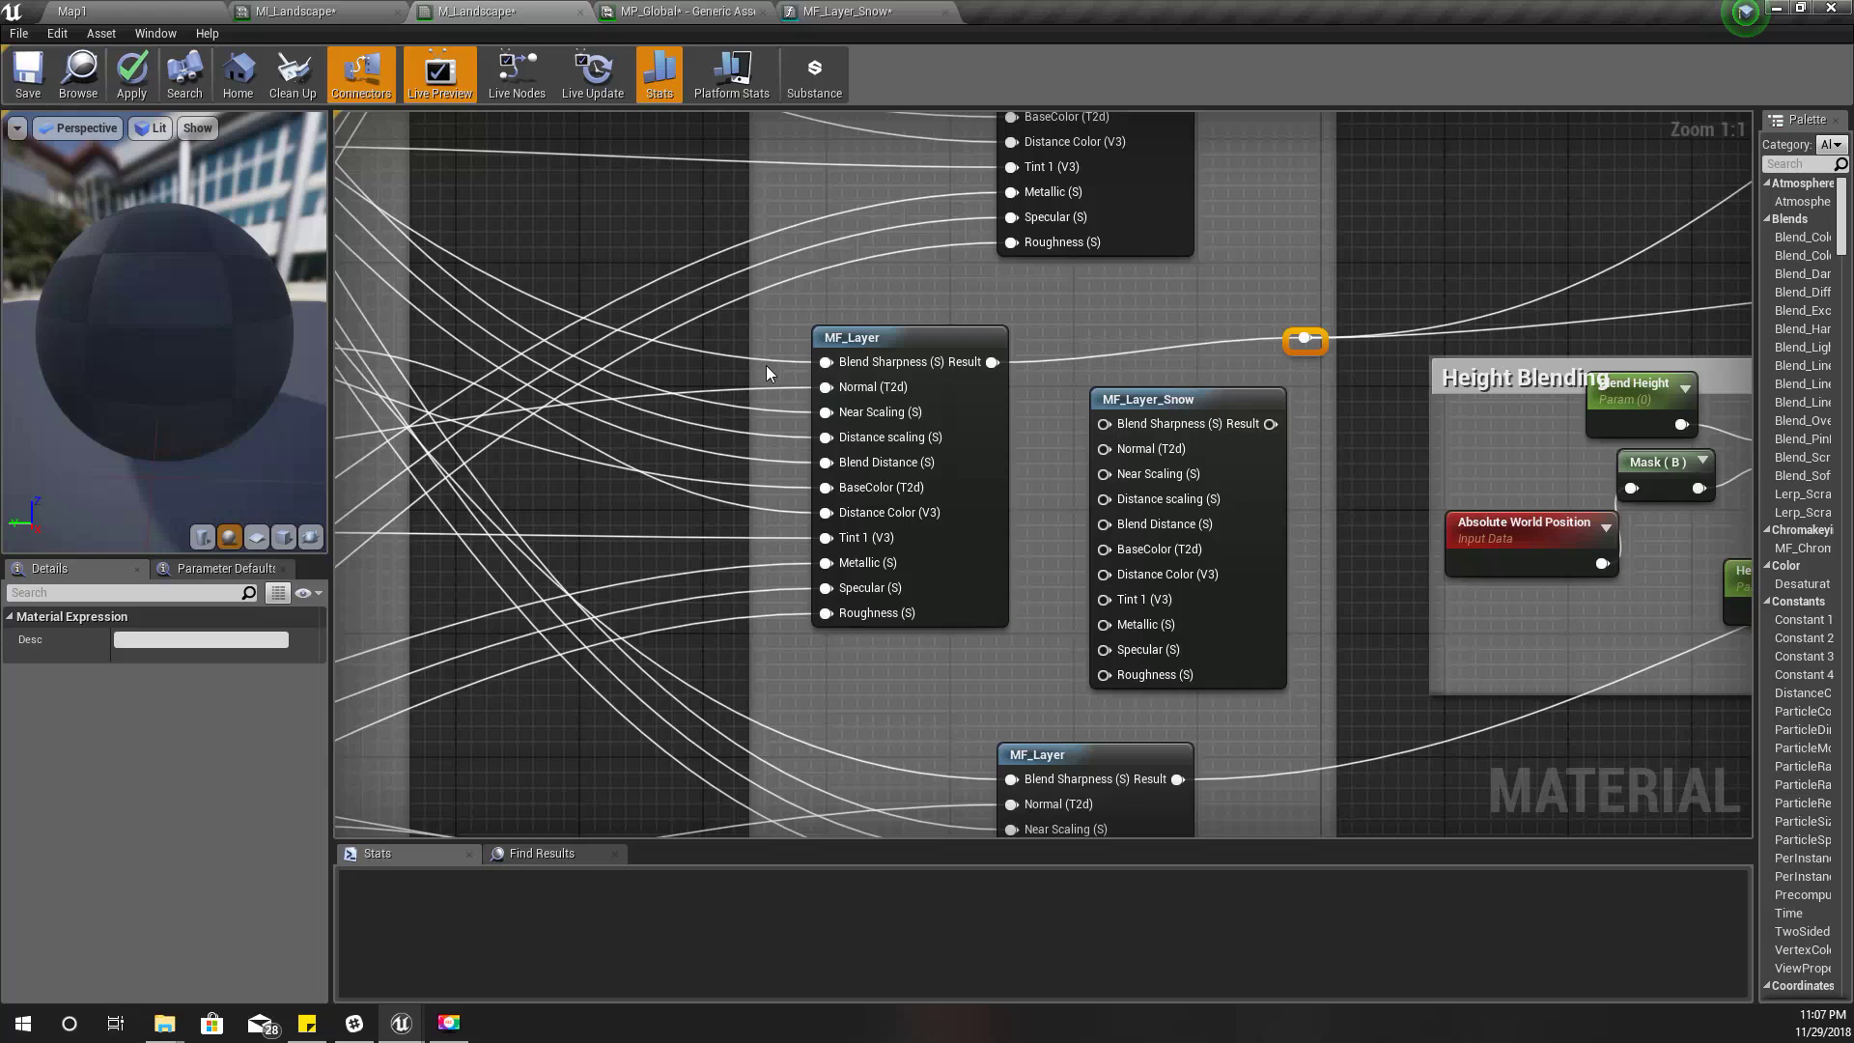
Step: Insert a reroute node on each input wire of the L3 MF_Layer node, from Blend Sharpness to Roughness
{"action": "double_click", "coordinate": [767, 365]}
{"action": "double_click", "coordinate": [761, 392]}
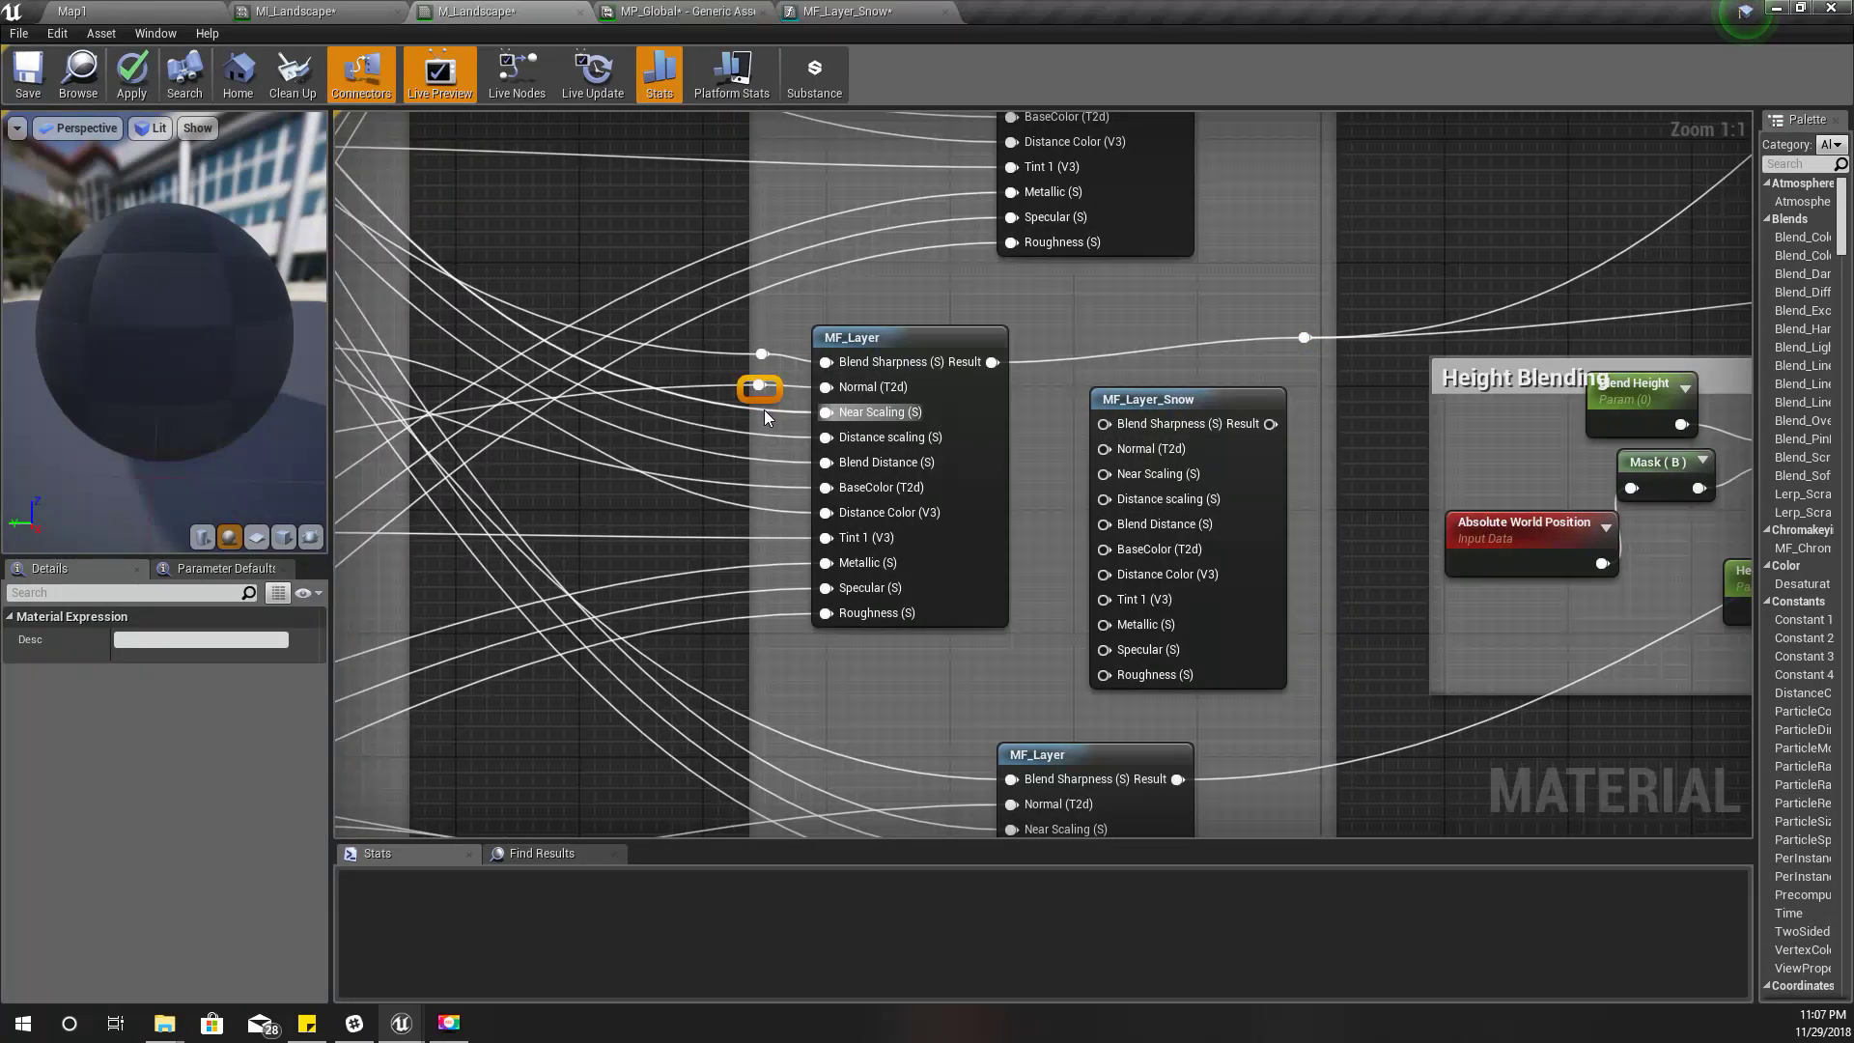
{"action": "double_click", "coordinate": [763, 409]}
{"action": "double_click", "coordinate": [766, 429]}
{"action": "double_click", "coordinate": [767, 458]}
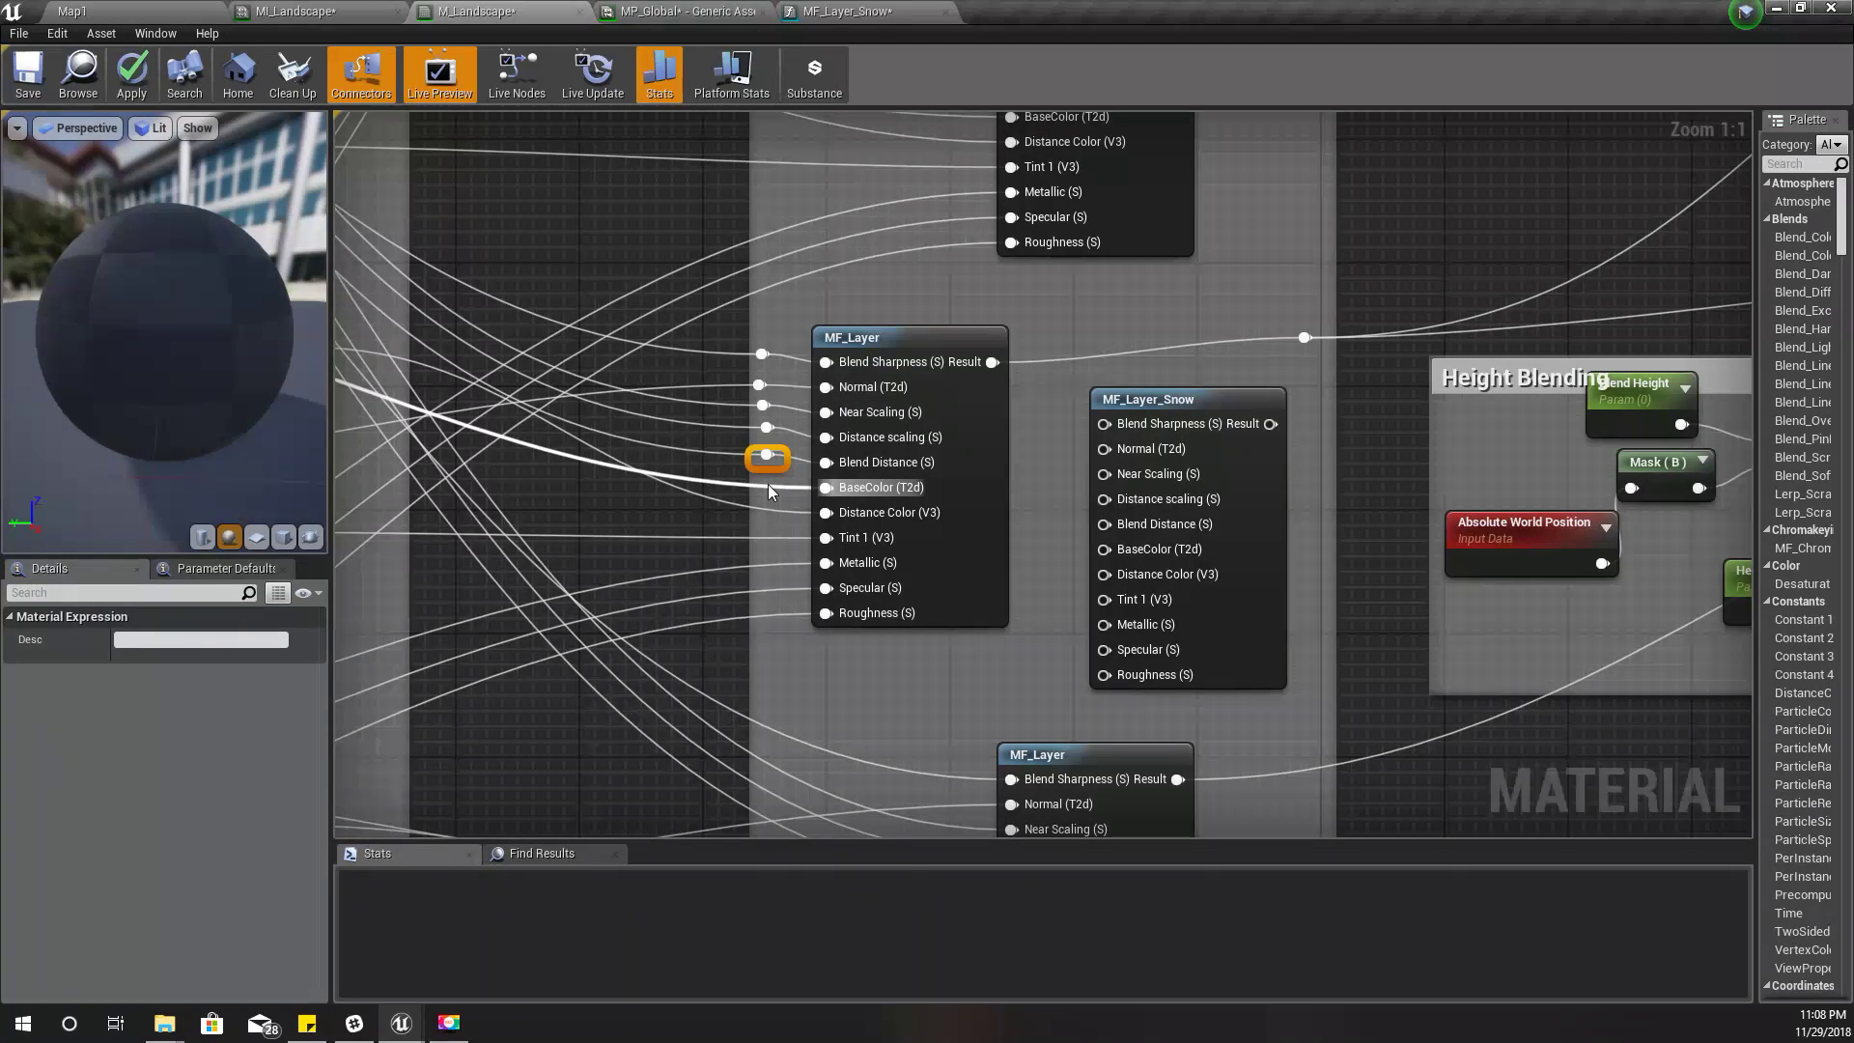
{"action": "double_click", "coordinate": [767, 484]}
{"action": "double_click", "coordinate": [765, 506]}
{"action": "left_click", "coordinate": [767, 537]}
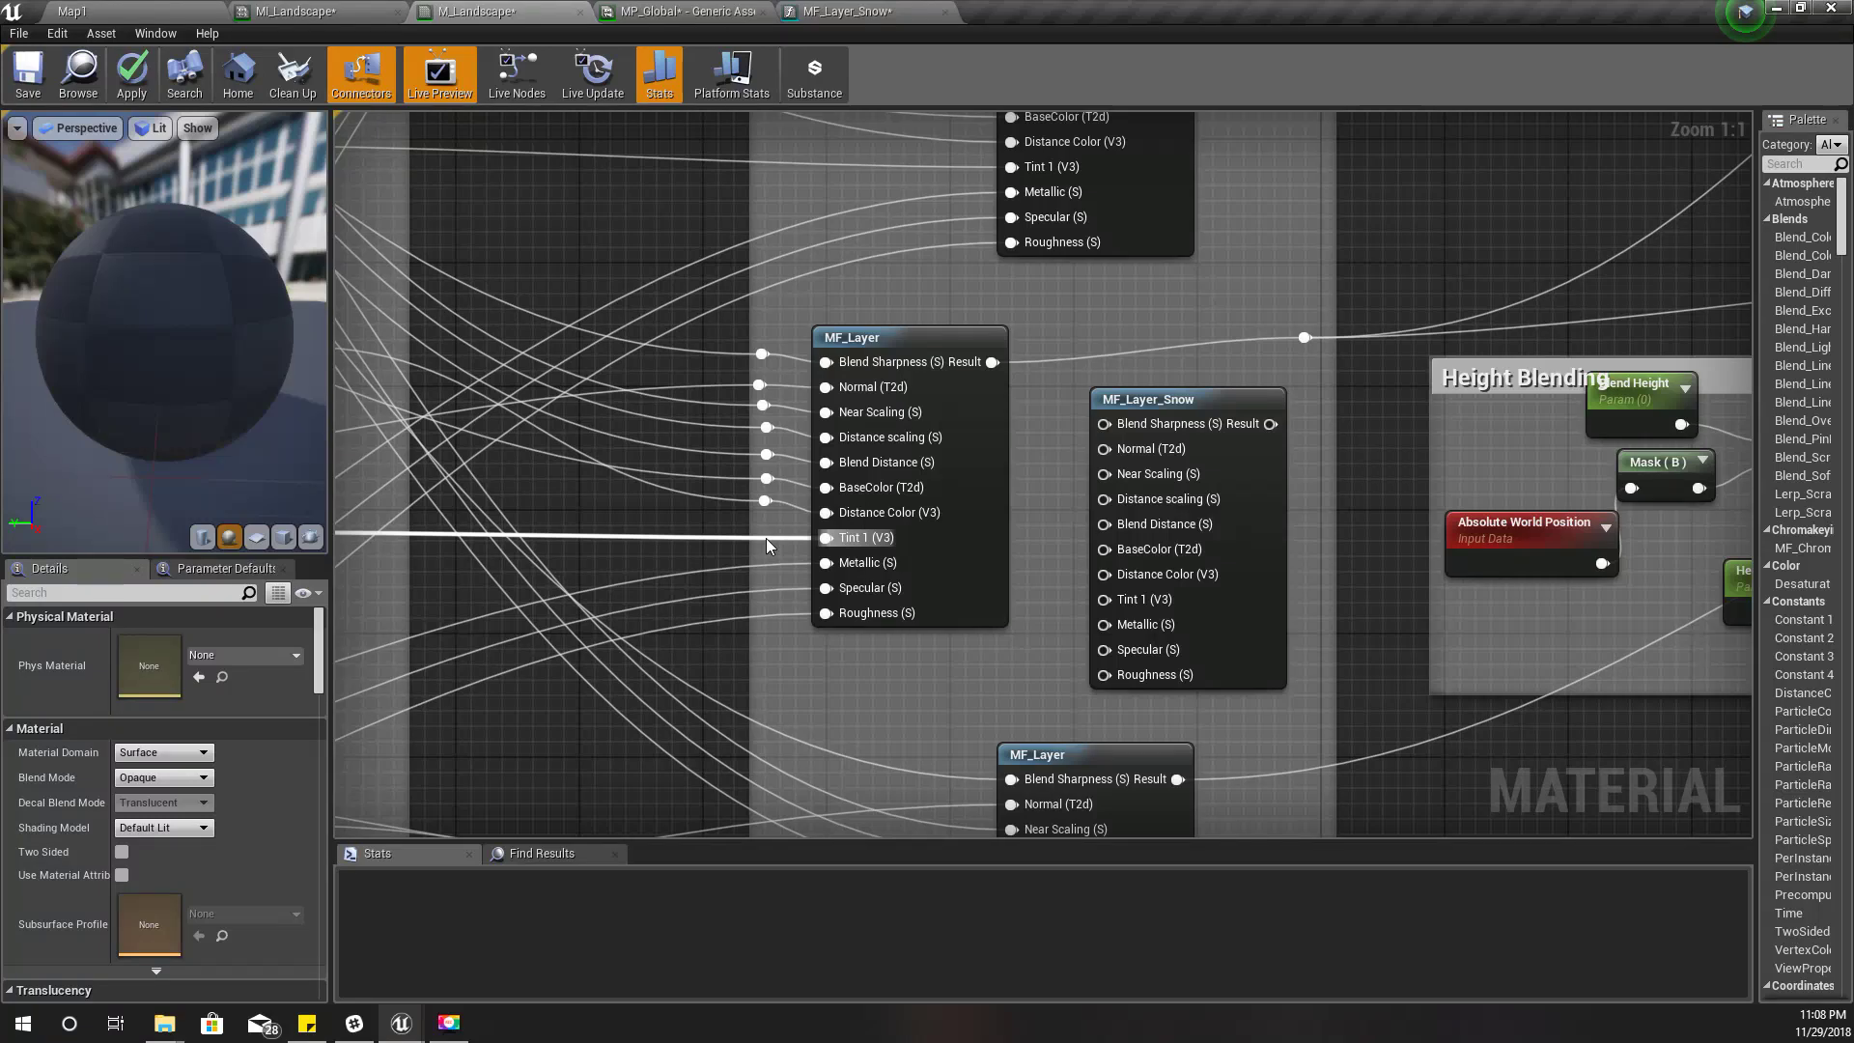
{"action": "double_click", "coordinate": [766, 537]}
{"action": "double_click", "coordinate": [766, 560]}
{"action": "double_click", "coordinate": [766, 586]}
{"action": "double_click", "coordinate": [768, 609]}
Step: Connect the input reroute nodes to the matching inputs of MF_Layer_Snow, from Blend Sharpness through Roughness
{"action": "left_click", "coordinate": [761, 386]}
{"action": "mouse_move", "coordinate": [769, 386]}
{"action": "left_mouse_down"}
{"action": "mouse_move", "coordinate": [1156, 456]}
{"action": "mouse_move", "coordinate": [763, 453]}
{"action": "mouse_move", "coordinate": [764, 408]}
{"action": "left_mouse_up"}
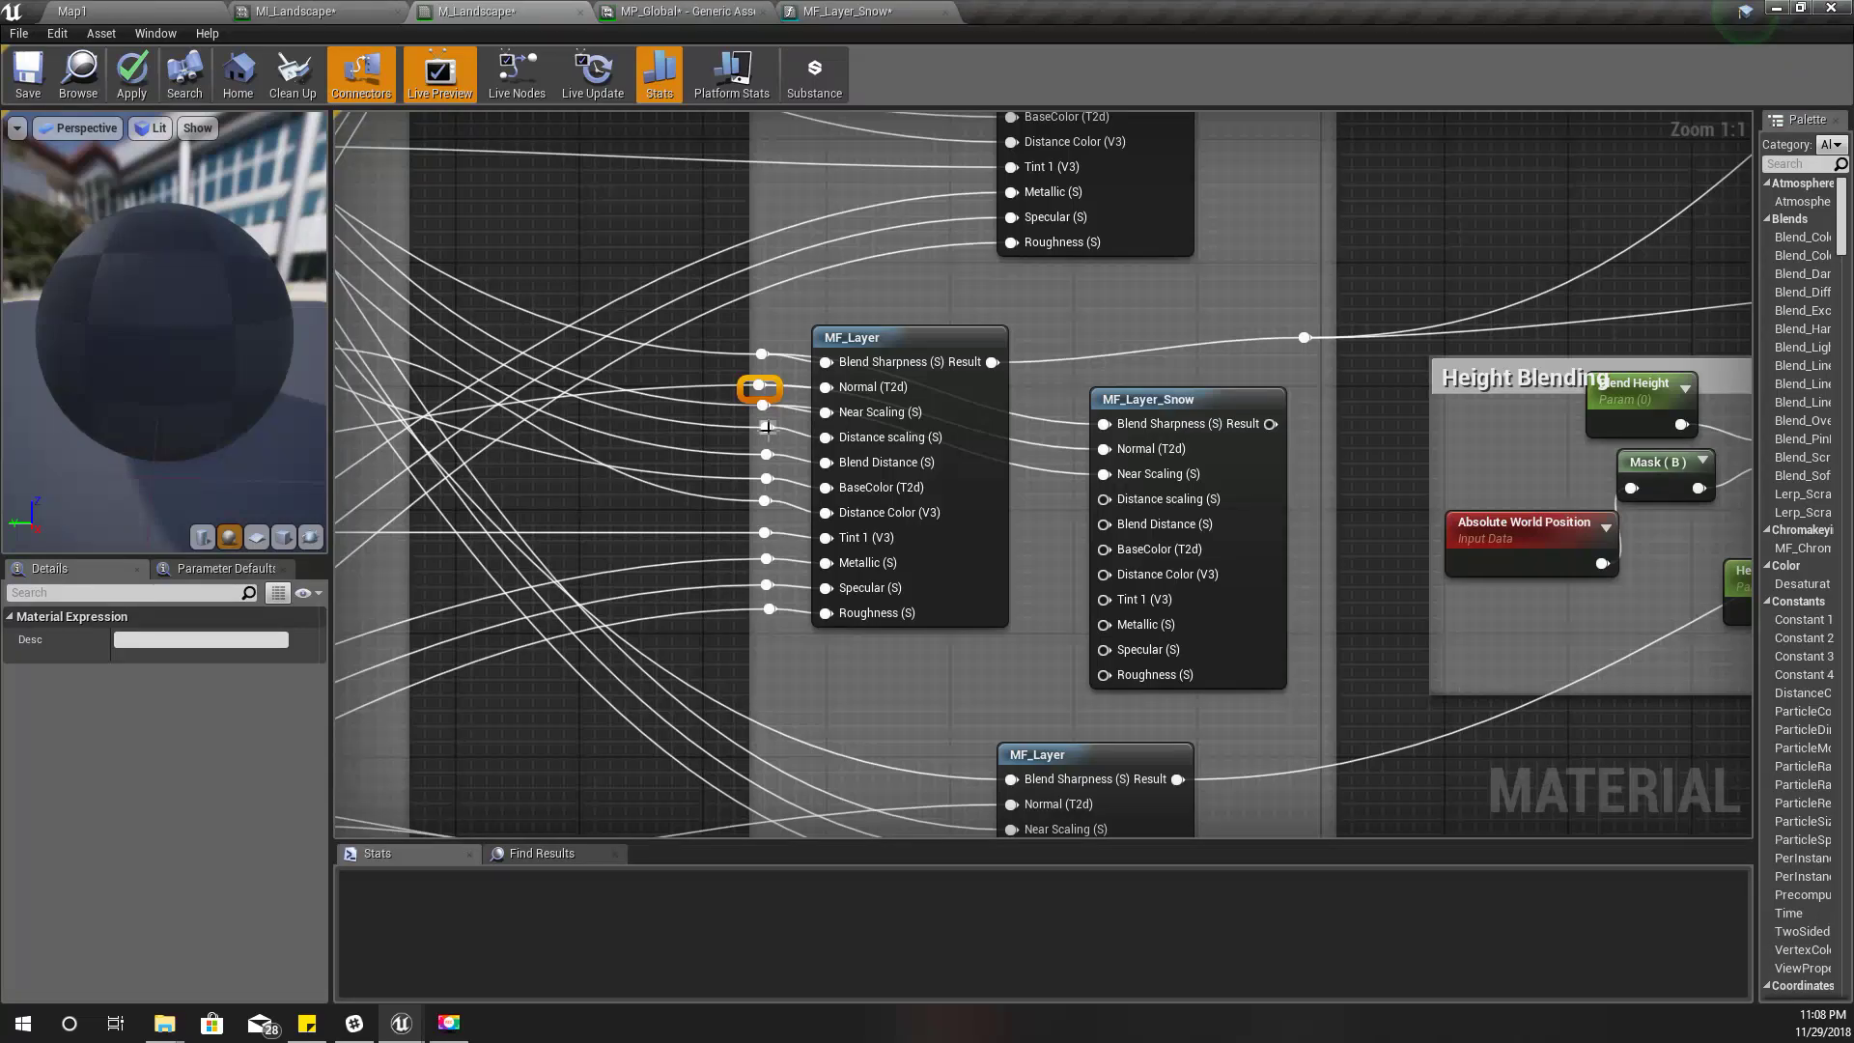
{"action": "left_click_drag", "start_coordinate": [767, 427], "coordinate": [1104, 498]}
{"action": "left_click_drag", "start_coordinate": [1102, 575], "coordinate": [764, 501]}
{"action": "left_click_drag", "start_coordinate": [764, 532], "coordinate": [1104, 599]}
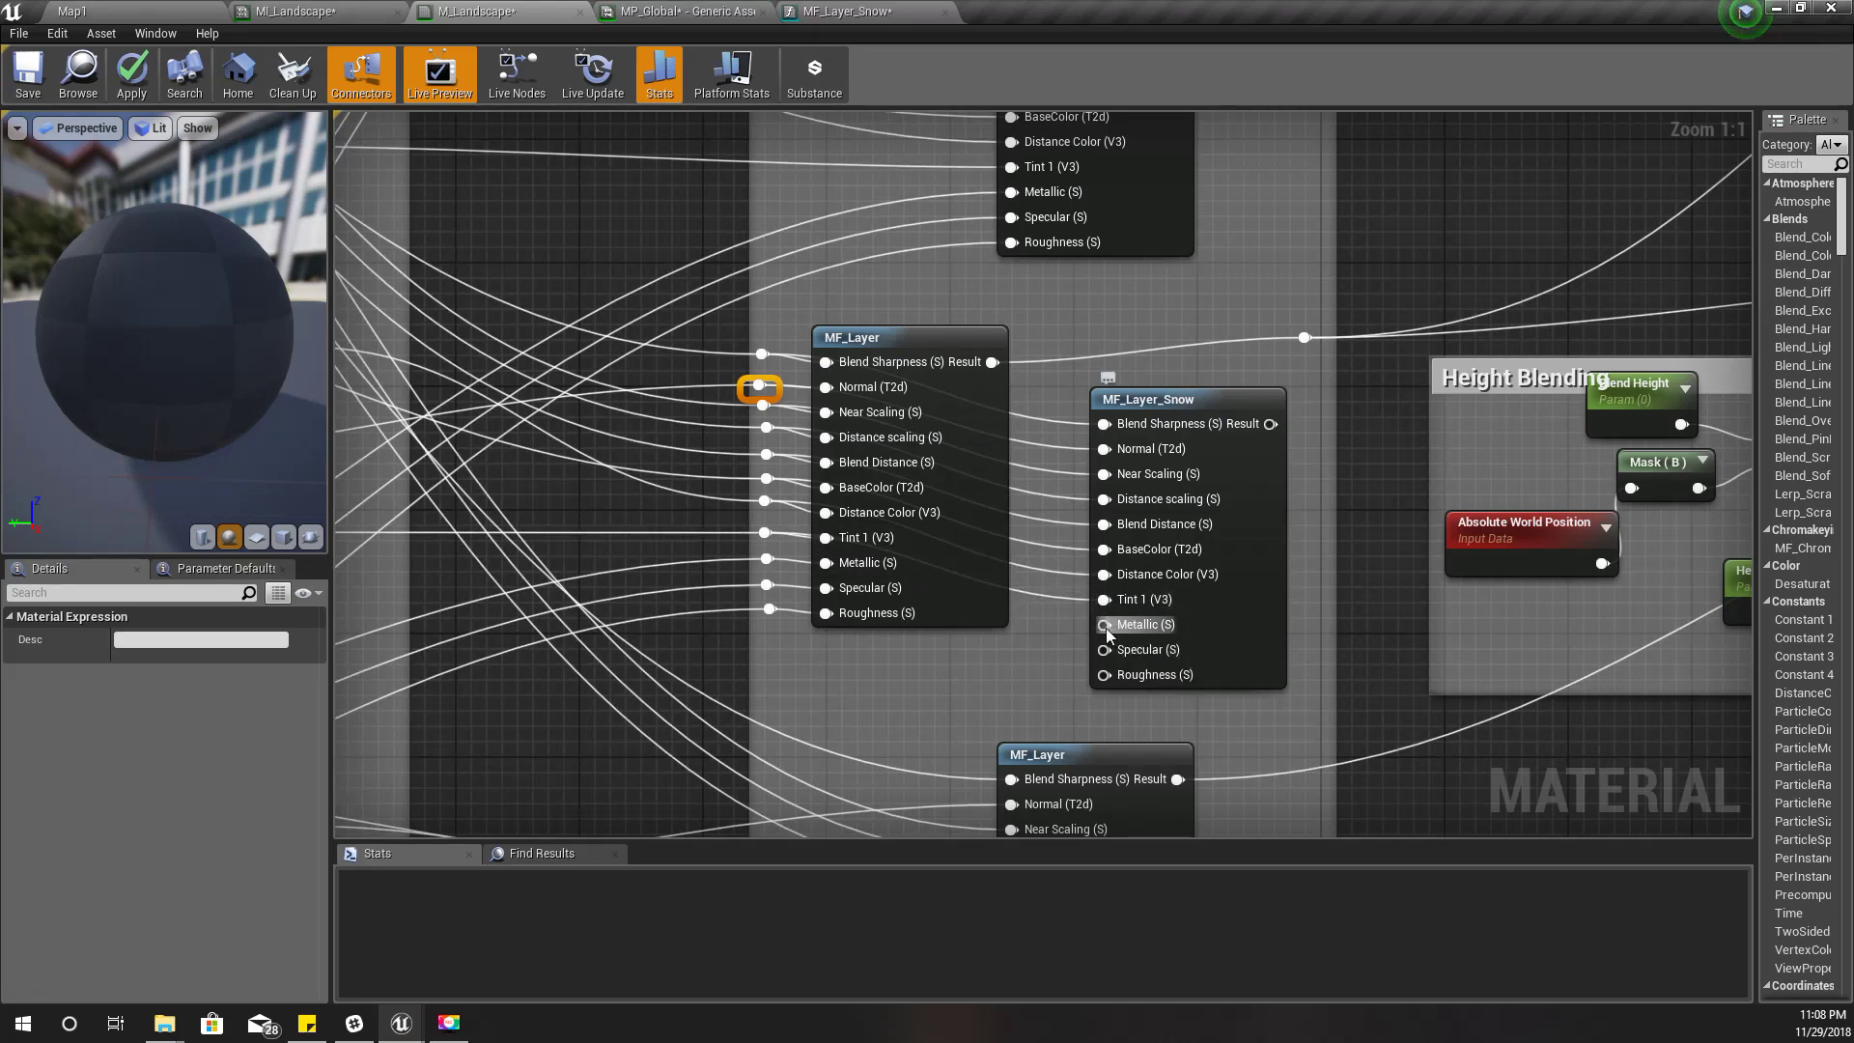
{"action": "left_click_drag", "start_coordinate": [1103, 674], "coordinate": [770, 608]}
Step: Replace the L3 MF_Layer result with the MF_Layer_Snow result at the output reroute node and apply the material changes
{"action": "right_click_drag", "start_coordinate": [1270, 453], "coordinate": [1058, 474]}
{"action": "left_click_drag", "start_coordinate": [1058, 444], "coordinate": [1091, 363]}
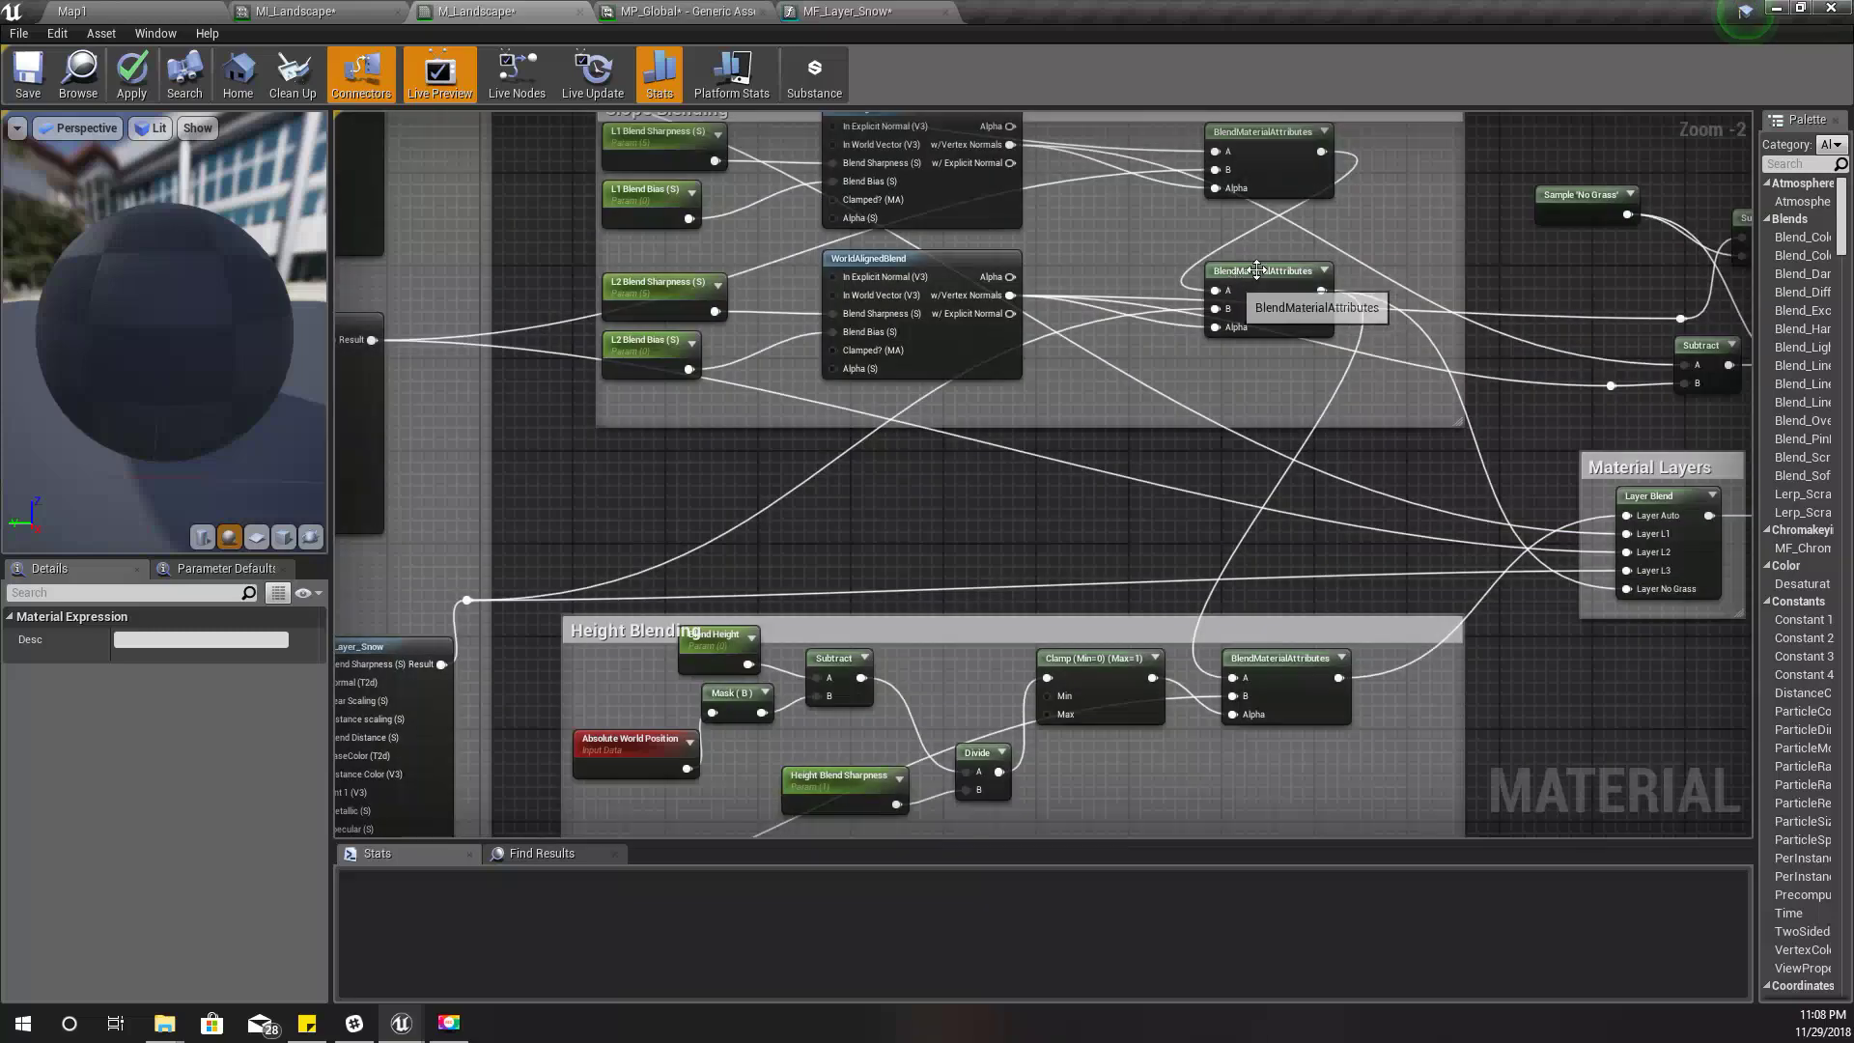
{"action": "left_click", "coordinate": [1260, 271]}
{"action": "right_click_drag", "start_coordinate": [1352, 480], "coordinate": [933, 590]}
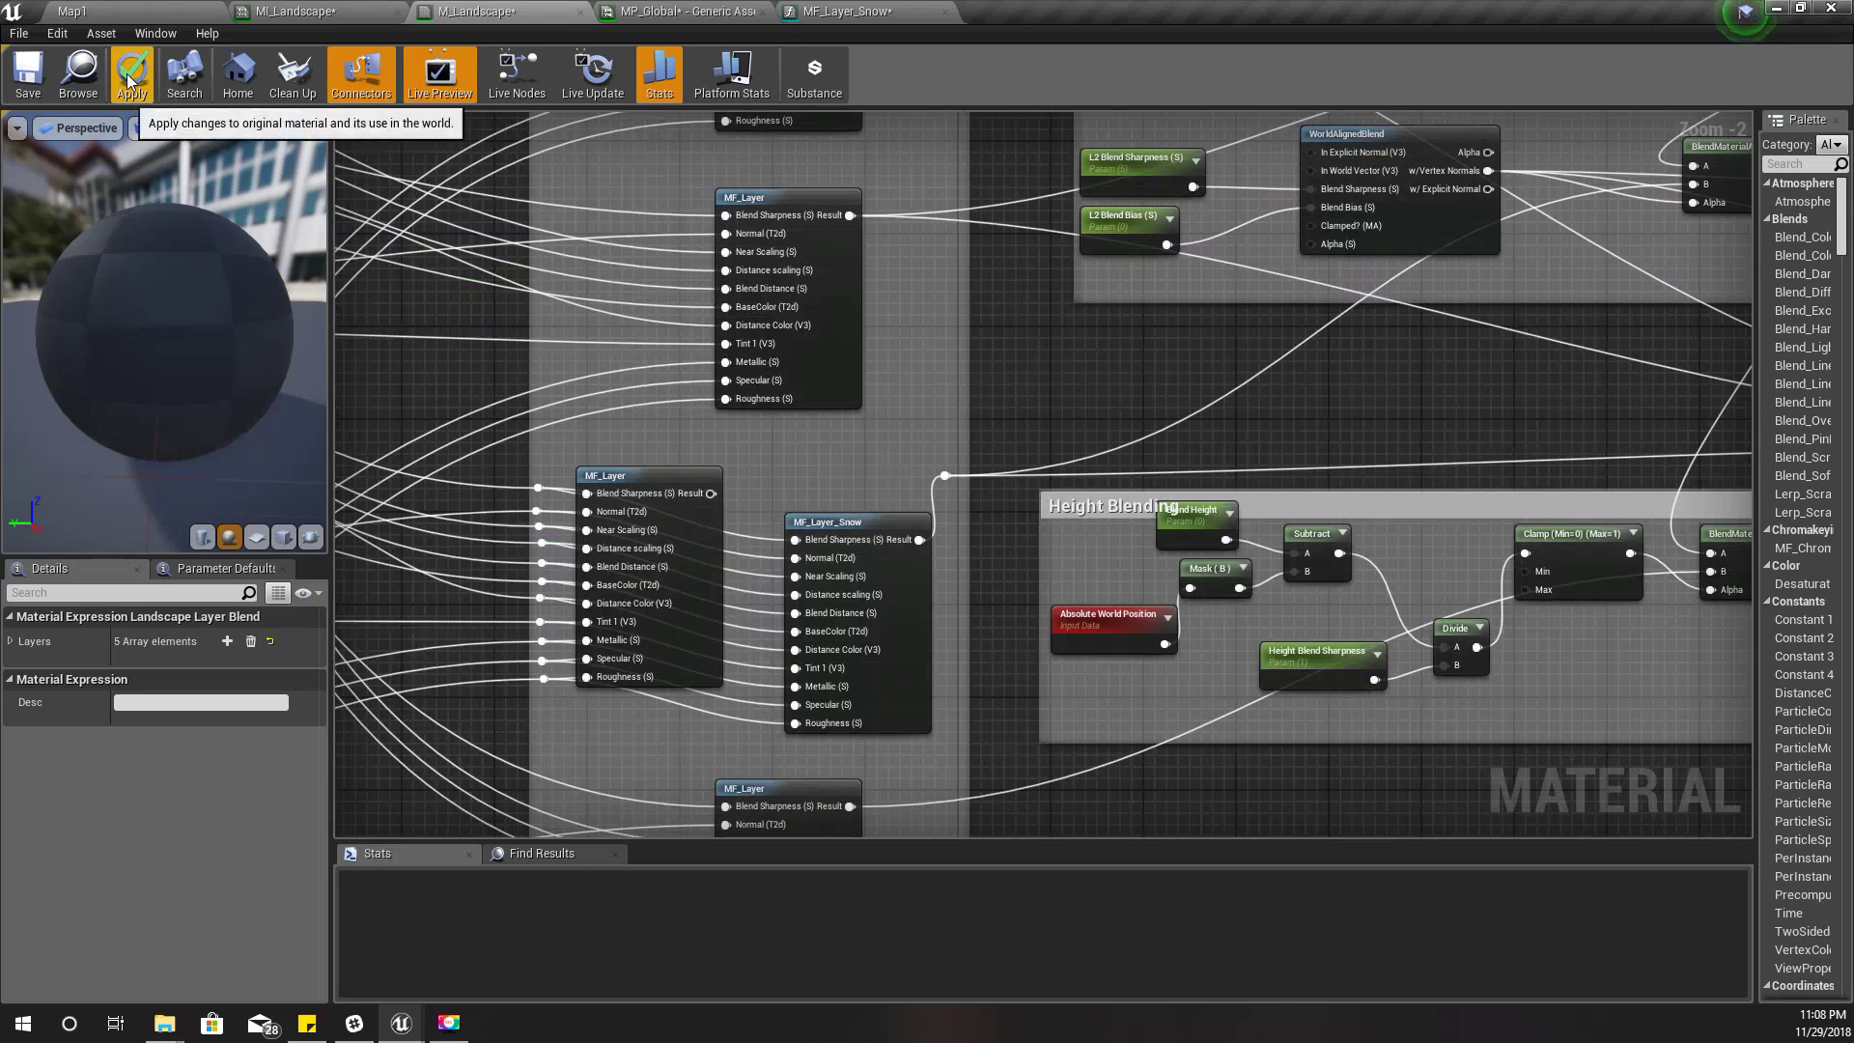
{"action": "left_click", "coordinate": [129, 83]}
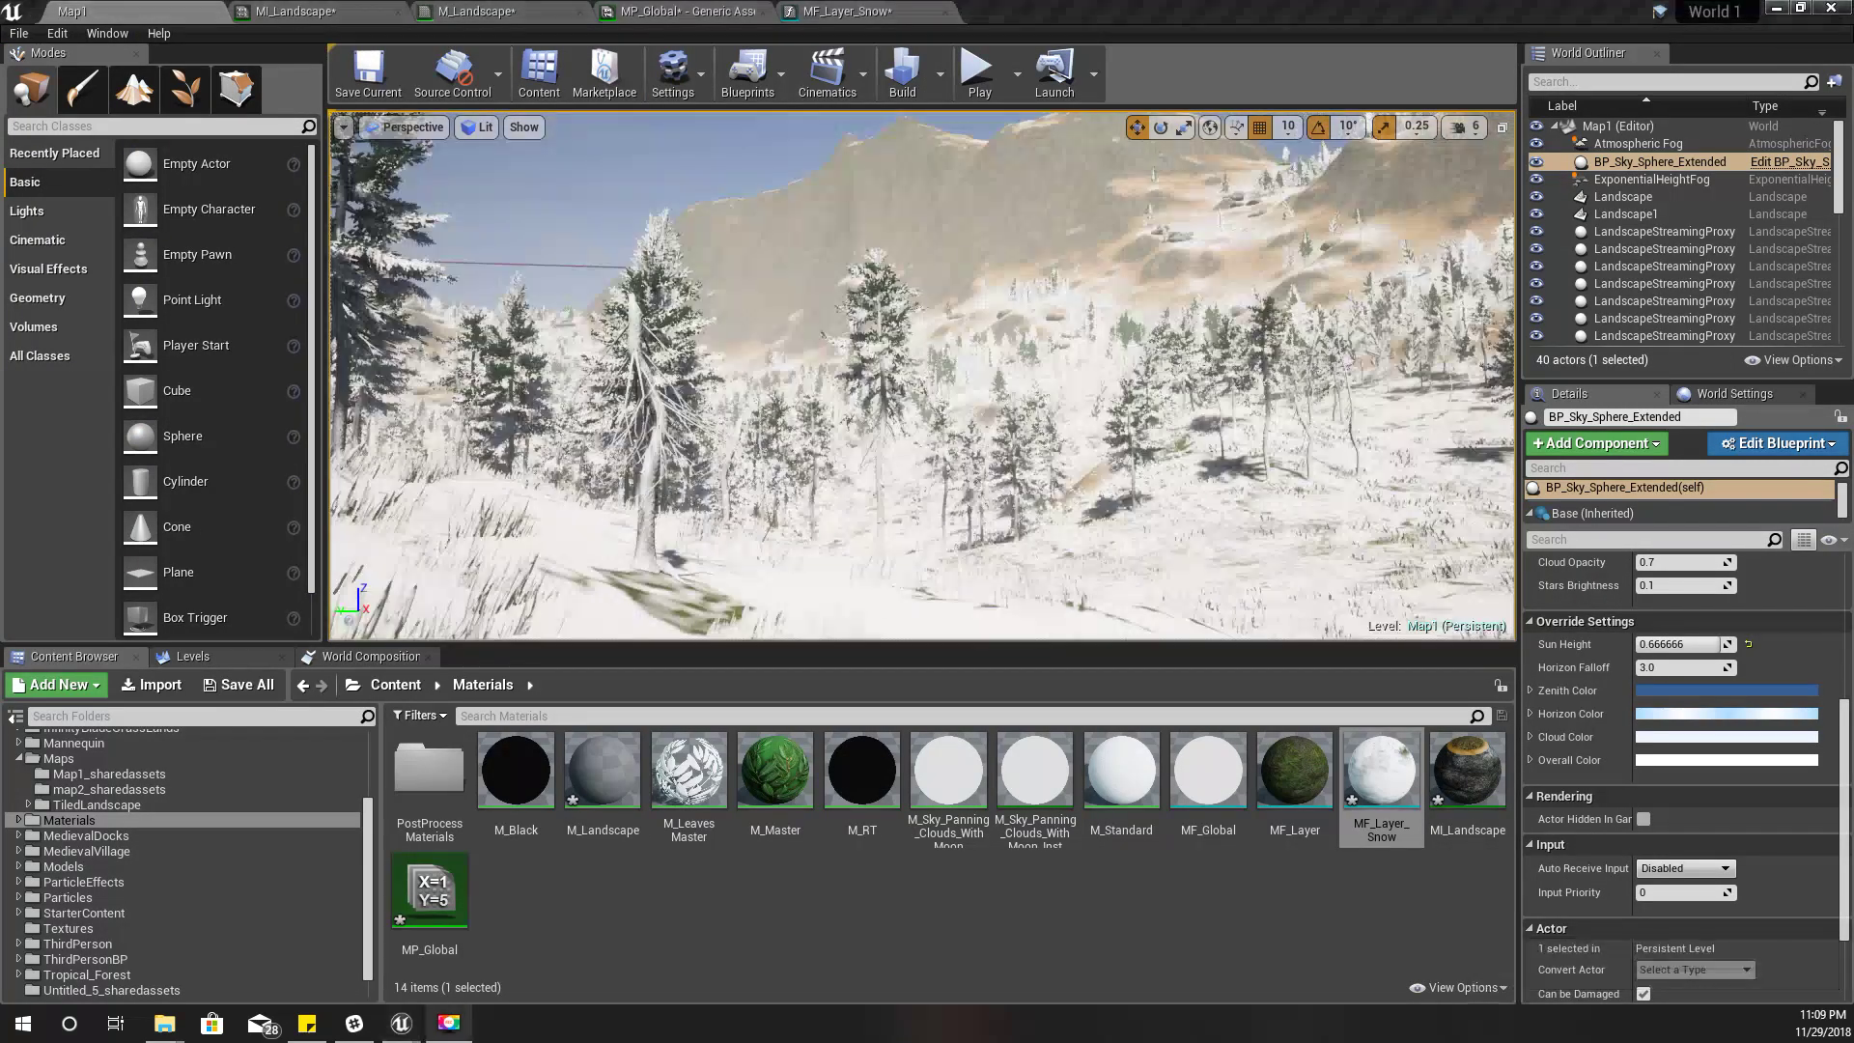
Step: Play the level full screen and walk the character forward to inspect the snow on the landscape
{"action": "right_click_drag", "start_coordinate": [1056, 531], "coordinate": [1172, 502]}
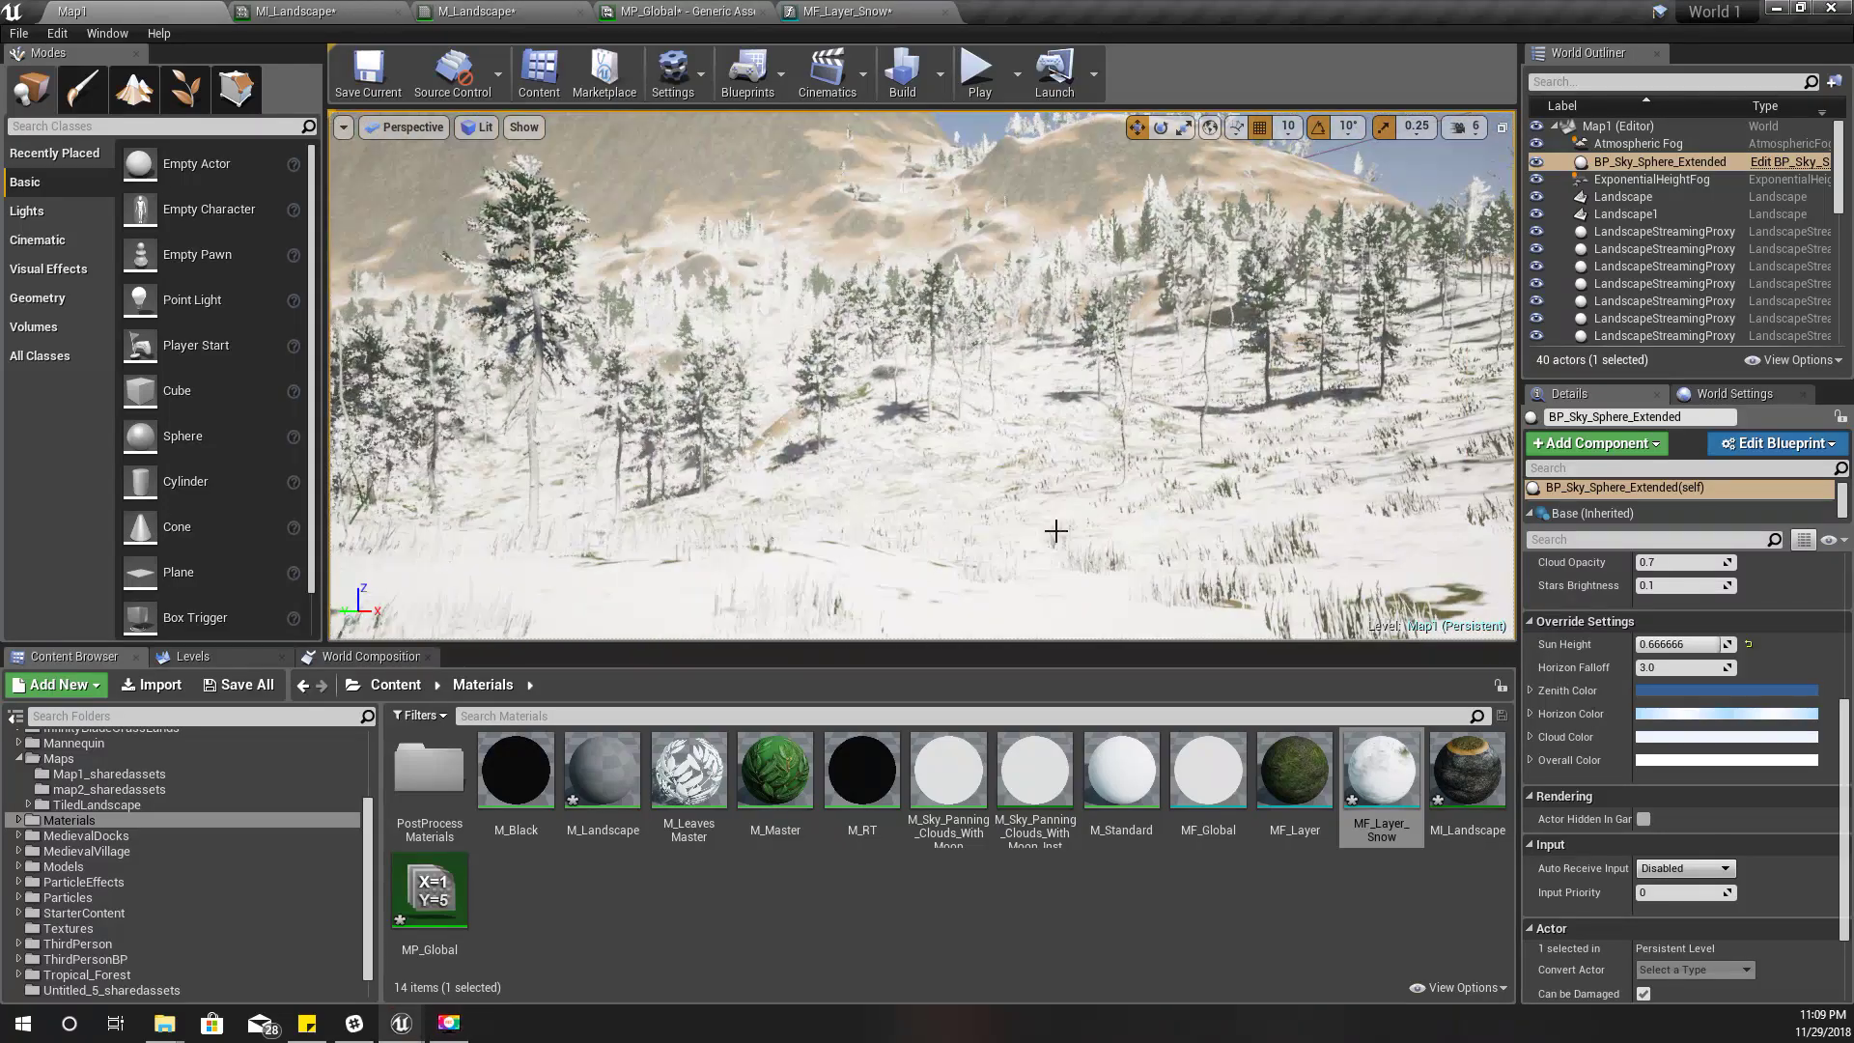
{"action": "key", "text": "F11"}
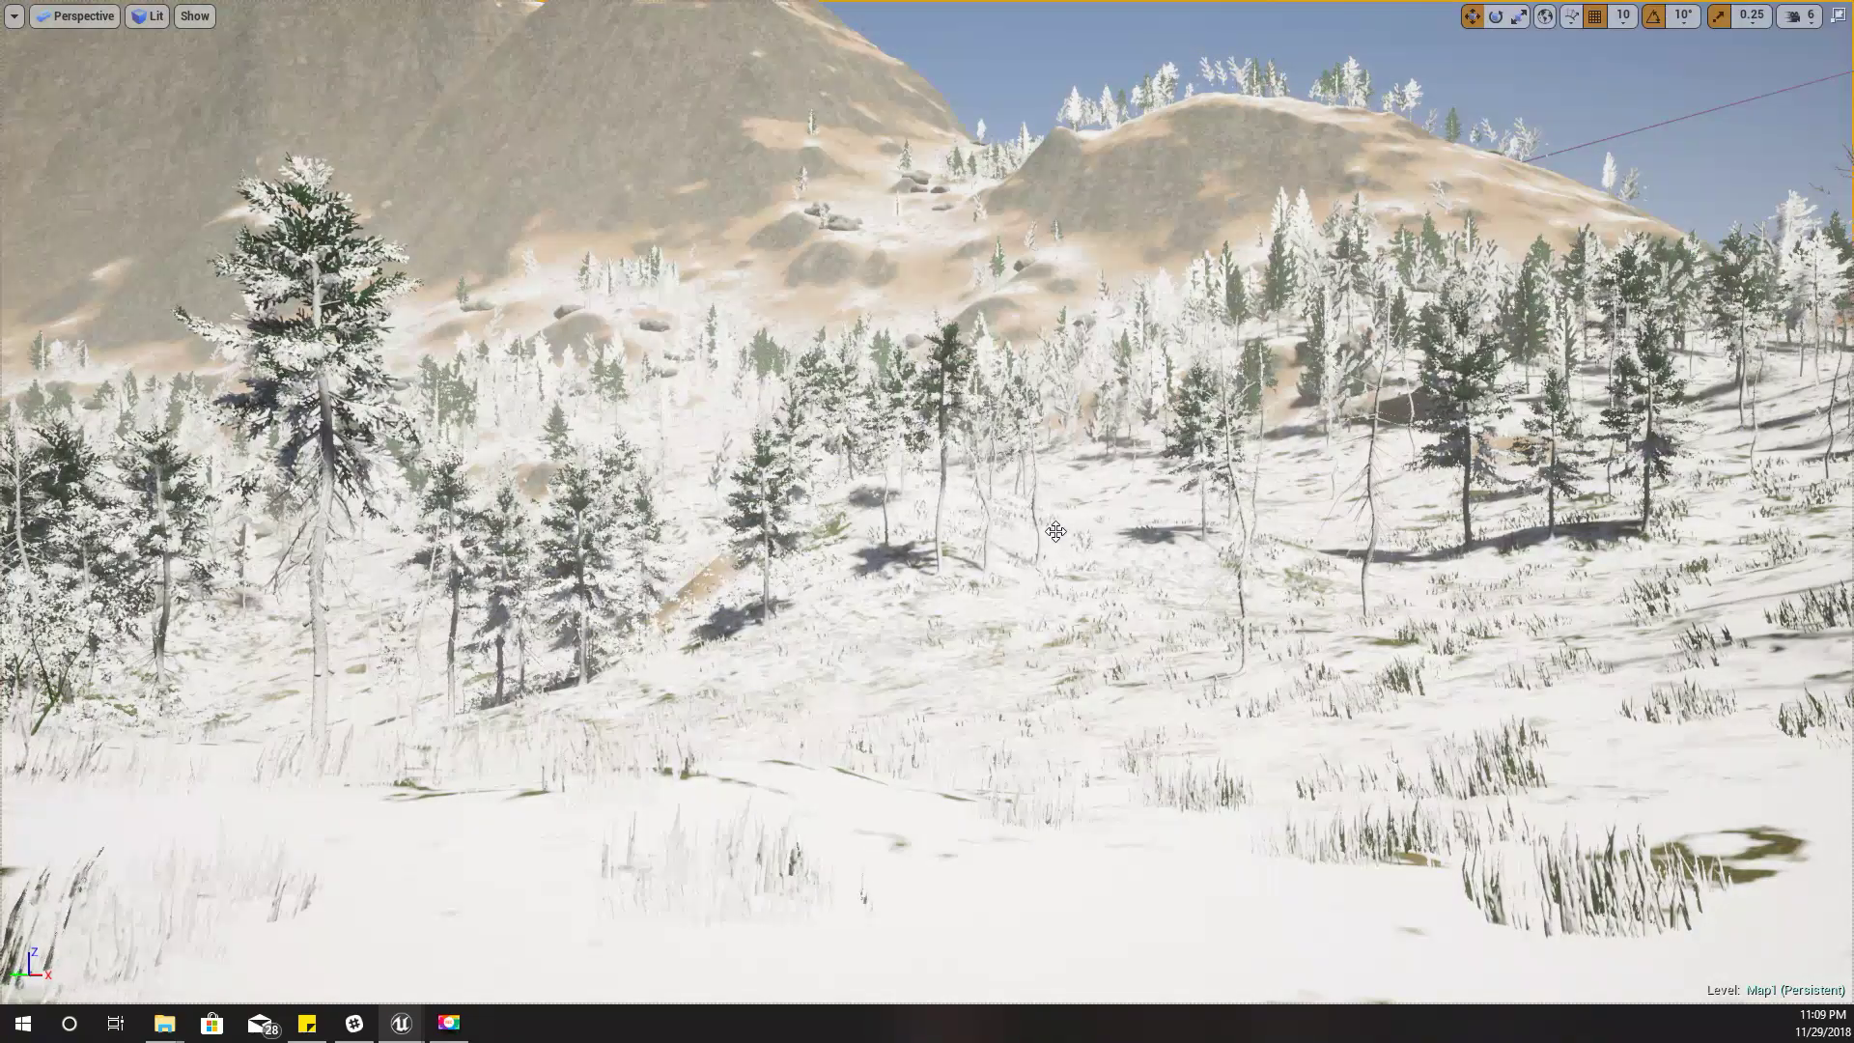
{"action": "key", "text": "alt+p"}
{"action": "key", "text": "w"}
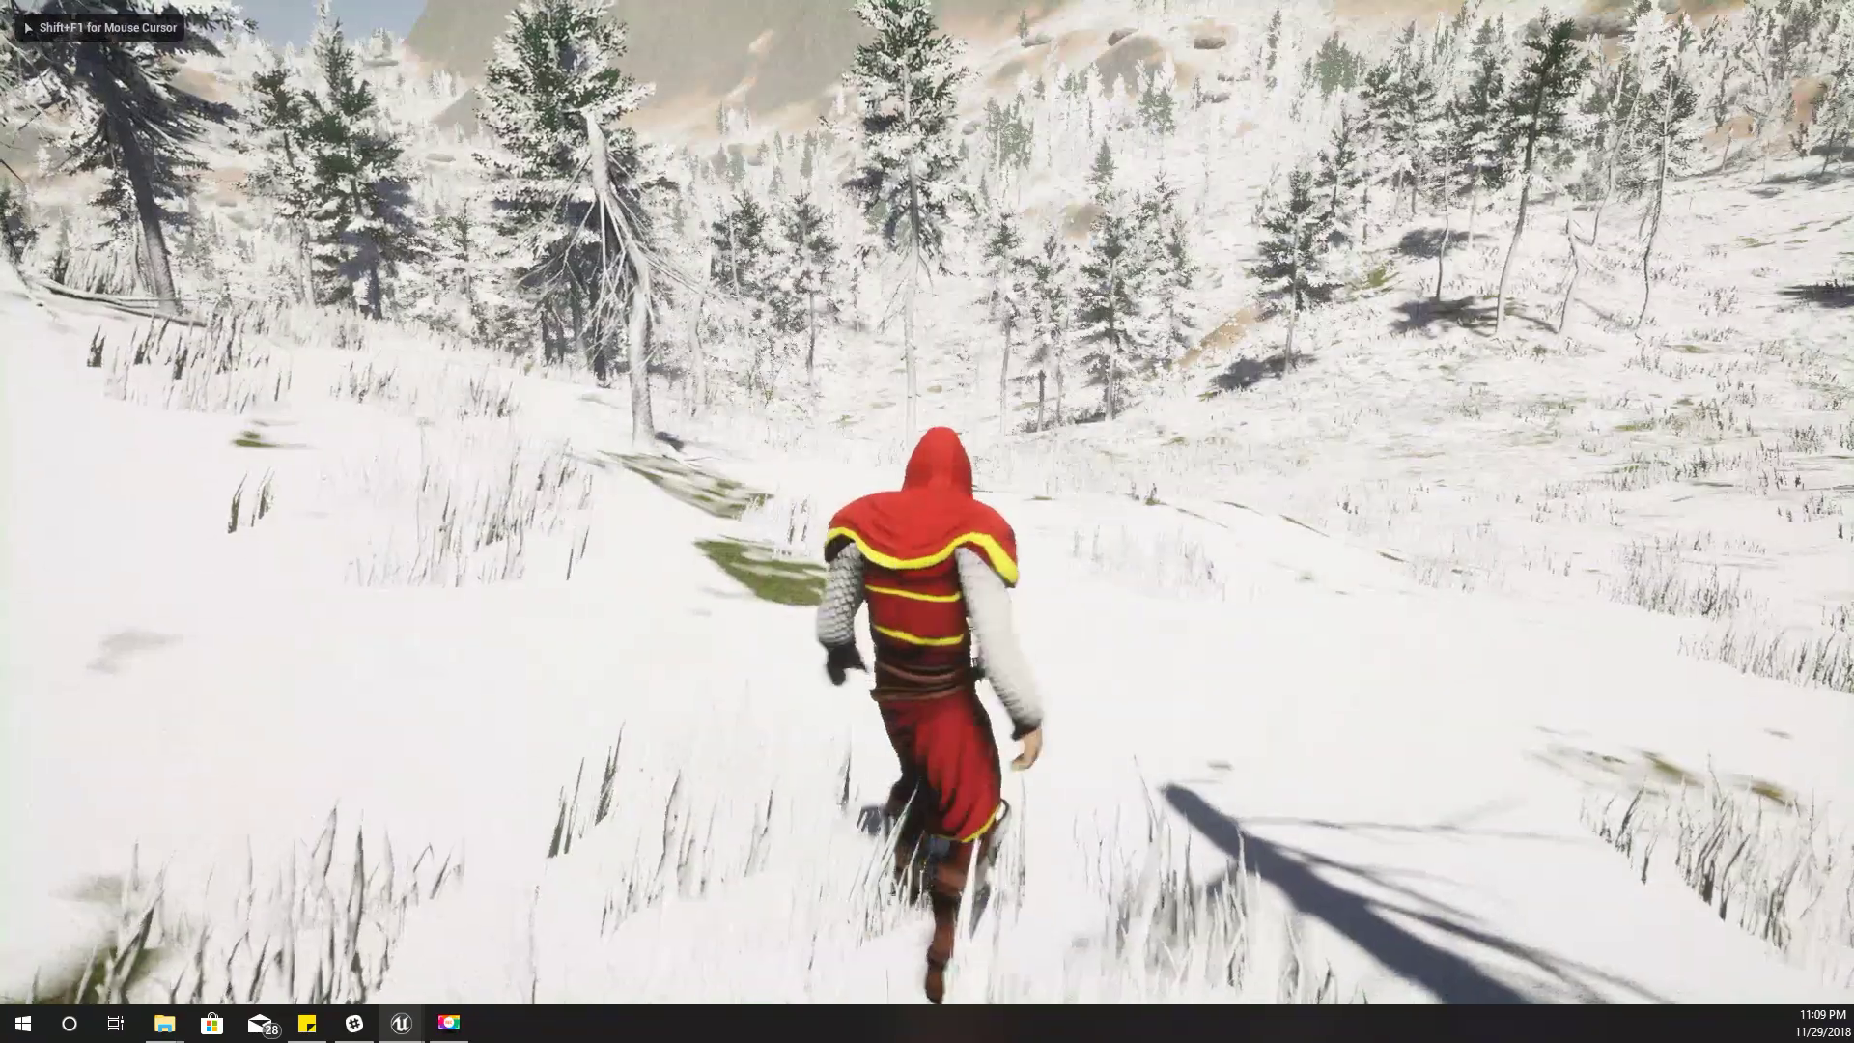
Step: Walk the character on toward the mountain slopes to inspect the snow coverage, and end the play session
{"action": "key", "text": "w"}
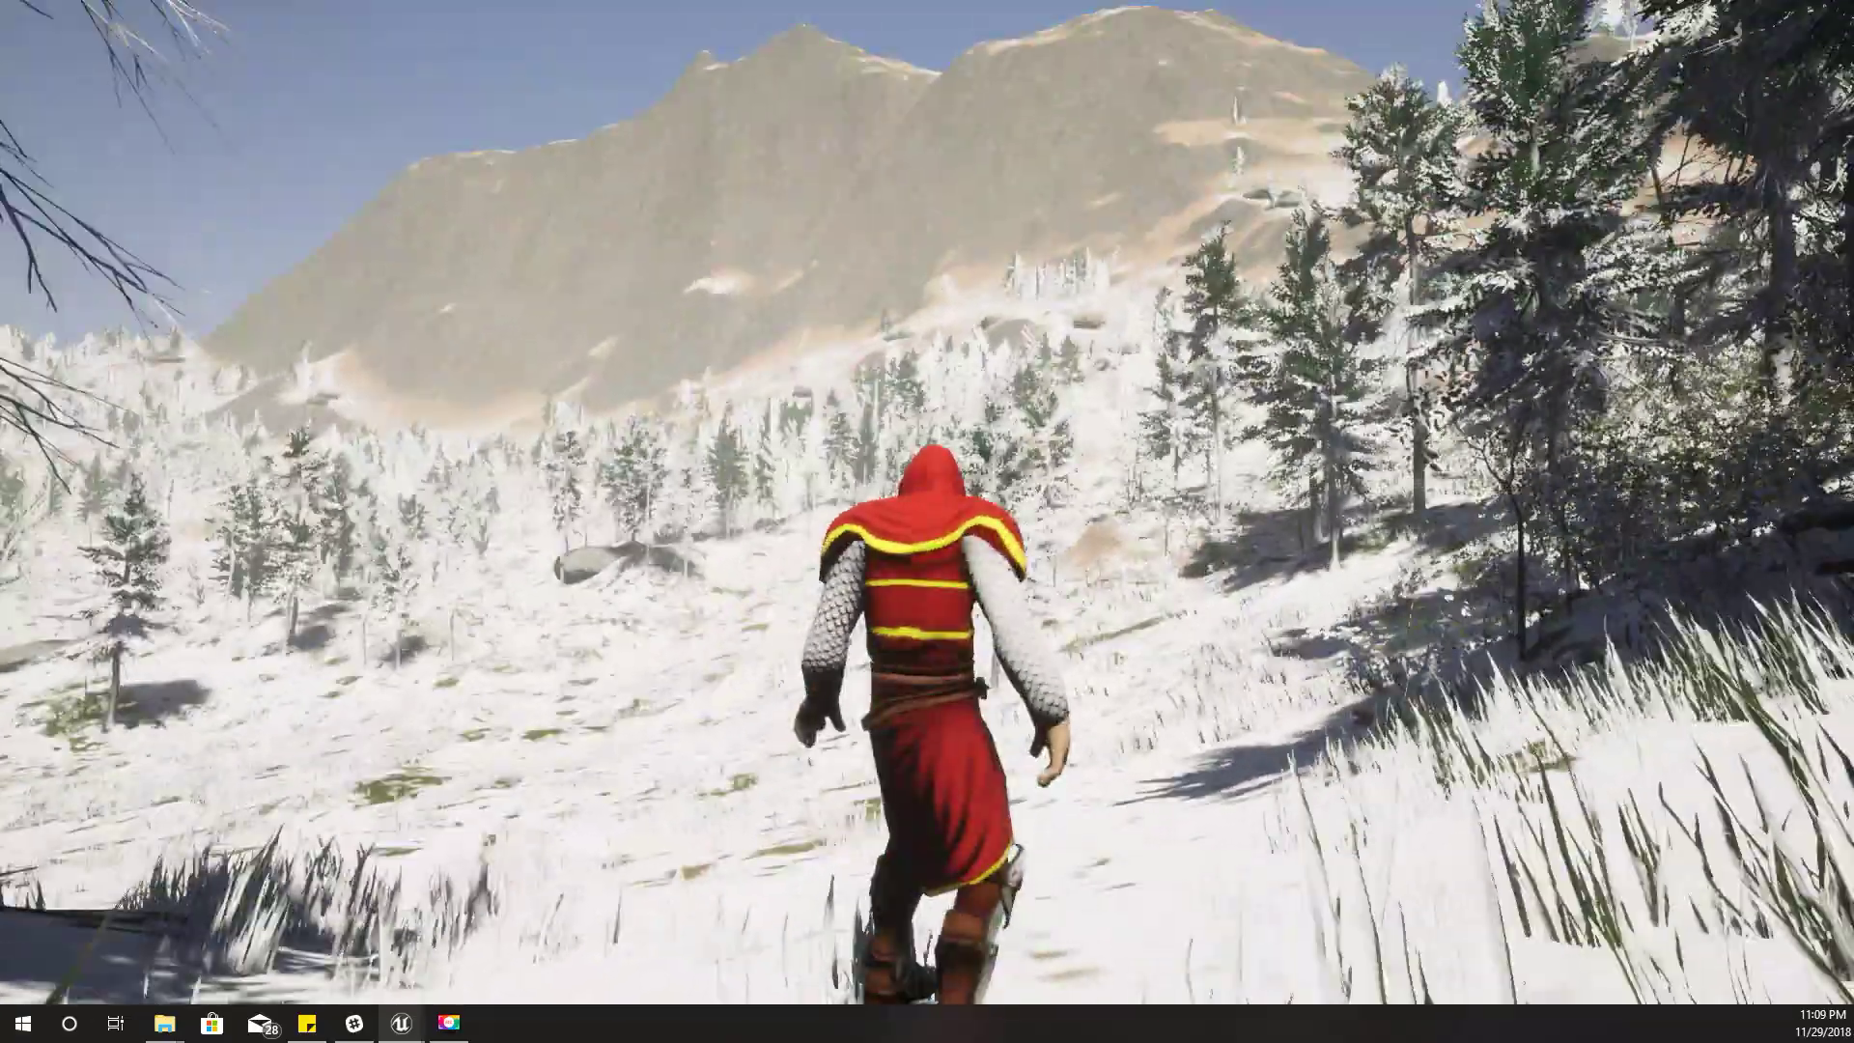
{"action": "key", "text": "Escape"}
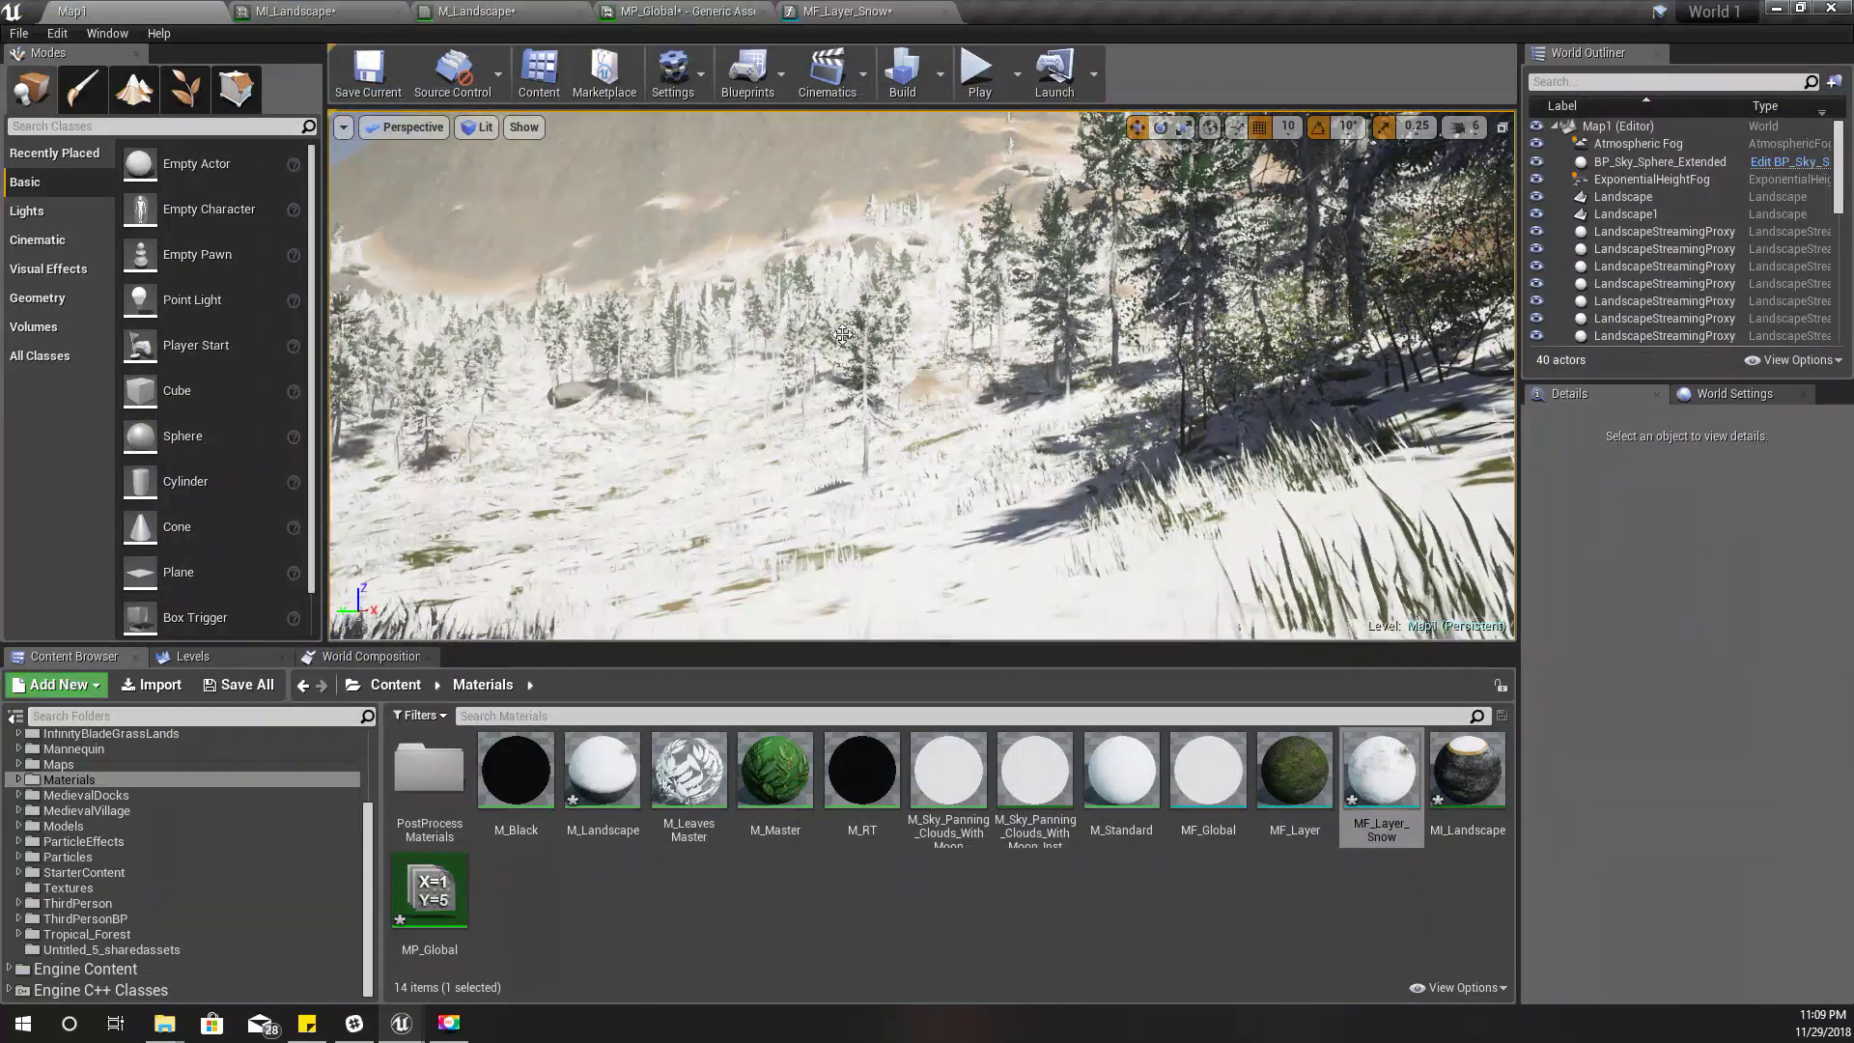
Step: Review the L1 to L4 texture assignments in the MI_Landscape material instance
{"action": "left_click", "coordinate": [611, 9]}
{"action": "left_click", "coordinate": [564, 11]}
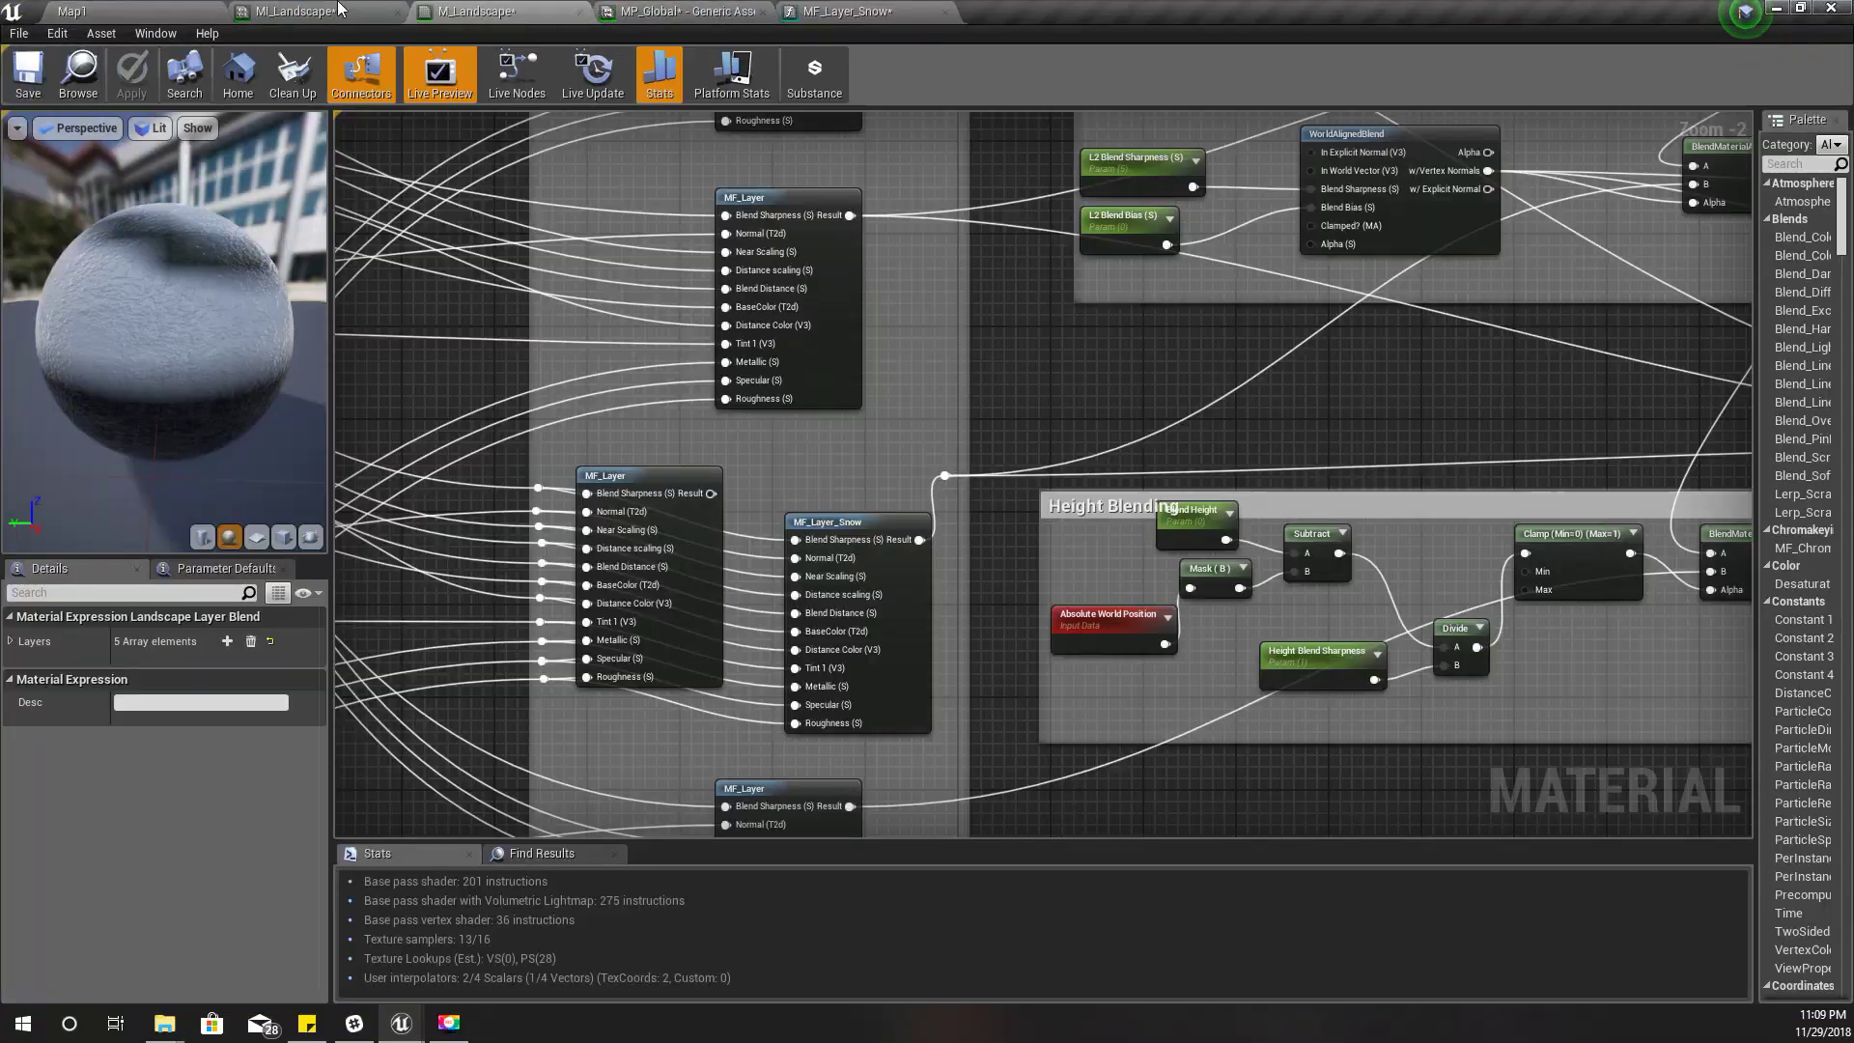
{"action": "left_click", "coordinate": [326, 11]}
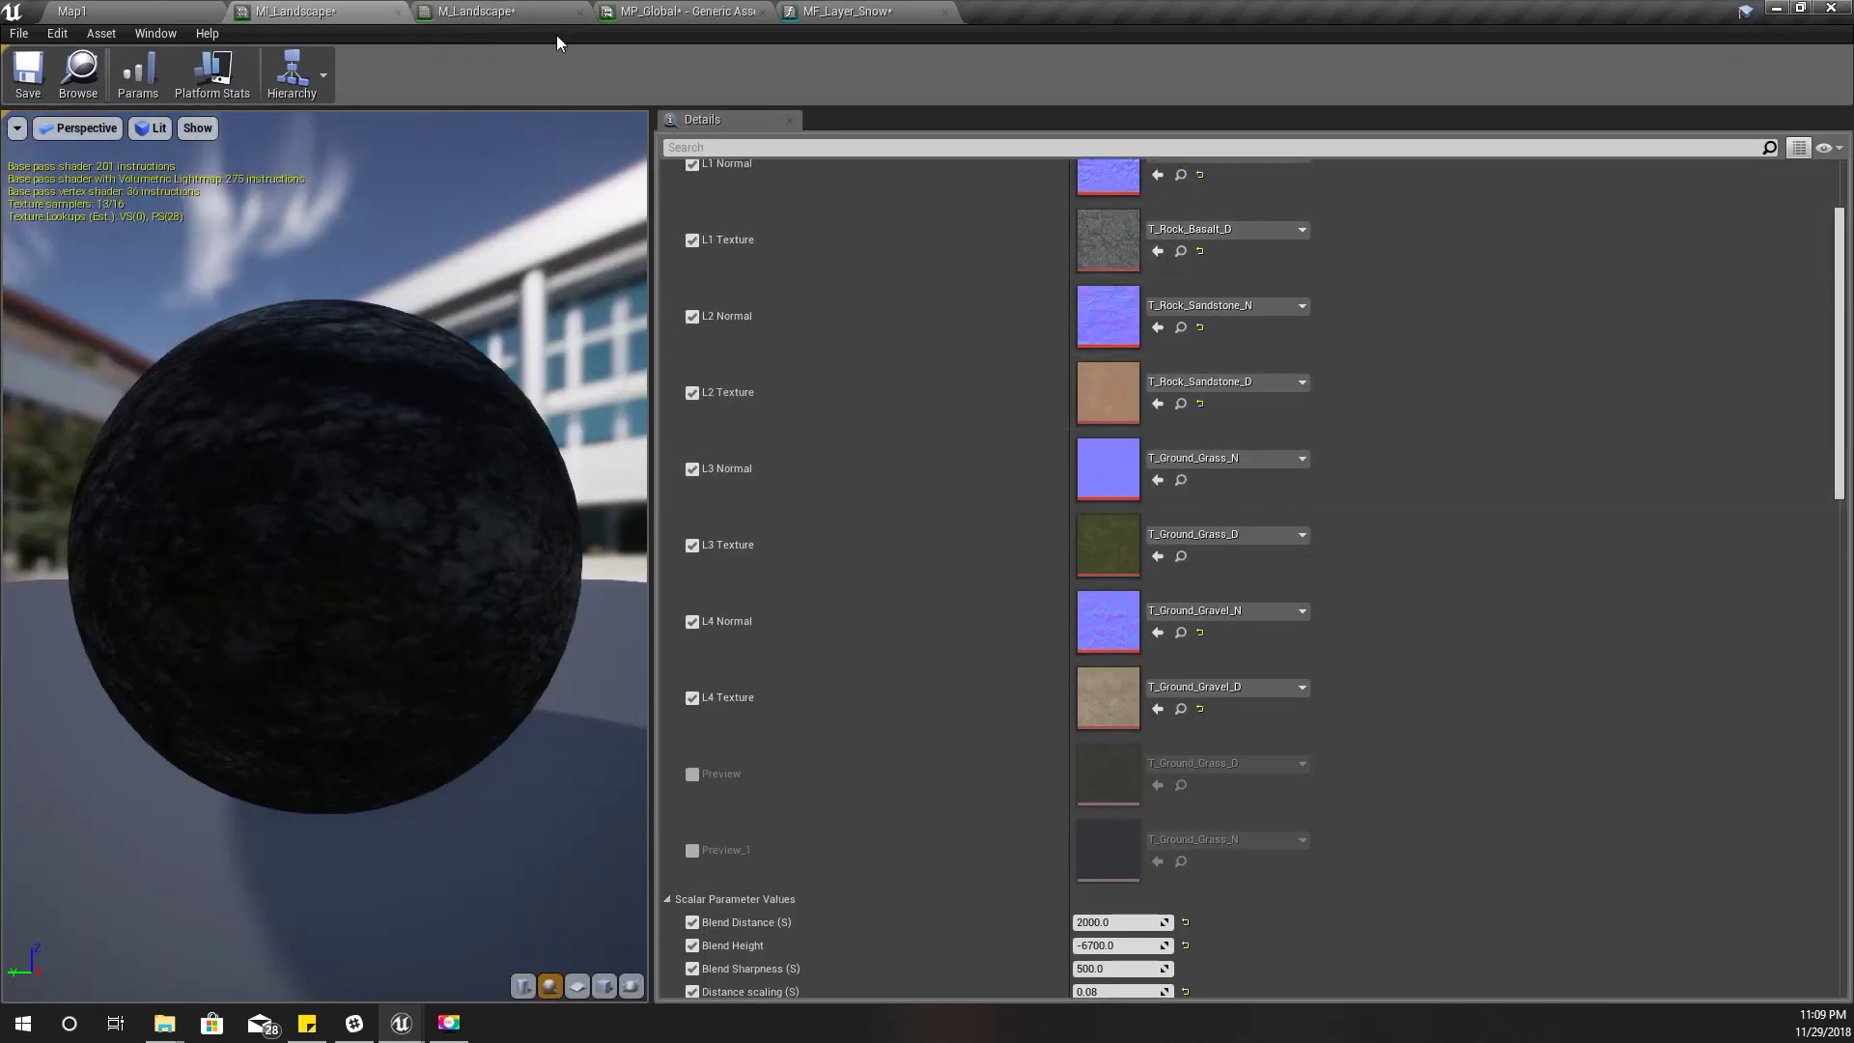
Step: Shift the L2 MF_Layer node in M_Landscape left so it lines up above the L3 MF_Layer node
{"action": "left_click", "coordinate": [488, 10]}
{"action": "right_click_drag", "start_coordinate": [810, 181], "coordinate": [951, 415]}
{"action": "left_click_drag", "start_coordinate": [888, 437], "coordinate": [749, 449]}
{"action": "right_click_drag", "start_coordinate": [1012, 524], "coordinate": [859, 392]}
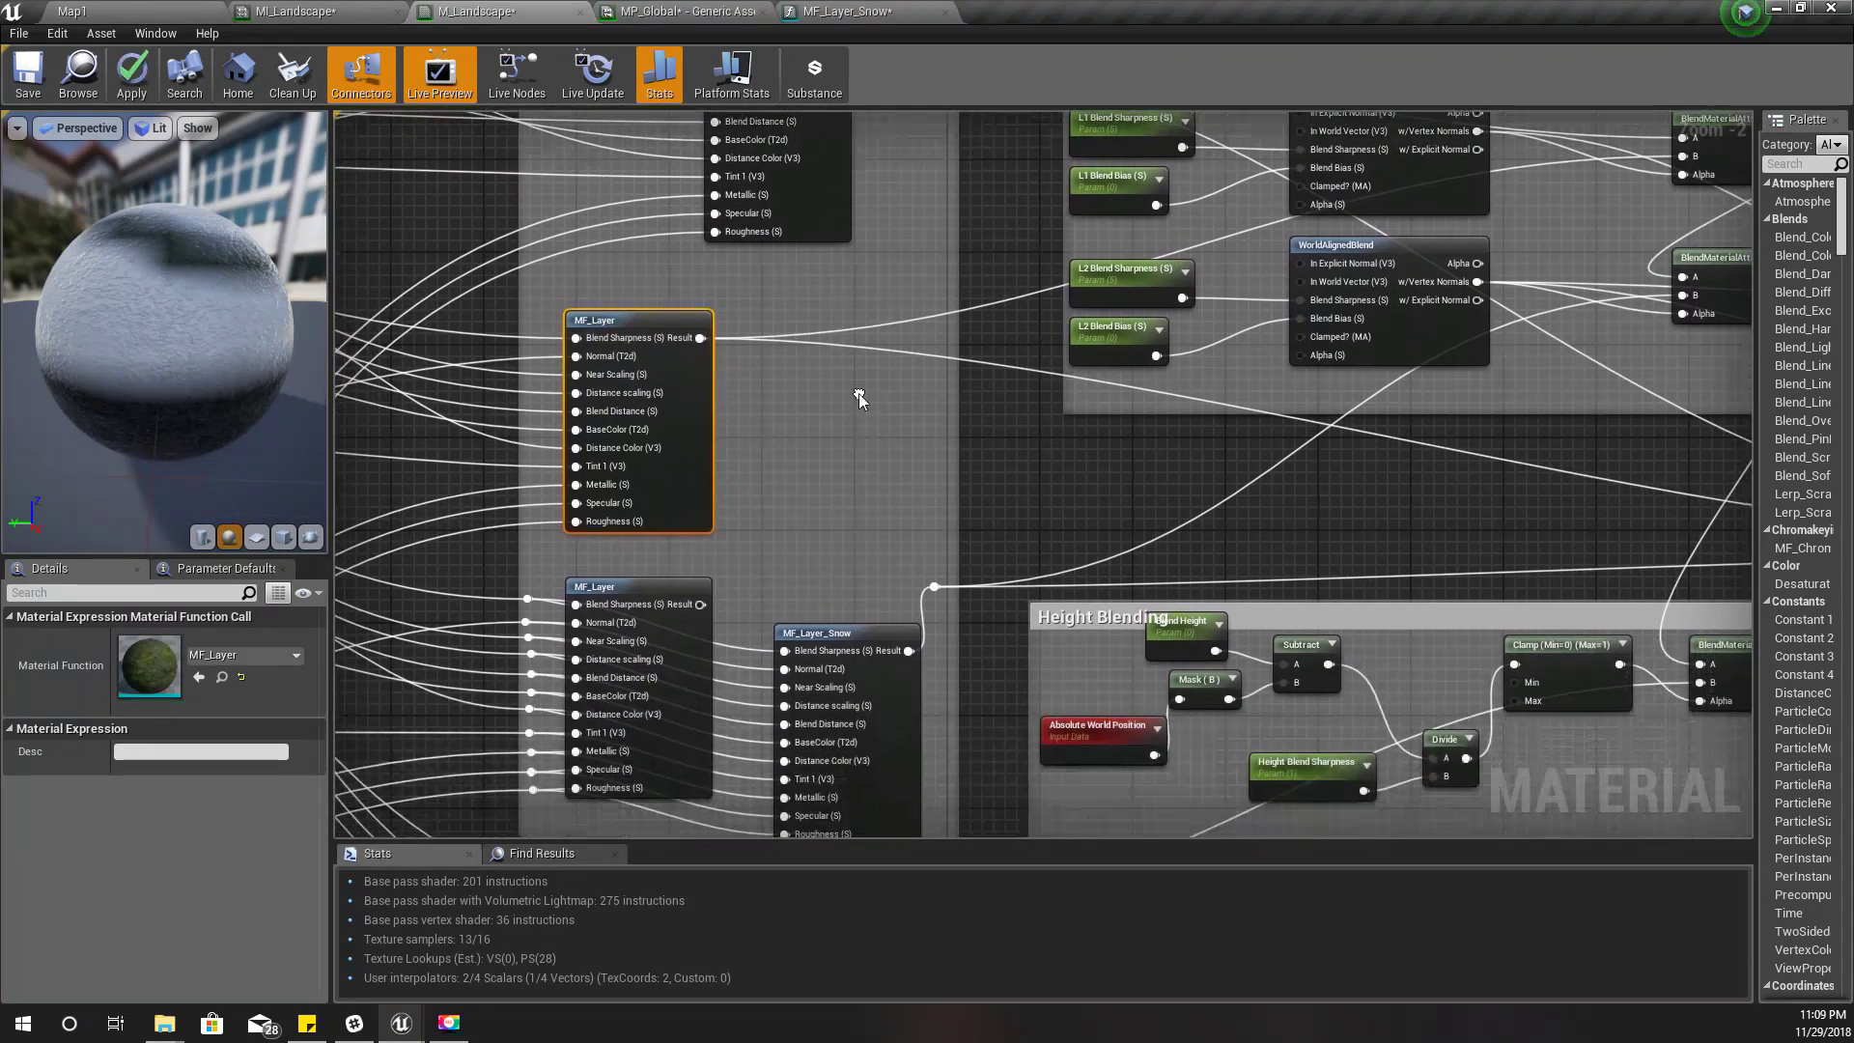
Step: Duplicate the MF_Layer_Snow node and place the copy beside the L2 MF_Layer node
{"action": "left_click", "coordinate": [864, 653]}
{"action": "key", "text": "ctrl+w"}
{"action": "left_click_drag", "start_coordinate": [942, 649], "coordinate": [848, 341]}
{"action": "left_click", "coordinate": [883, 330]}
Step: Insert reroute nodes on the L2 MF_Layer output wire and on each of its input wires from Blend Sharpness to Roughness
{"action": "right_click_drag", "start_coordinate": [980, 432], "coordinate": [776, 556]}
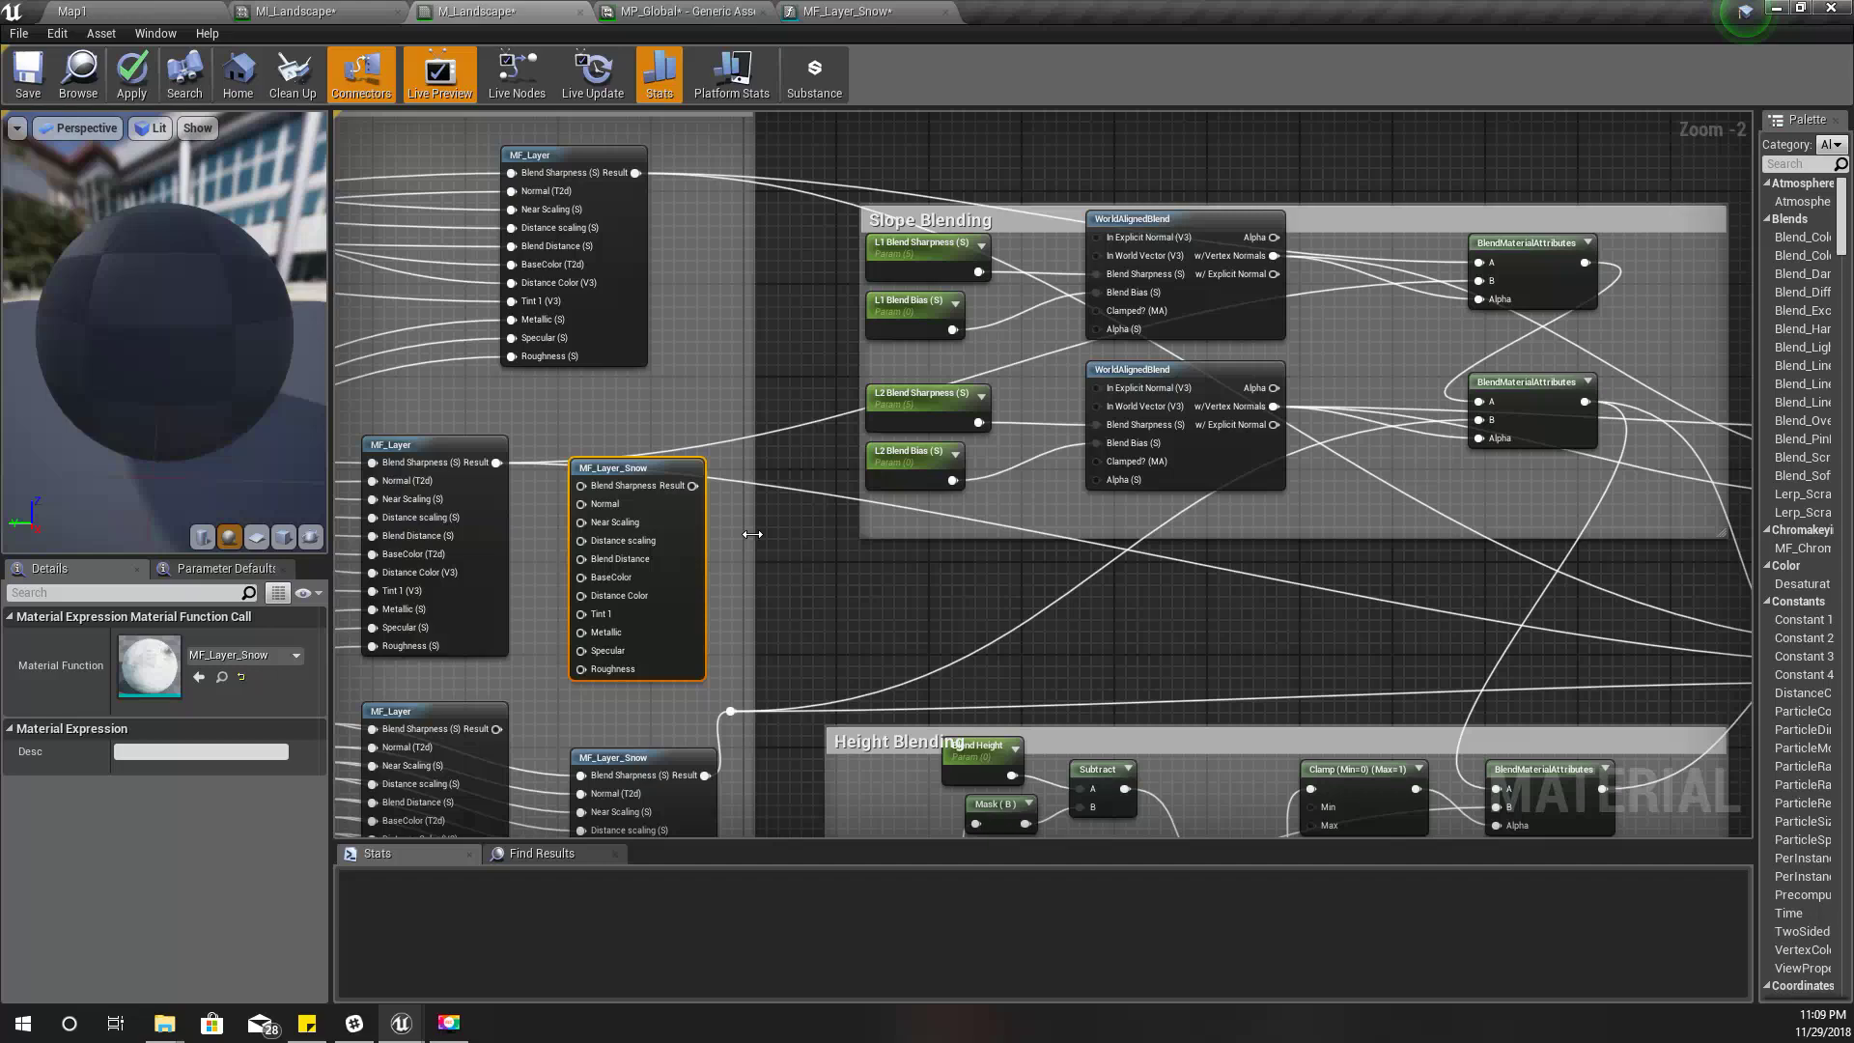
{"action": "left_click", "coordinate": [611, 402]}
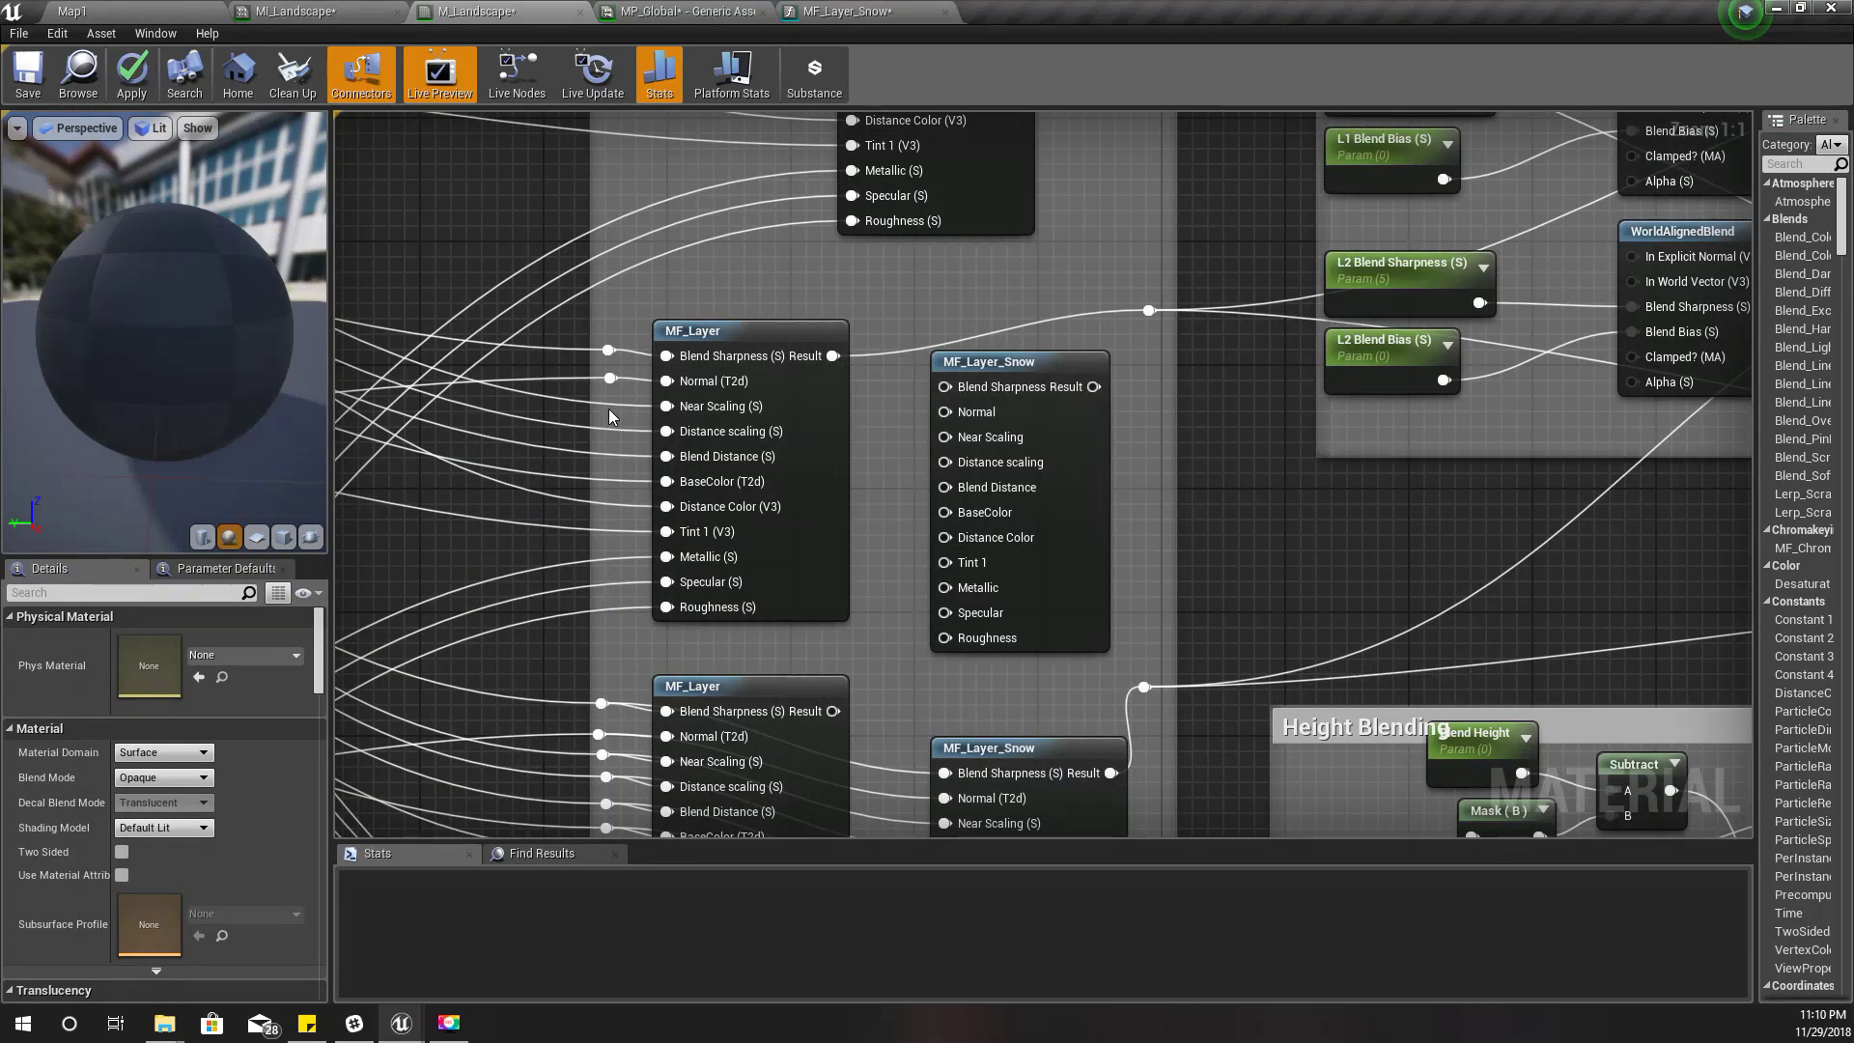
{"action": "double_click", "coordinate": [608, 408]}
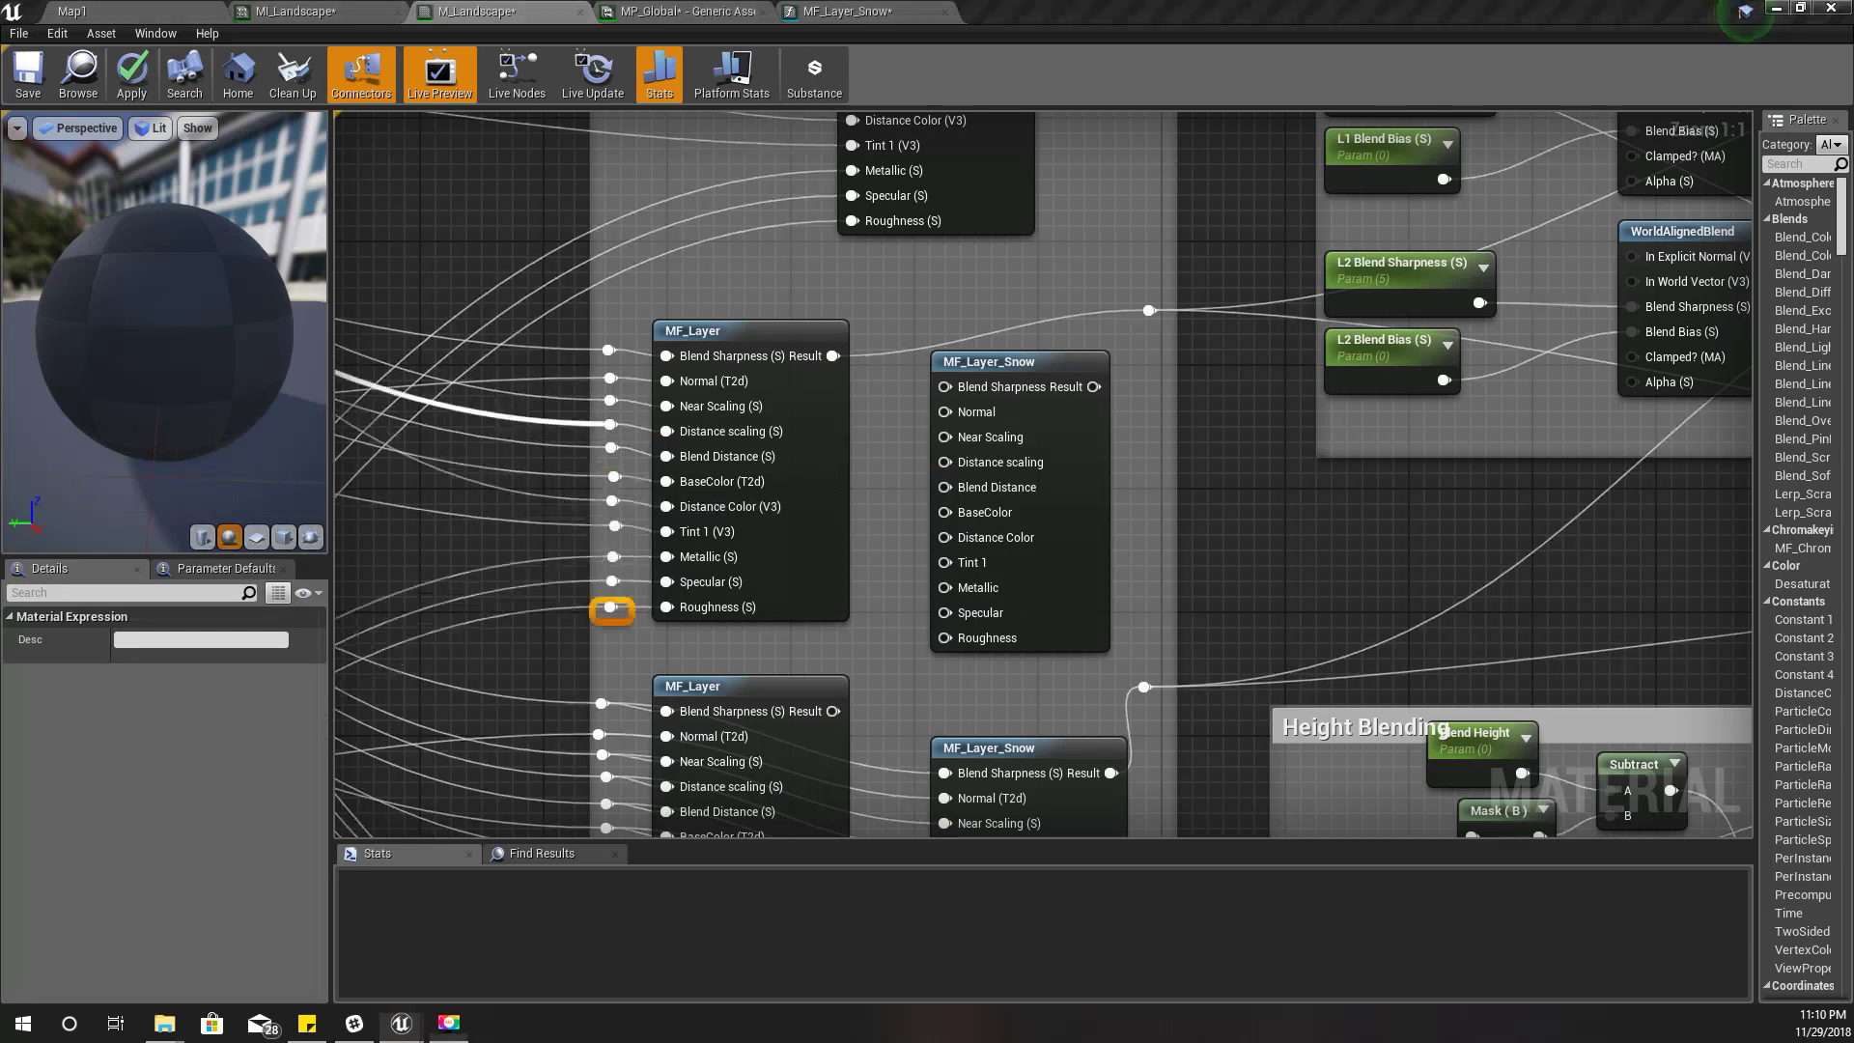
Step: Connect the L2 input reroute nodes to the matching inputs of the new MF_Layer_Snow node and its result to the output reroute node
{"action": "left_click", "coordinate": [971, 416]}
{"action": "left_click_drag", "start_coordinate": [970, 419], "coordinate": [985, 400]}
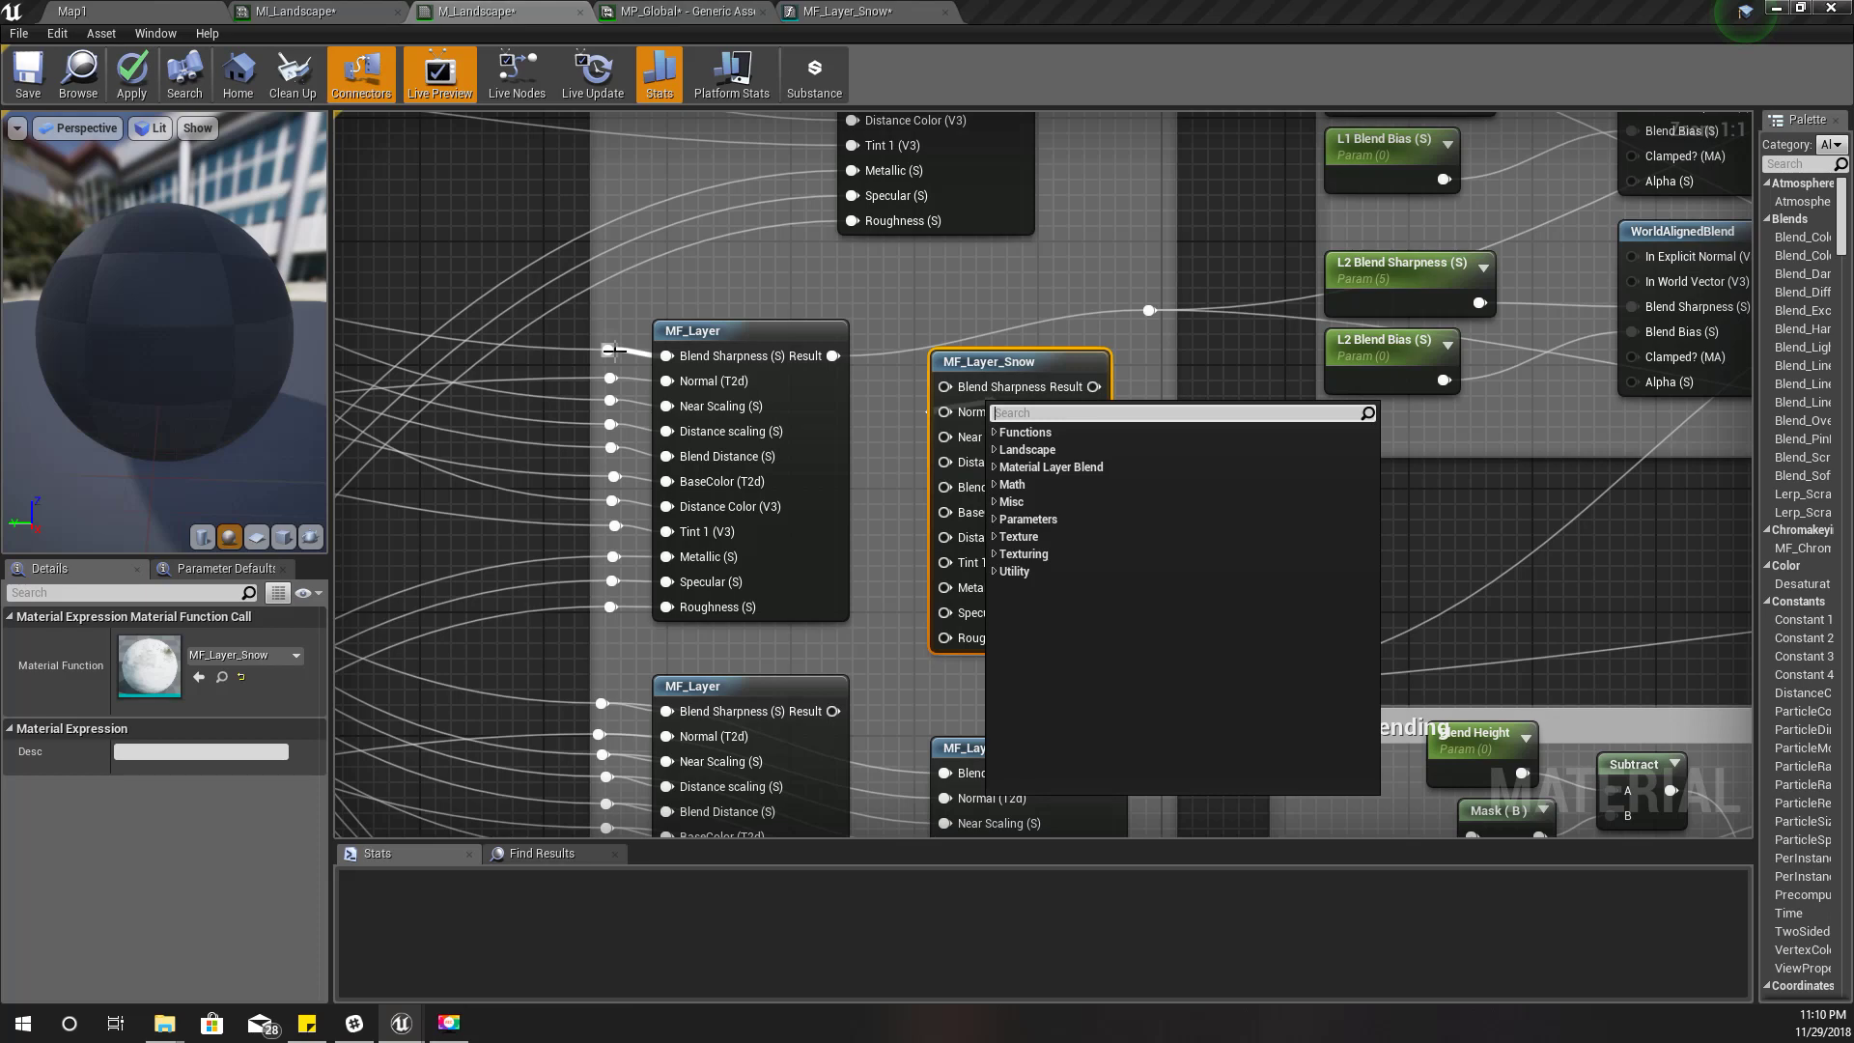
{"action": "left_click_drag", "start_coordinate": [945, 486], "coordinate": [618, 446]}
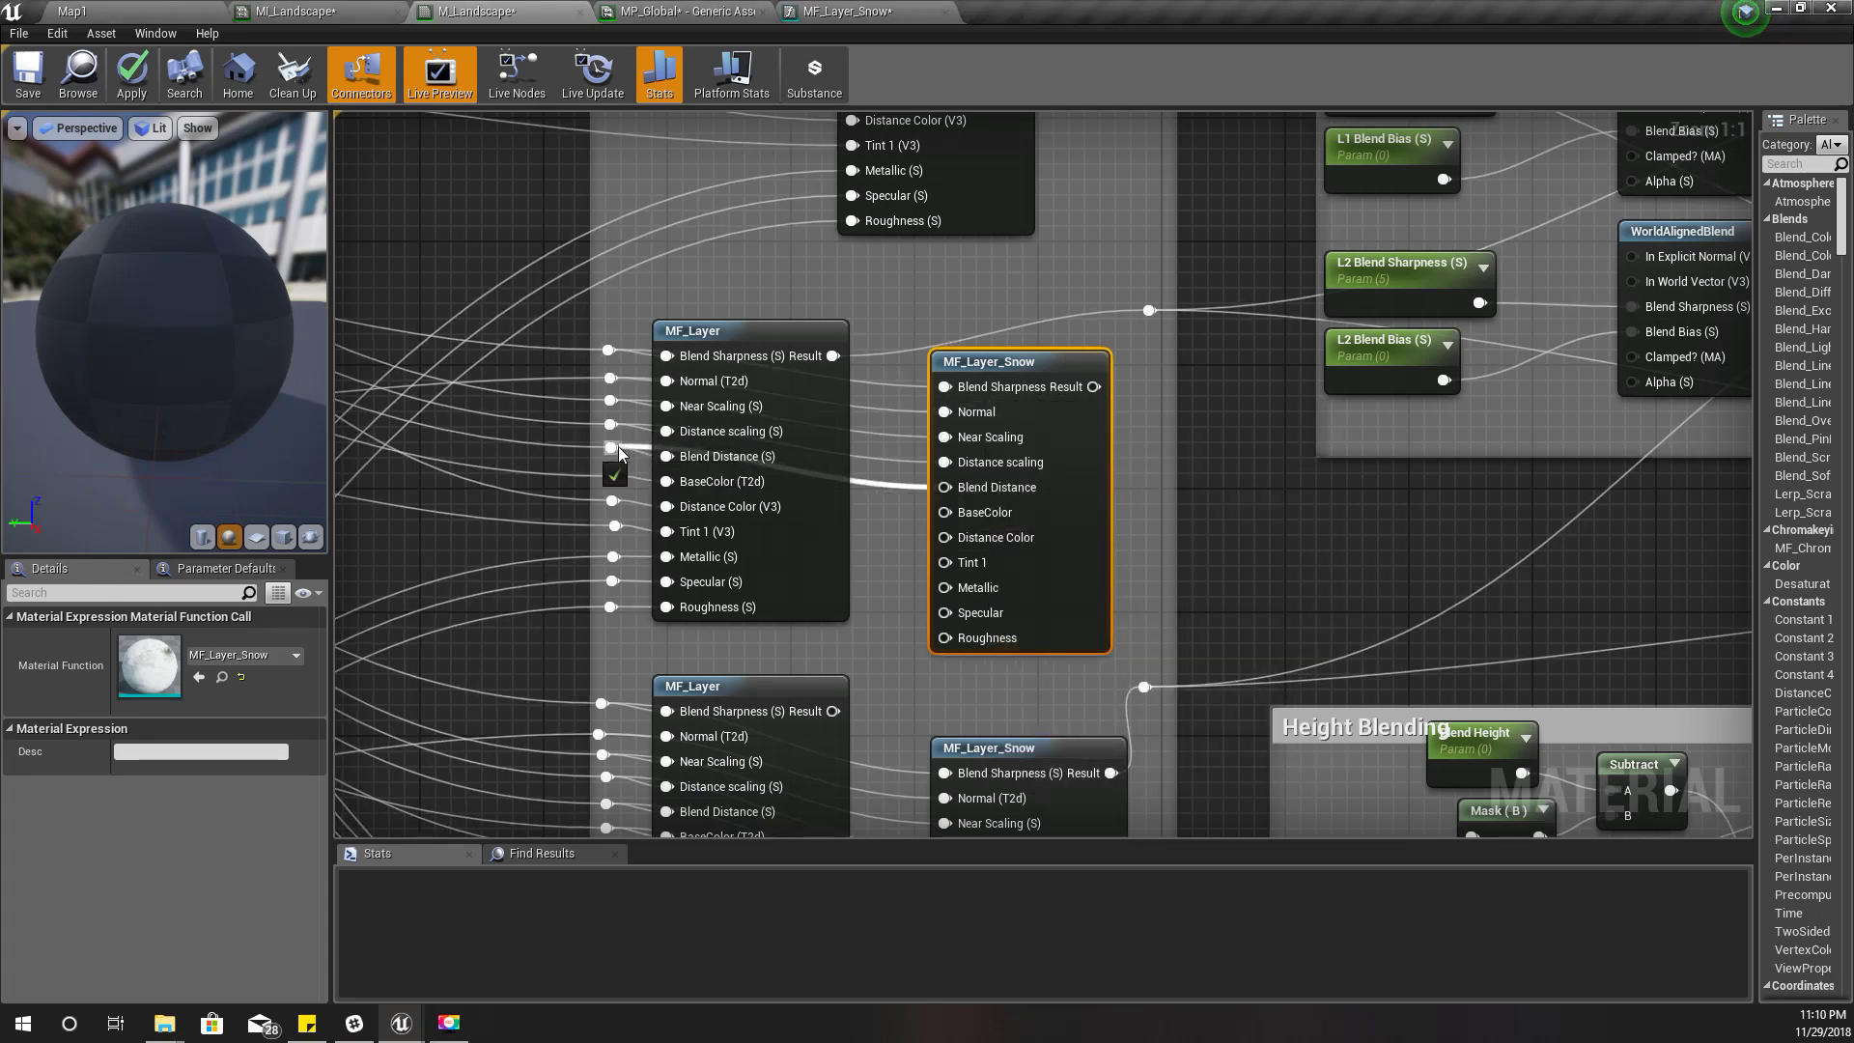
{"action": "left_click_drag", "start_coordinate": [618, 446], "coordinate": [618, 446]}
{"action": "left_click_drag", "start_coordinate": [618, 446], "coordinate": [618, 446]}
{"action": "left_click_drag", "start_coordinate": [944, 587], "coordinate": [614, 558]}
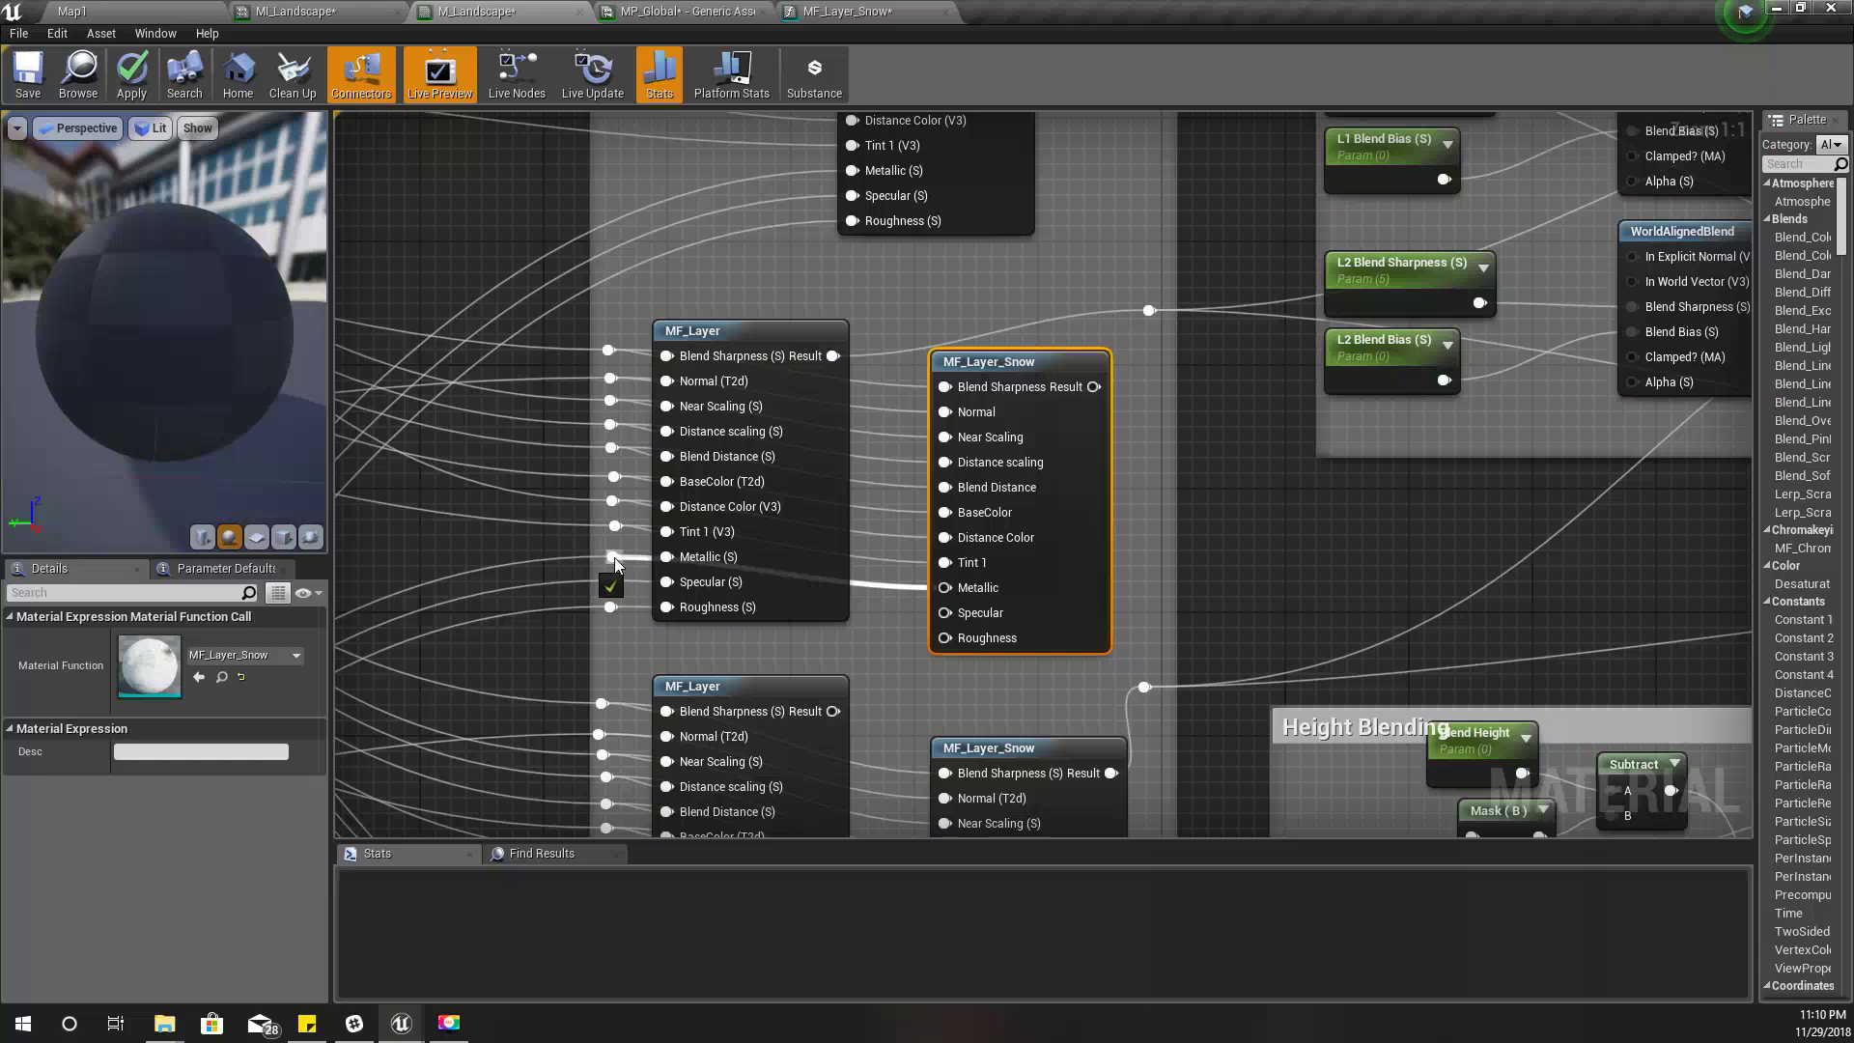
{"action": "left_click_drag", "start_coordinate": [614, 558], "coordinate": [614, 558]}
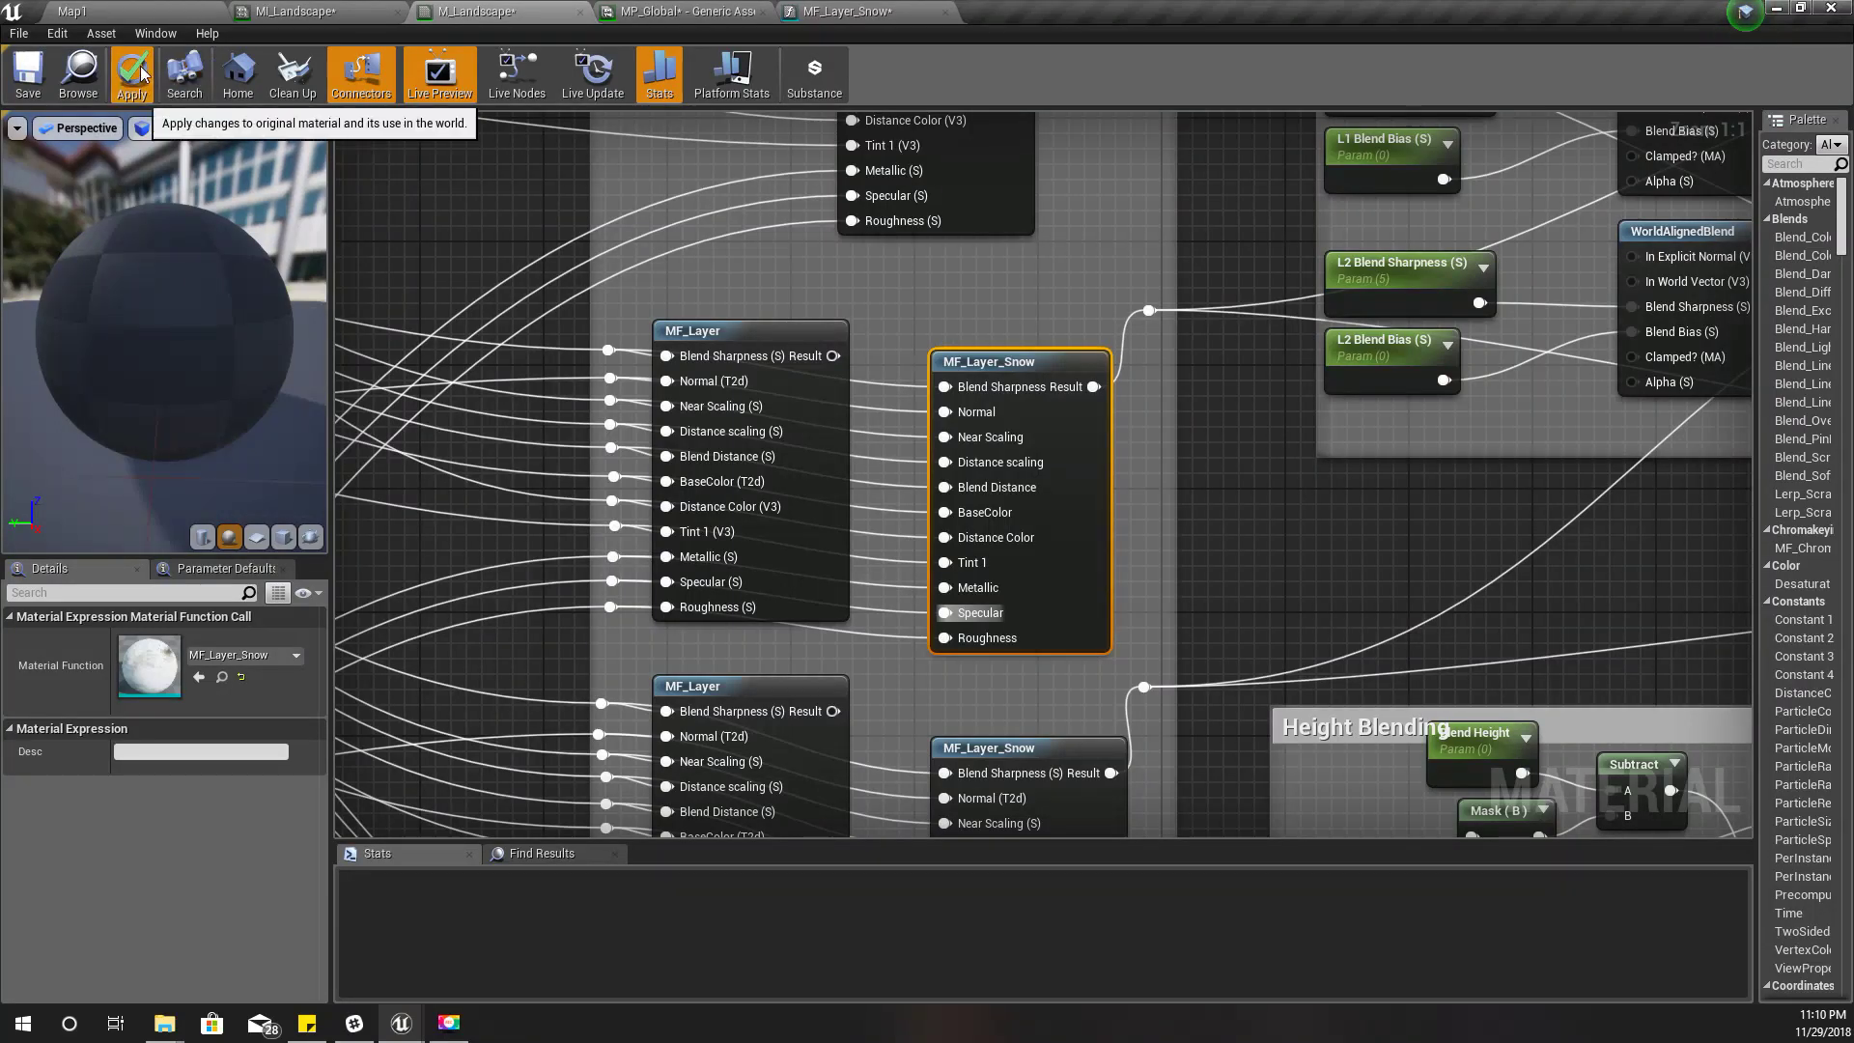